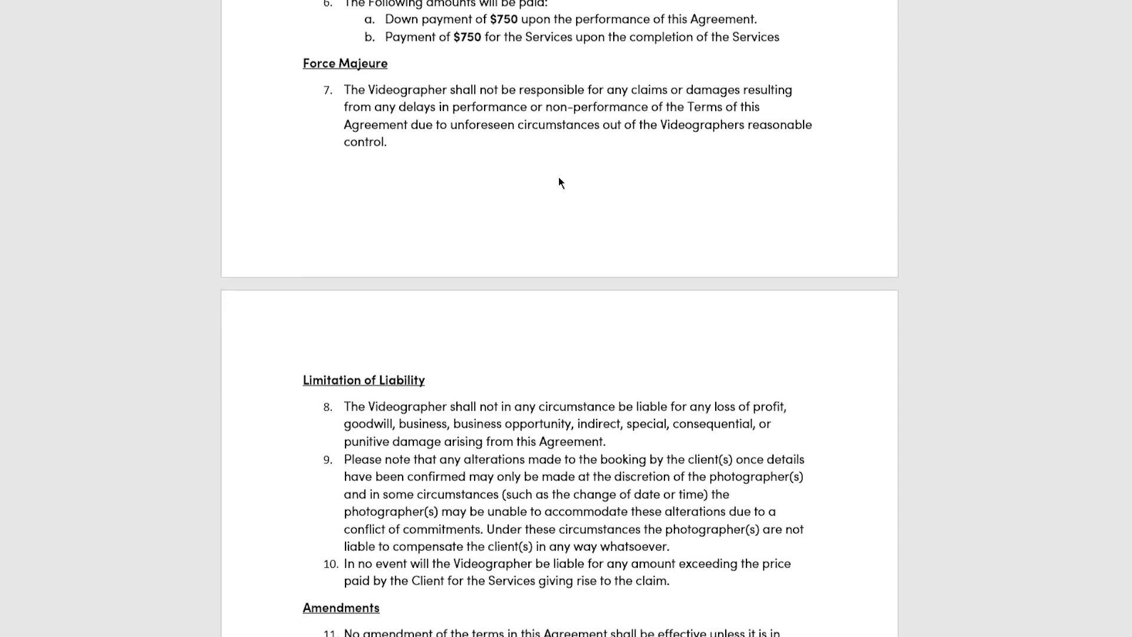
Step: Scroll down through the layouts and templates offered for the new wall
scroll(558, 177, down, 5)
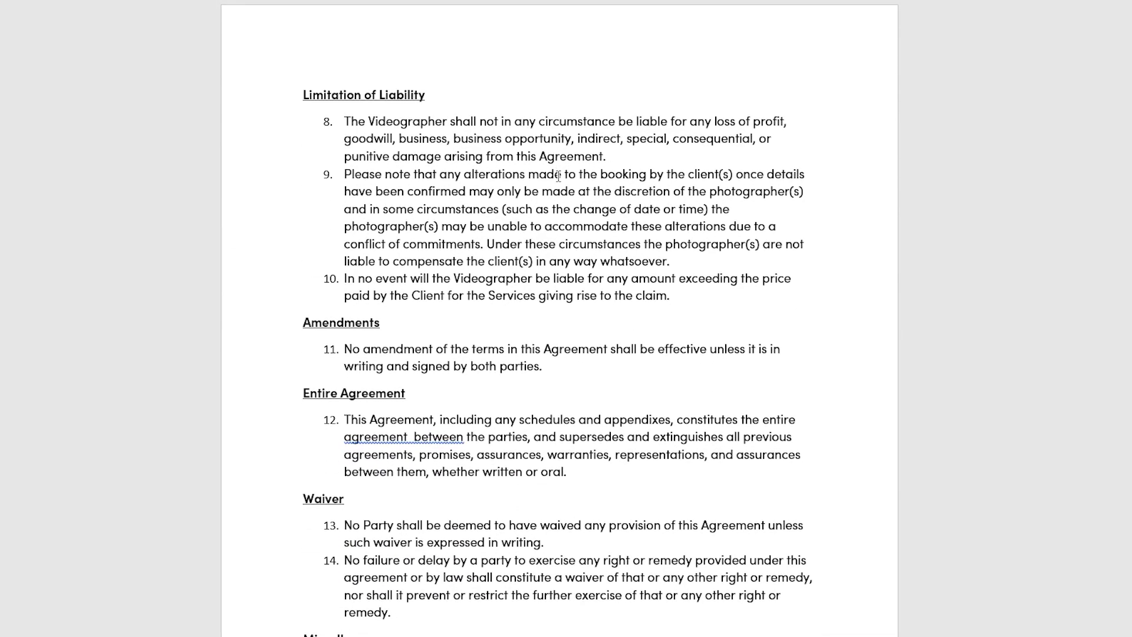
scroll(558, 176, down, 4)
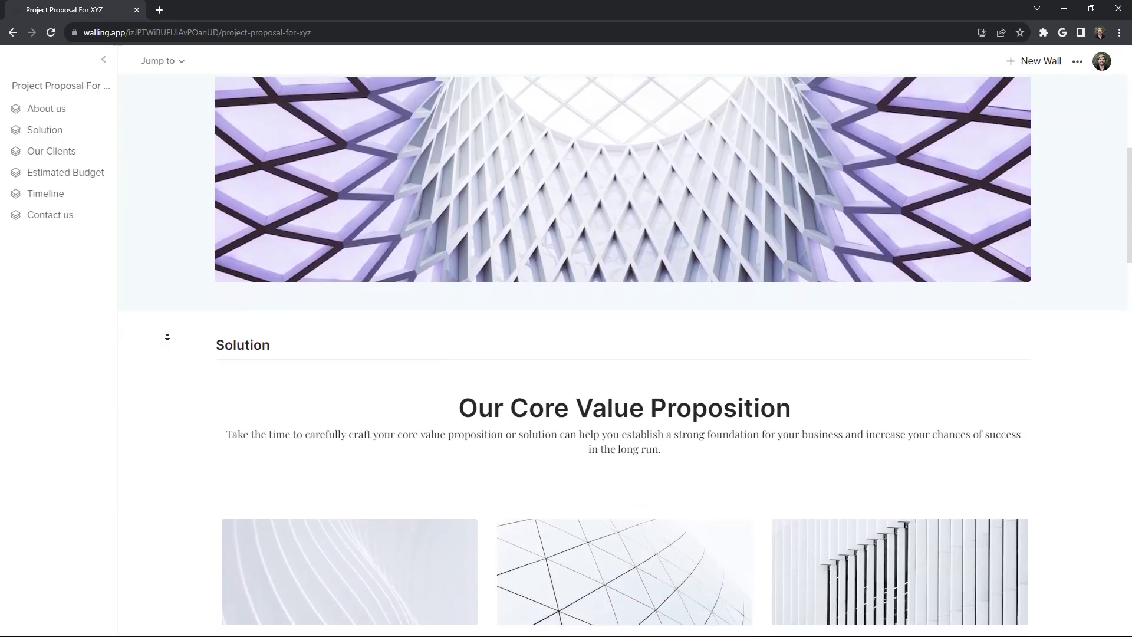
scroll(167, 337, down, 6)
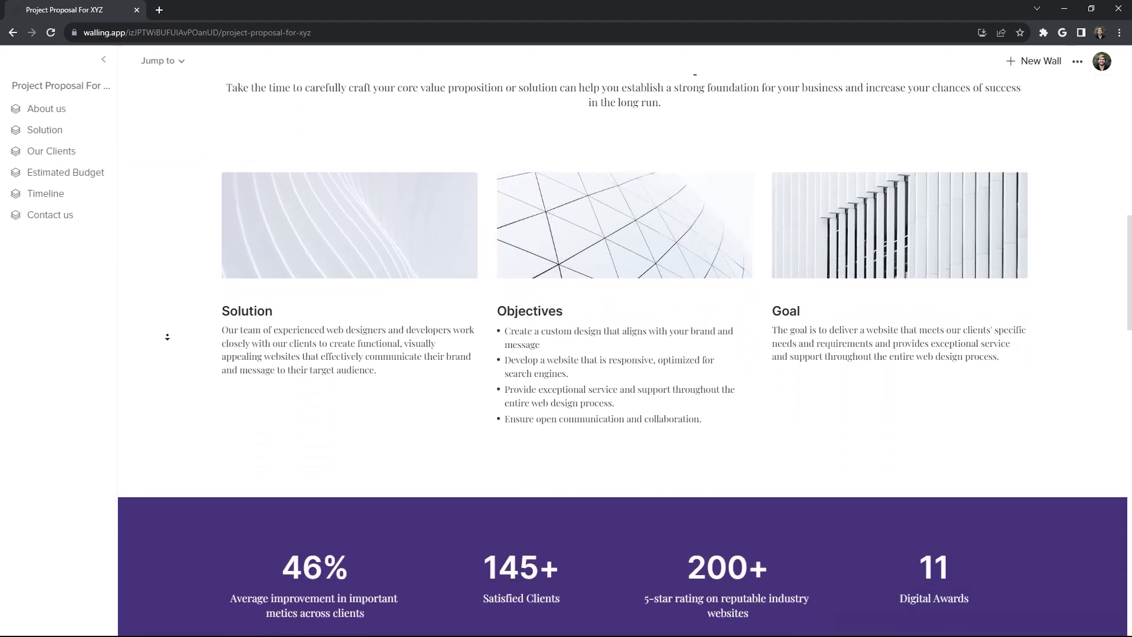
scroll(167, 337, down, 6)
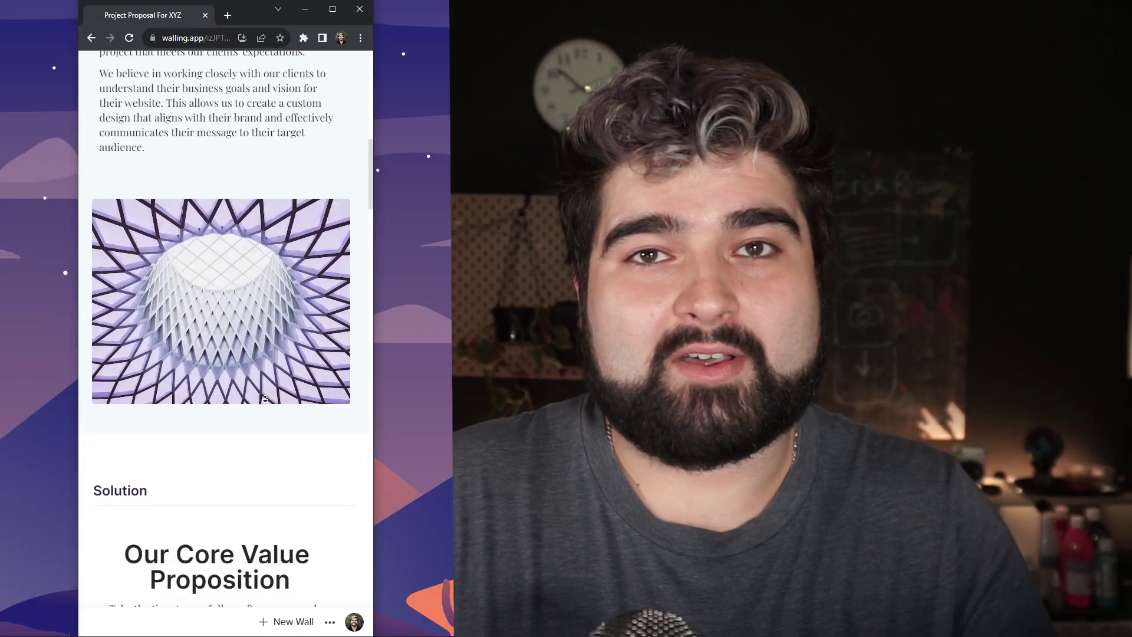
scroll(265, 398, down, 3)
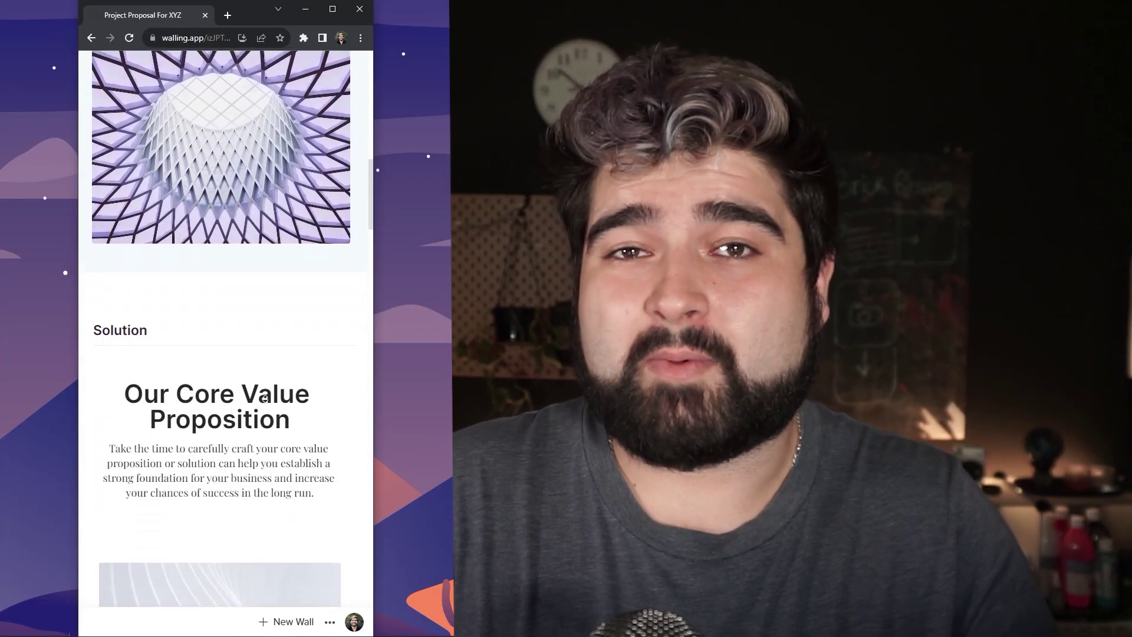
scroll(265, 398, down, 3)
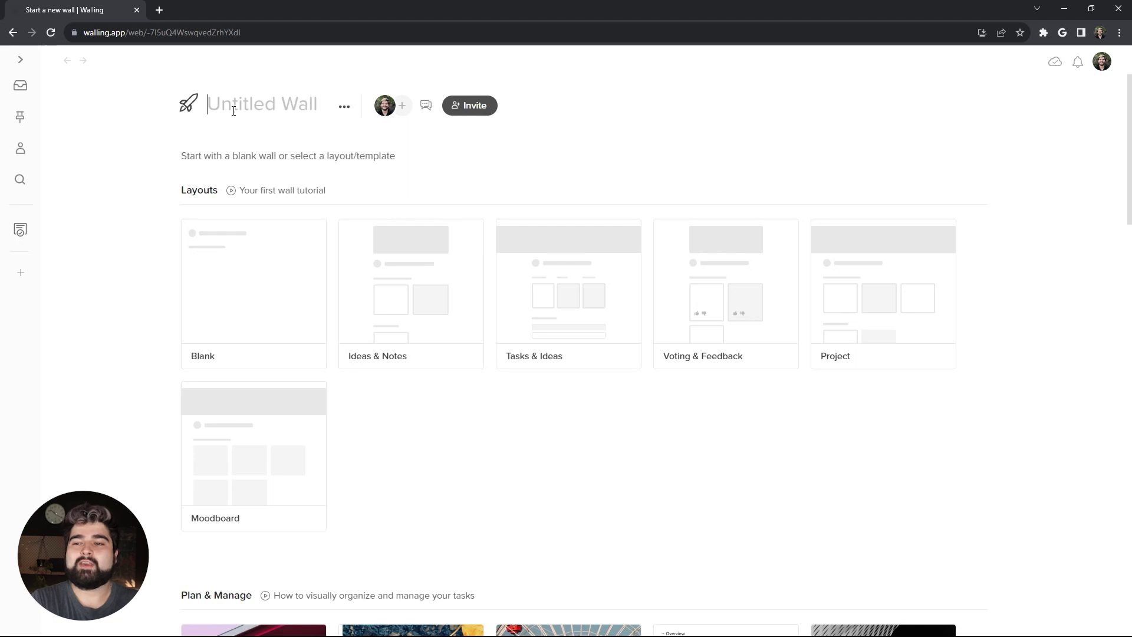
Step: Name the wall 'Project for Proposal XYZ' and start it from the Blank layout
text(Pro)
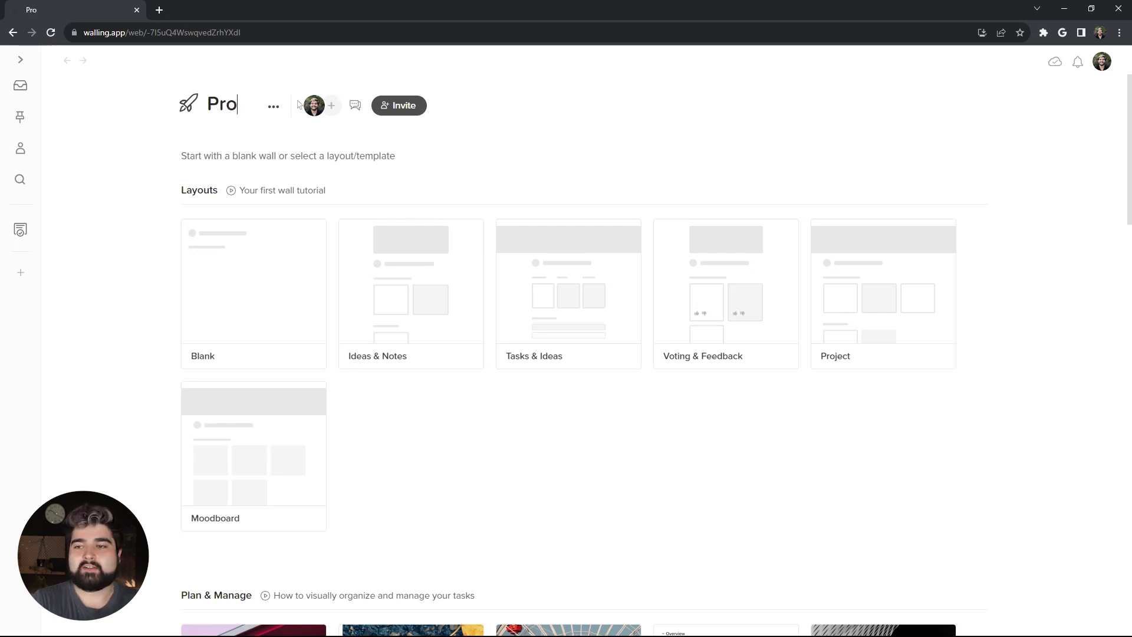
text(ject for Pr)
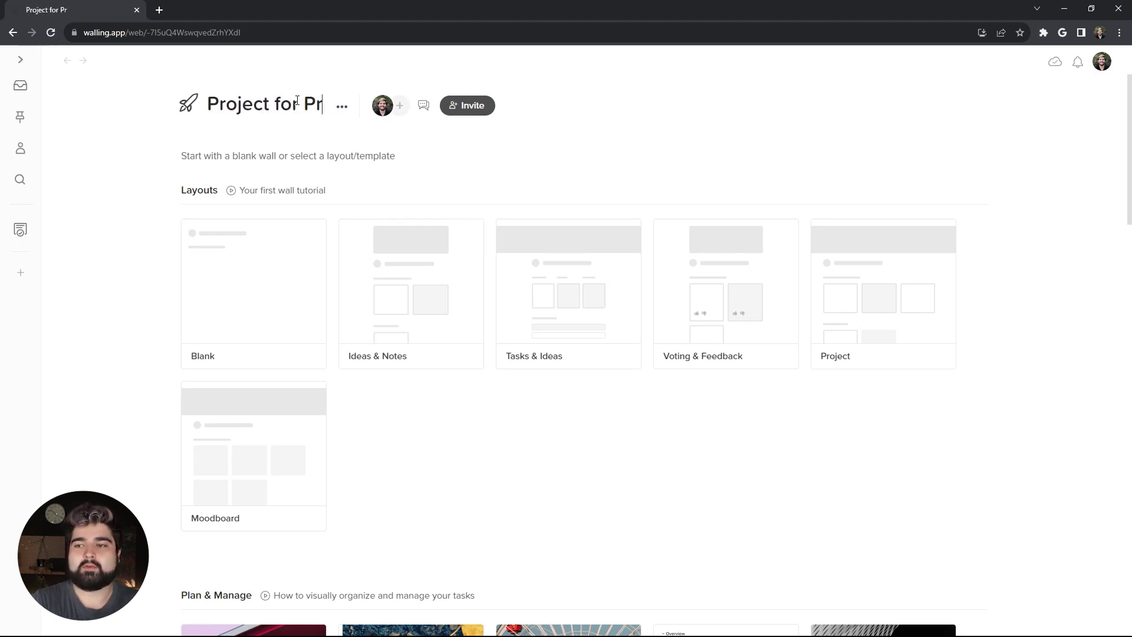
text(oposal XYZ)
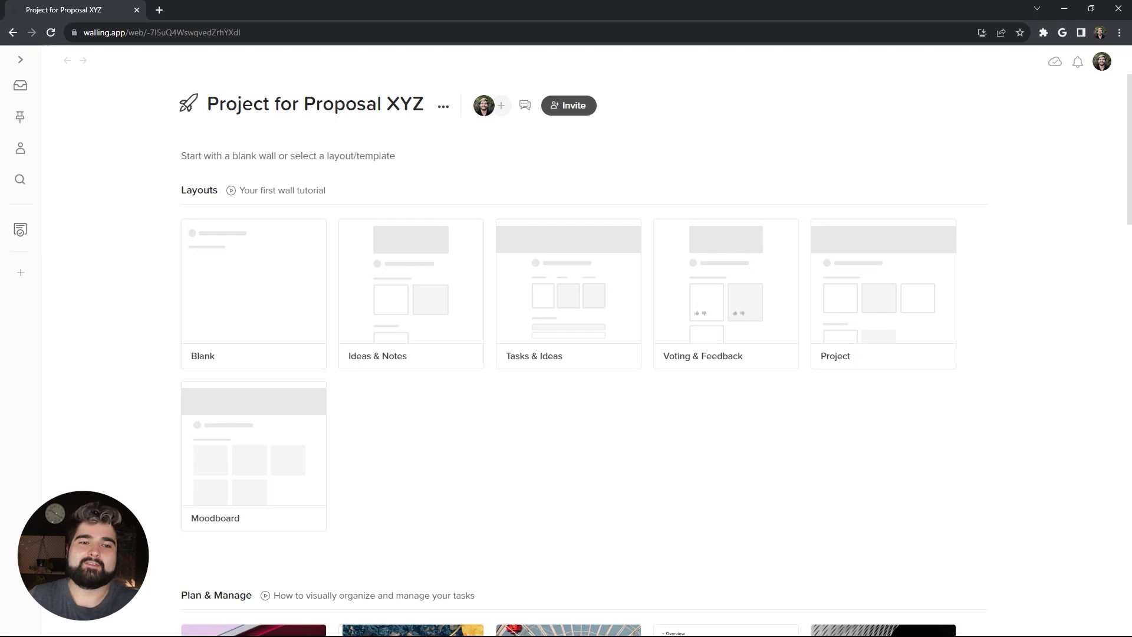
click(256, 310)
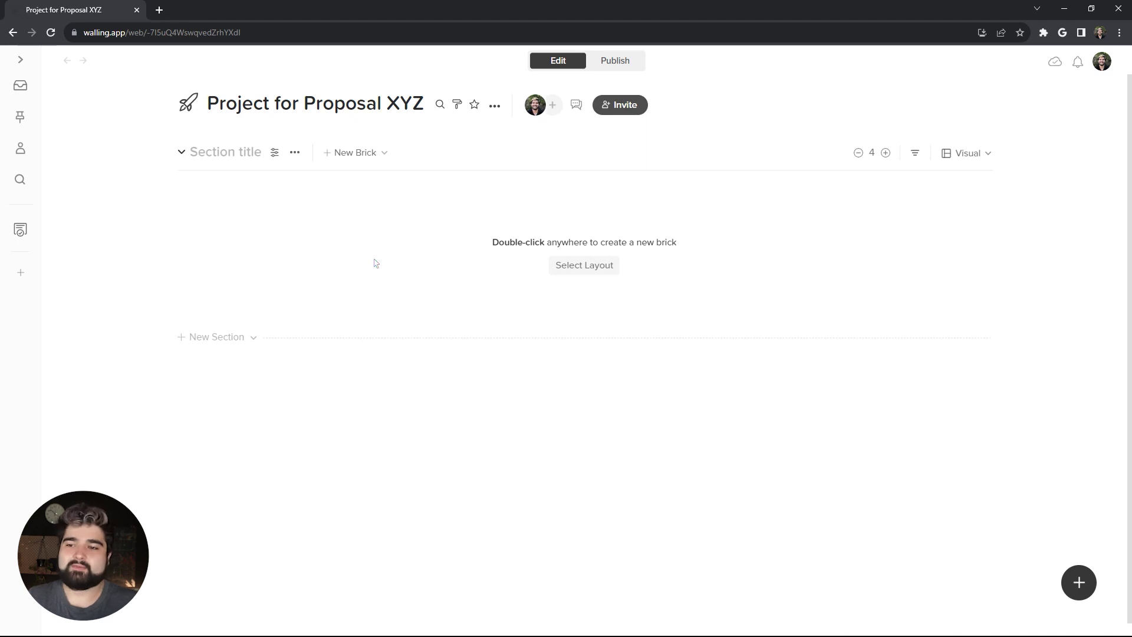
Step: Turn on a Wide-style wall cover in the wall's customization settings
click(456, 104)
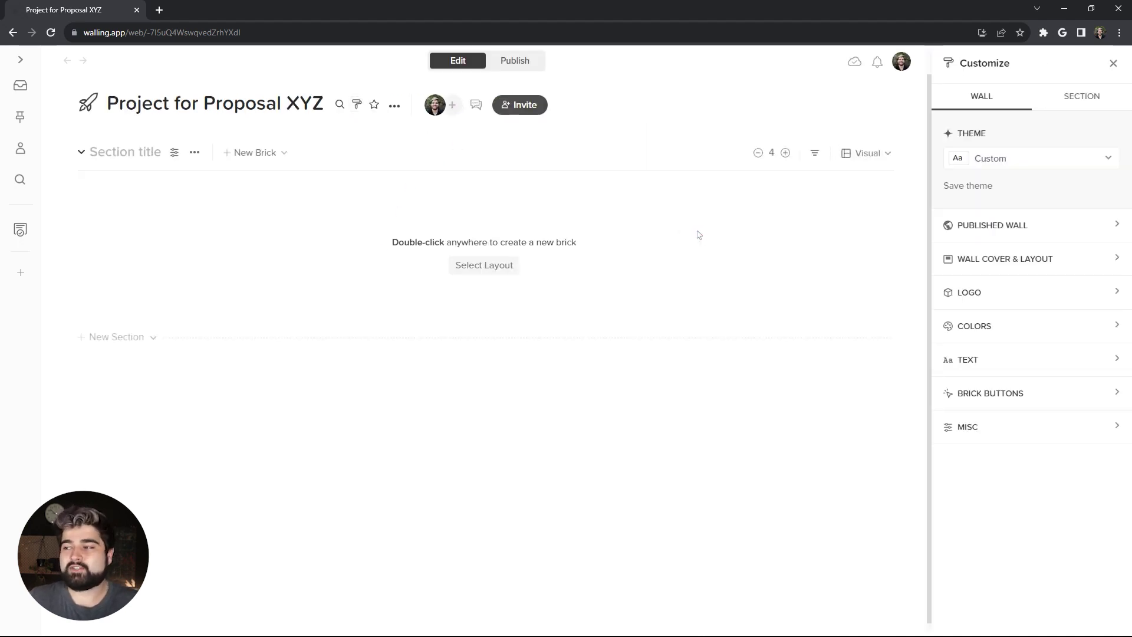
click(1049, 261)
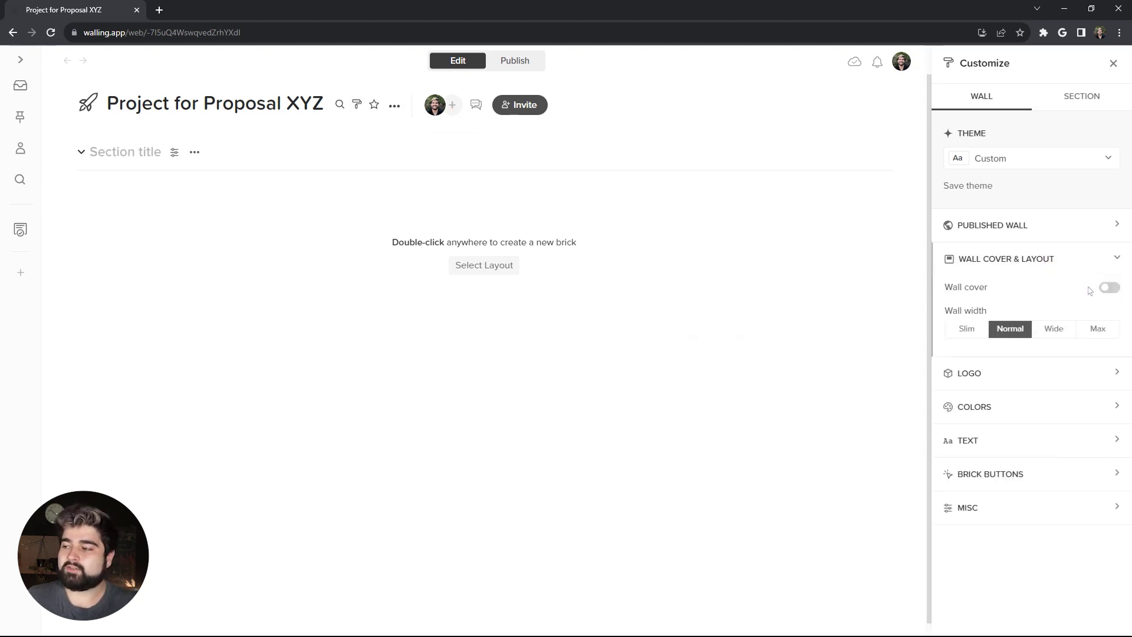
click(1108, 288)
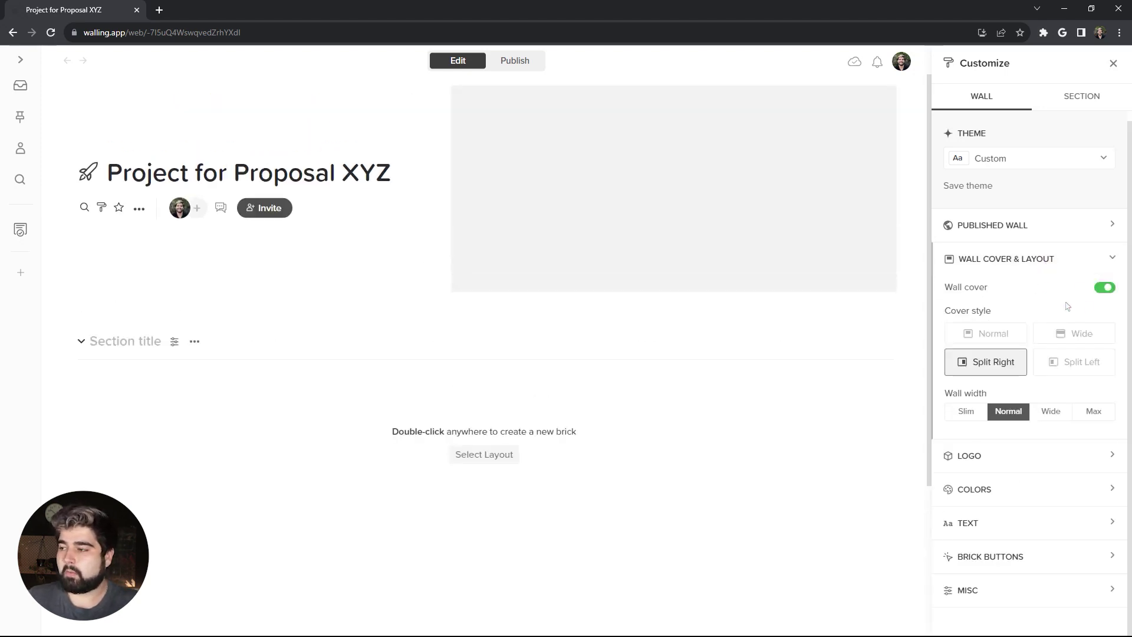
click(1066, 339)
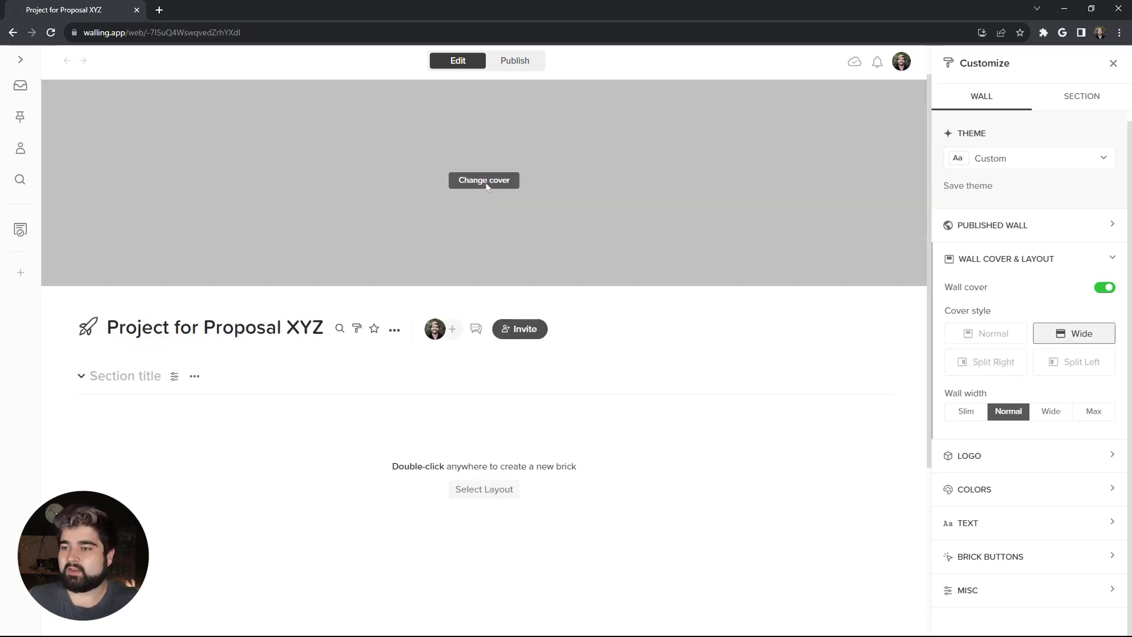
Step: Use the pink vase photo from an Unsplash 'minimal' search as the cover image
click(486, 183)
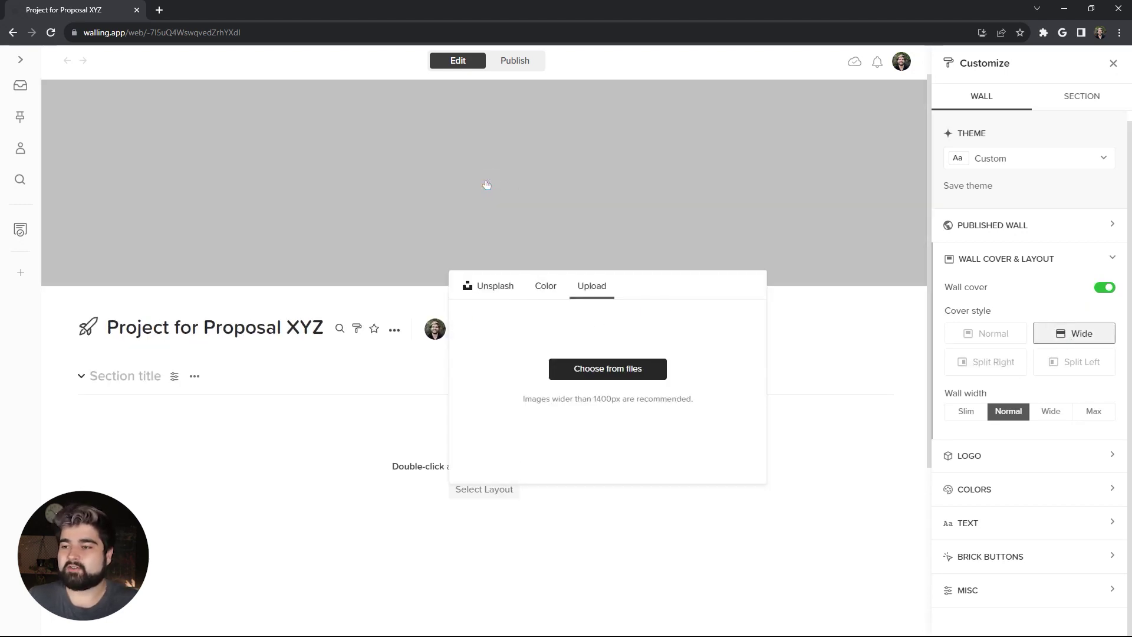
click(495, 286)
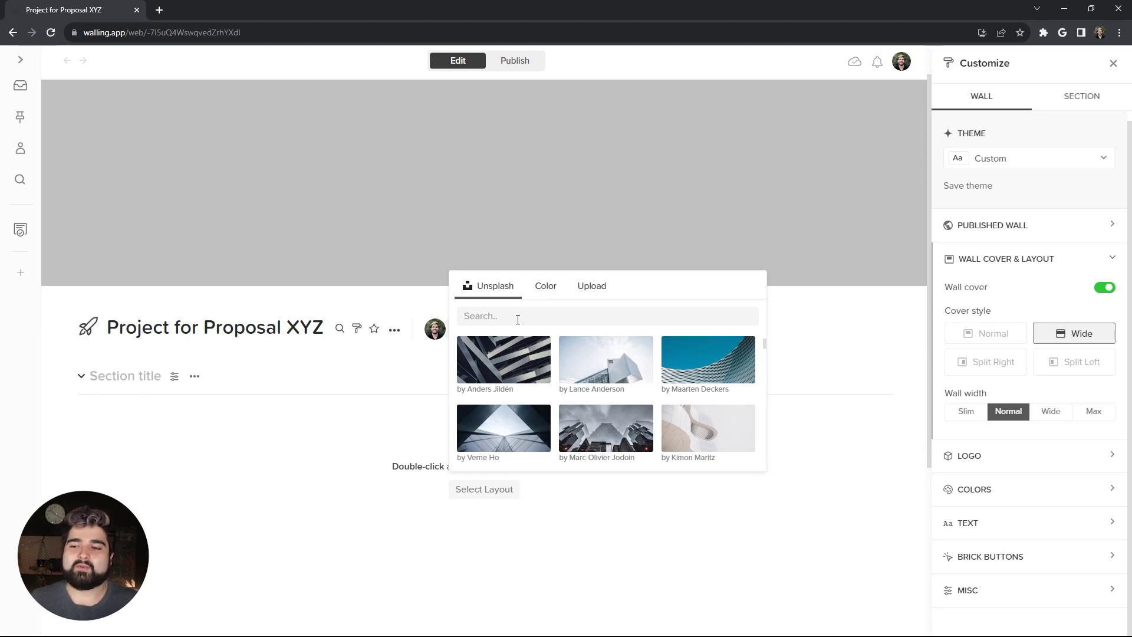
text(miniam)
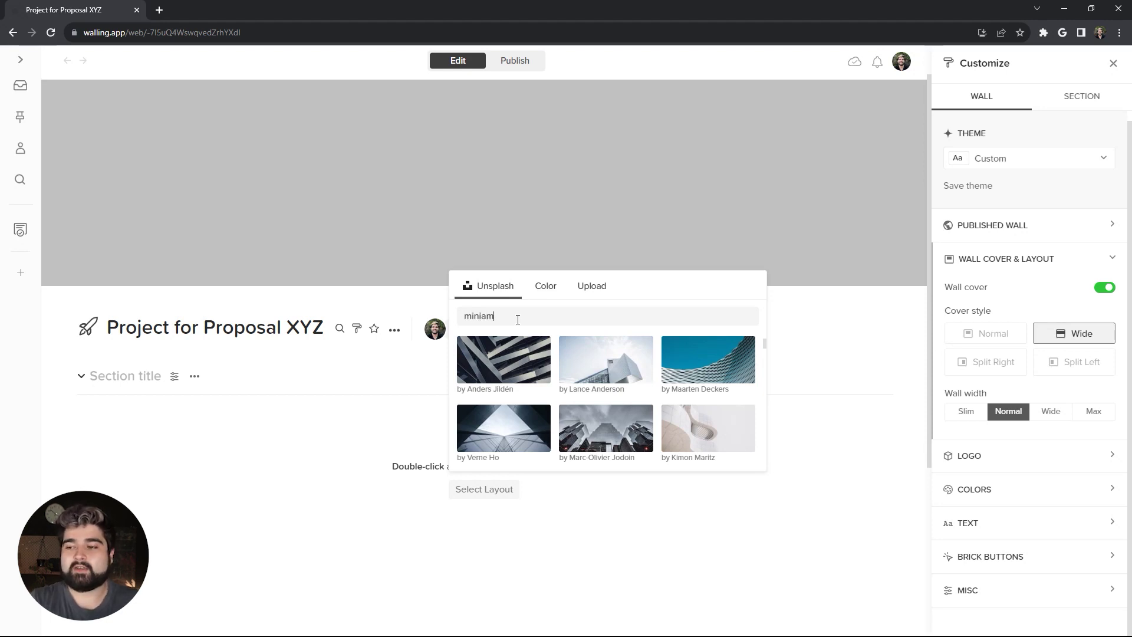
text(l)
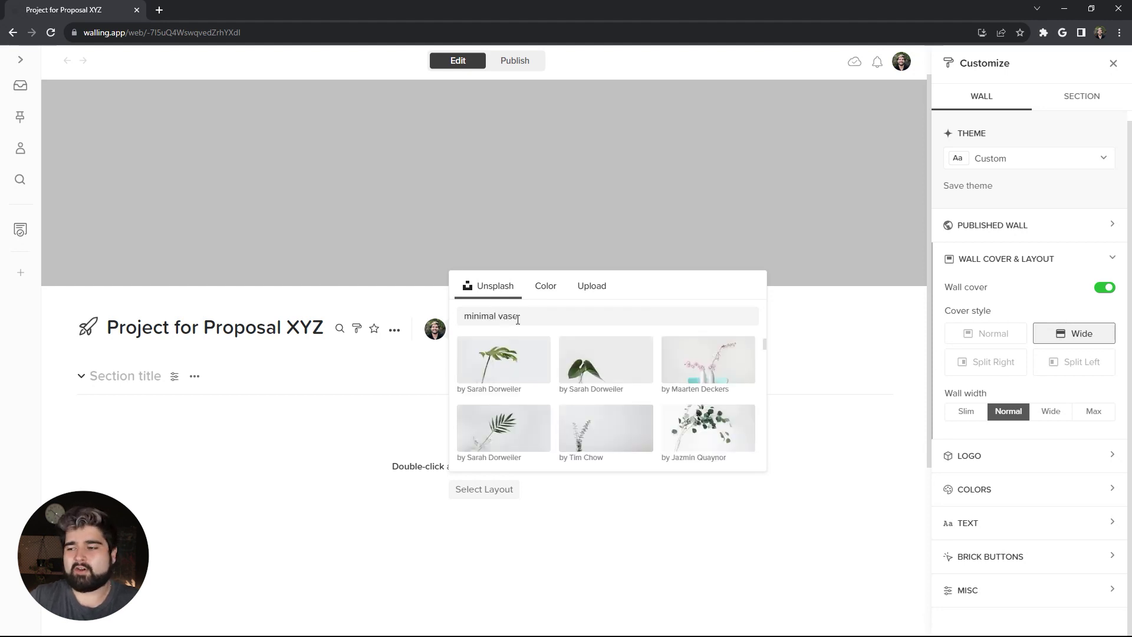
scroll(616, 401, down, 5)
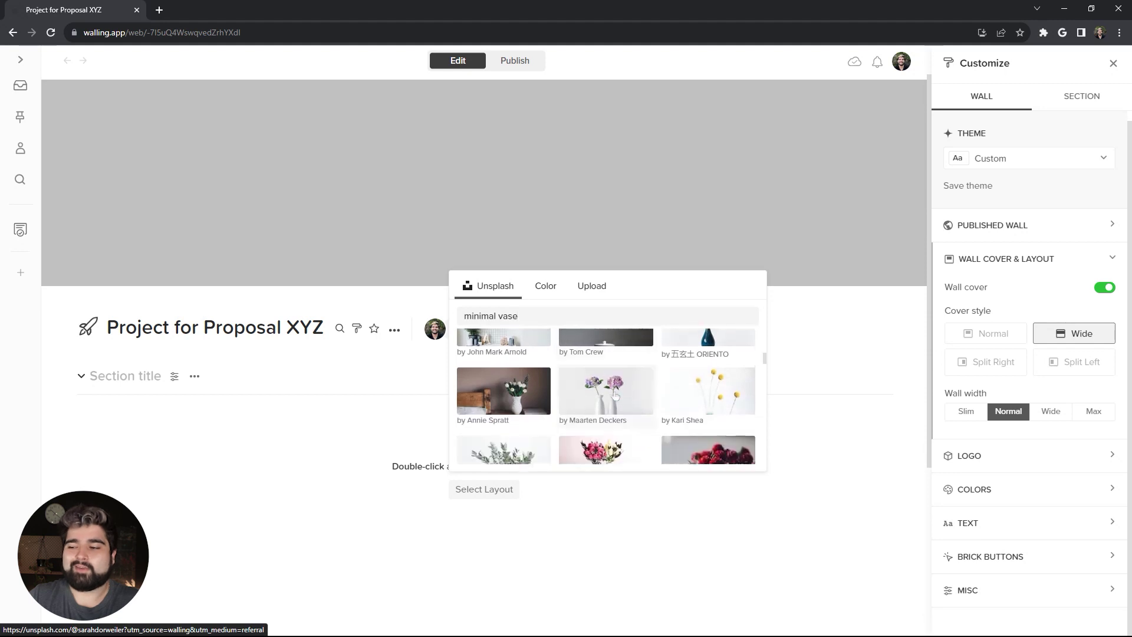
scroll(616, 397, down, 4)
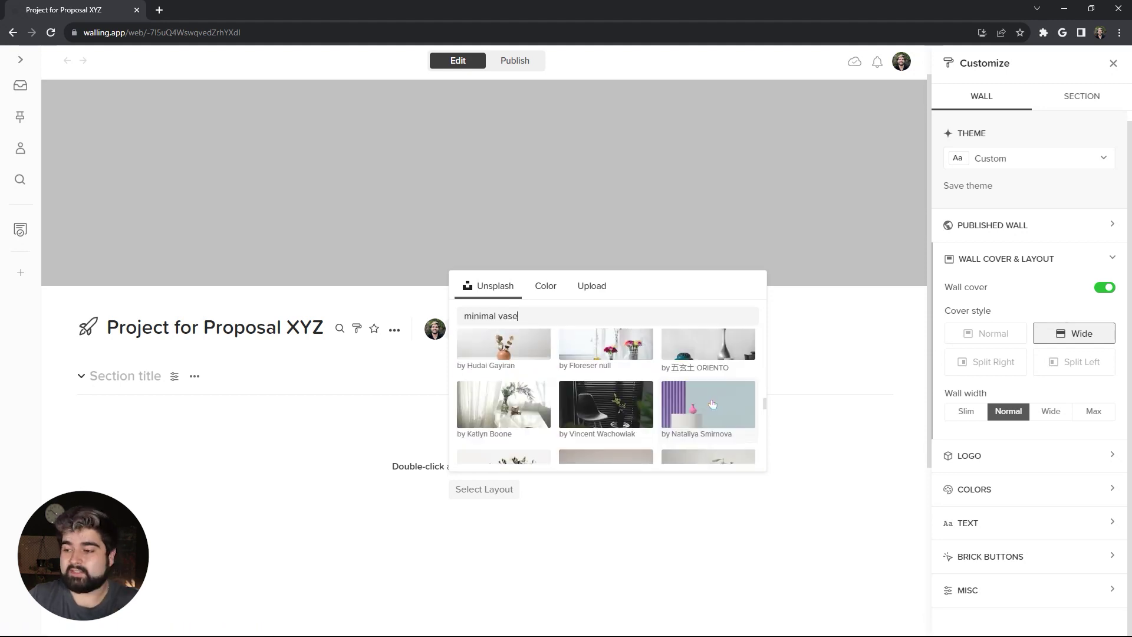
click(711, 404)
click(1020, 297)
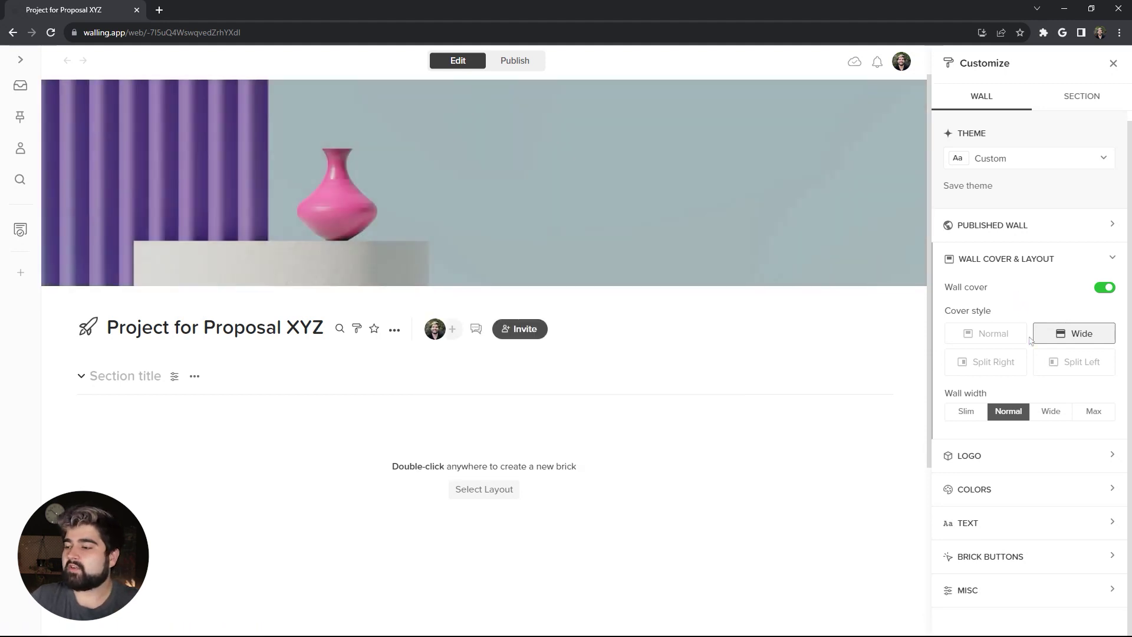
click(999, 529)
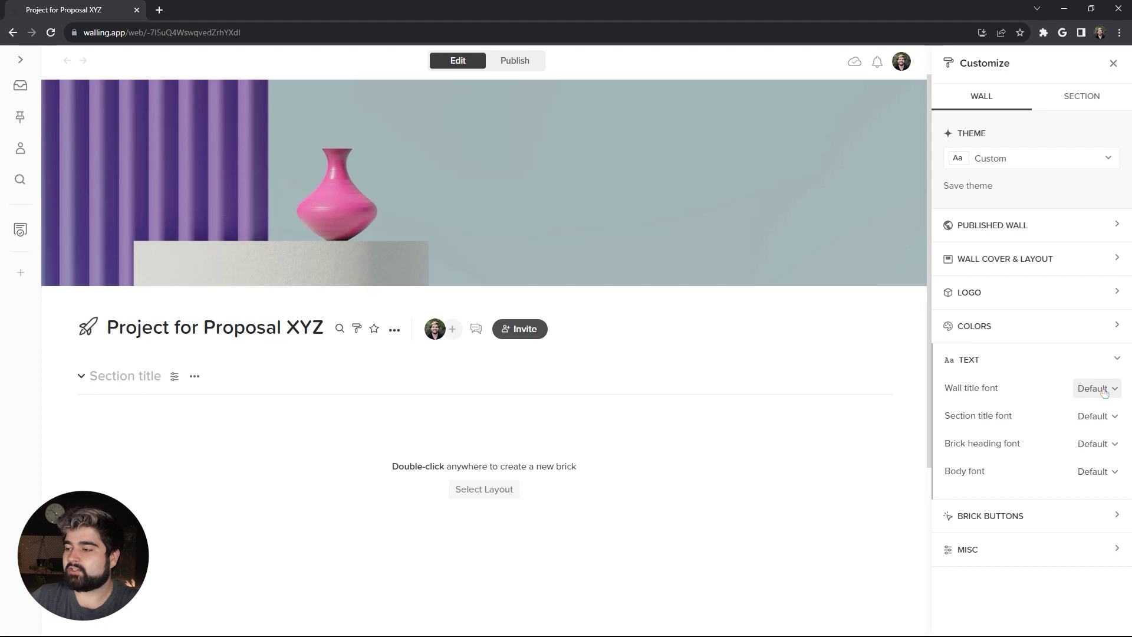
Step: Set the Wall title, Section title and Brick heading fonts to Inter
click(1106, 394)
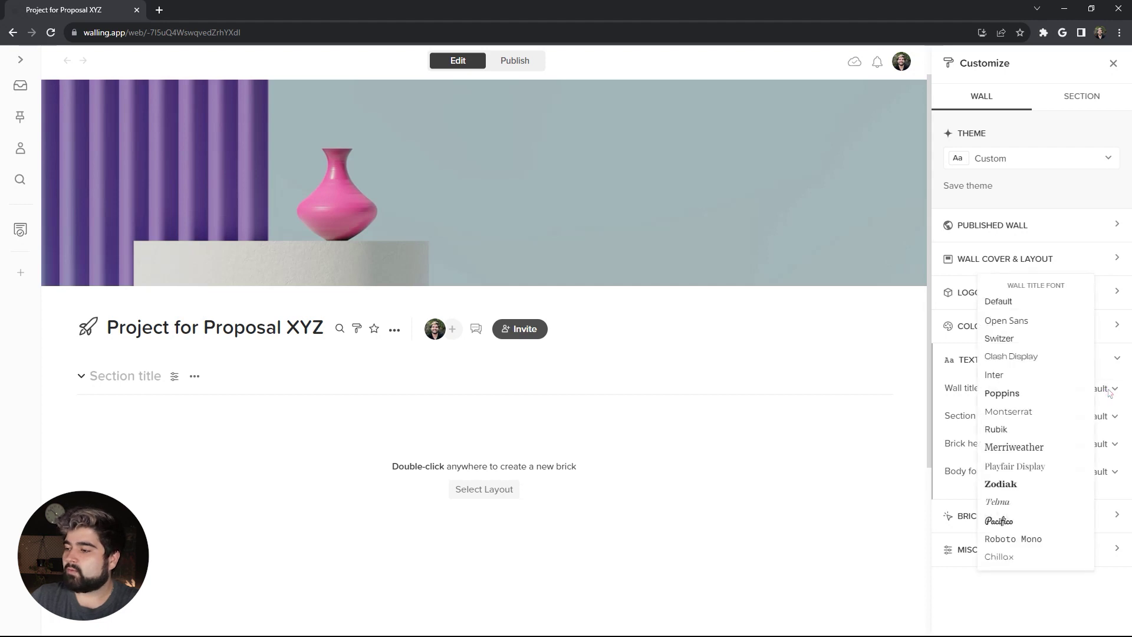
click(1032, 374)
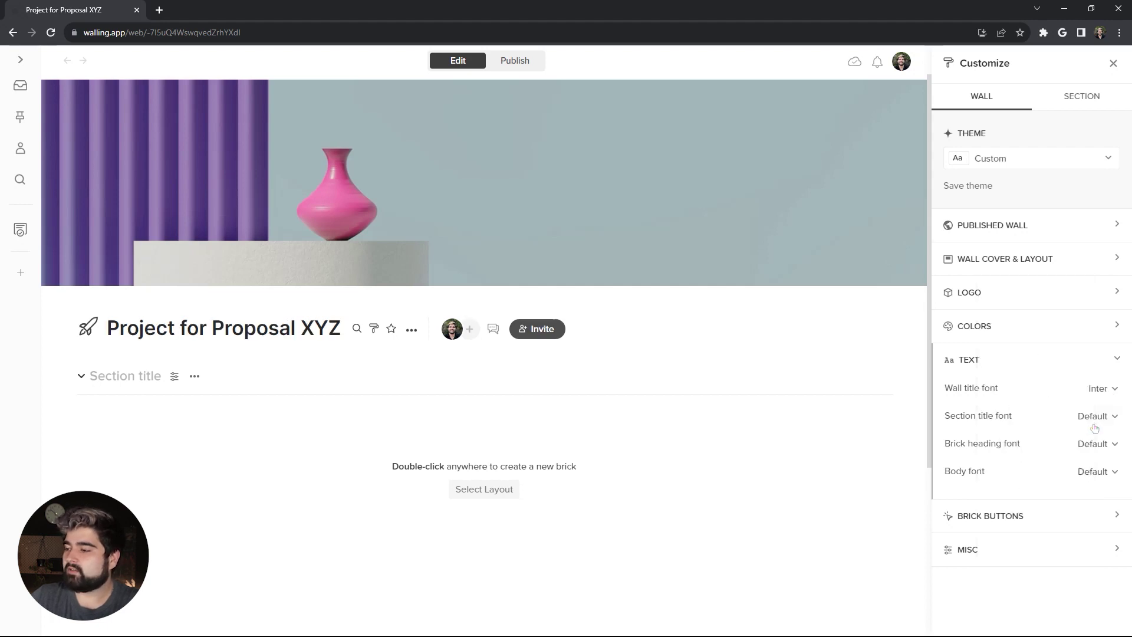
click(1096, 419)
click(1020, 375)
click(1097, 444)
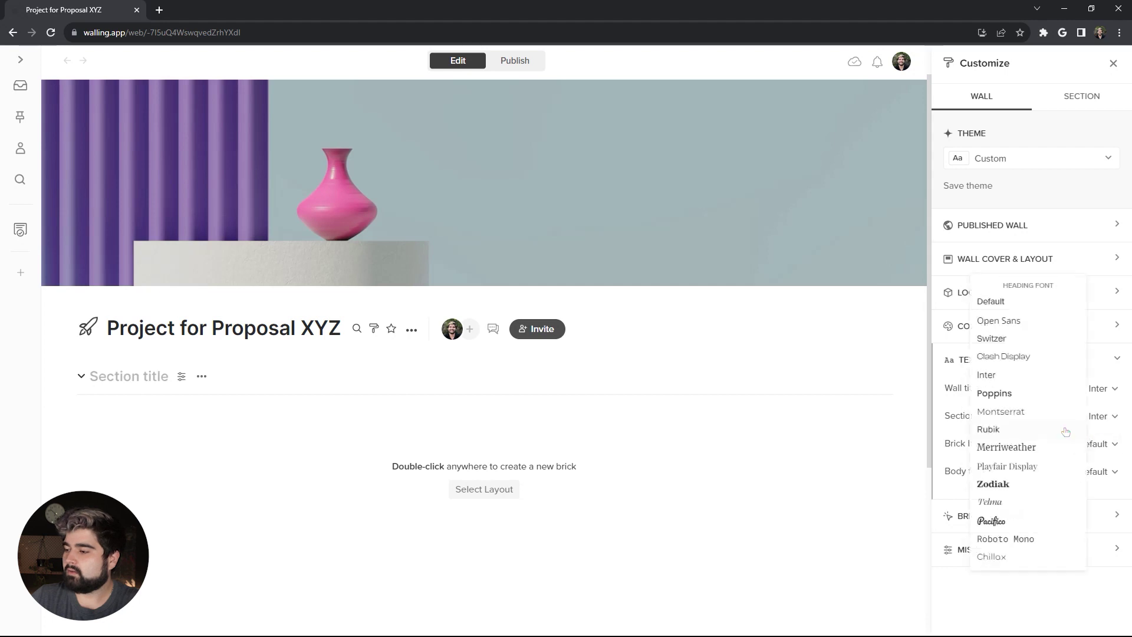
click(1015, 374)
click(1104, 473)
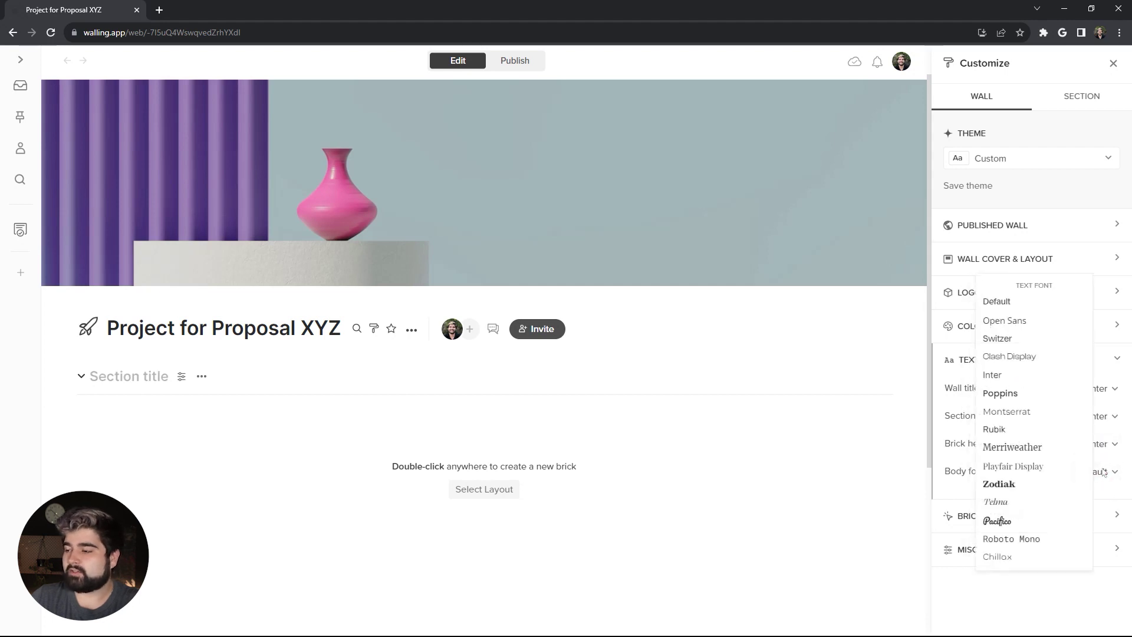
Step: Set the body font to Playfair Display and paste a project description under the wall title
click(1058, 468)
click(412, 330)
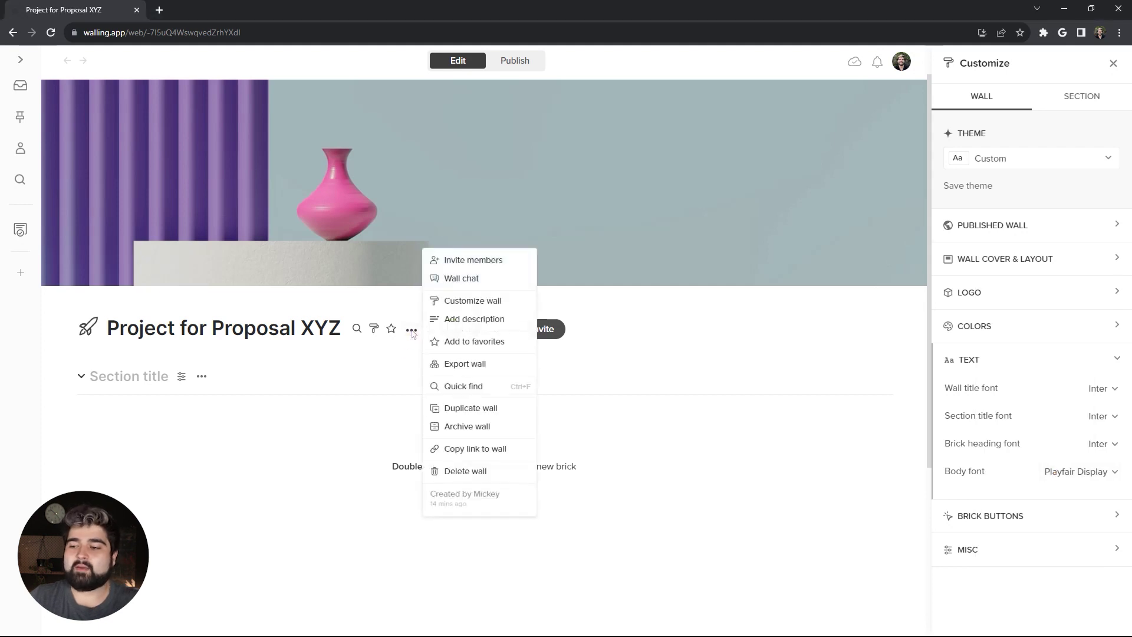
click(453, 323)
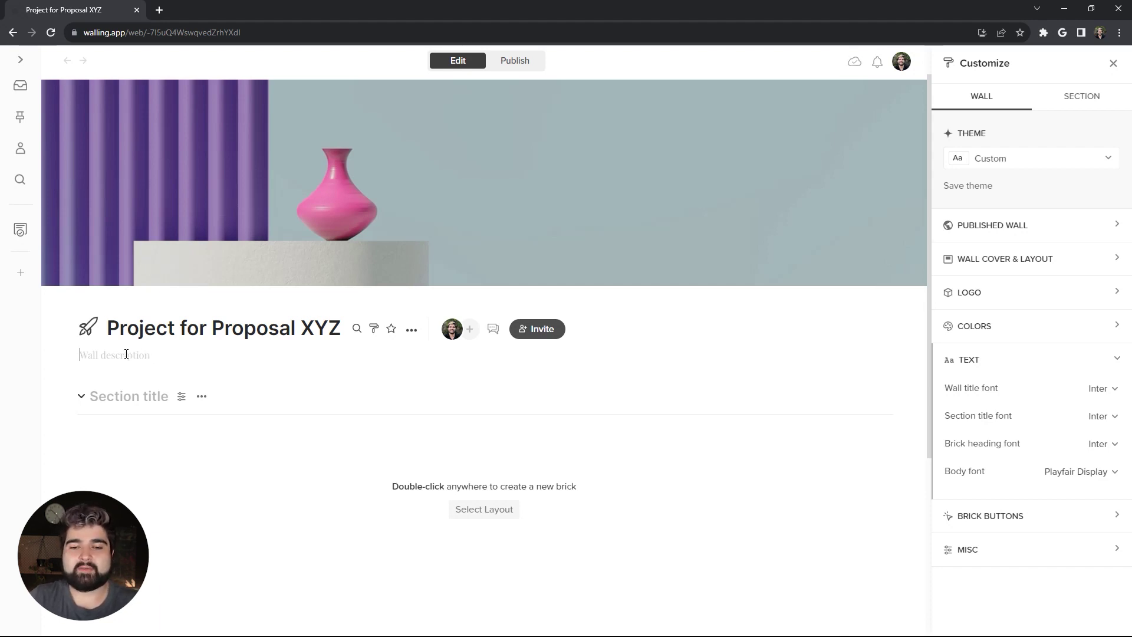
text(Our proposal for comprehensive web design services, including custom website design and development, e-commerce website design and development and search engine optimization (SEO).)
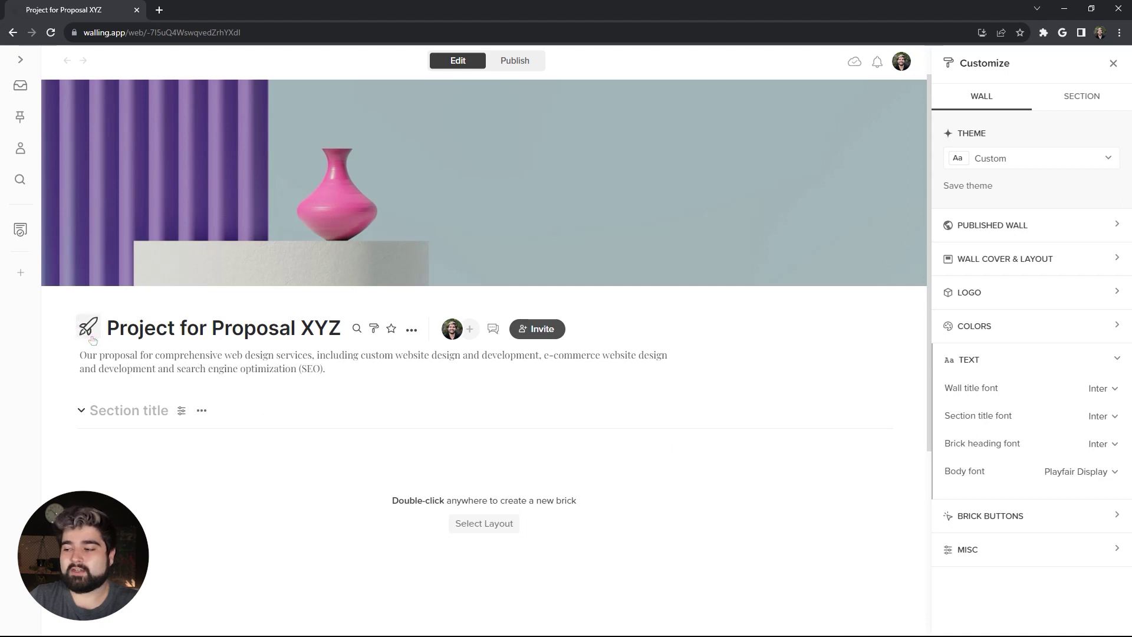
Step: Hide the wall title's icon in the Misc wall settings
click(1006, 547)
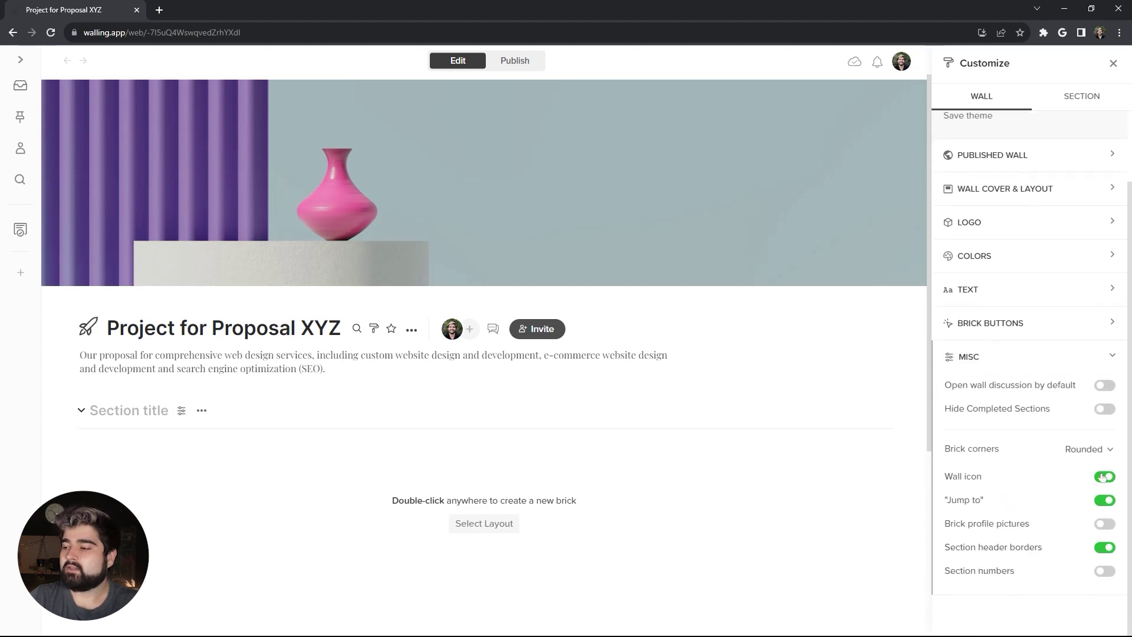
click(1105, 476)
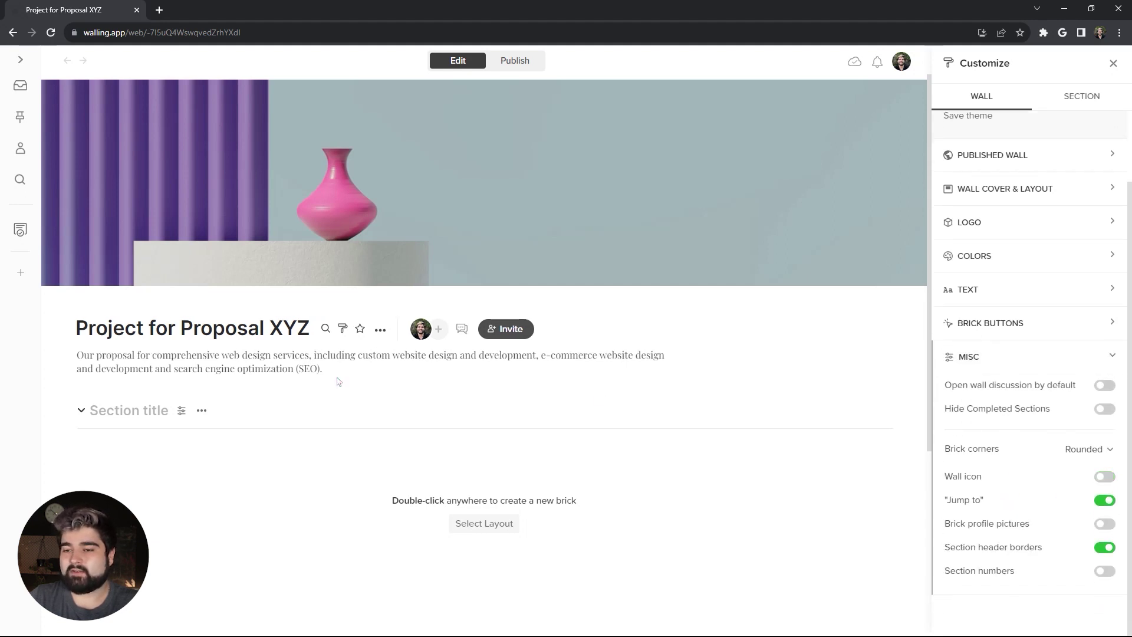
click(126, 411)
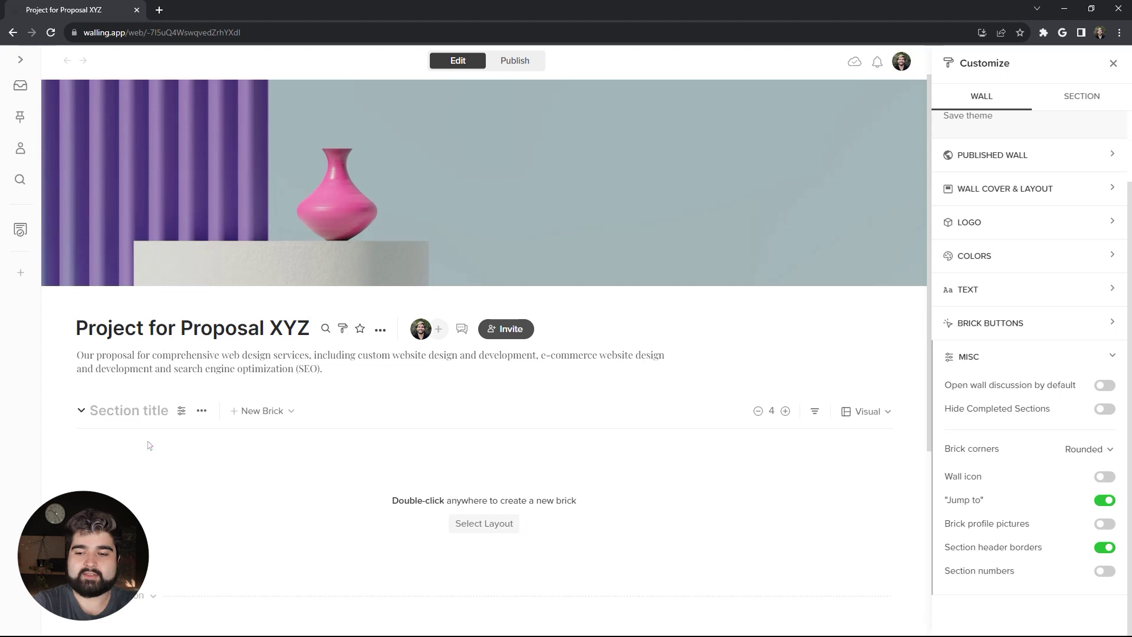
Step: Title the first section 'About us', hide its heading on the public wall, and make it non-collapsible
text(About us)
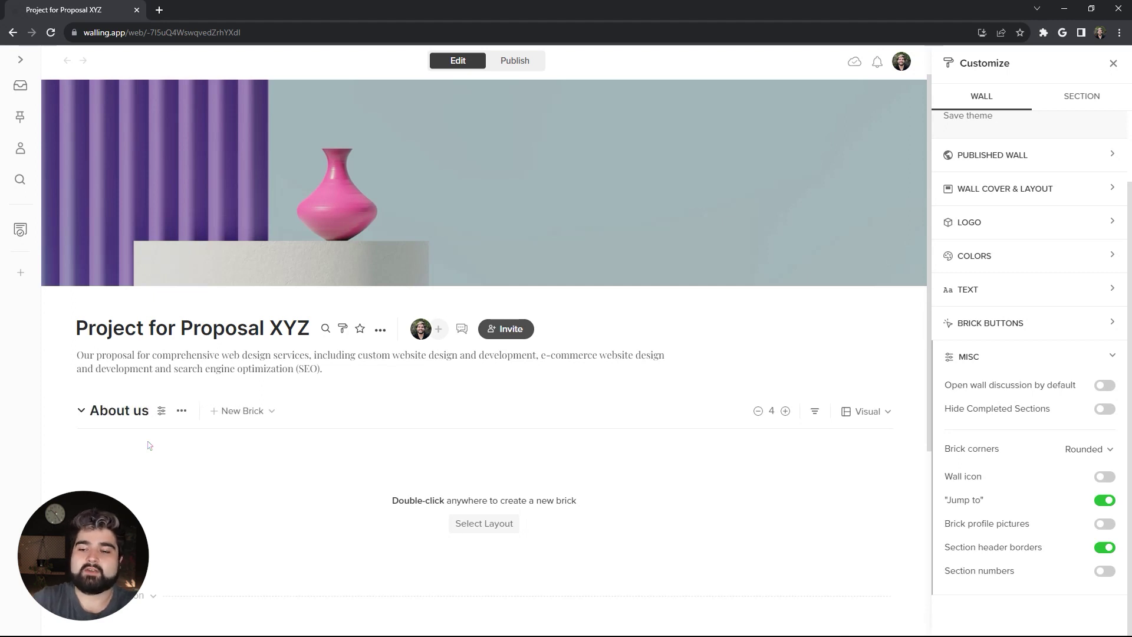
click(160, 411)
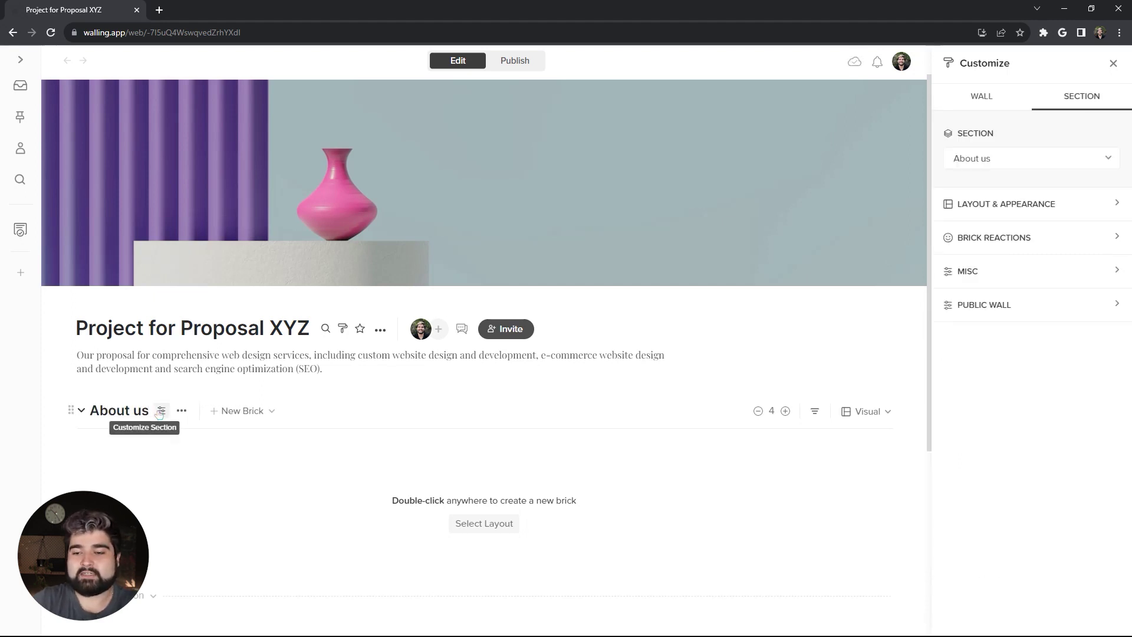
click(1059, 308)
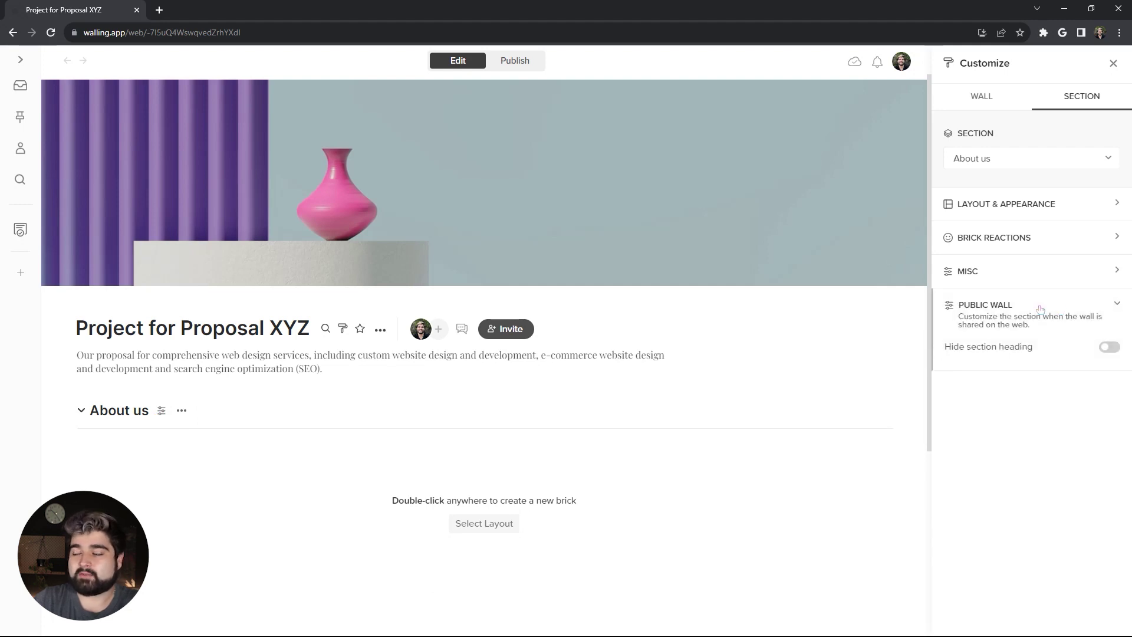
click(1109, 347)
click(1040, 276)
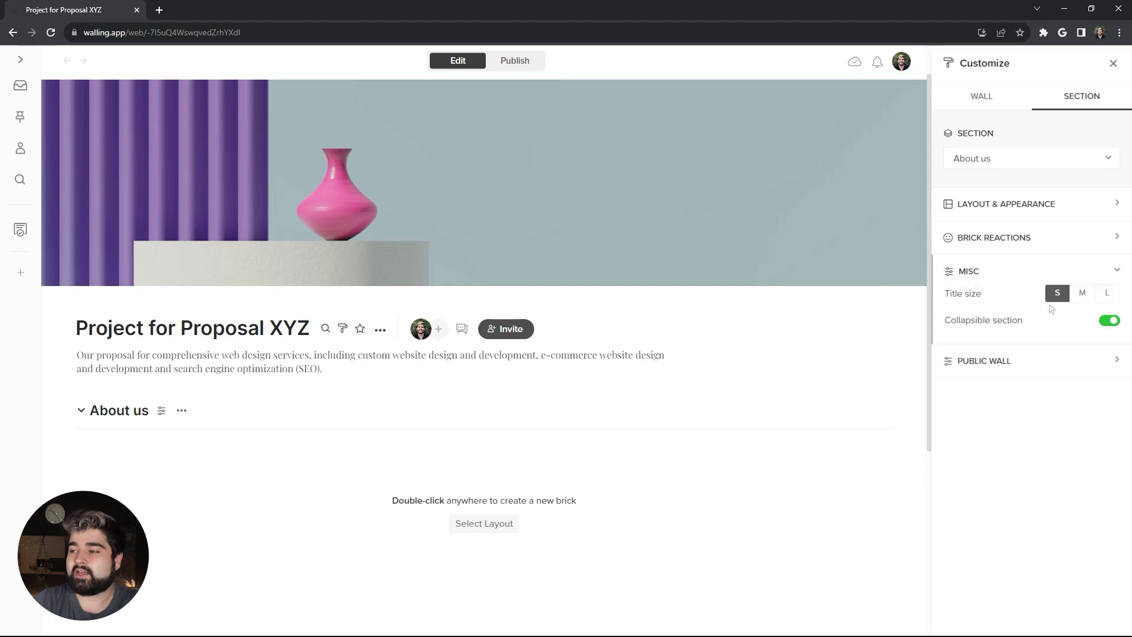
click(1109, 320)
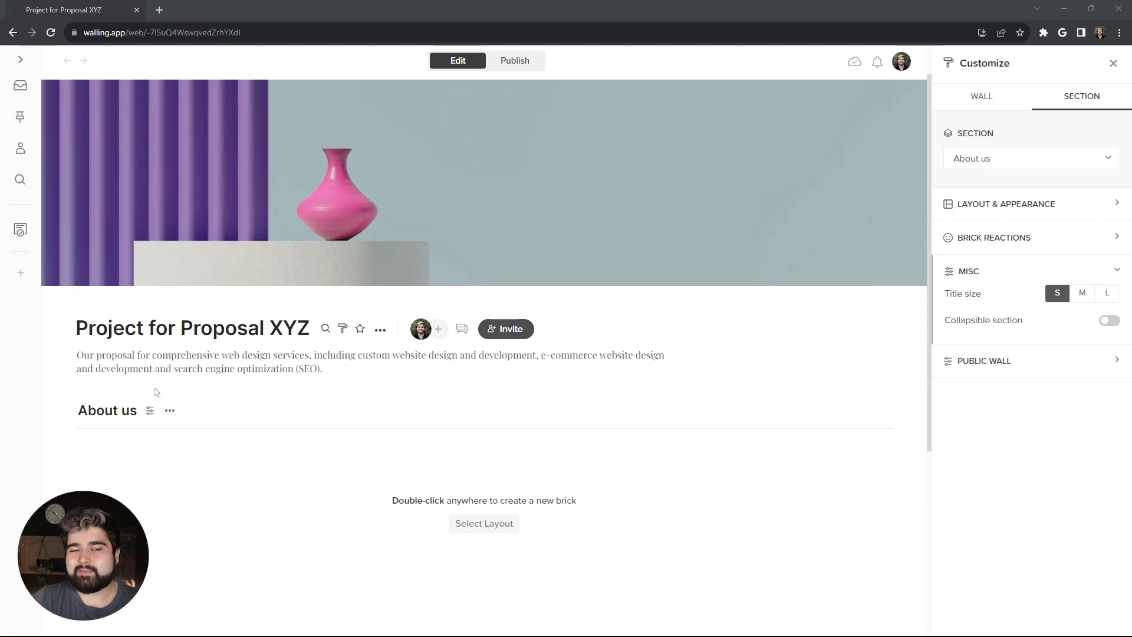
mouse_move(325, 413)
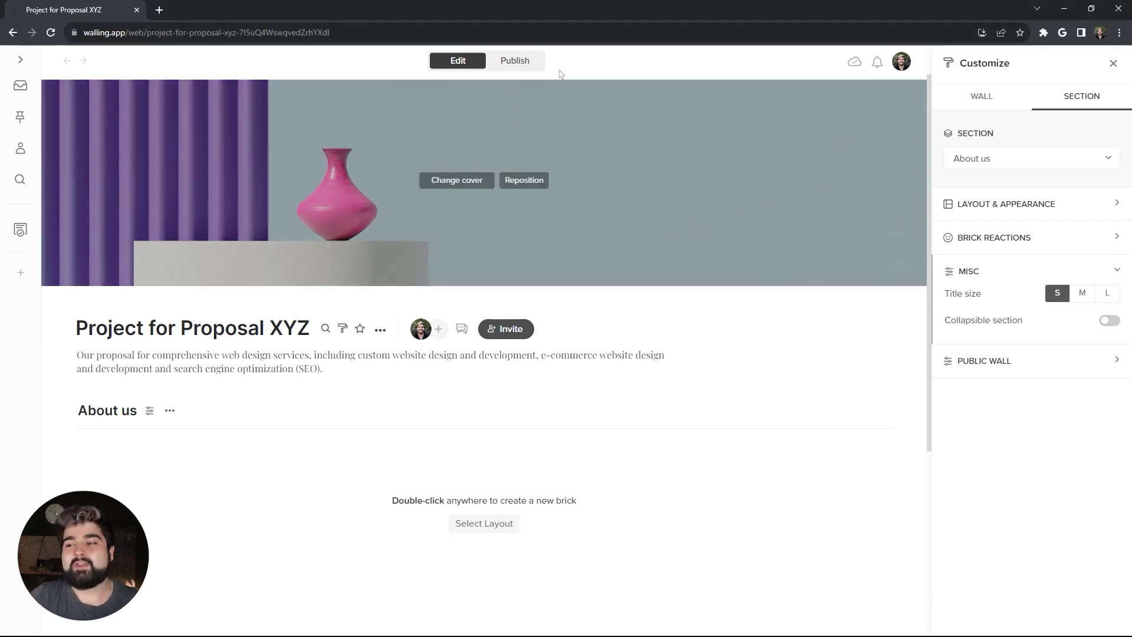
Step: Publish the wall to the web, check the live page, then close its tab
click(530, 62)
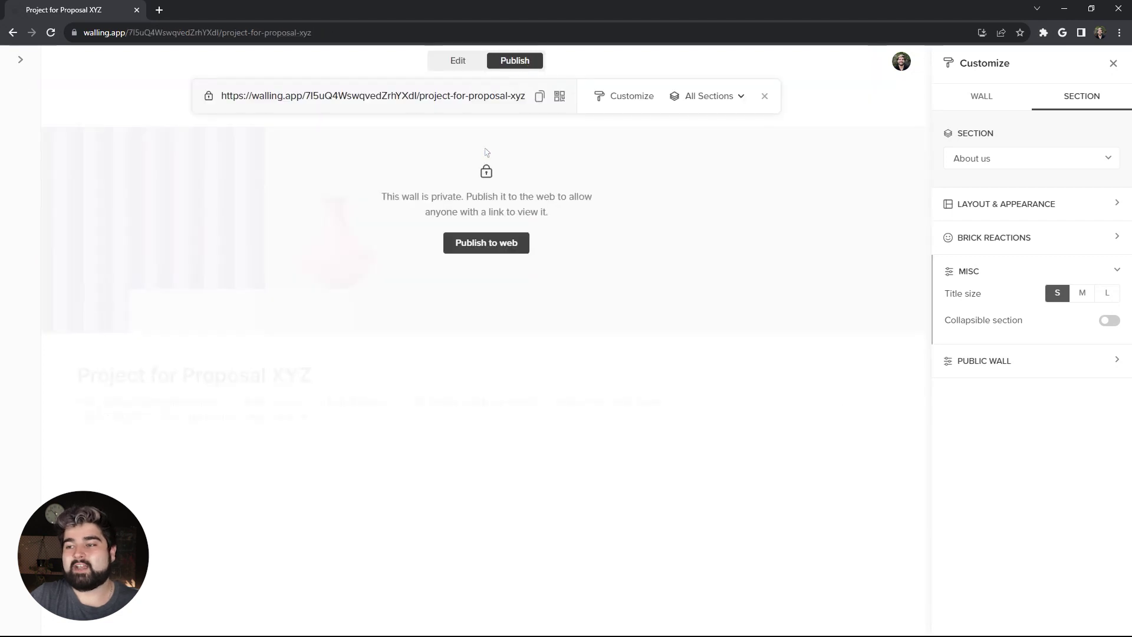
click(487, 243)
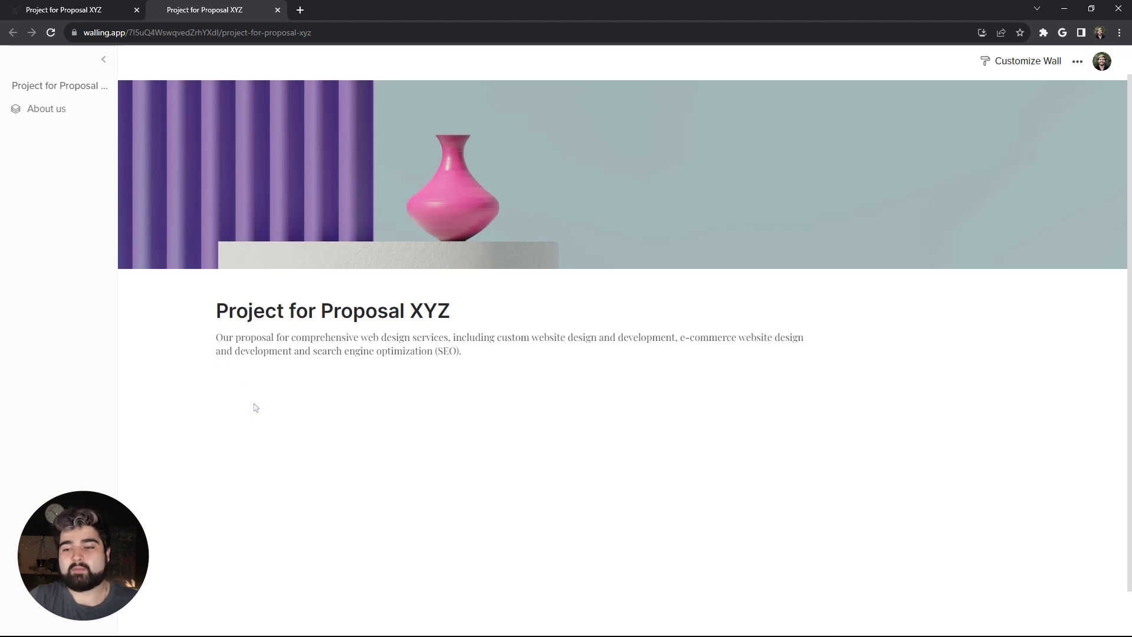
click(53, 111)
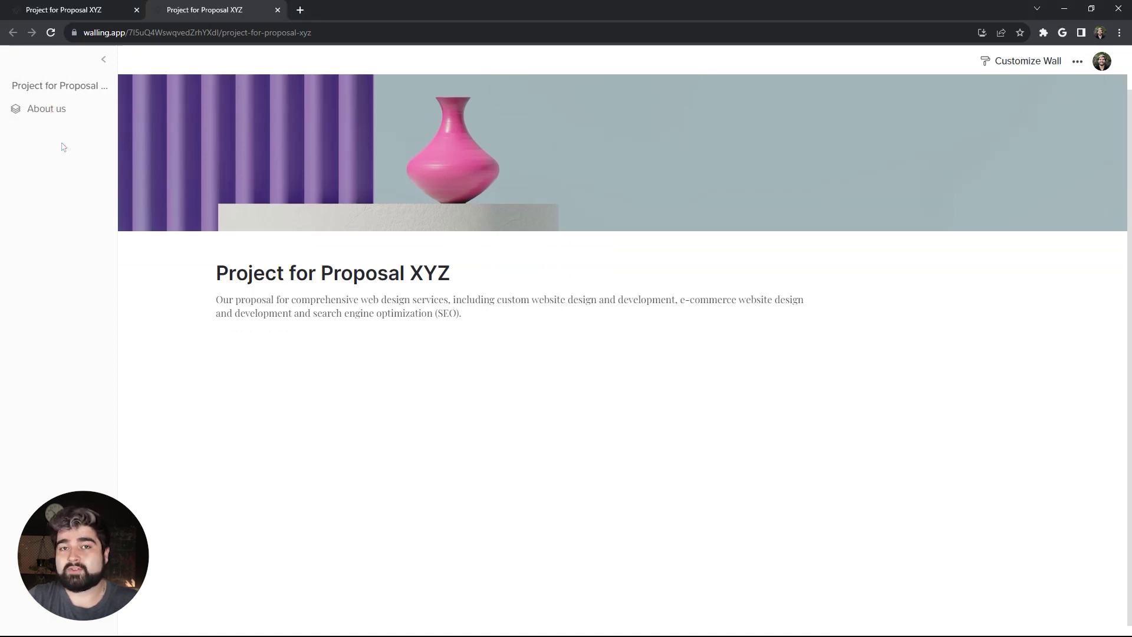
key(ctrl+w)
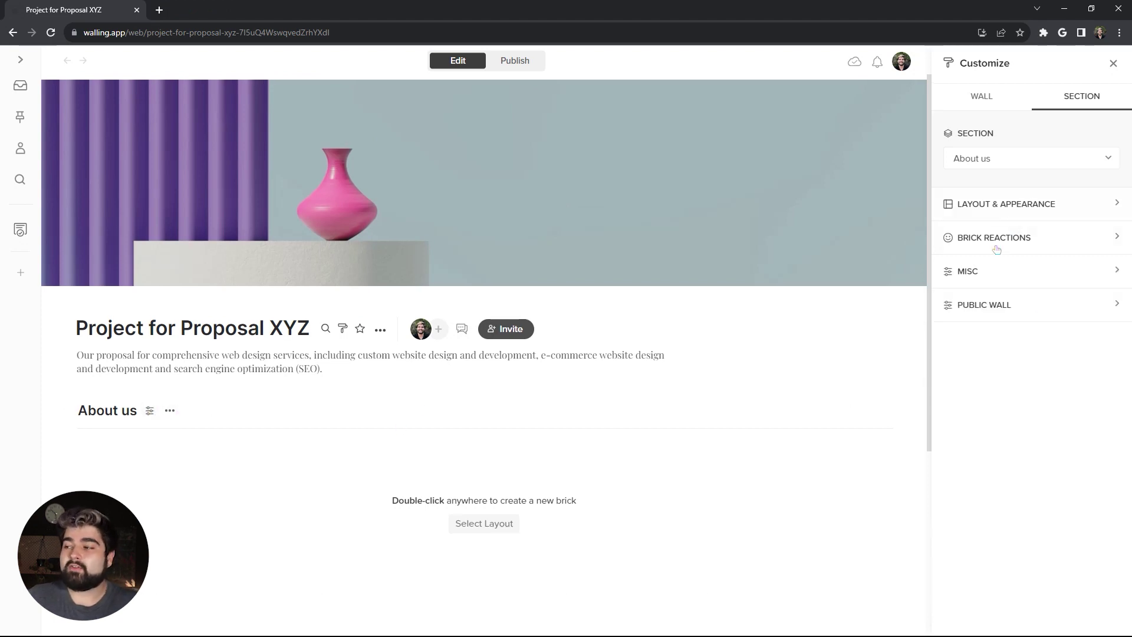
Step: Give the About us section a pale #F0FBFC background lightened from the cover's grey-blue
click(1029, 212)
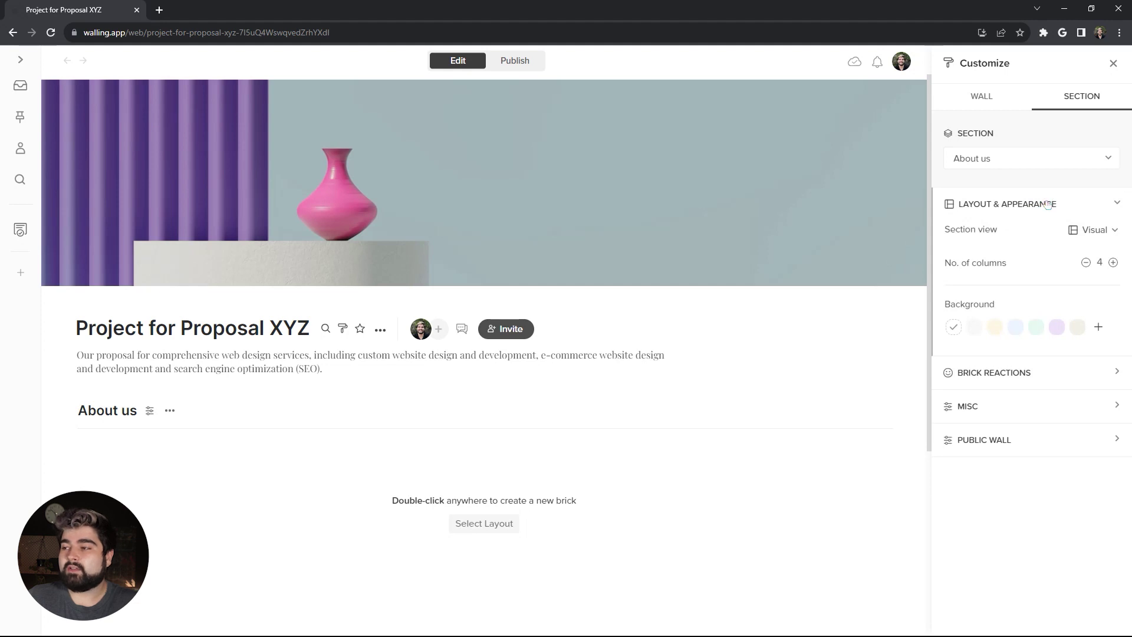
click(1099, 328)
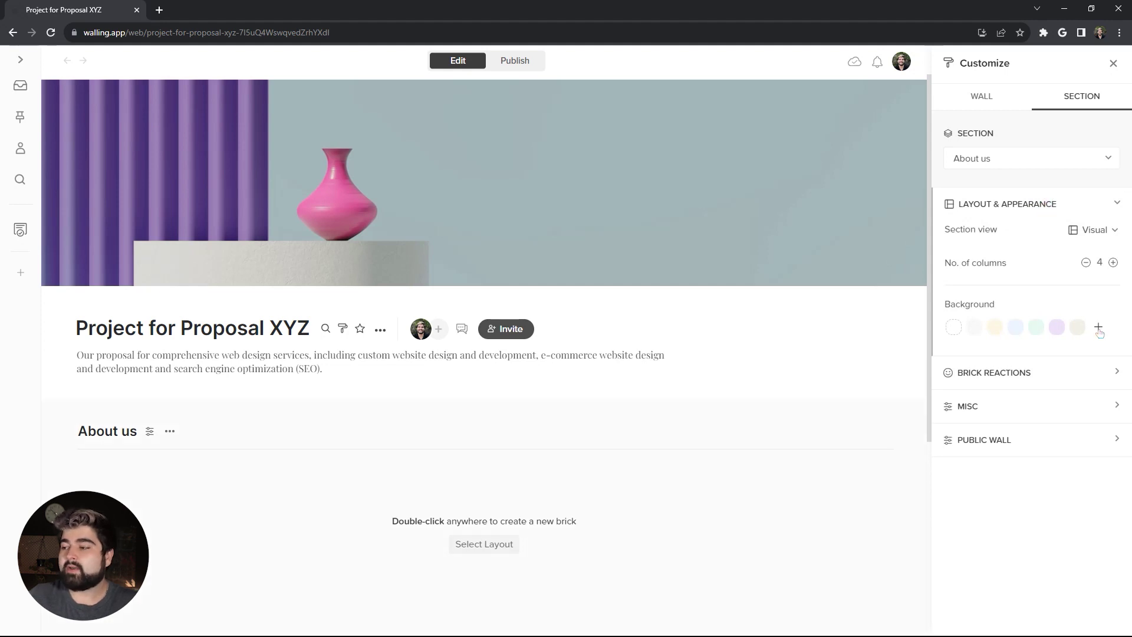
click(1099, 328)
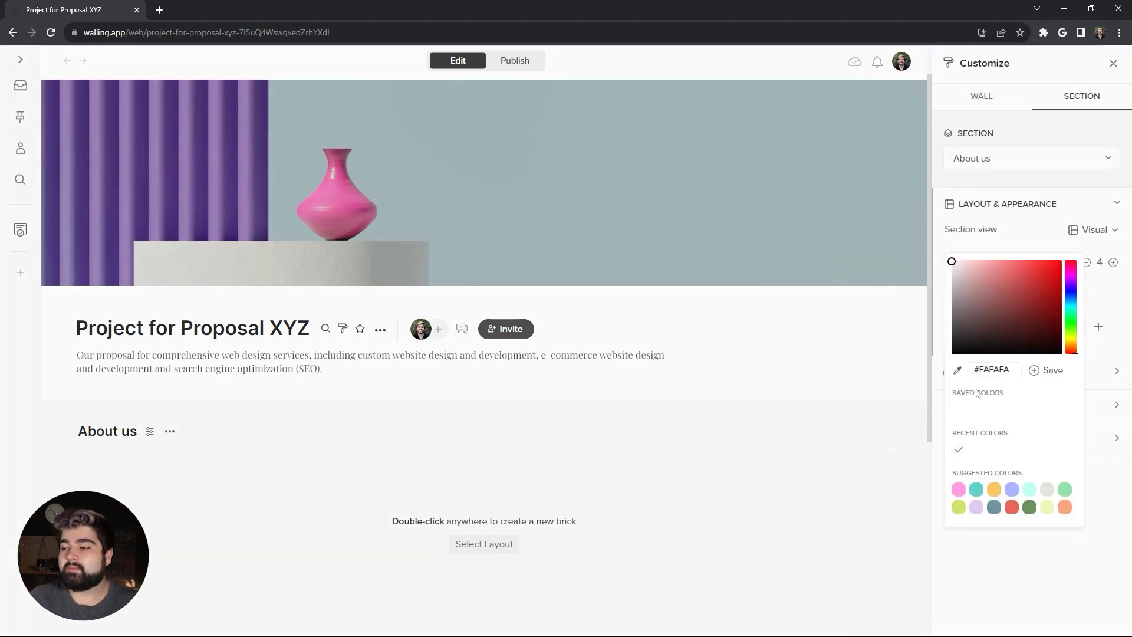
click(958, 371)
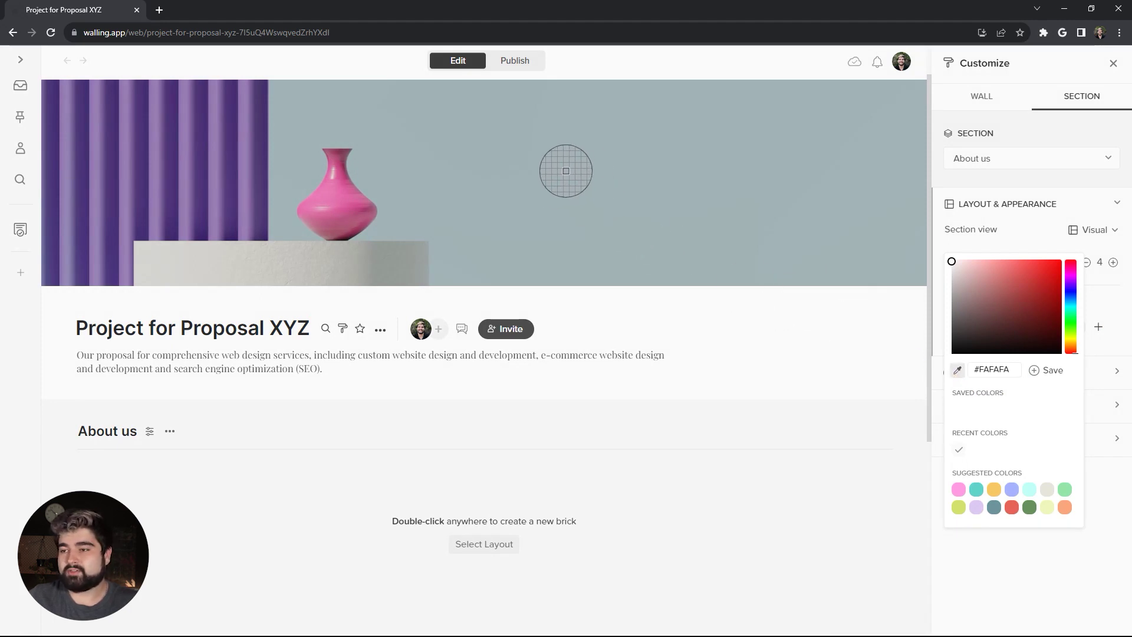
click(564, 169)
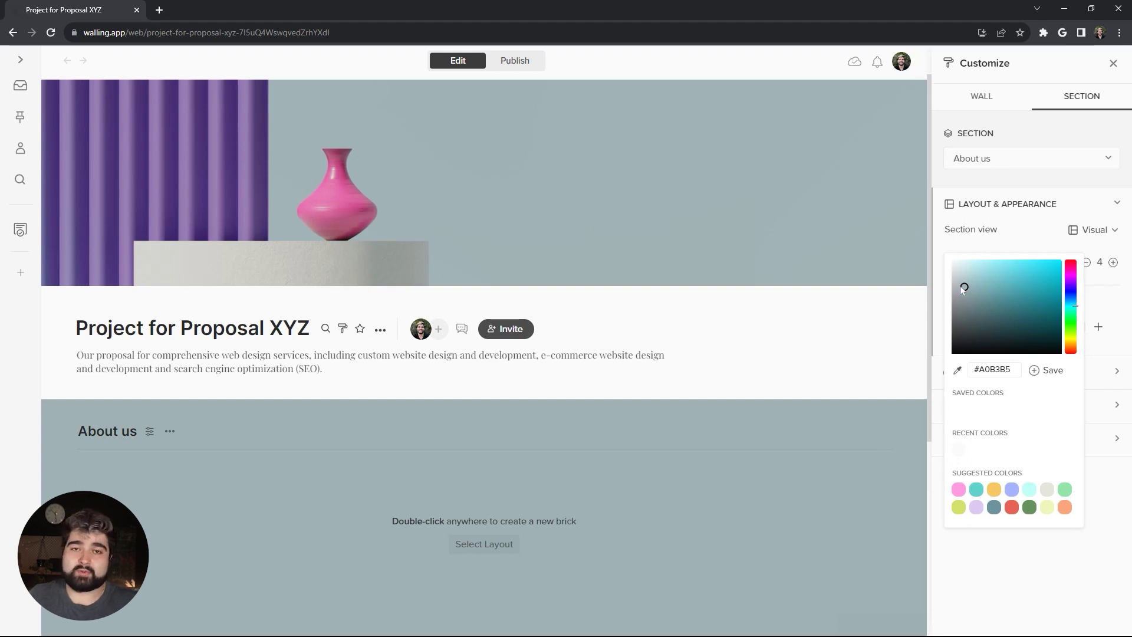
drag(964, 287, 957, 260)
Step: Apply the title, text and image layout to the About us section
click(708, 381)
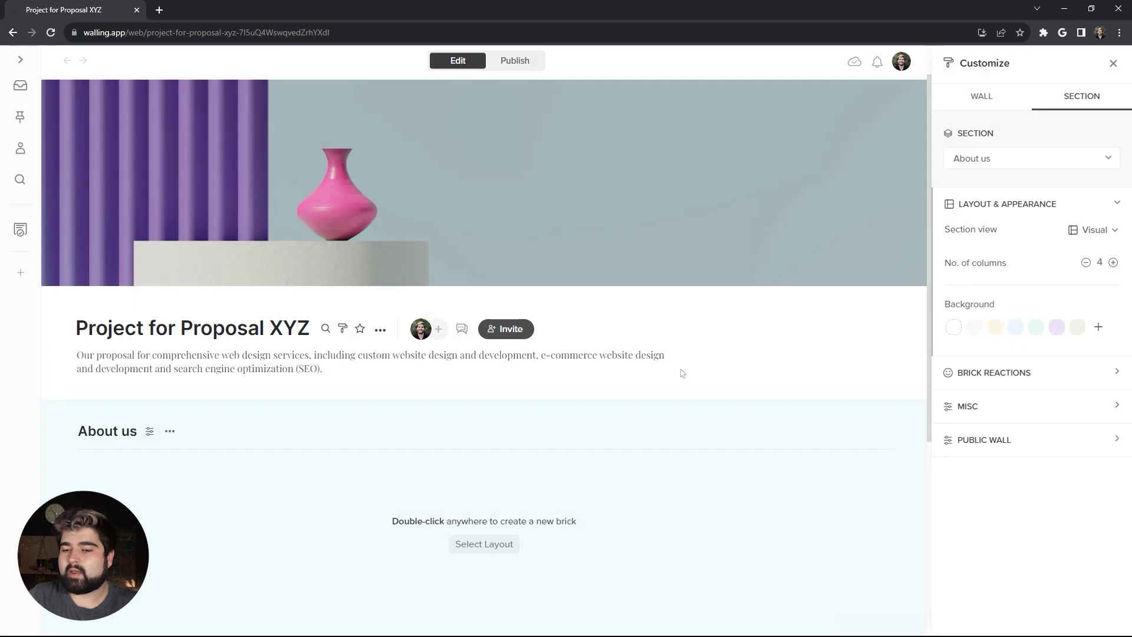
scroll(552, 435, down, 2)
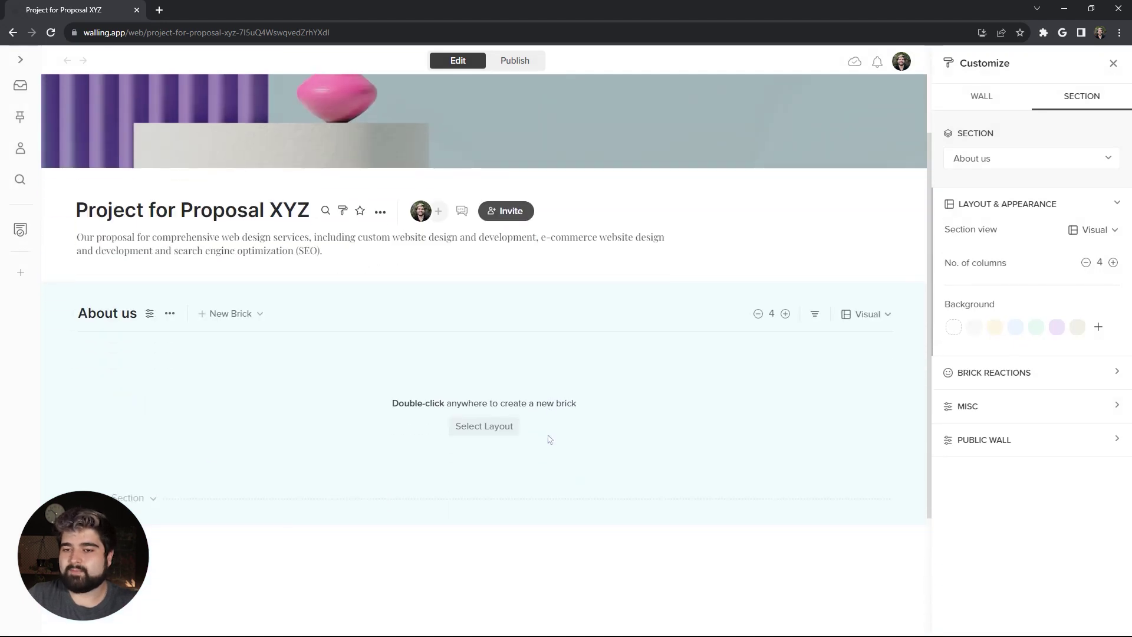
click(493, 432)
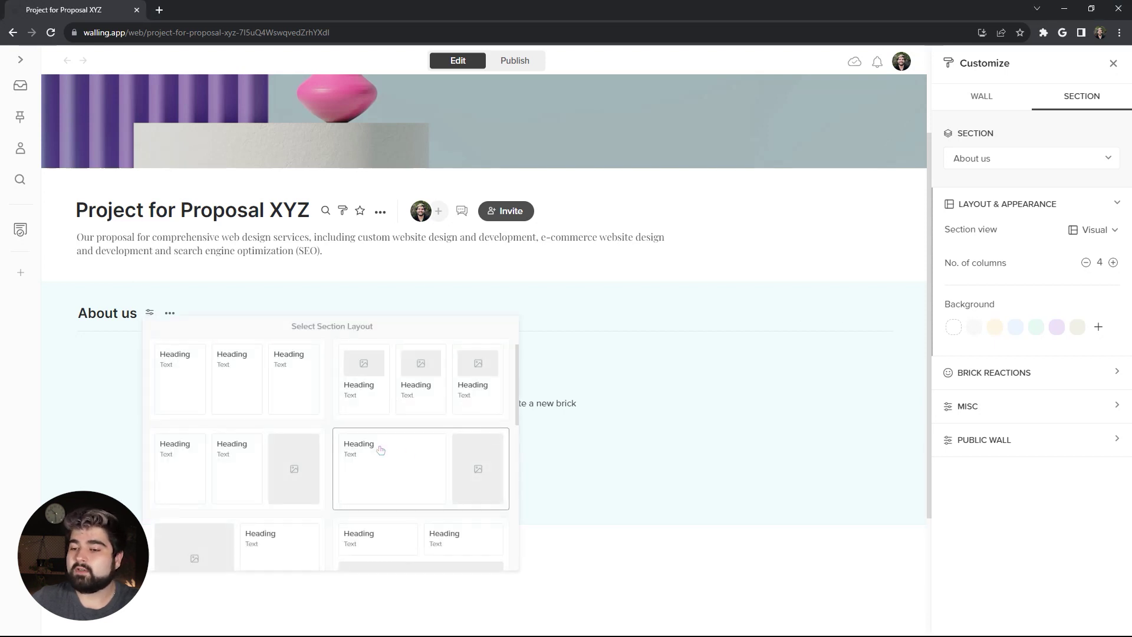
click(286, 446)
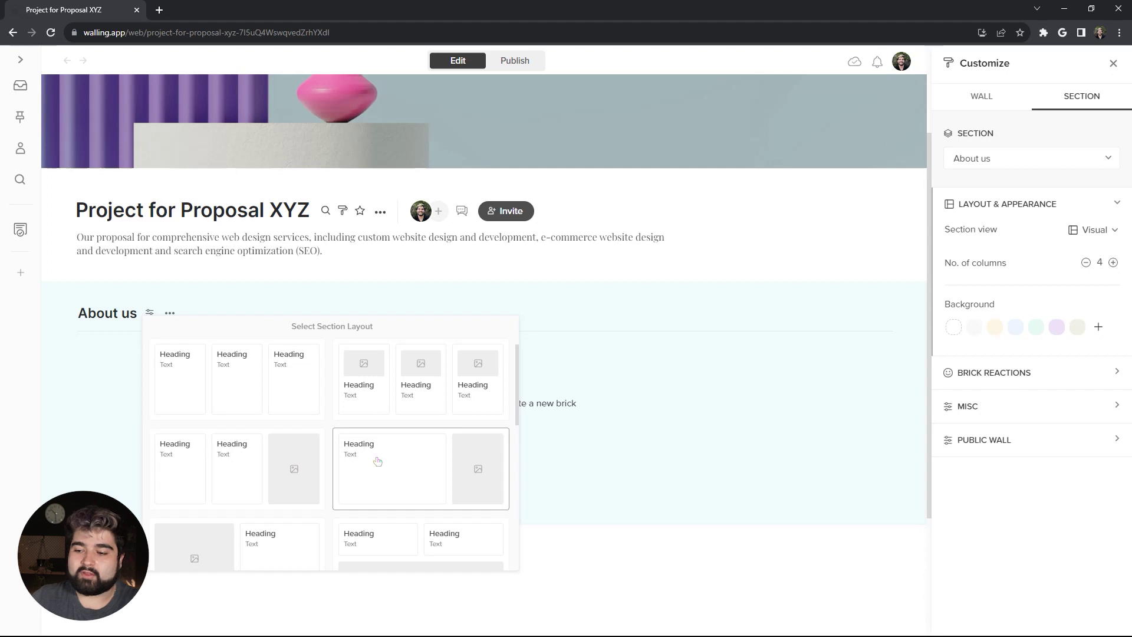
scroll(377, 461, down, 3)
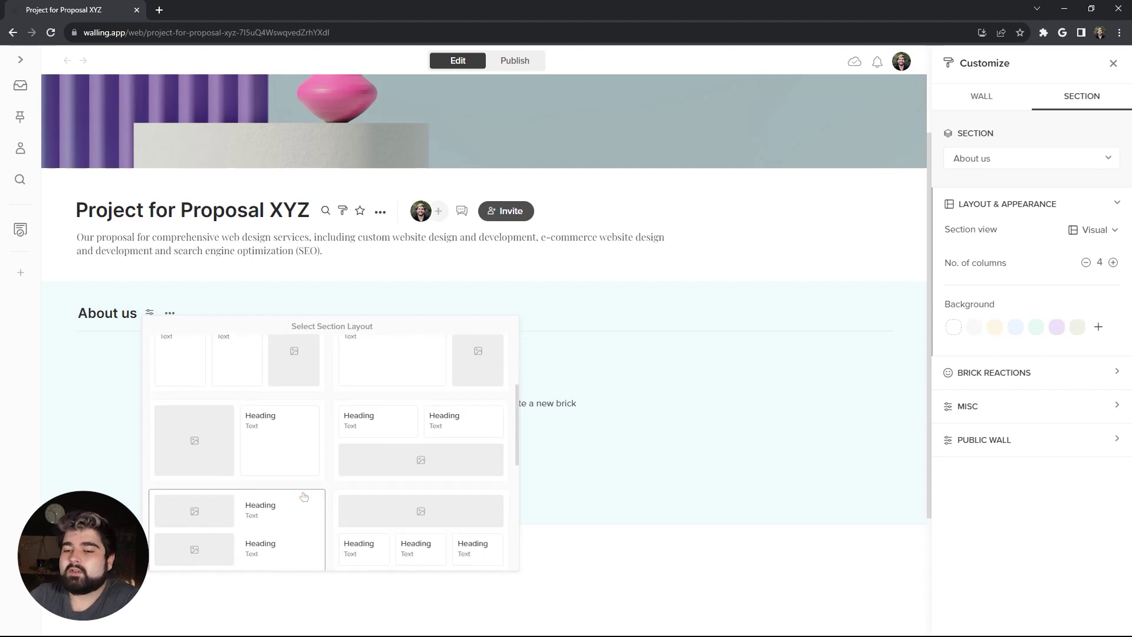
scroll(330, 501, down, 4)
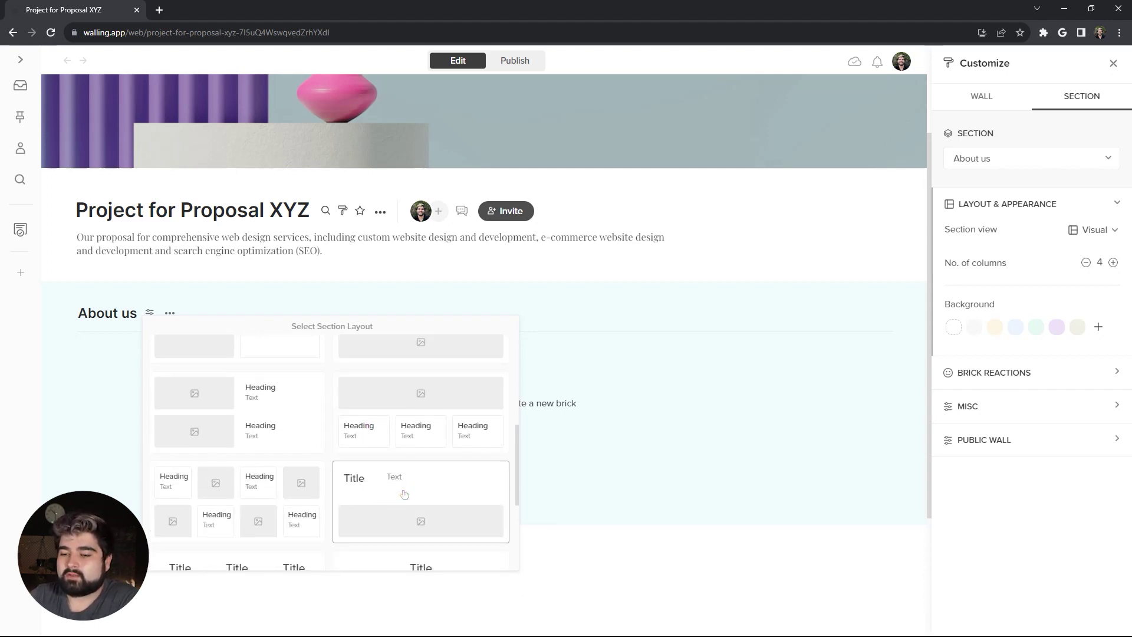
click(403, 495)
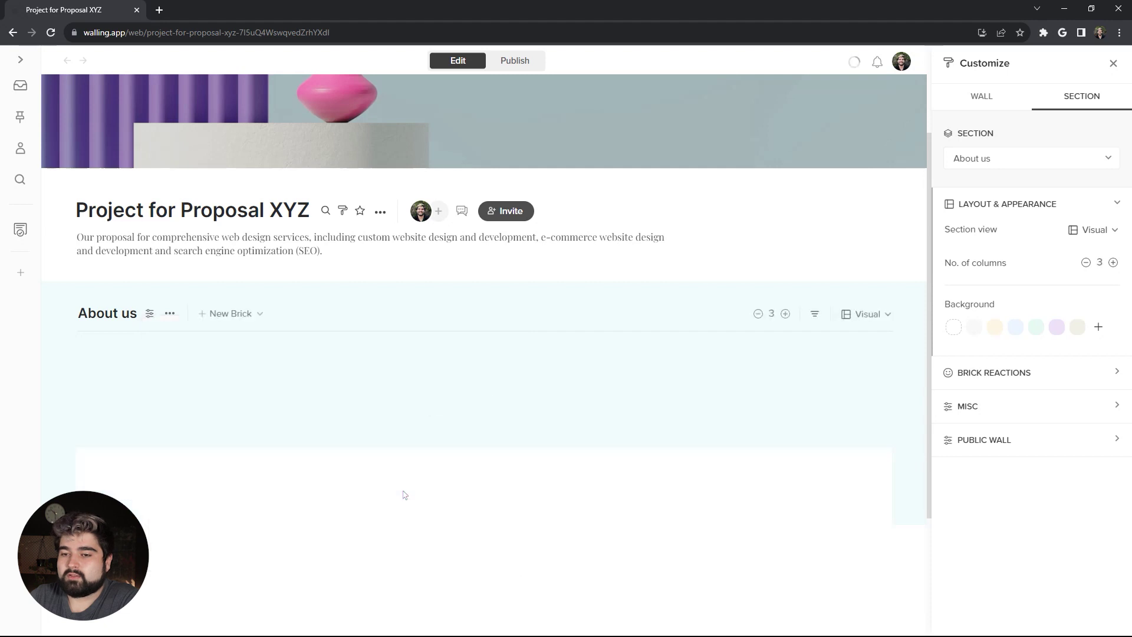
Step: Title the layout 'Who We Are' and add the agency description below it as large text
triple_click(92, 379)
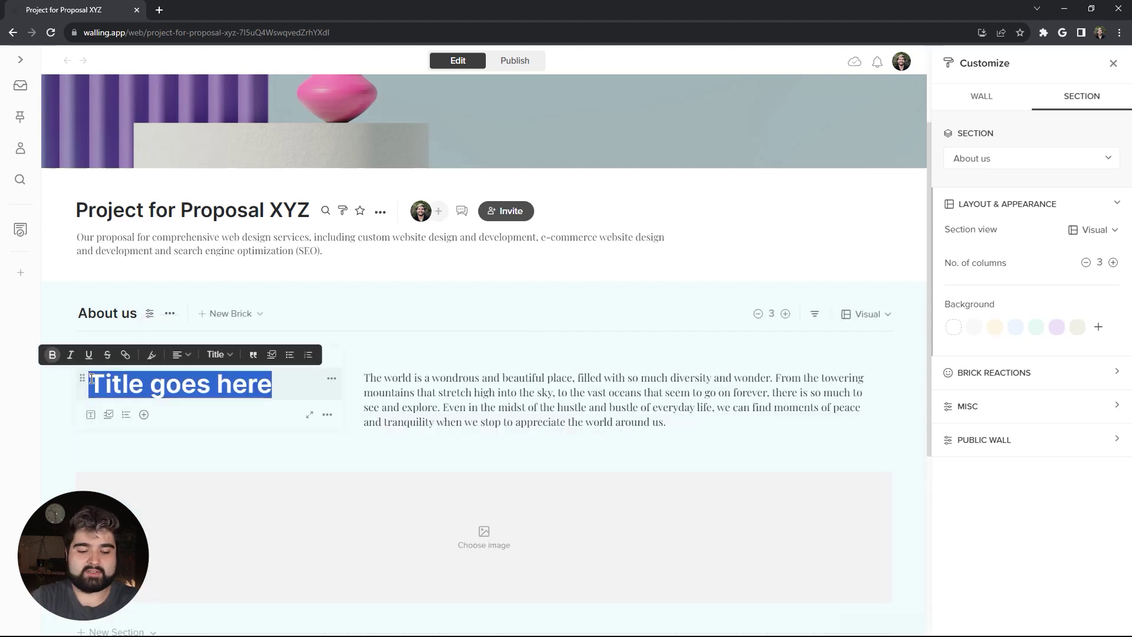
text(Who We Are)
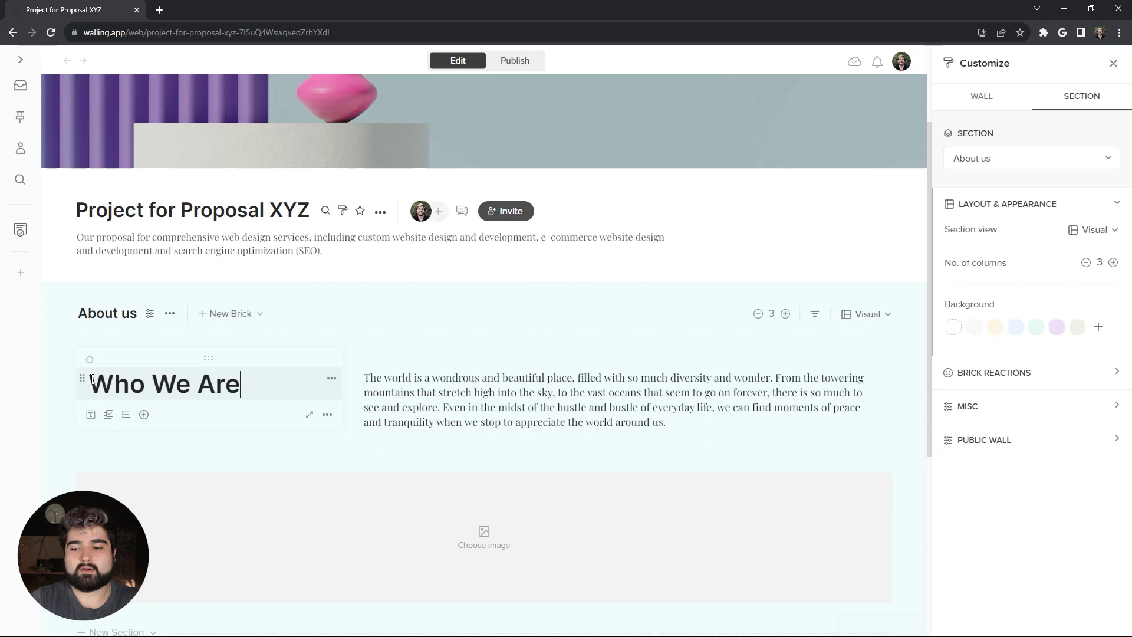
click(90, 413)
text(ACME is a leading web design and development agency)
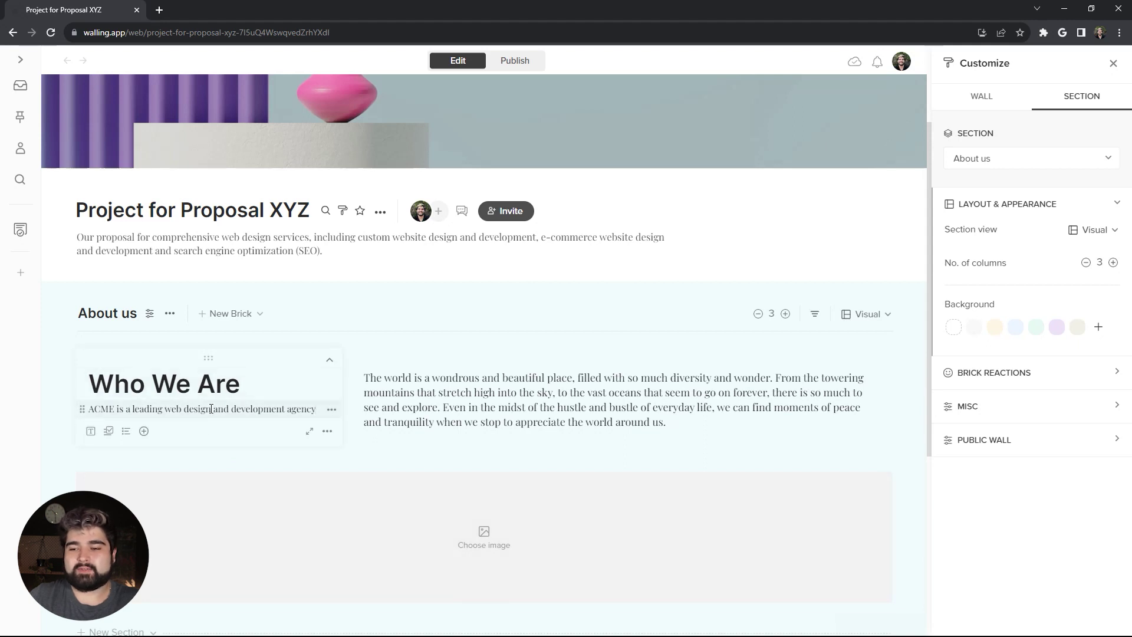
triple_click(240, 412)
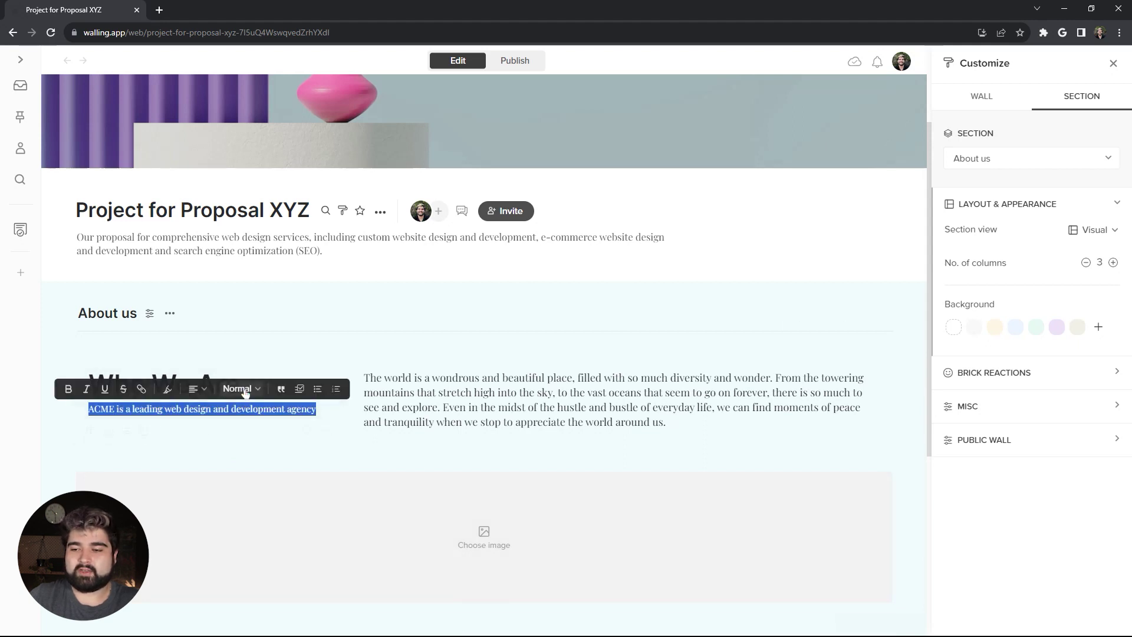
click(244, 391)
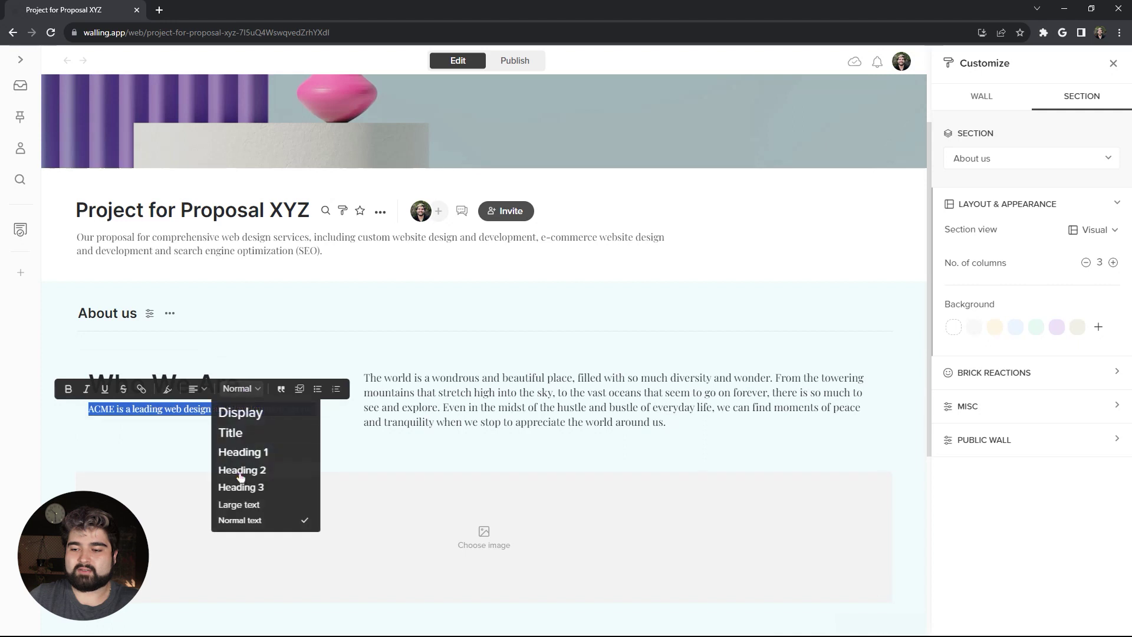
click(271, 510)
click(271, 510)
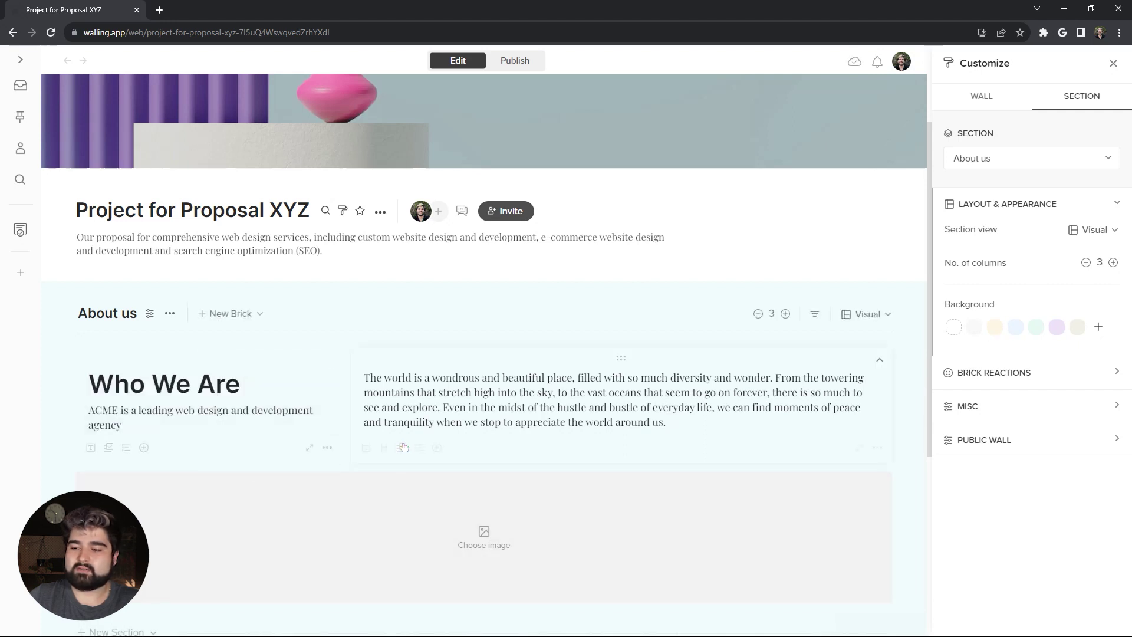
Step: Replace the placeholder paragraph with the 'At our core…' and 'We believe in working closely…' paragraphs
triple_click(510, 406)
text(At our core, we are dedicated to providing our clients with exceptional service and support throughout the entire web design process. We believe that open communication and collaboration are key to delivering a successful project that meets our clients' expectations.)
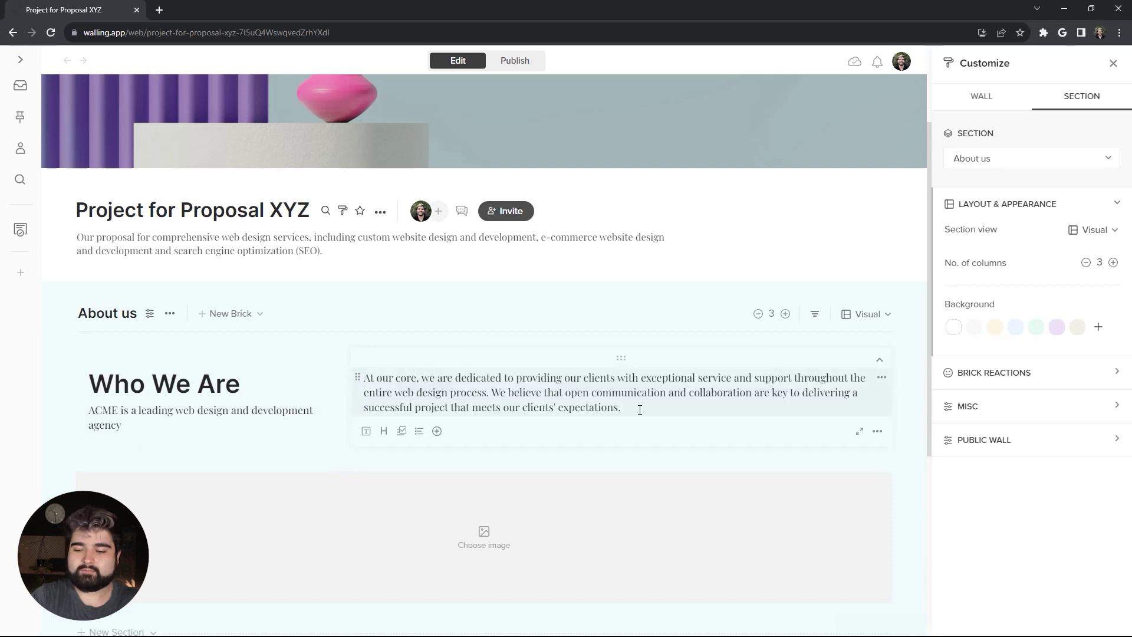
key(Return)
text(We believe in working closely with our clients to understand their business goals and vision for their website. This allows us to create a custom design that aligns with their brand and effectively communicates their message to their target audience.)
scroll(483, 531, down, 2)
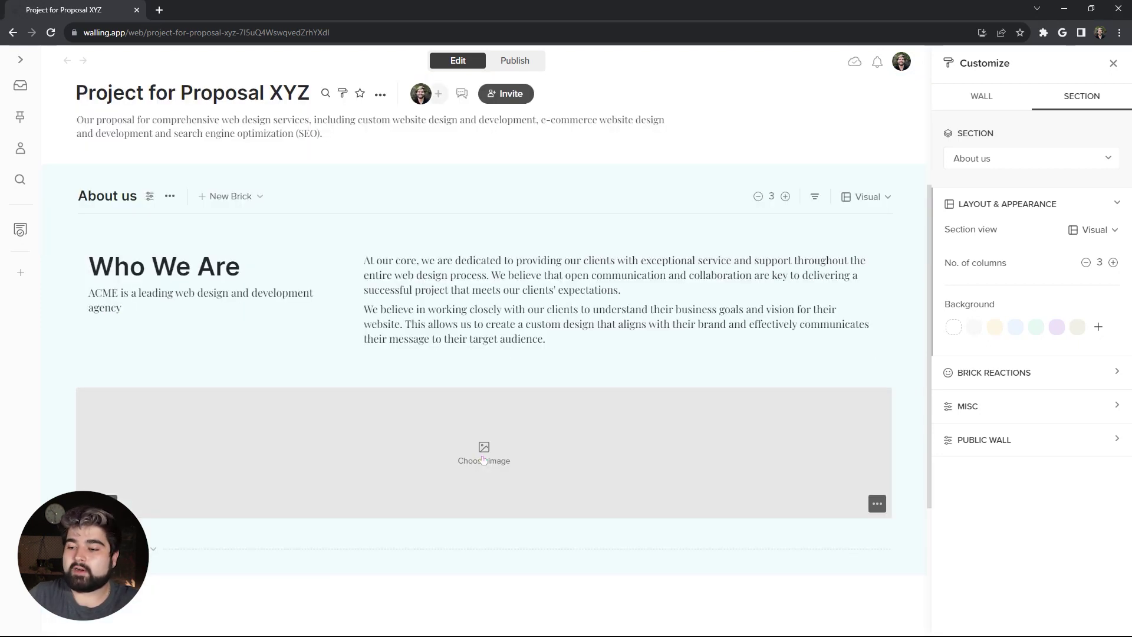
Step: Fill the image brick with a purple lattice architecture photo from an Unsplash 'purple archit' search
click(484, 459)
text(pu)
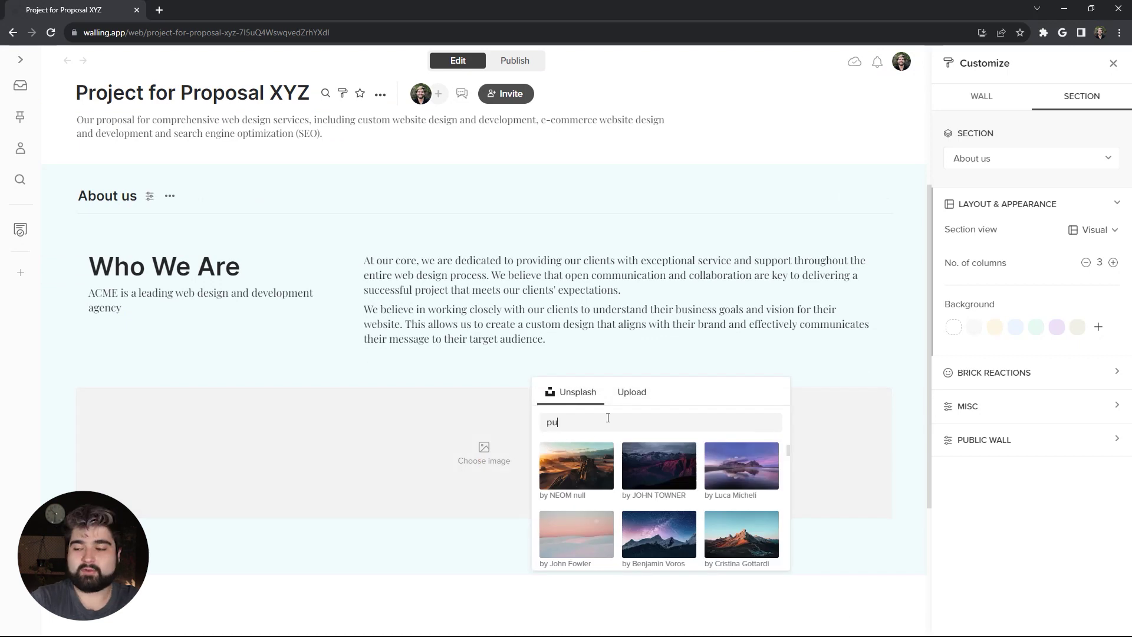
text(rple a)
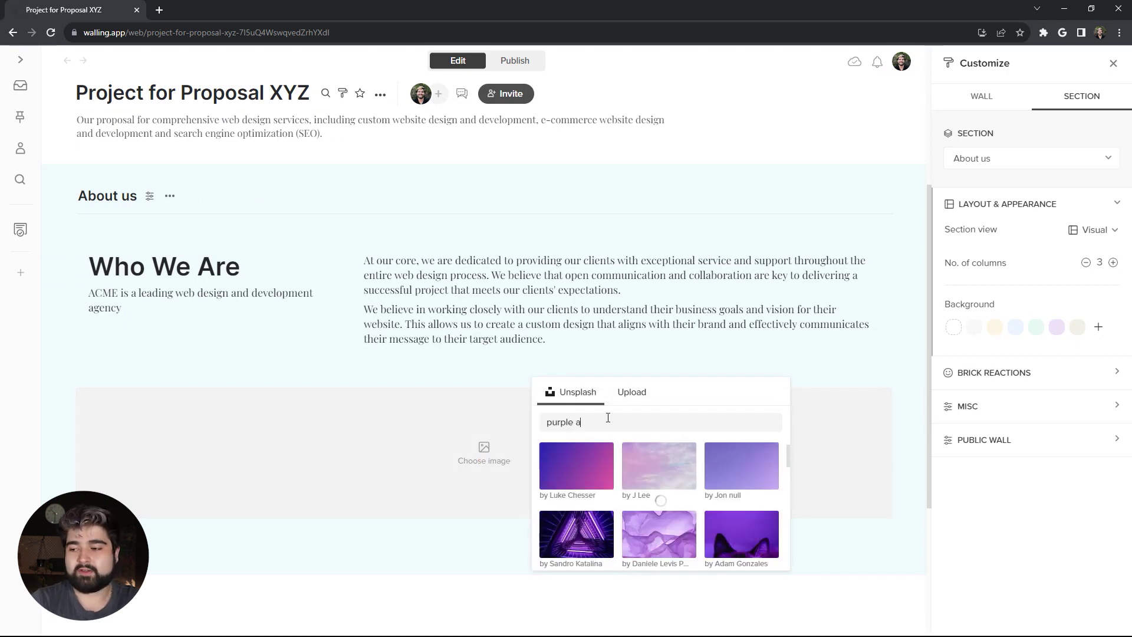
text(rchitecture)
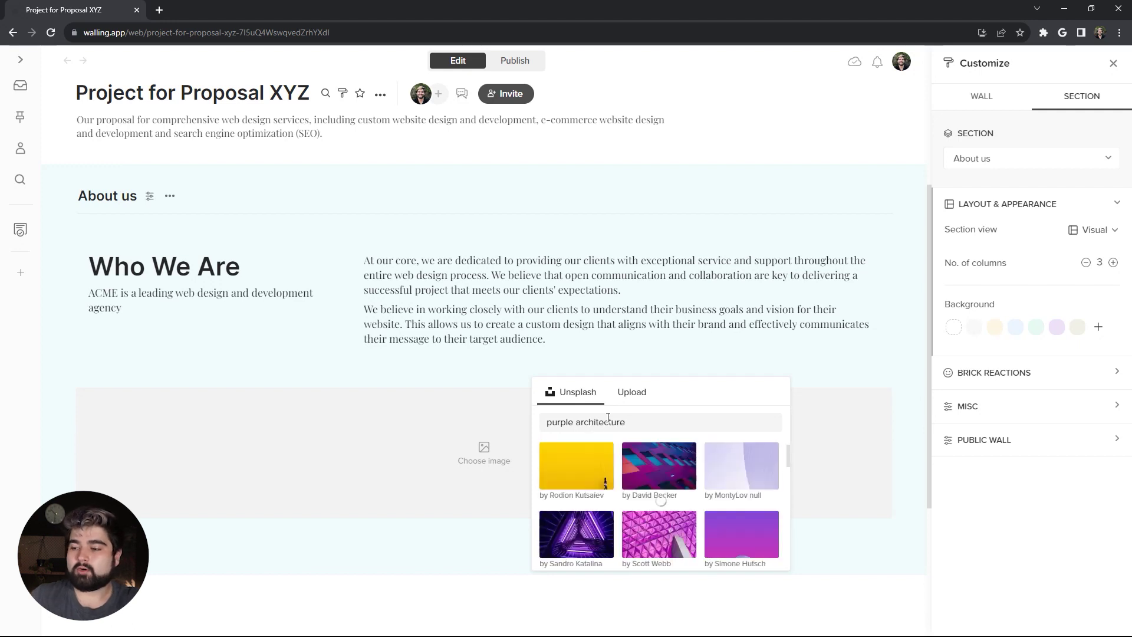
scroll(589, 486, down, 2)
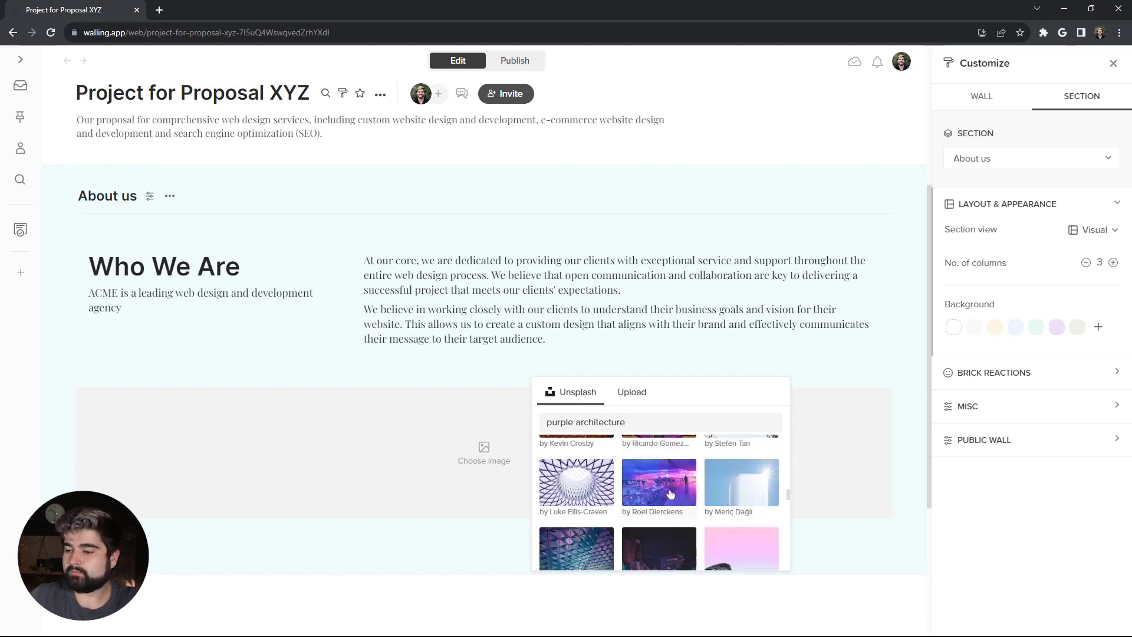
click(589, 485)
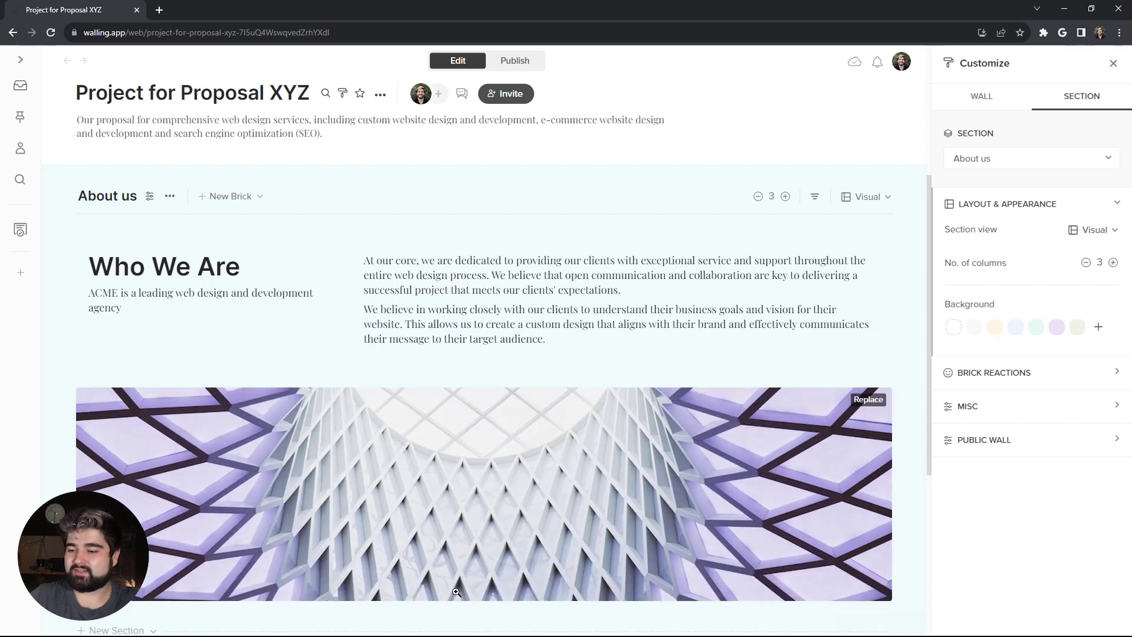
scroll(286, 460, down, 3)
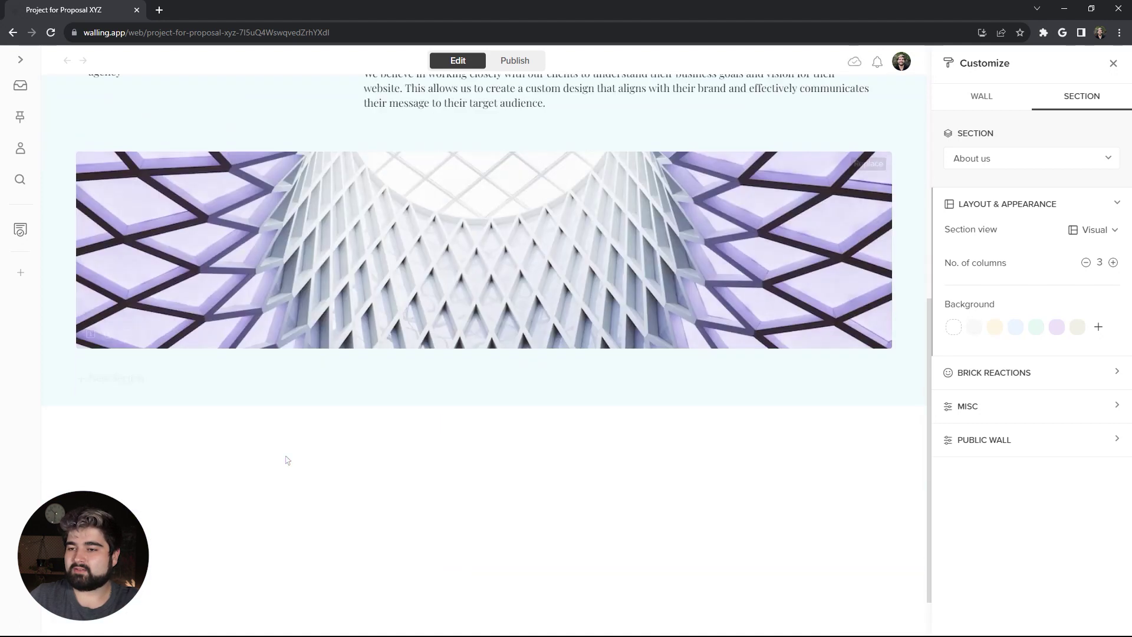
scroll(329, 560, up, 3)
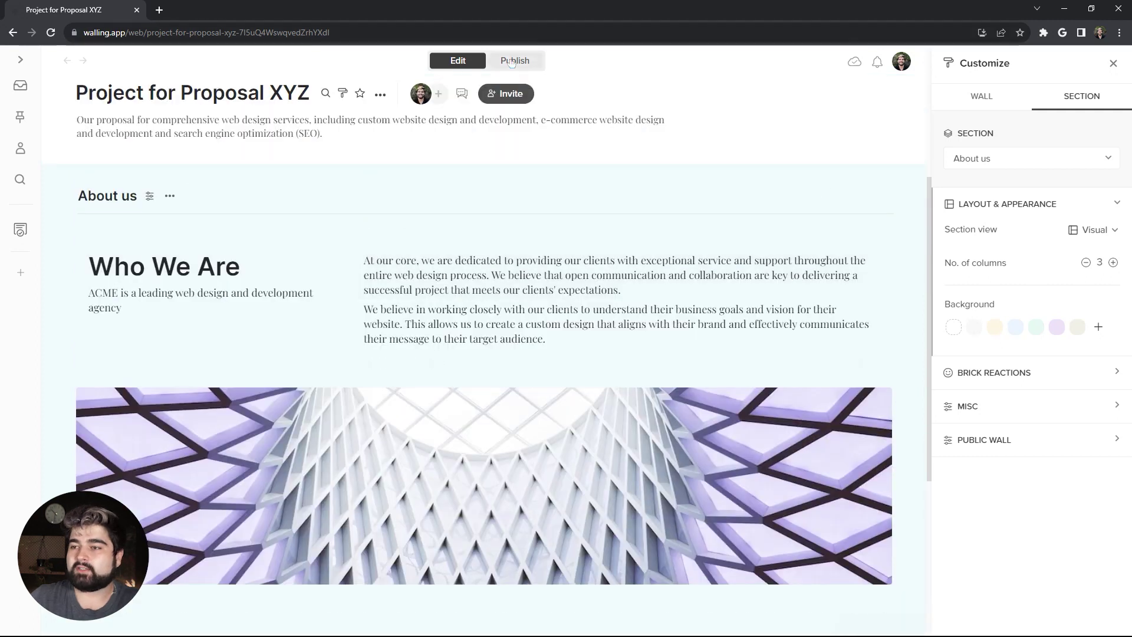
click(513, 60)
scroll(555, 330, up, 4)
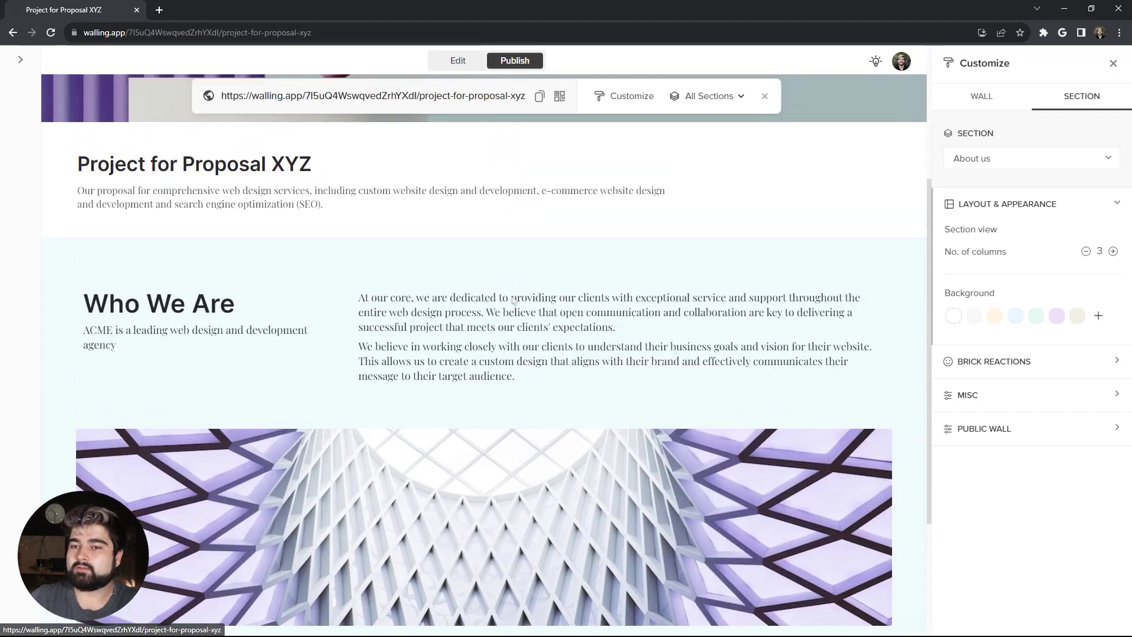
scroll(563, 360, down, 6)
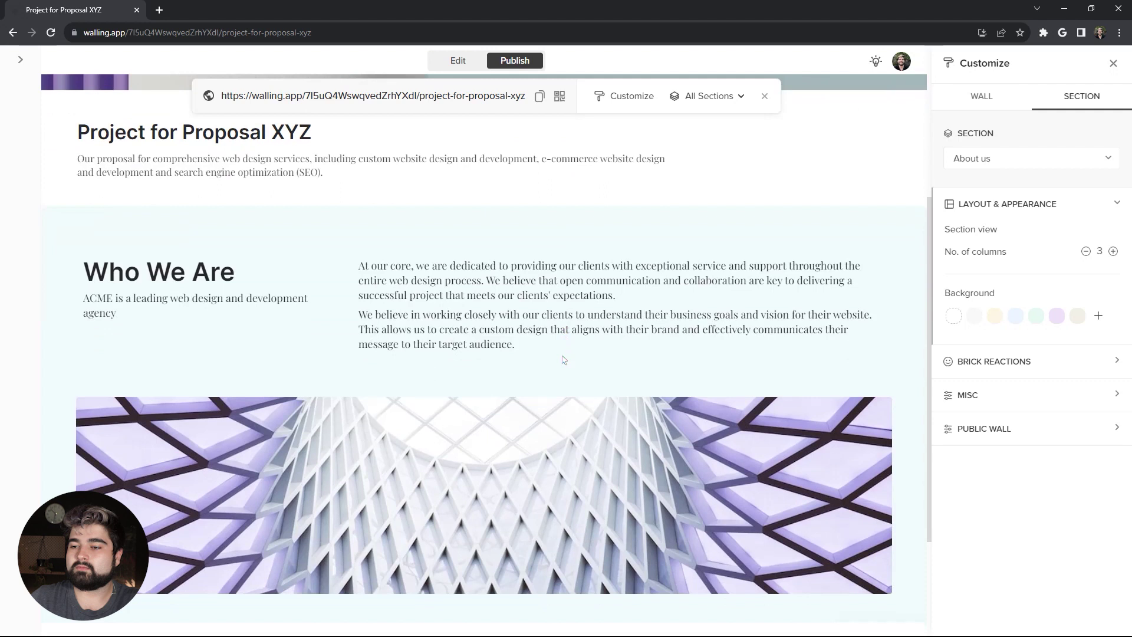
scroll(562, 359, down, 1)
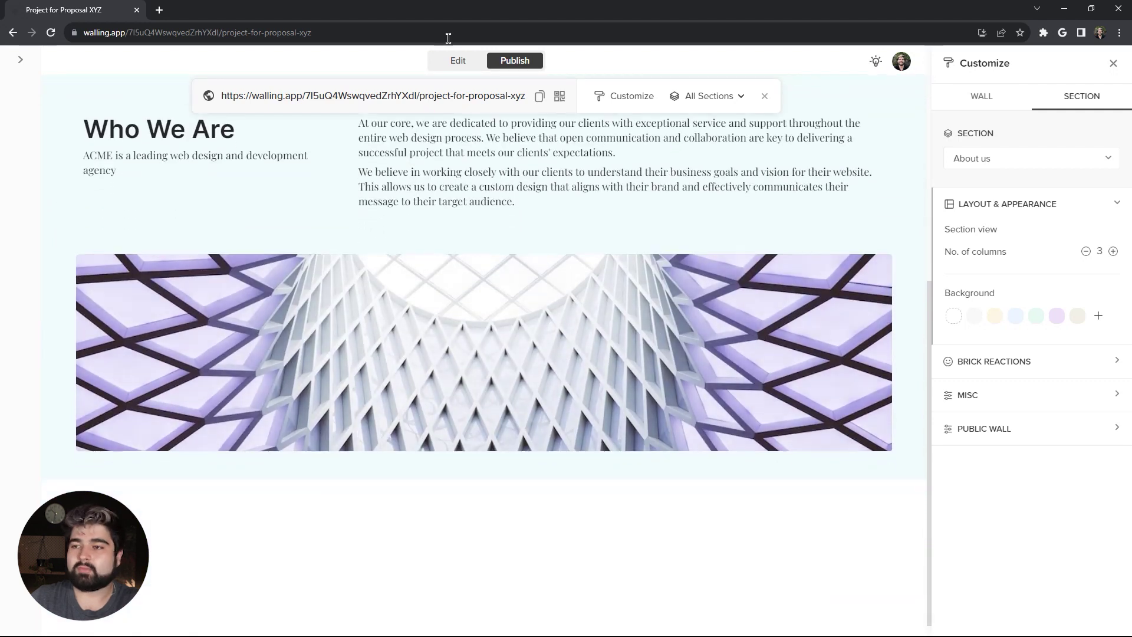
click(458, 61)
Step: Add a new empty section below About us titled 'Solution'
click(225, 465)
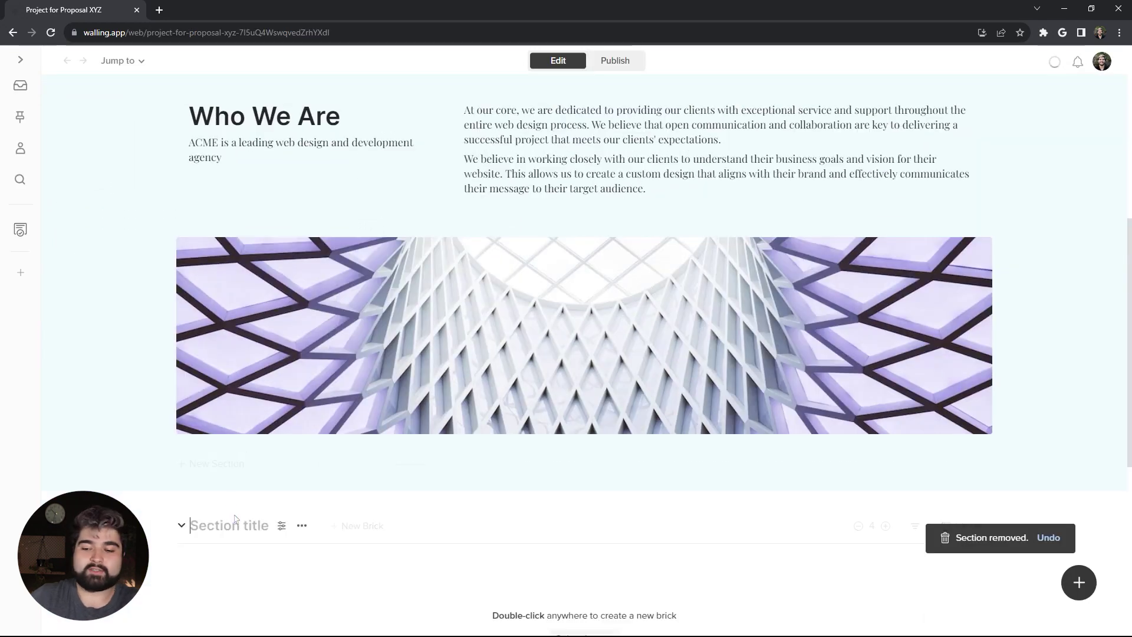
scroll(234, 519, down, 2)
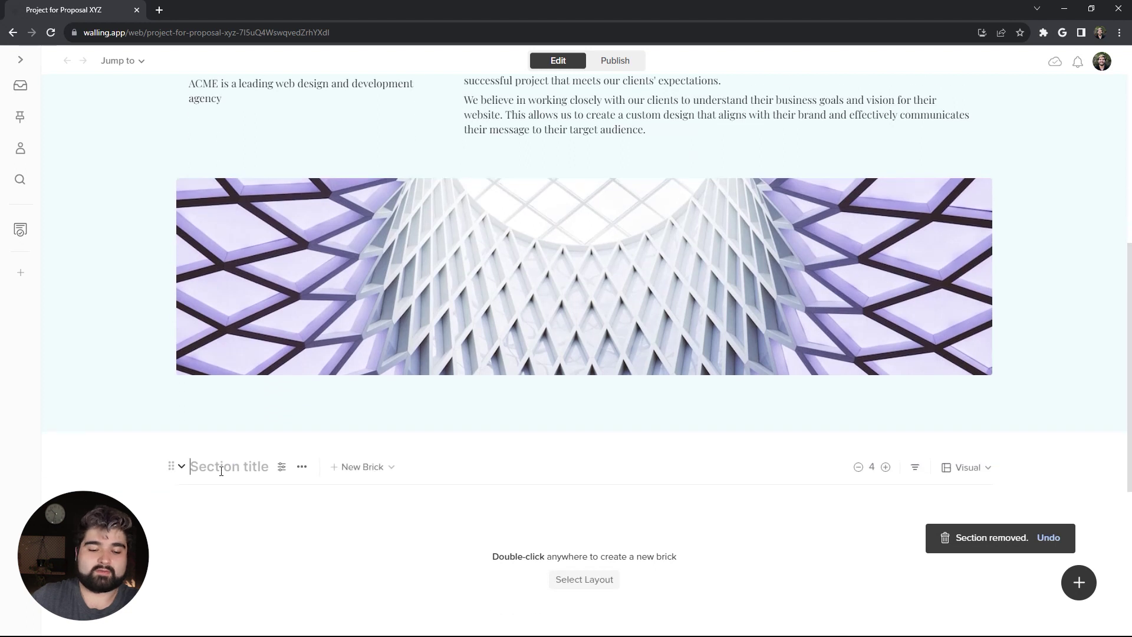
text(Solution)
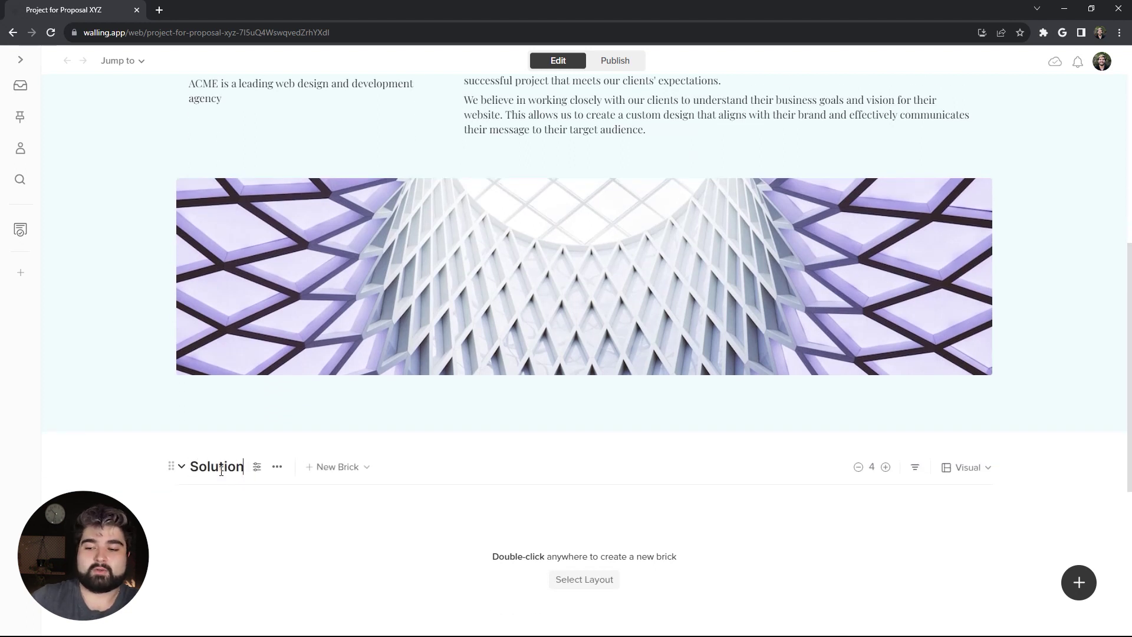
scroll(231, 503, down, 1)
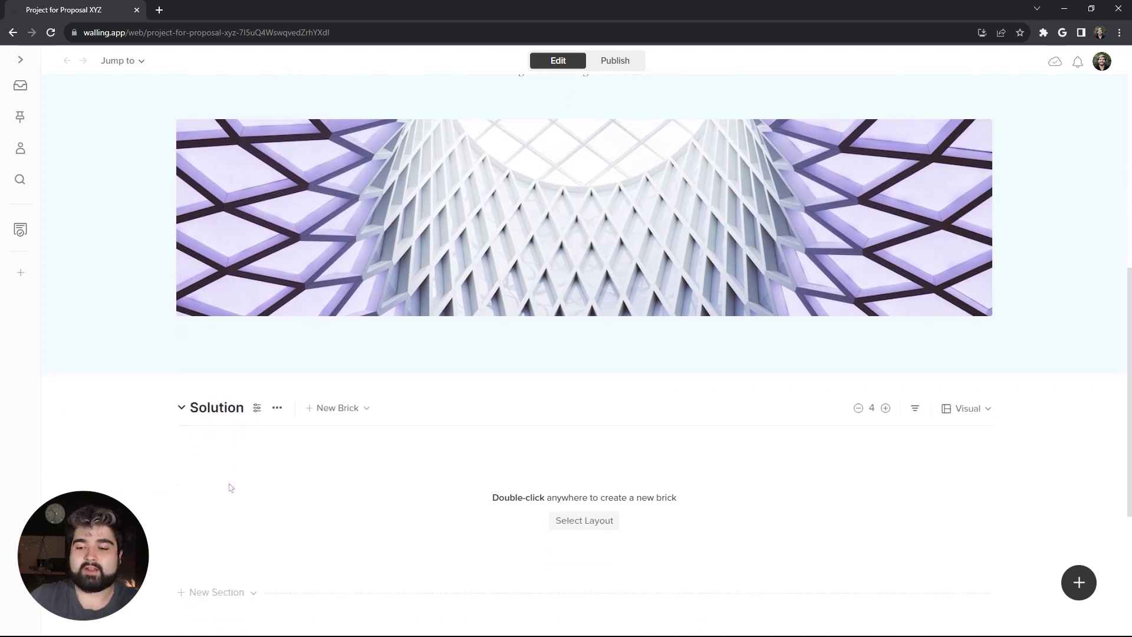
Step: Turn off Collapsible section in the Solution section's Misc settings
click(257, 408)
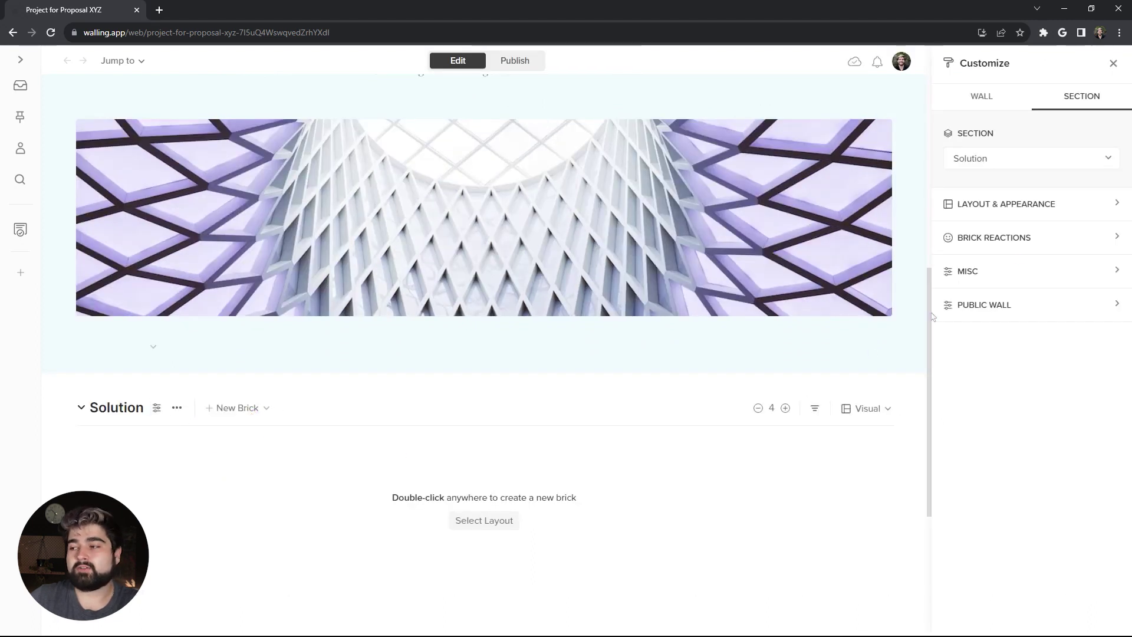
click(1011, 270)
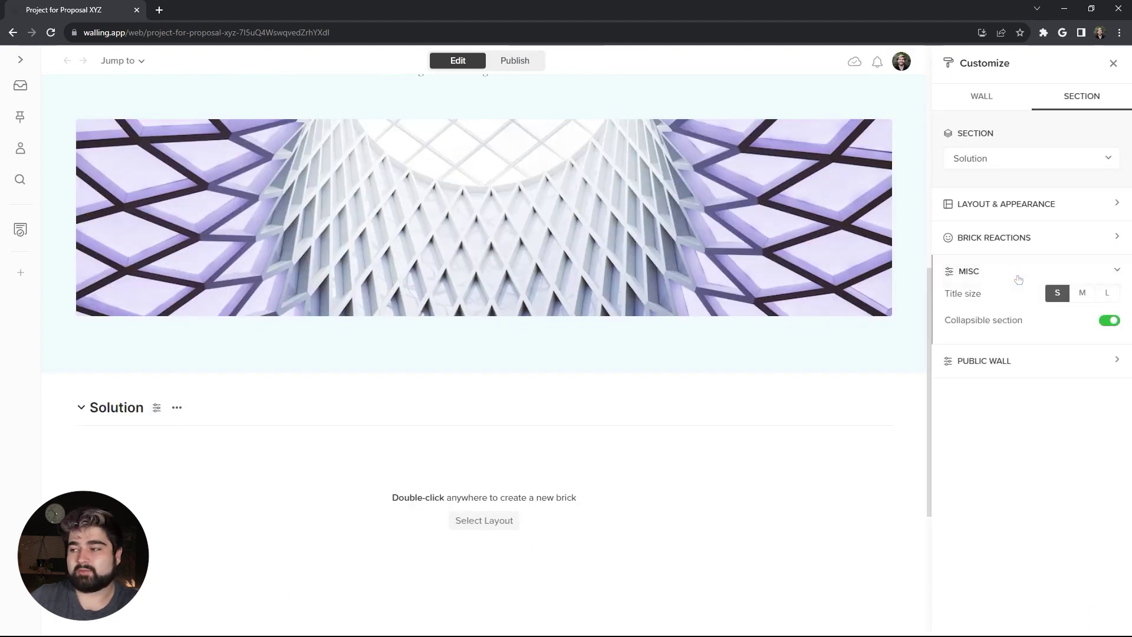
click(1107, 322)
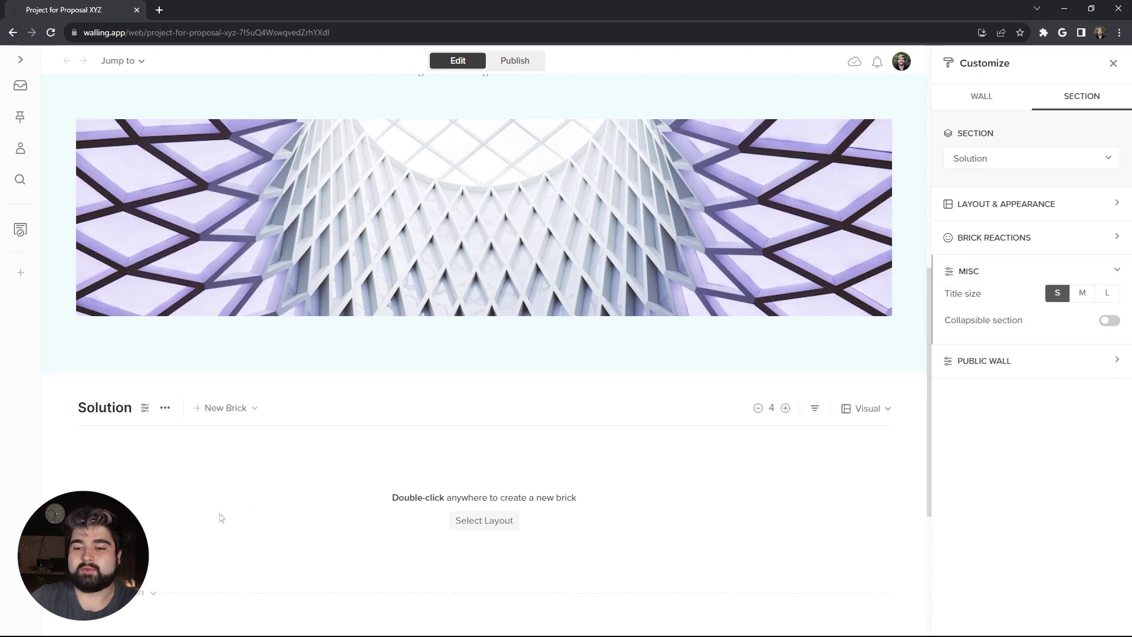
key(Escape)
Step: Insert the three-column image, heading and text layout, then clear the cards' background colour
click(601, 462)
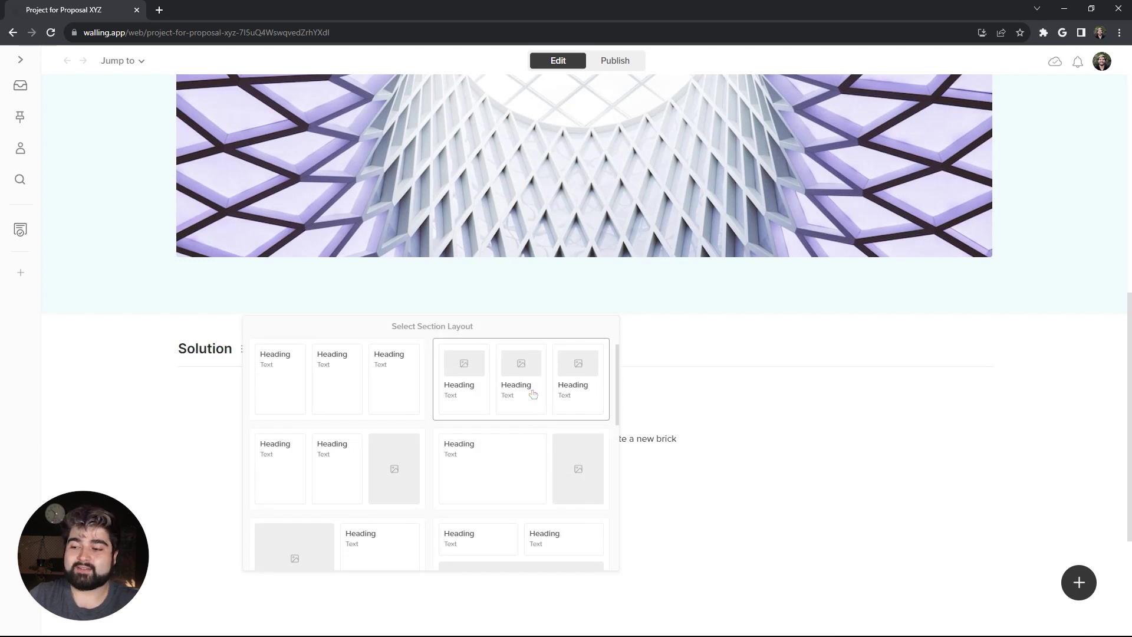
click(533, 394)
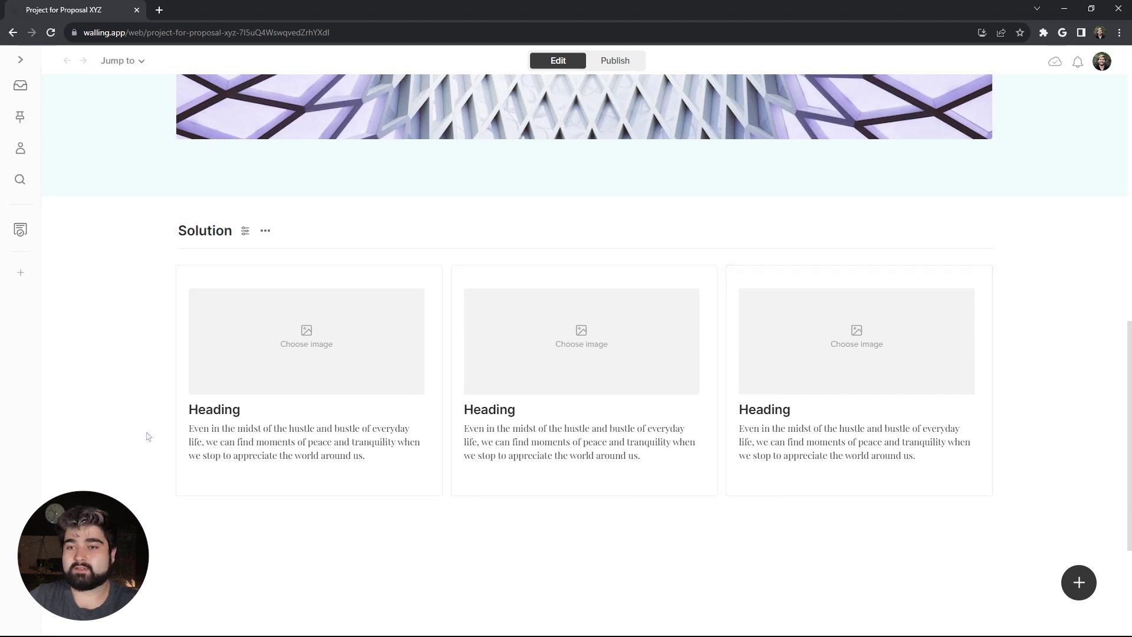
drag(155, 428, 817, 387)
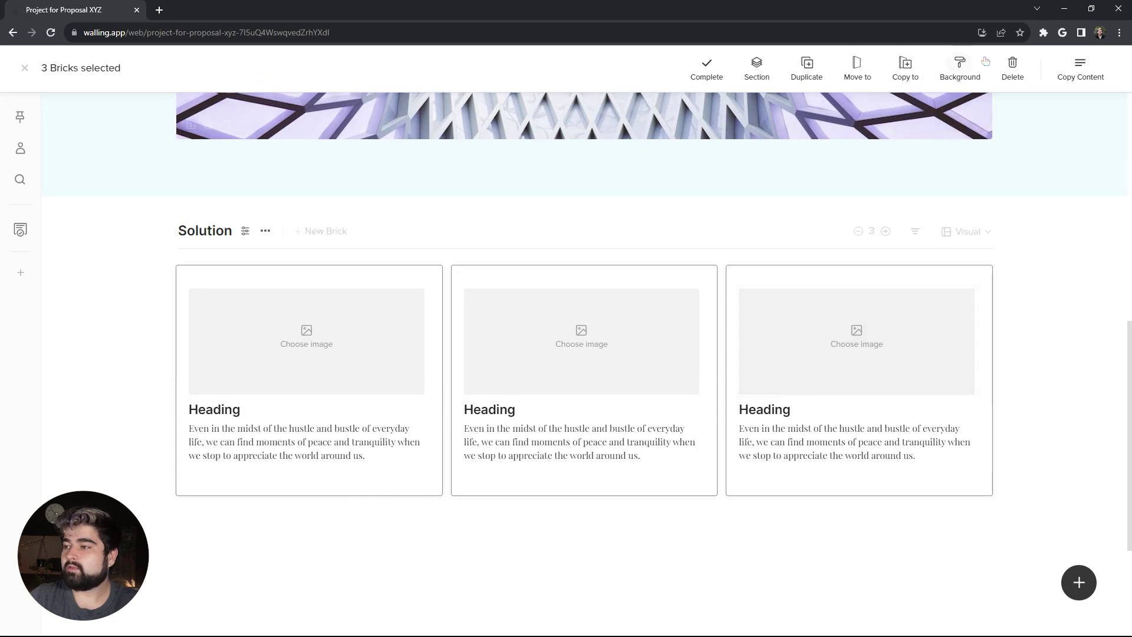
click(963, 68)
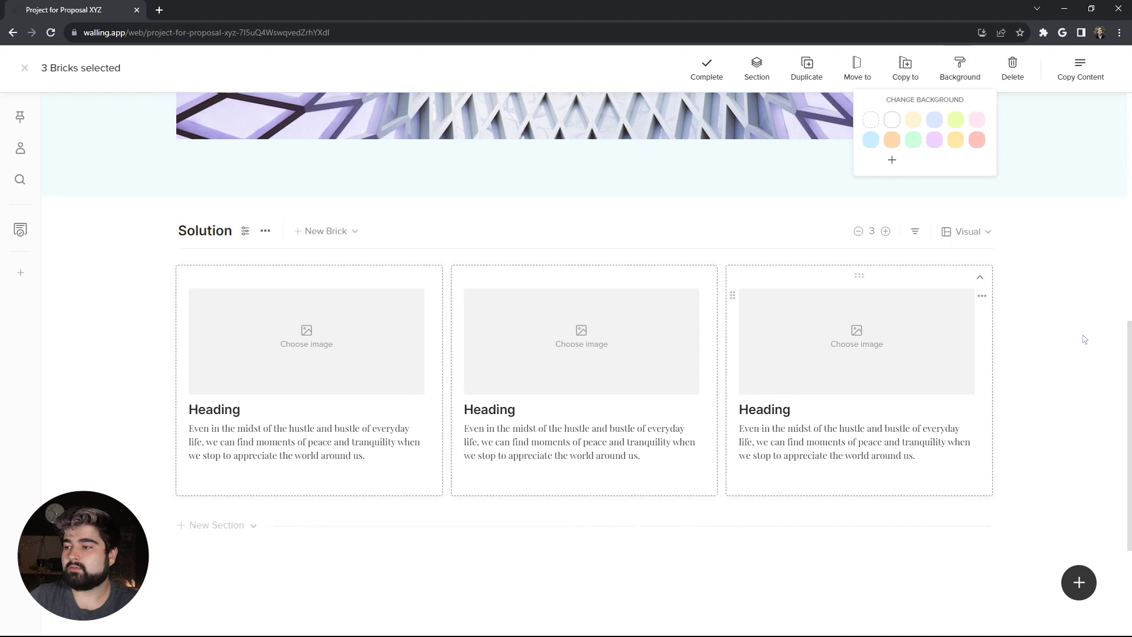
click(1069, 350)
scroll(364, 452, down, 1)
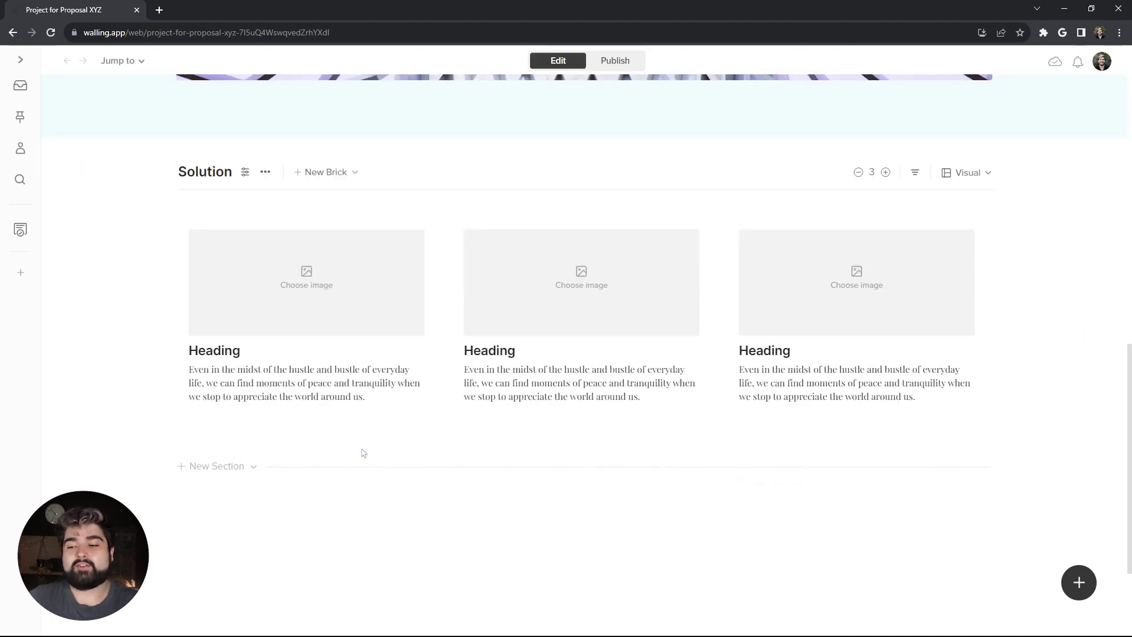
Step: Add a full-width heading above the cards reading 'Our Core Value Proposition', centred at Display size
click(364, 453)
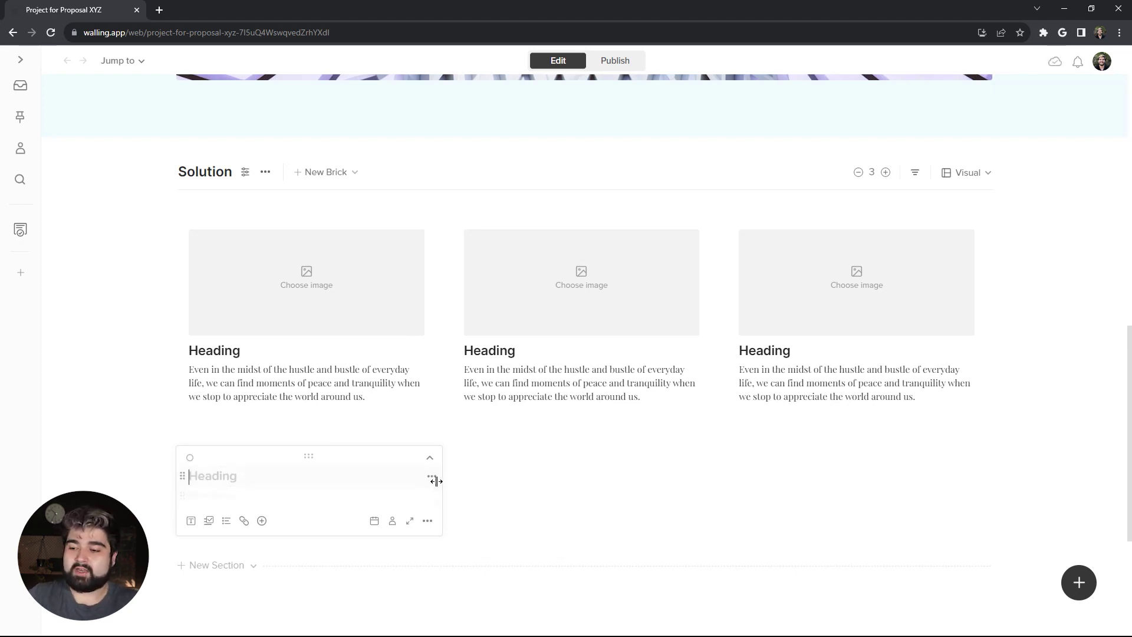
drag(436, 479, 988, 462)
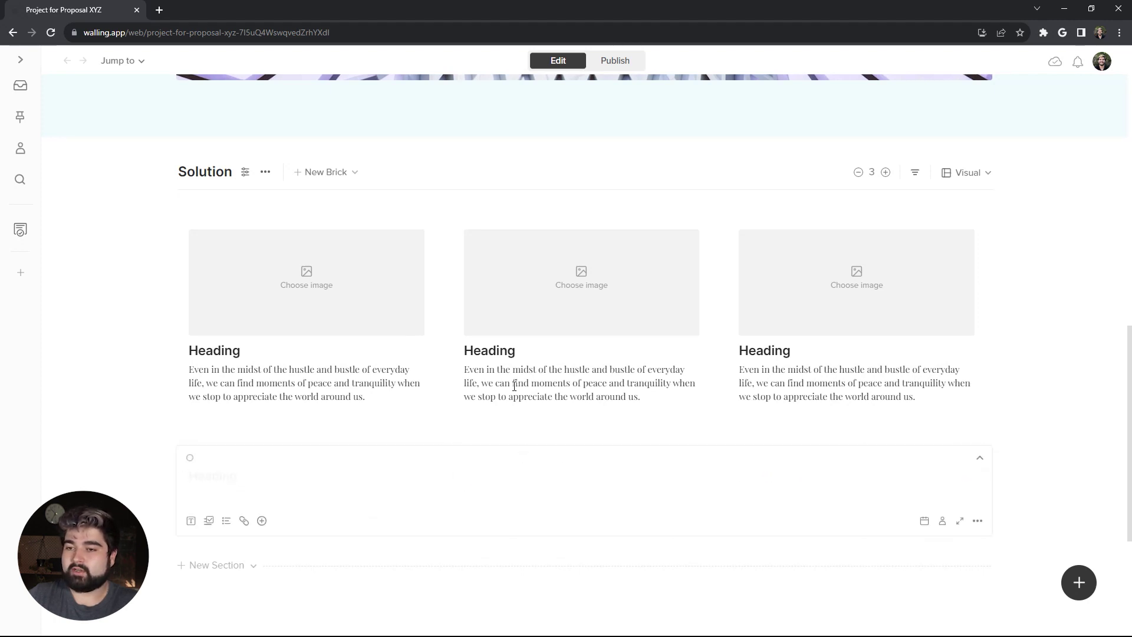
drag(530, 460, 508, 214)
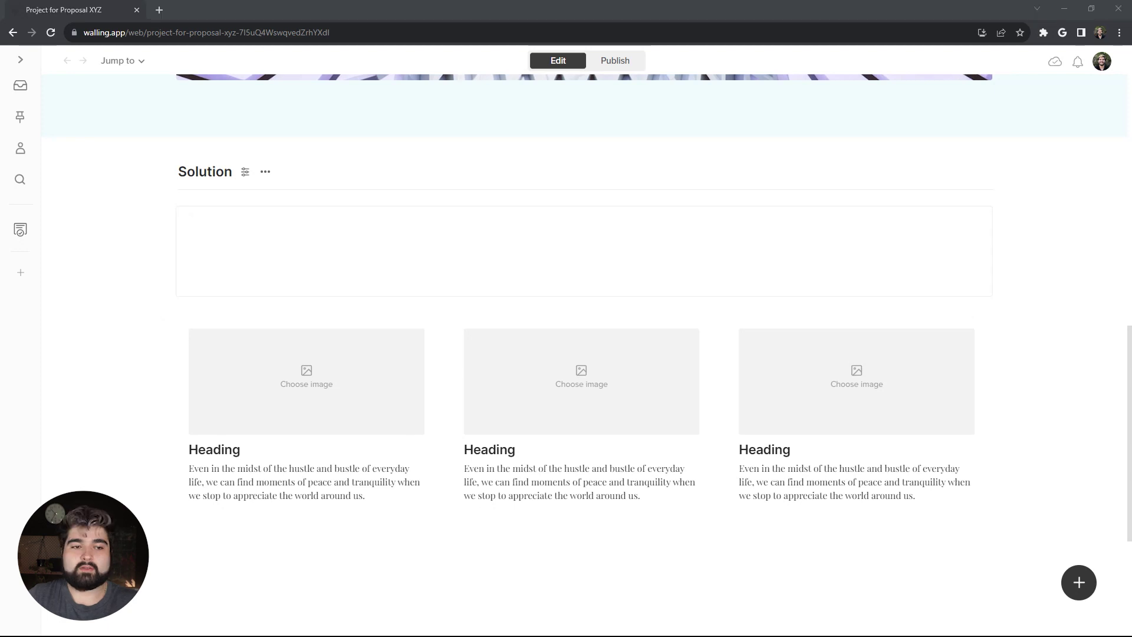
click(423, 236)
text(Our Core Value Proposition)
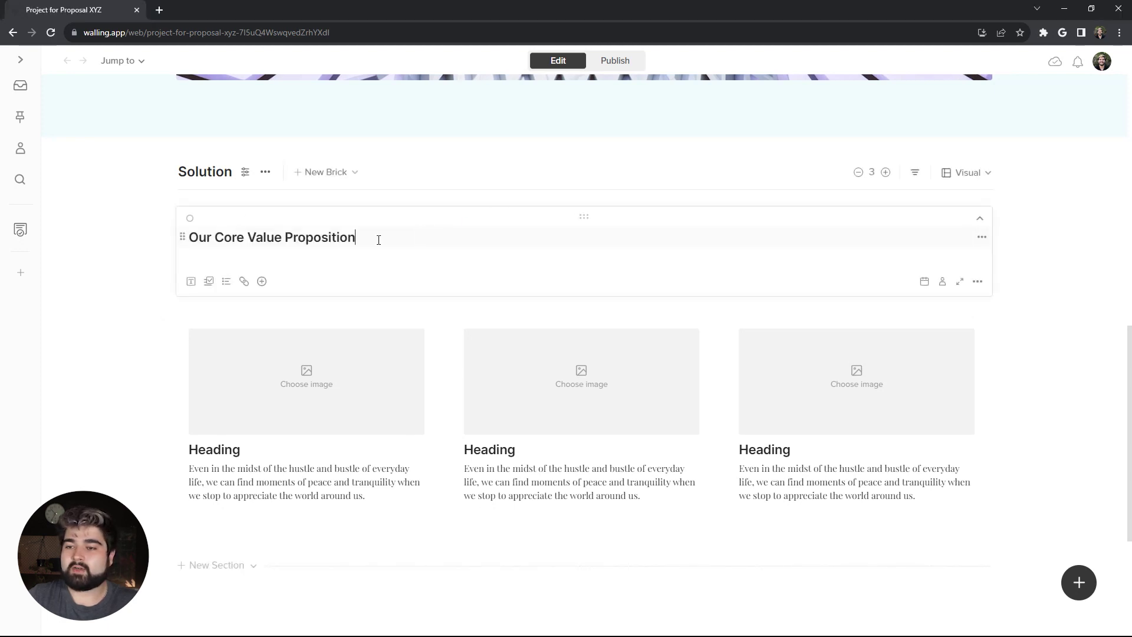
drag(377, 237, 362, 241)
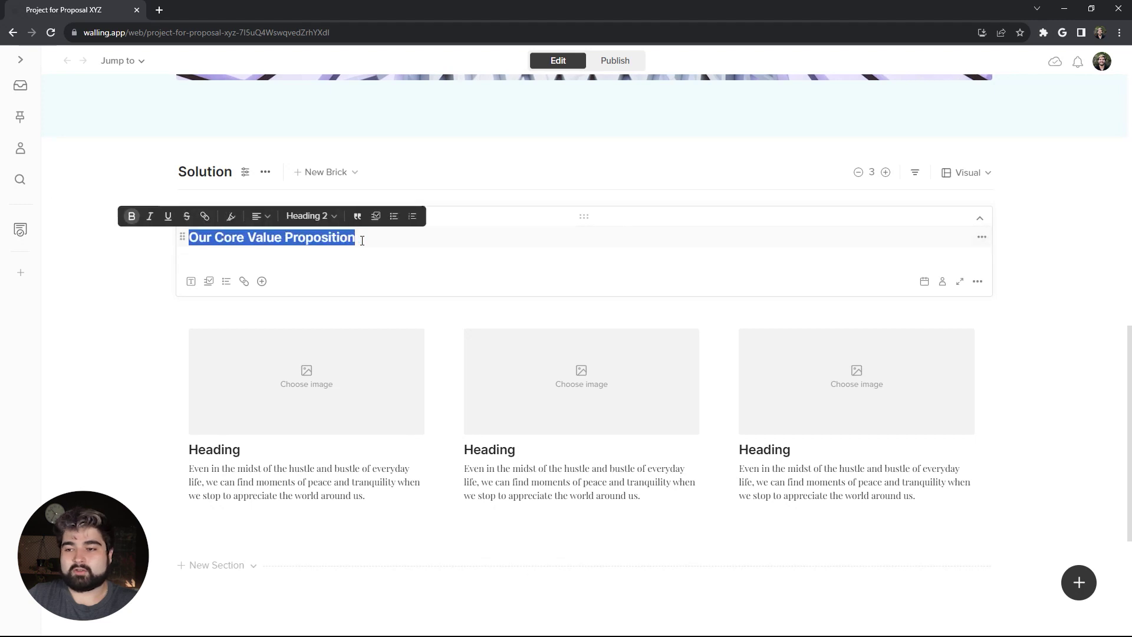
click(261, 215)
click(280, 236)
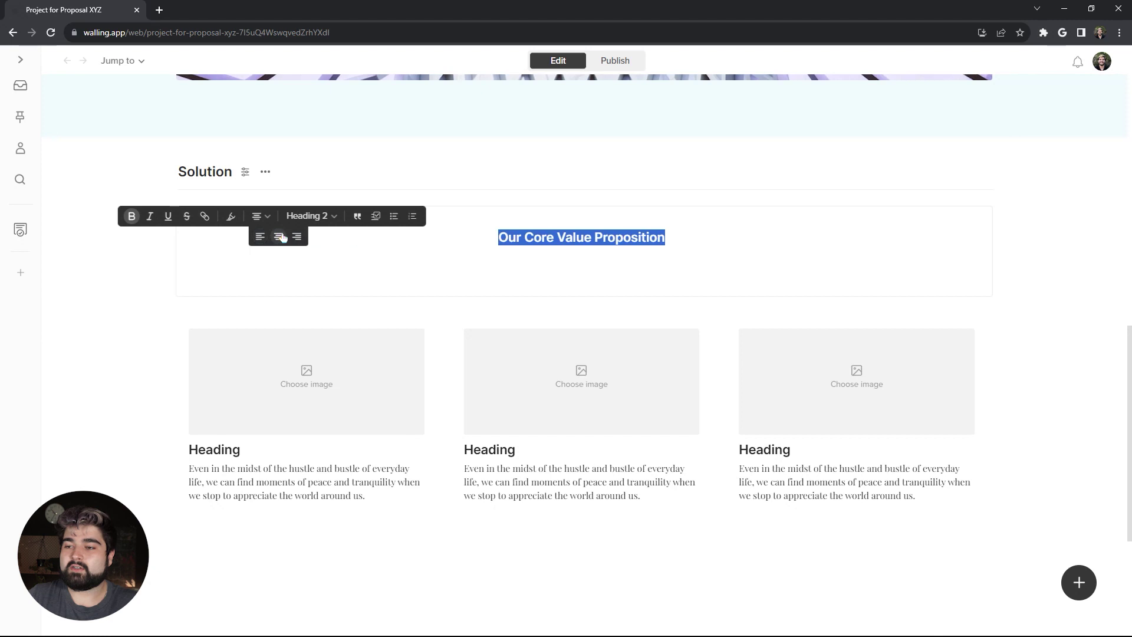
click(306, 215)
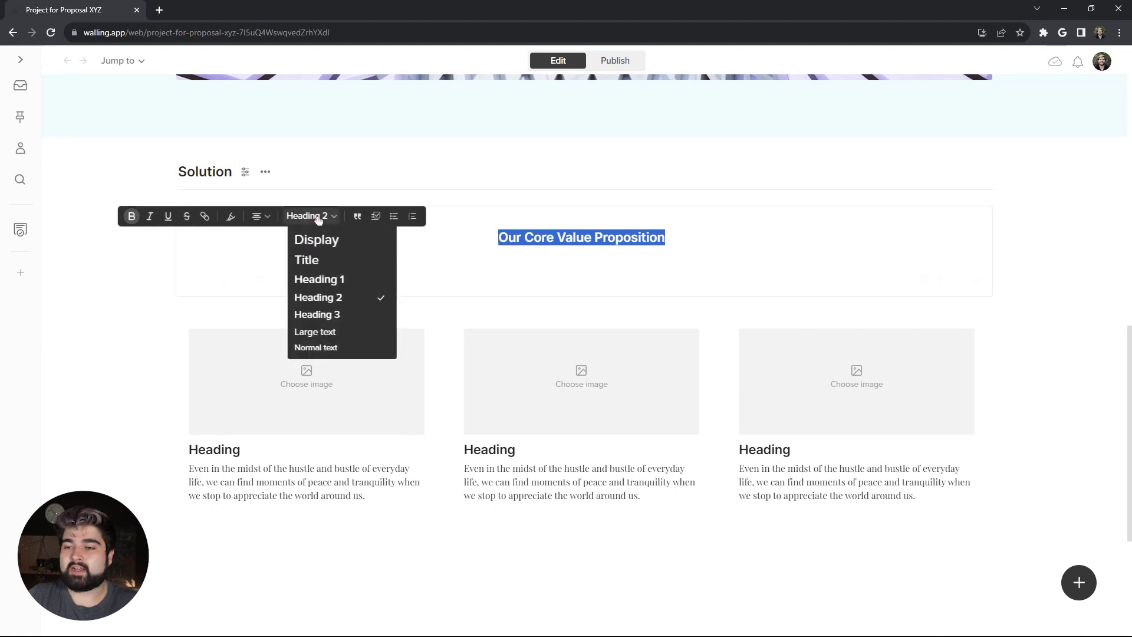
click(333, 243)
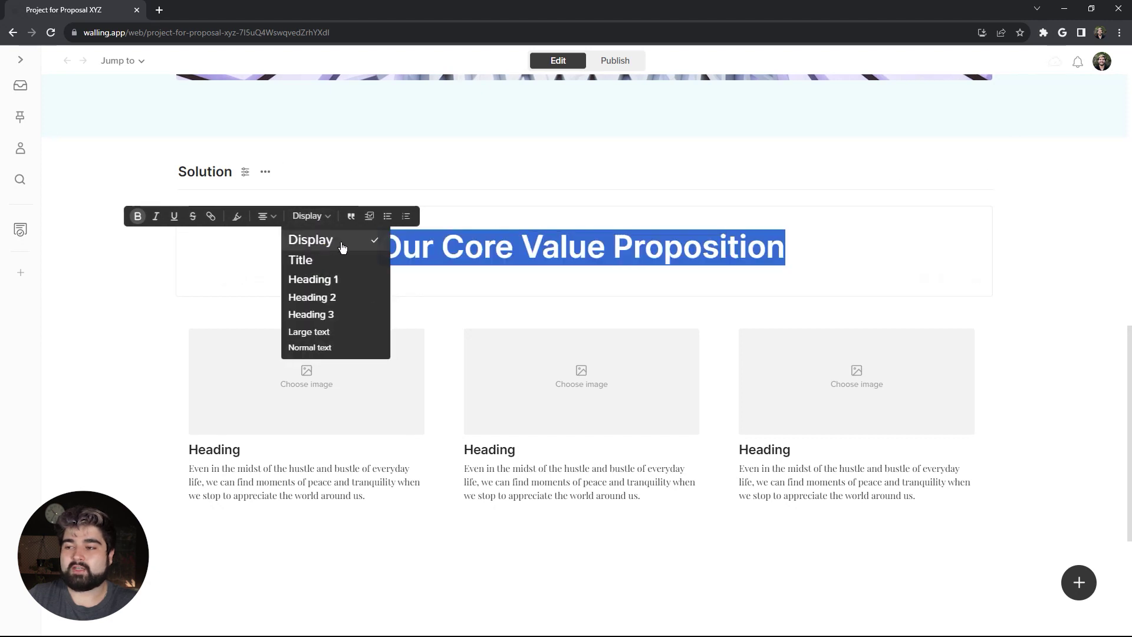
click(792, 246)
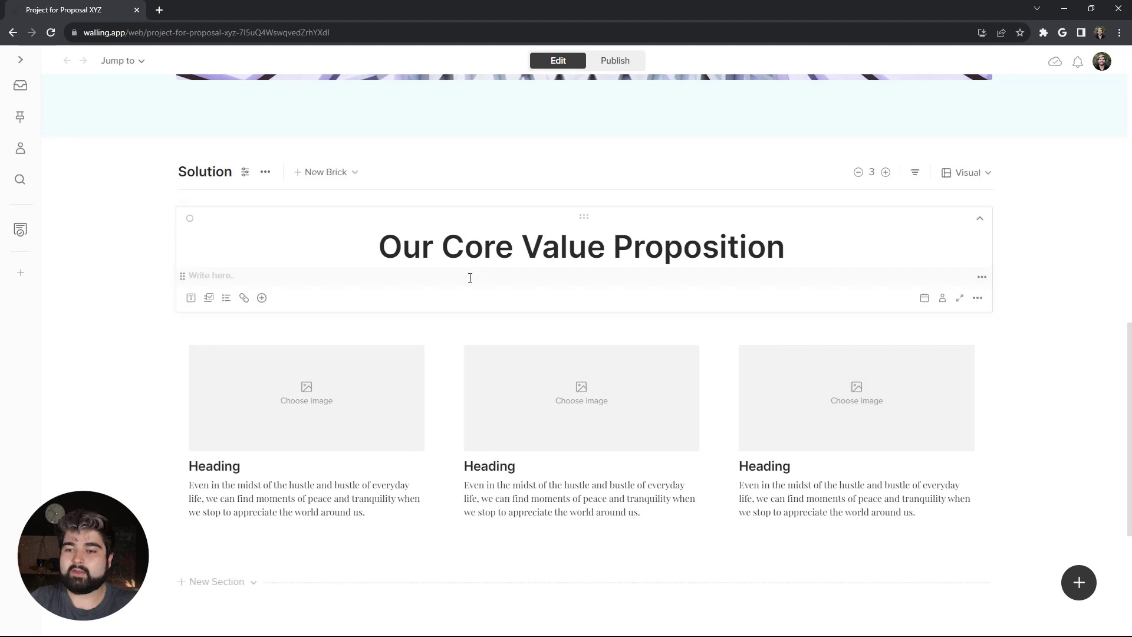
Step: Add a centred Large-text description under the heading and remove the brick's card background
click(470, 277)
text(Take the time to carefully craft your core value proposition or solution can help you establish a strong foundation for your business and increase your chances of success in the long run.)
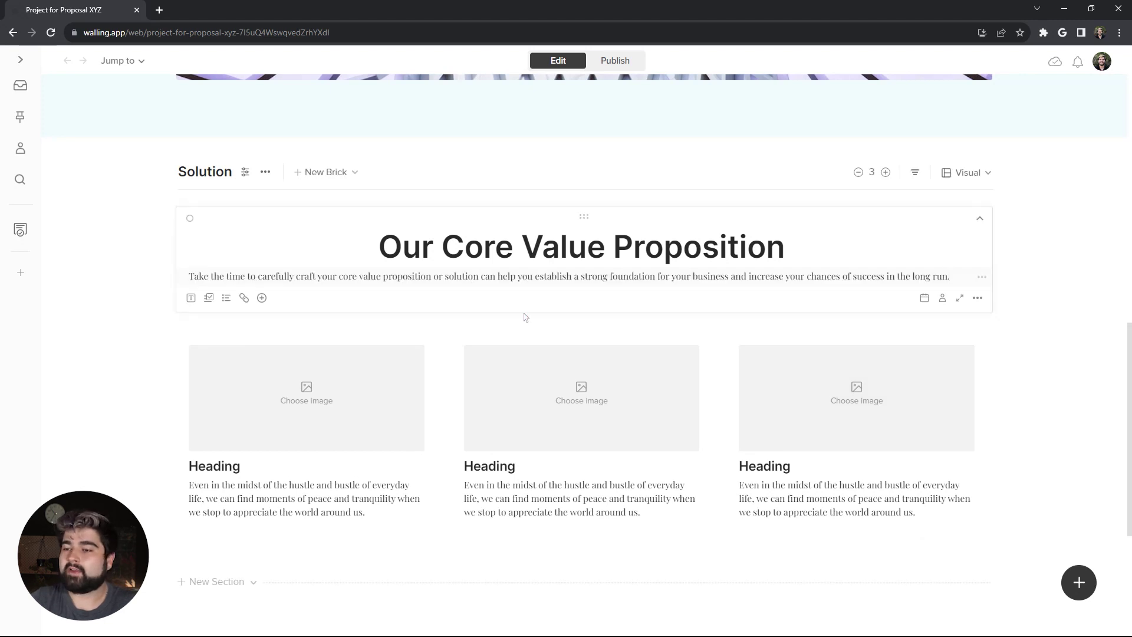
key(ctrl+a)
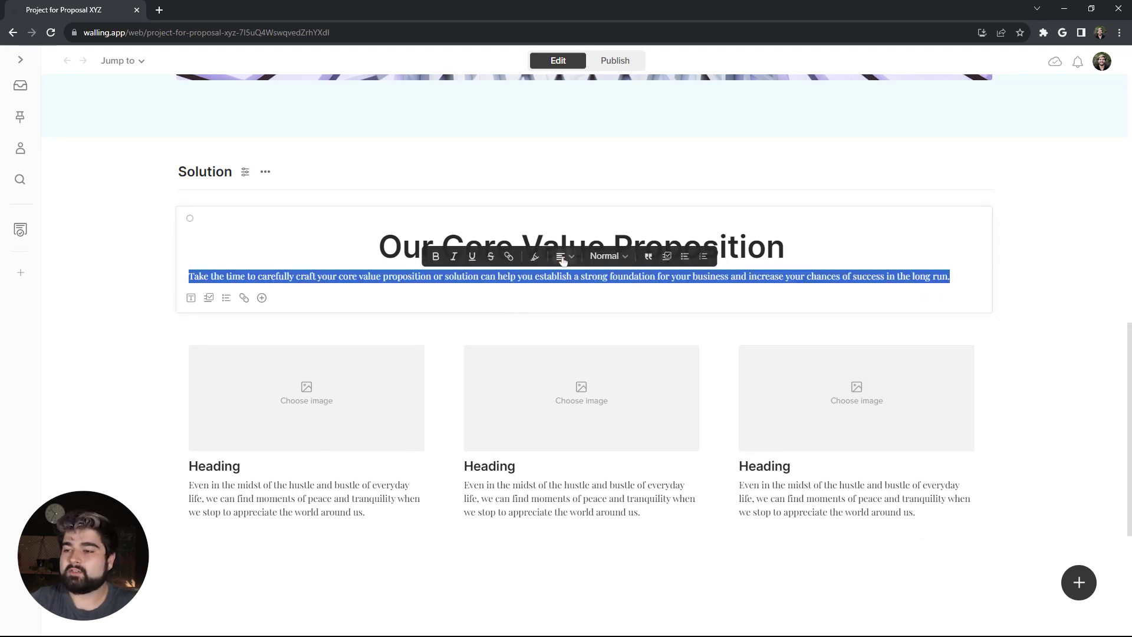
click(566, 256)
click(569, 276)
click(613, 257)
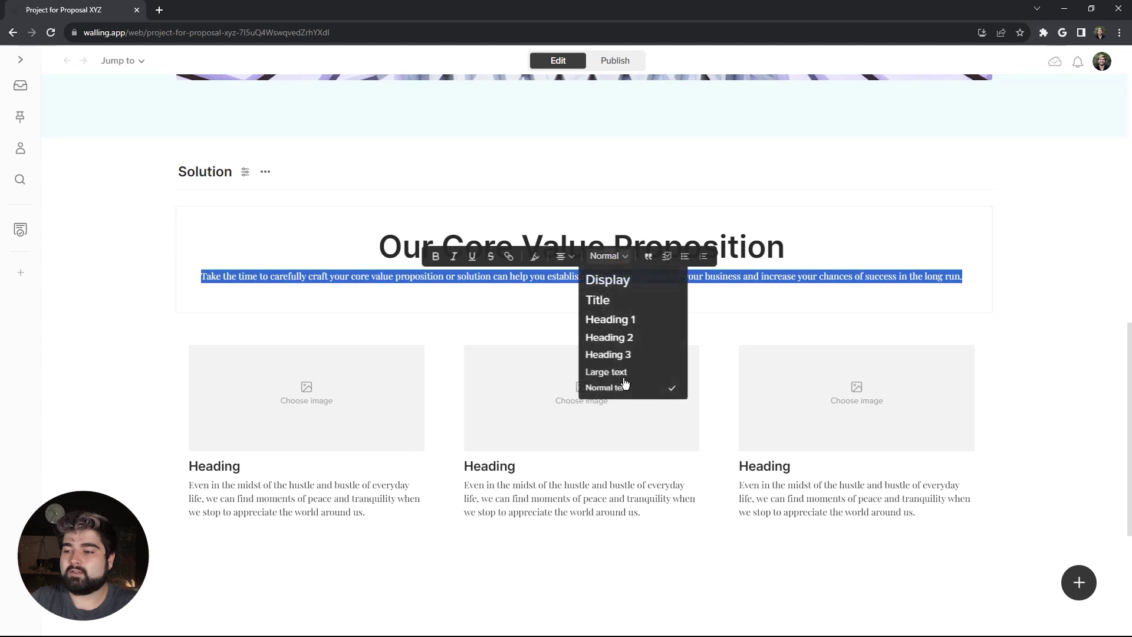
click(631, 373)
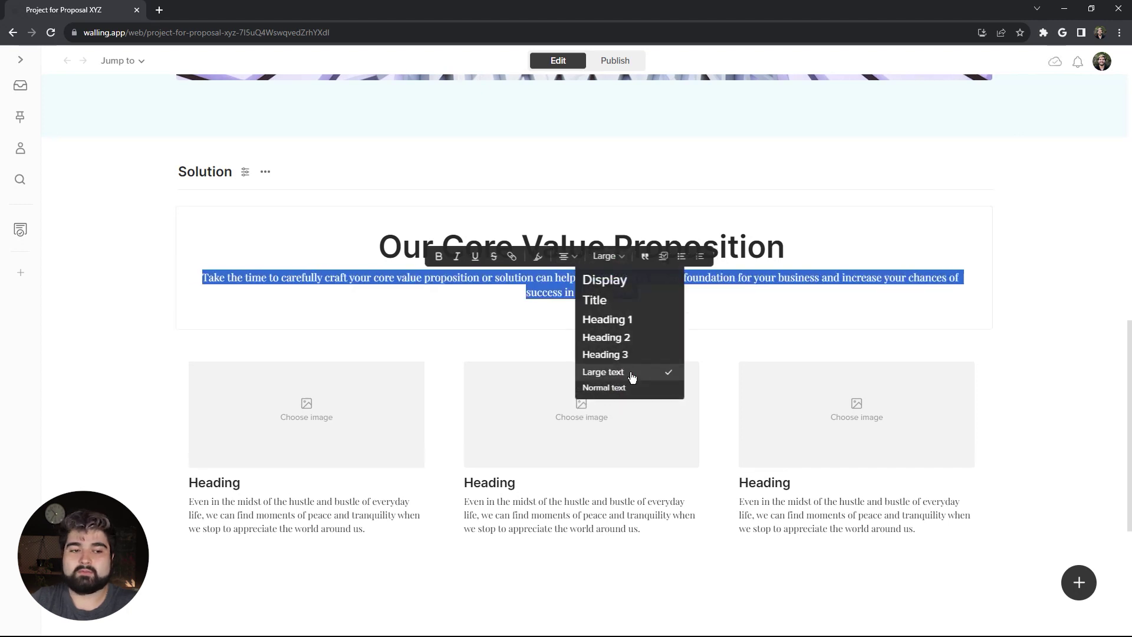
click(532, 296)
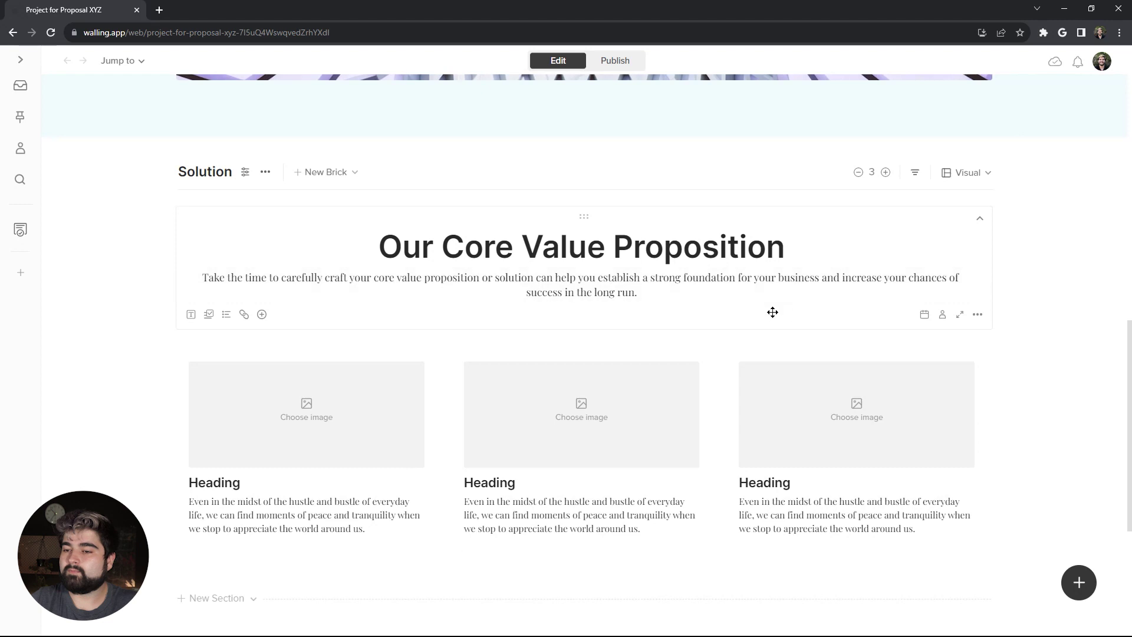
right_click(720, 307)
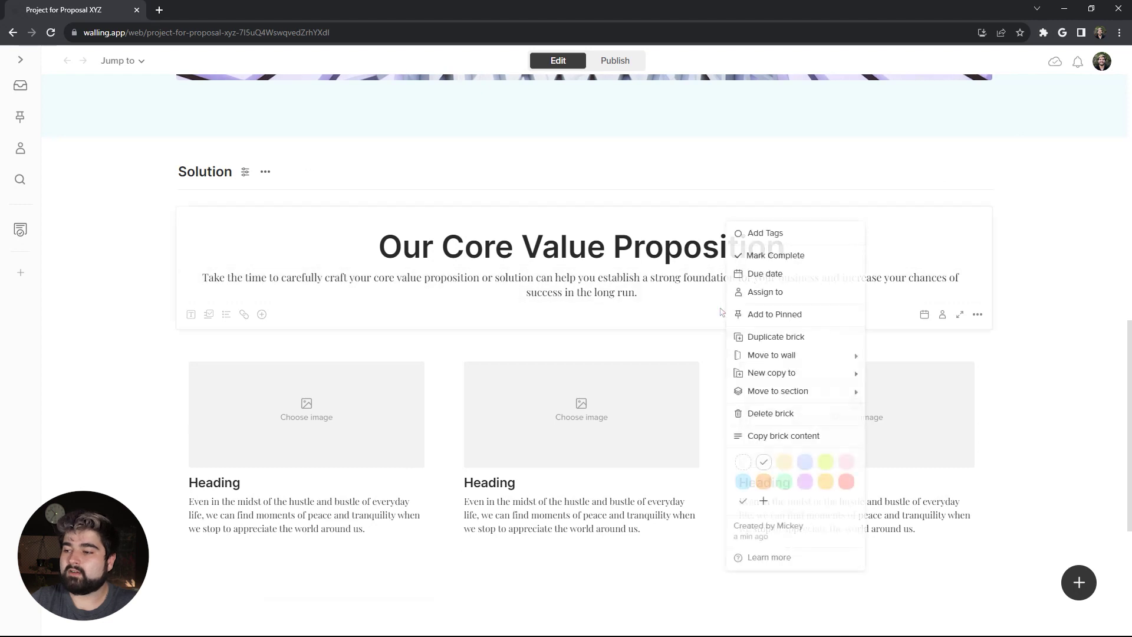
click(744, 466)
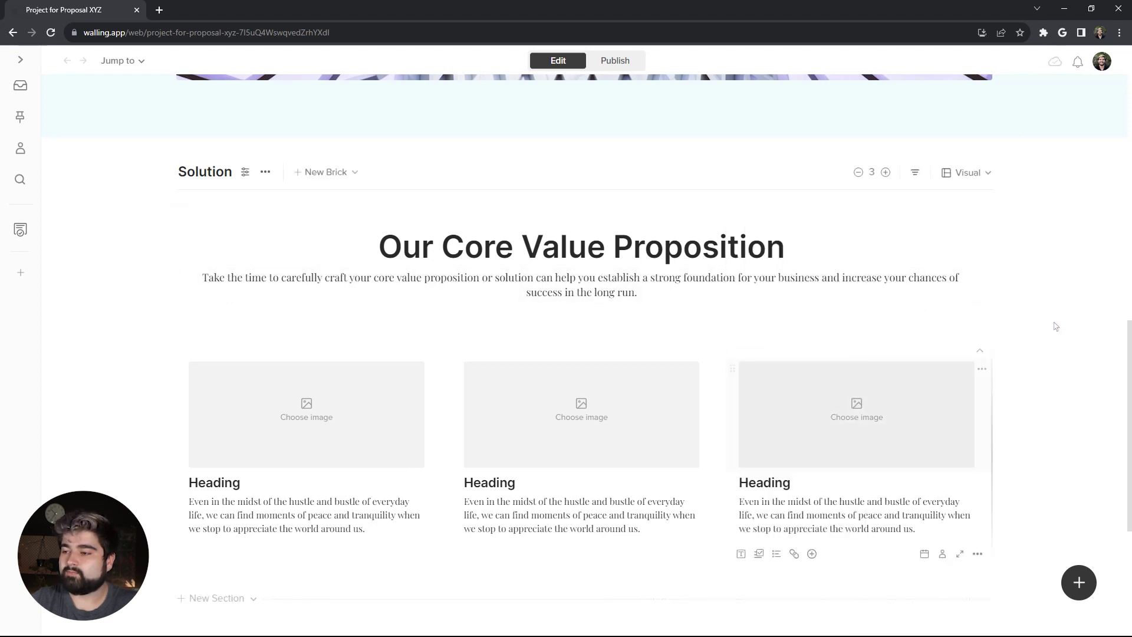
Step: Fill the three cards with Unsplash 'minimal architecture' photos: white corridor, facade and curved building
click(372, 398)
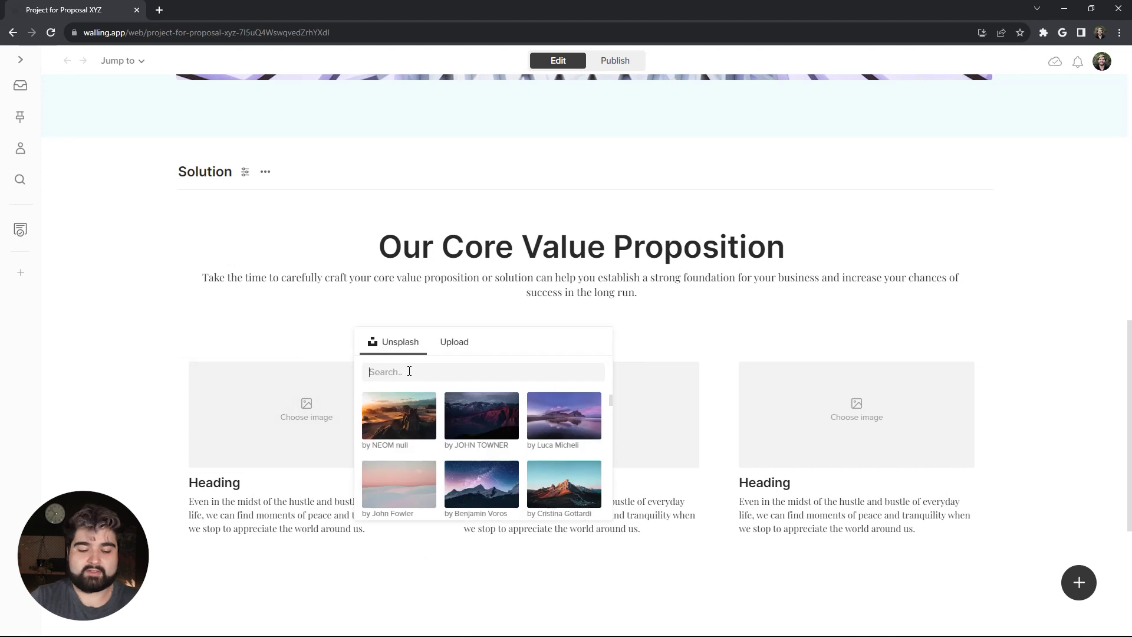
text(minimal architecture)
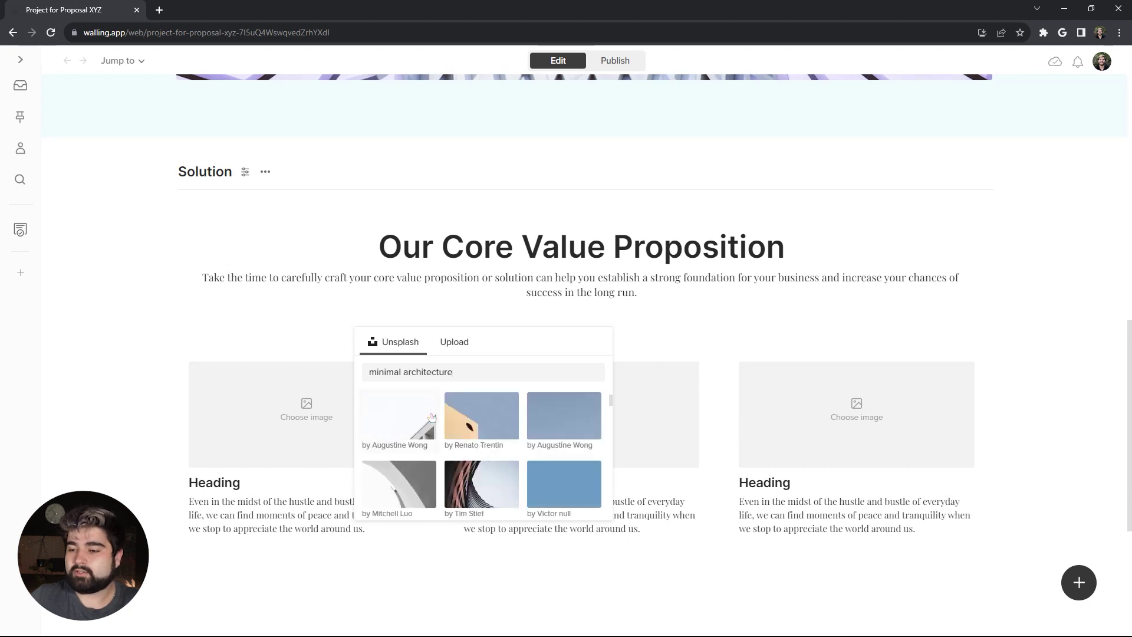
scroll(432, 417, down, 2)
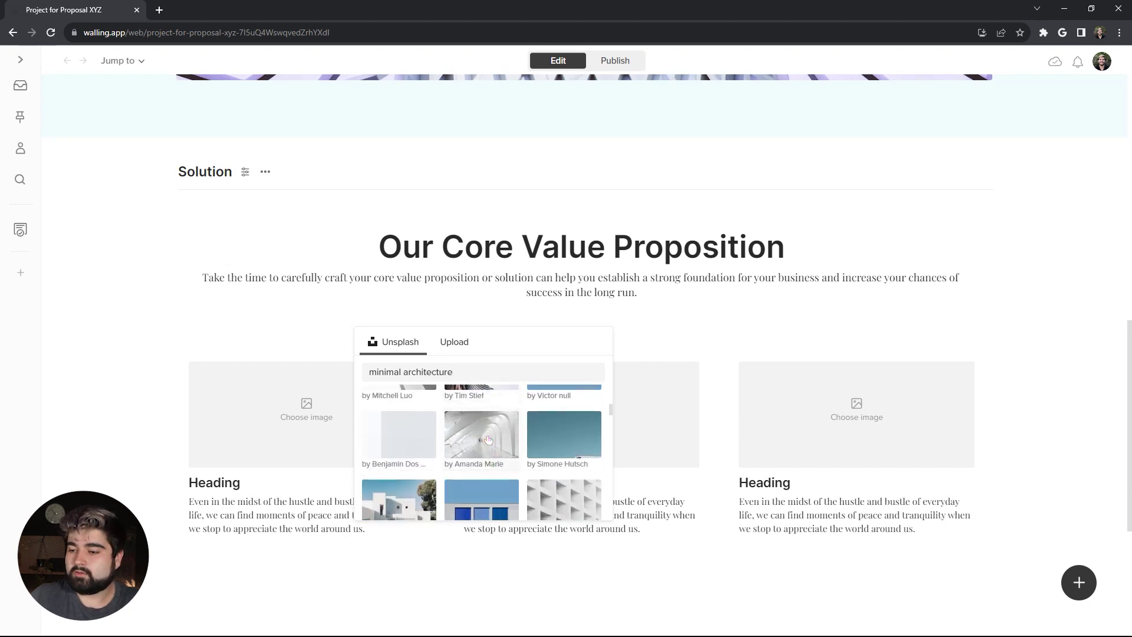
click(481, 445)
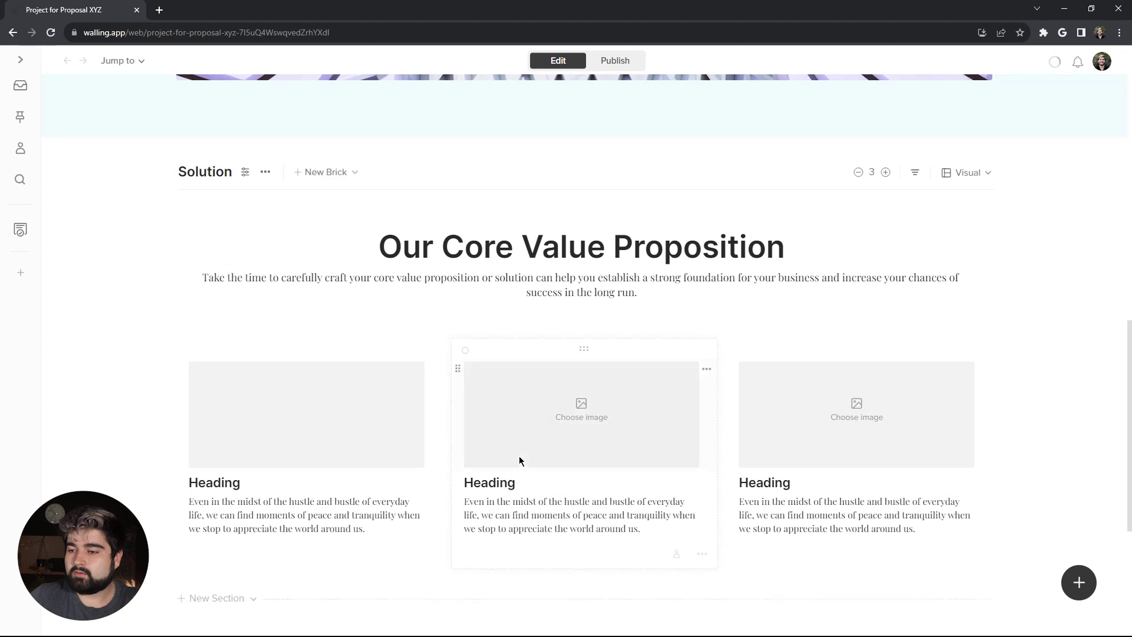
click(582, 420)
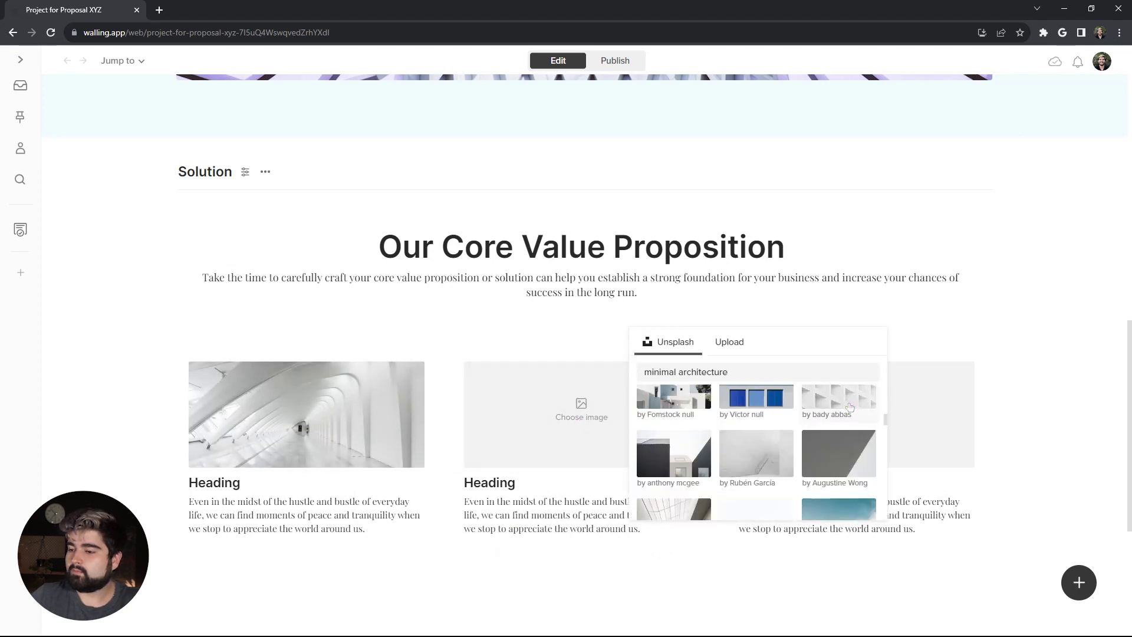
click(835, 404)
click(864, 419)
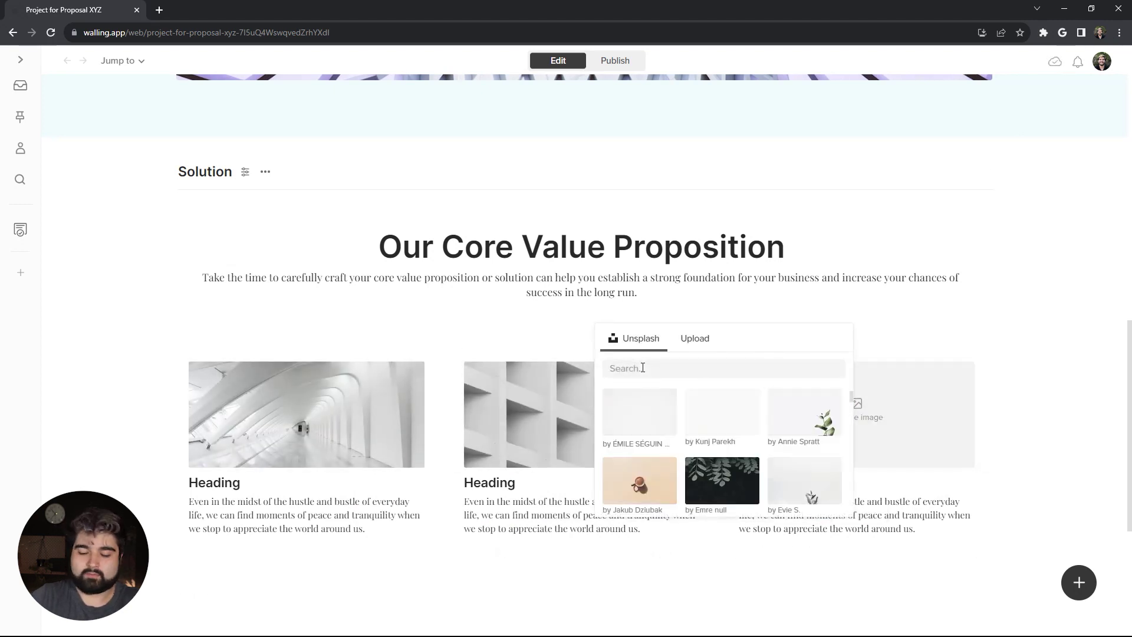
scroll(808, 475, down, 2)
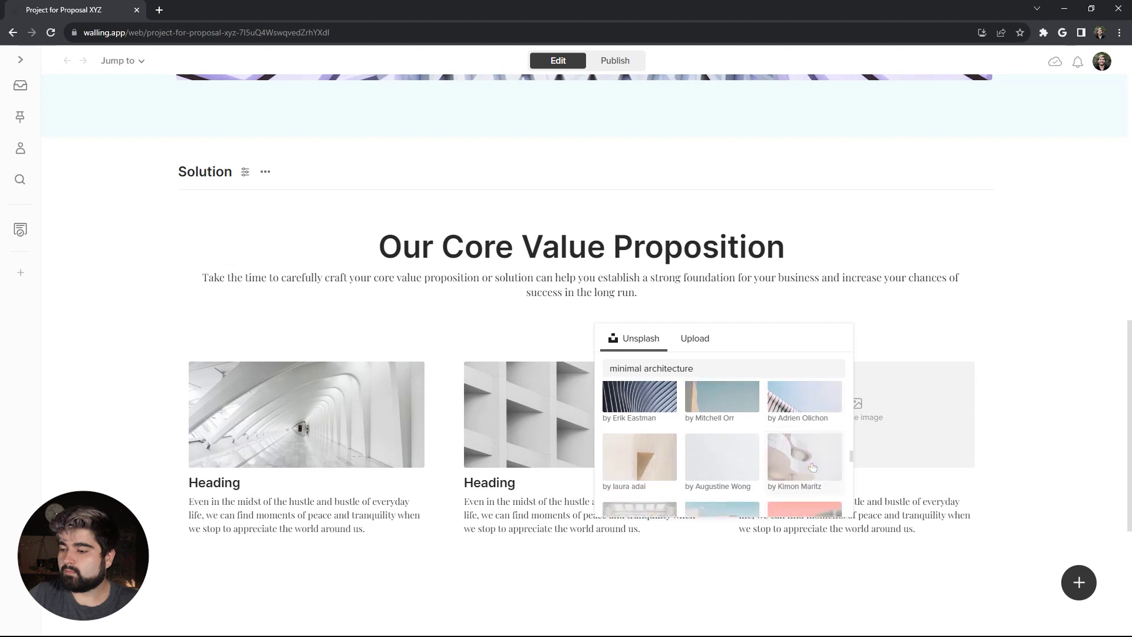
click(813, 467)
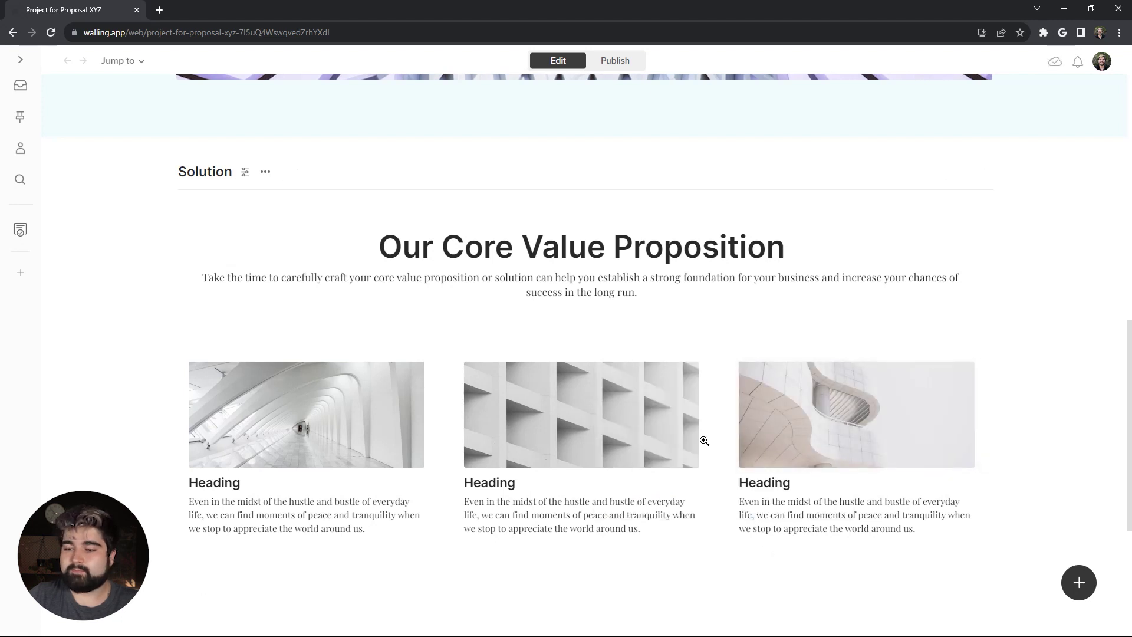
Step: Rename the three card headings to Solution, Objectives and Goal
scroll(362, 477, down, 1)
double_click(190, 424)
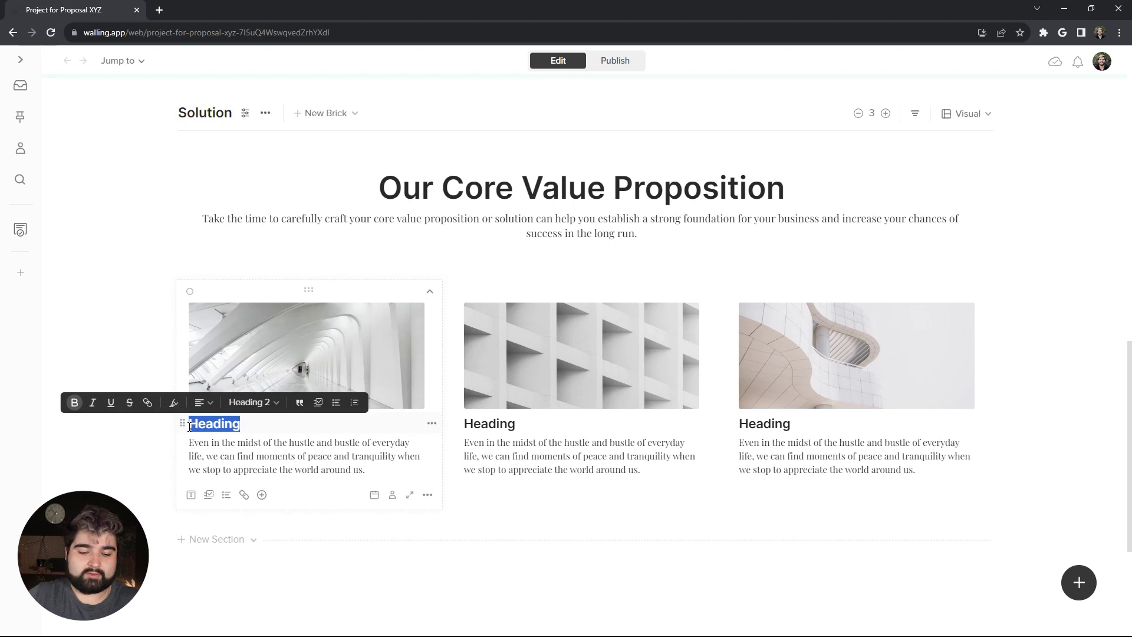
text(Solution)
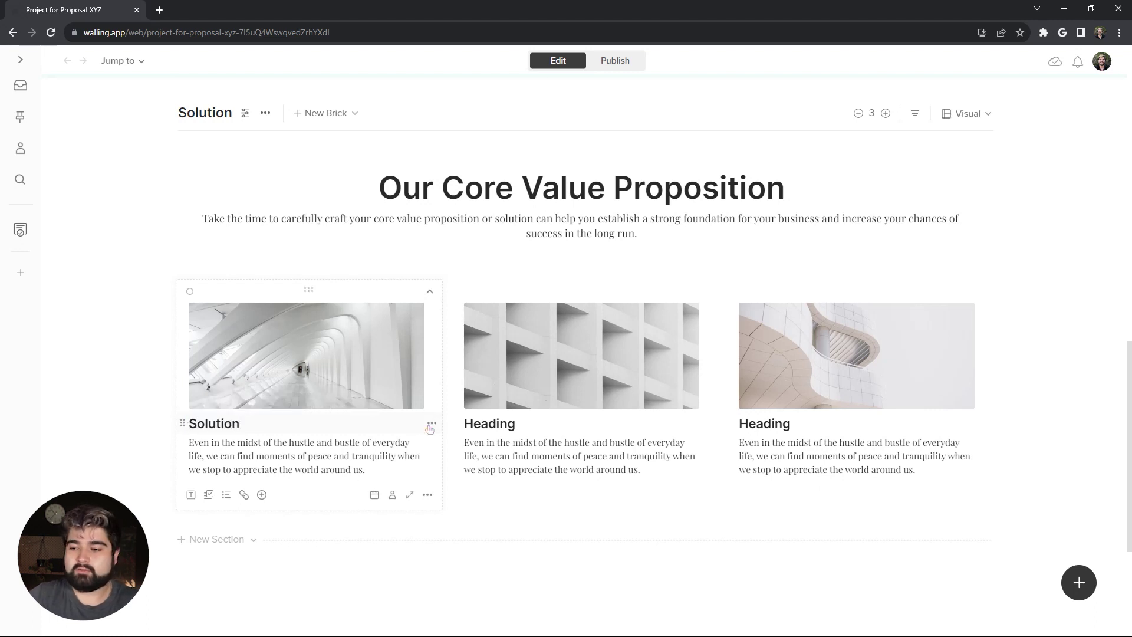
drag(517, 424, 469, 424)
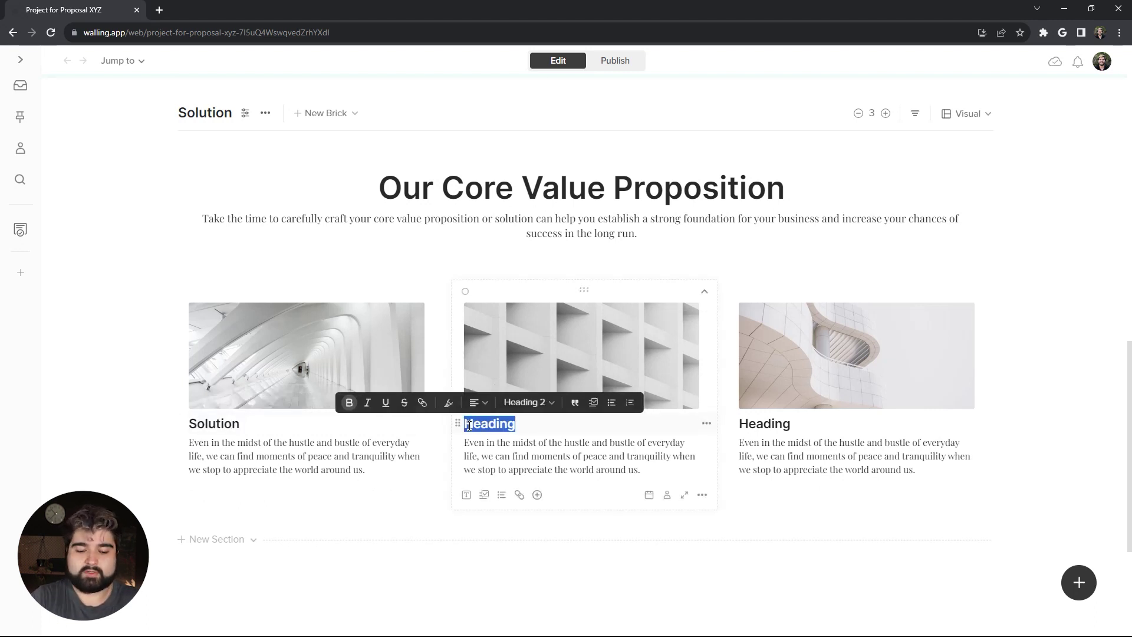
text(Objectives)
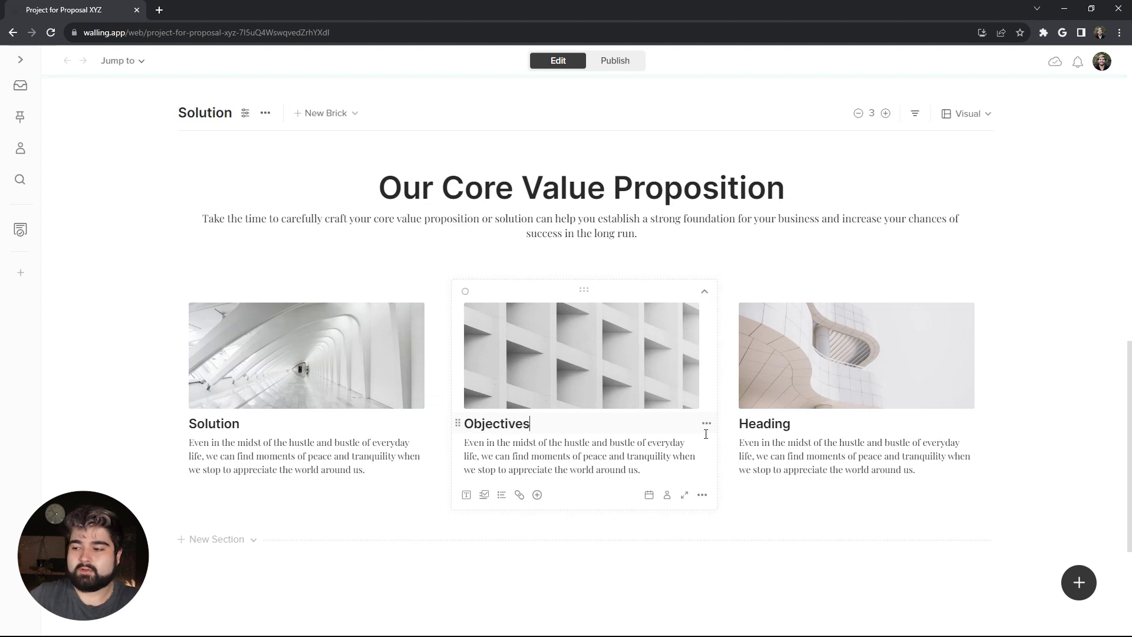
drag(793, 425, 731, 428)
text(Go)
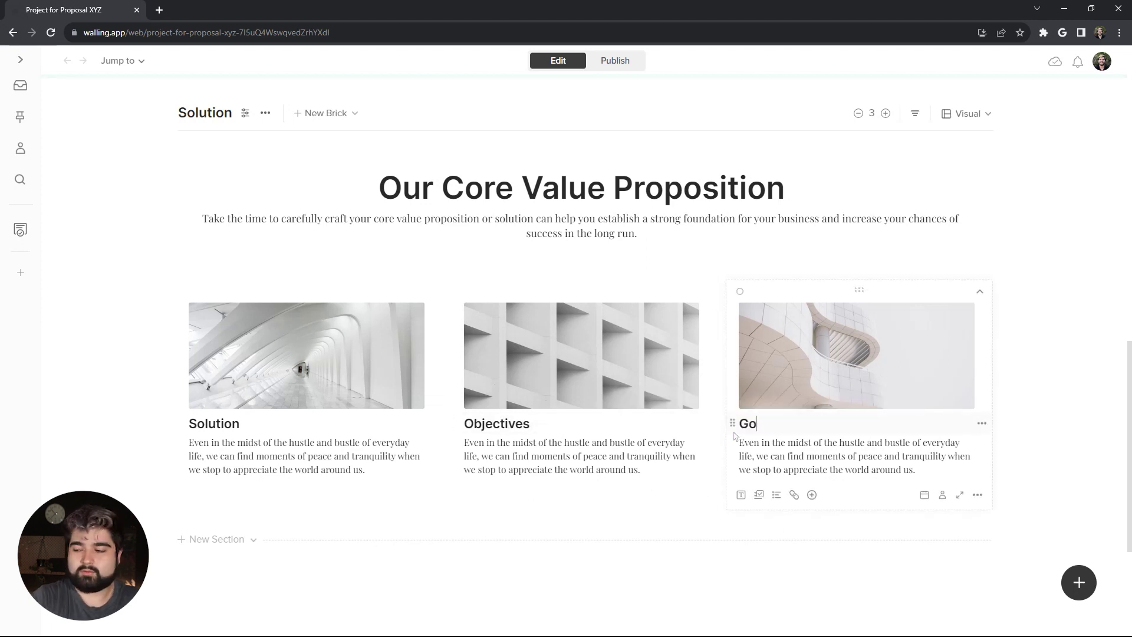
Step: Paste the team description, four bulleted objectives and the goal paragraph into the cards
scroll(735, 436, down, 1)
drag(366, 411, 189, 384)
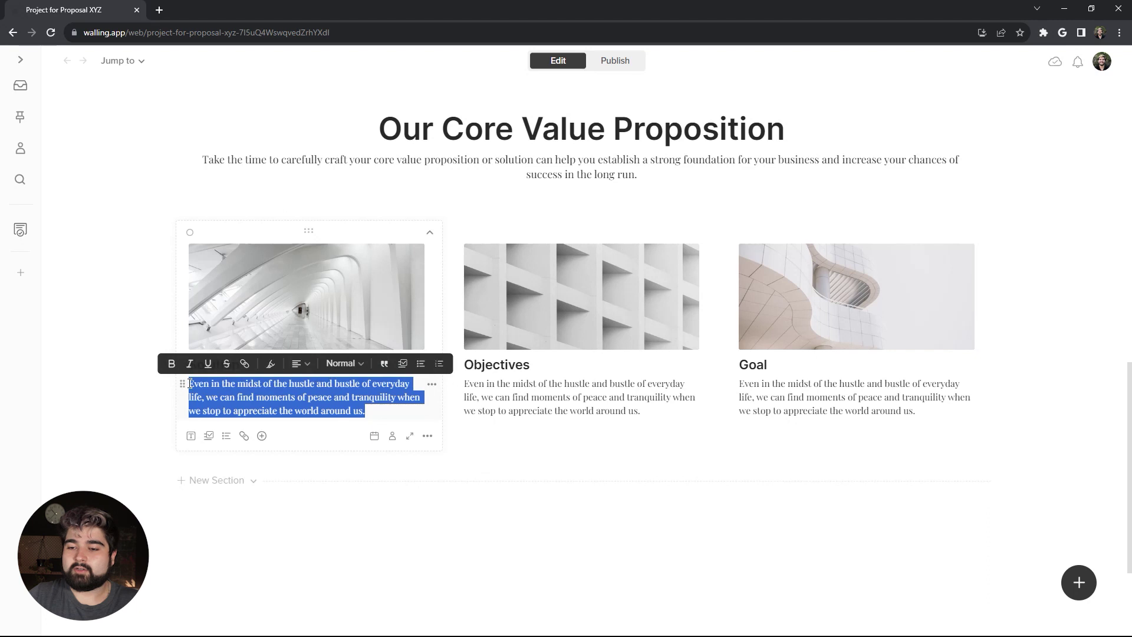
text(Our team of experienced web designers and developers work closely with our clients to create functional, visually appealing websites that effectively communicate their brand and message to their target audience.)
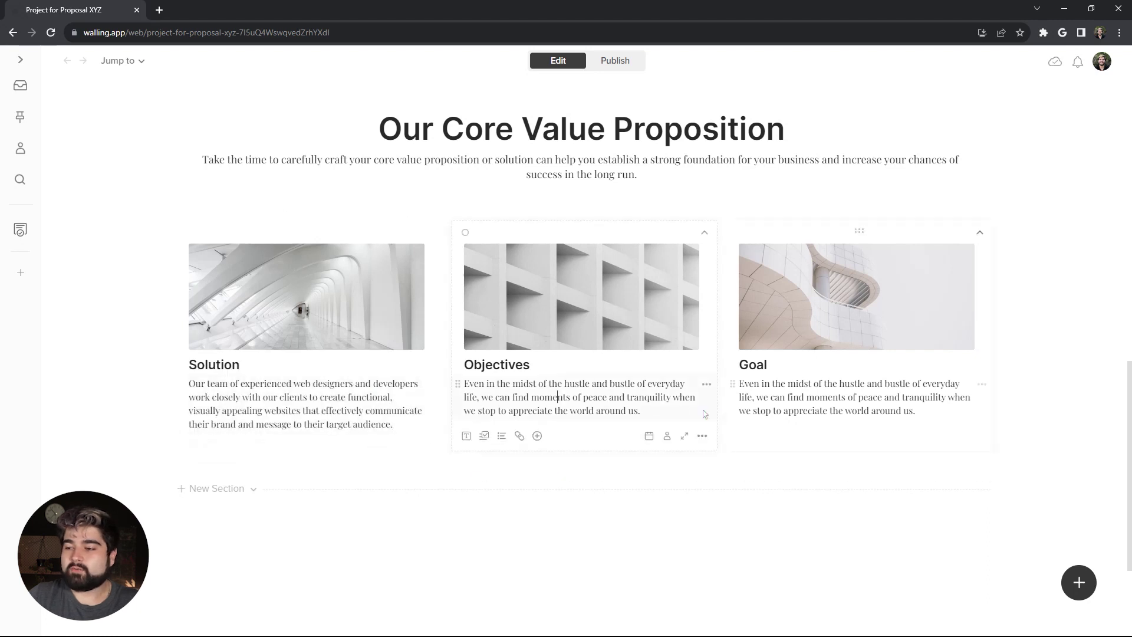
drag(640, 411, 466, 382)
key(BackSpace)
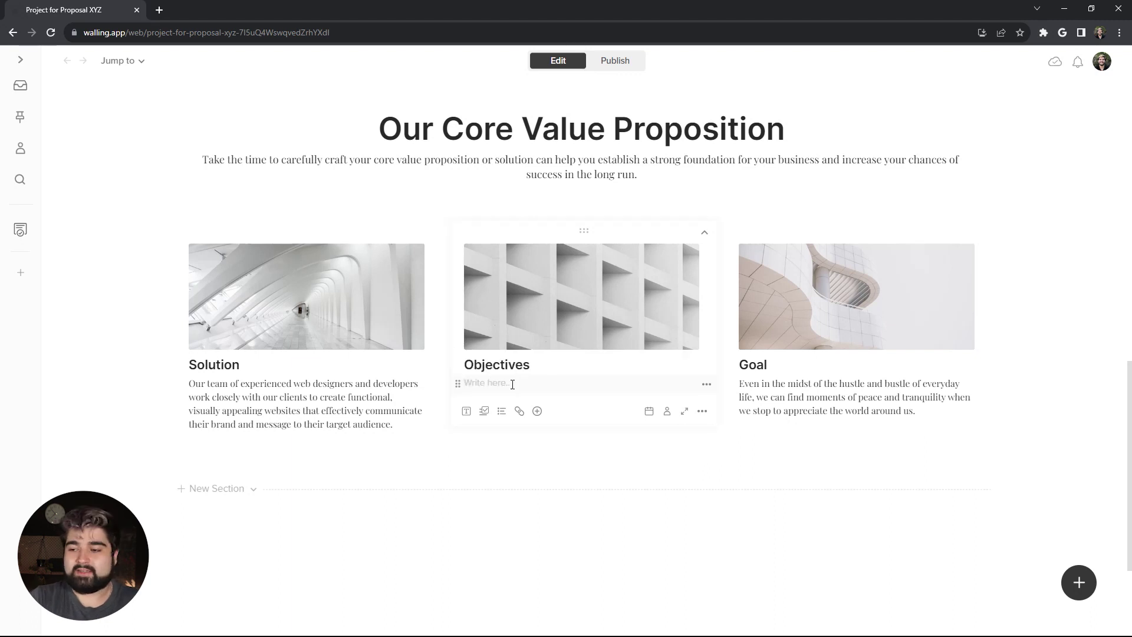
text(-)
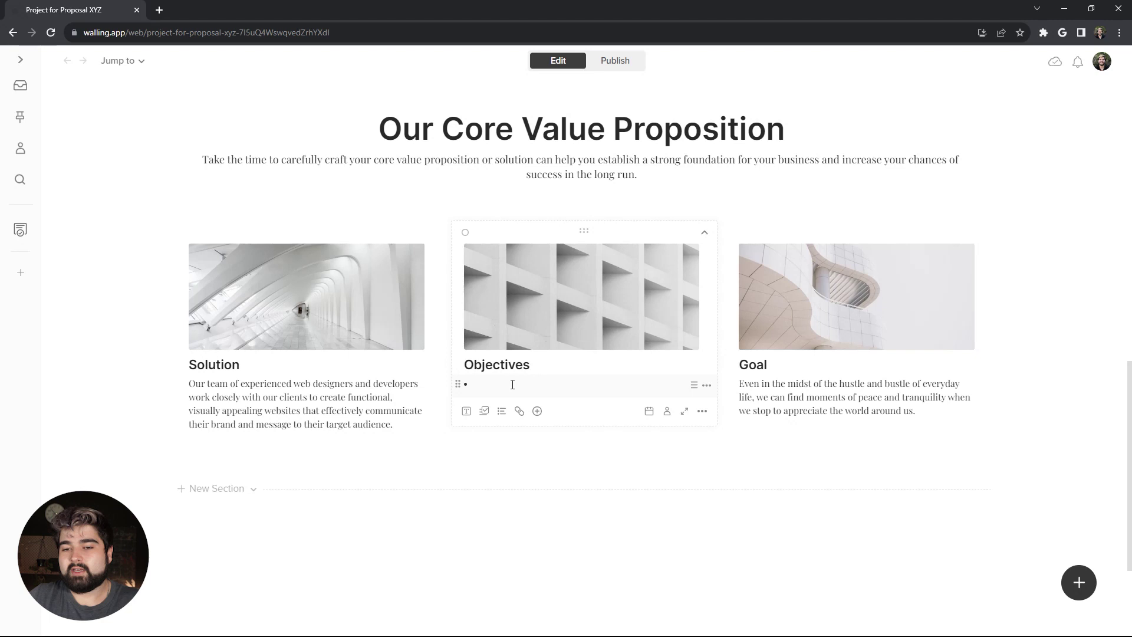
text(Create a custom design that aligns with your brand and message Develop a website that is responsive, optimized for search engines. Provide exceptional service and support throughout the entire web design process. Ensure open communication and collaboration.)
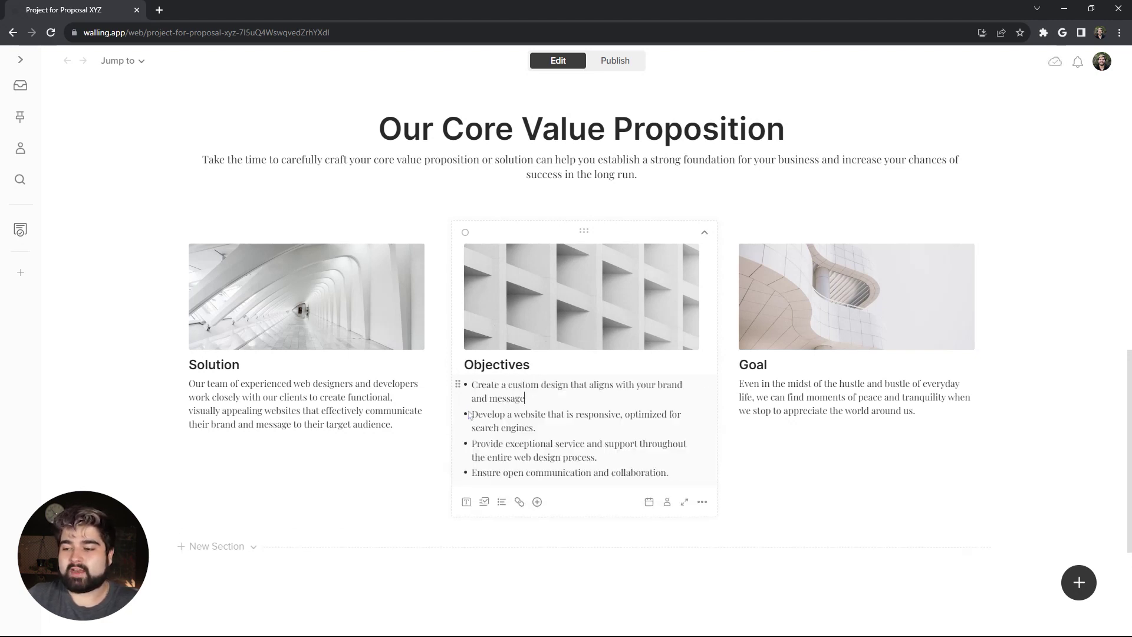
drag(923, 411, 741, 380)
text(The goal is to deliver a website that meets our clients' specific needs and requirements and provides exceptional service and support throughout the entire web design process.)
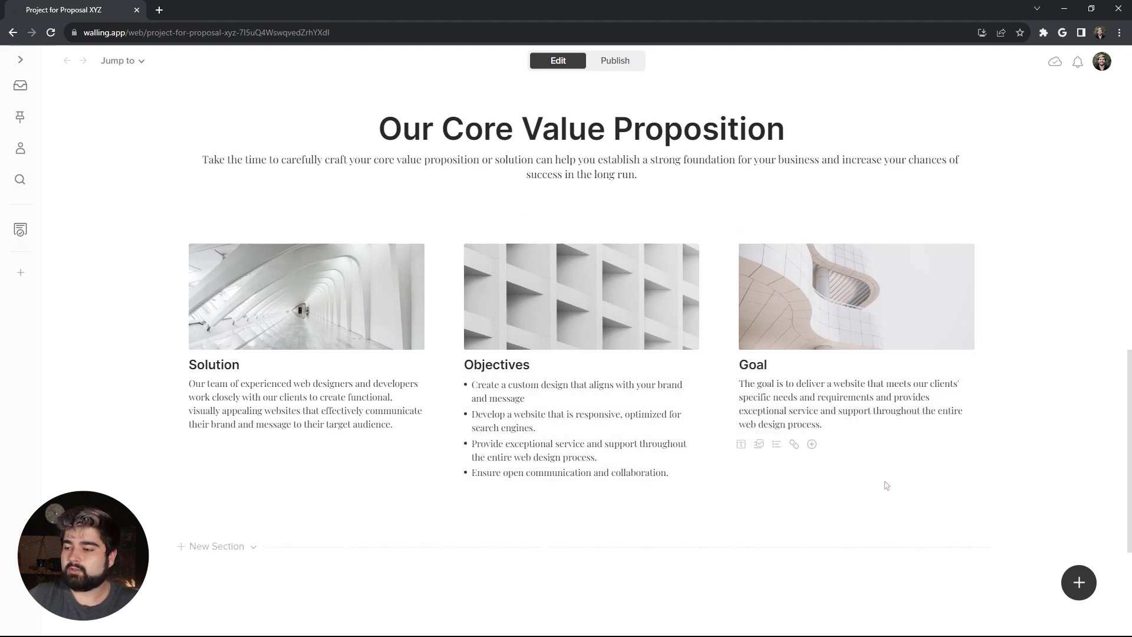
scroll(630, 63, up, 2)
click(628, 61)
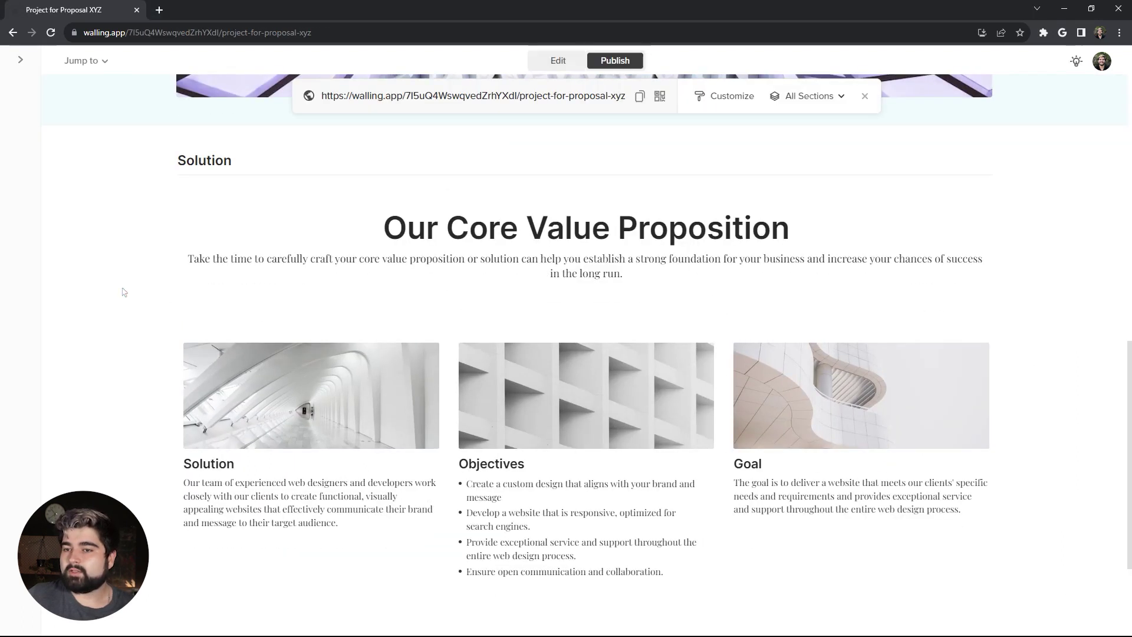
scroll(108, 268, down, 1)
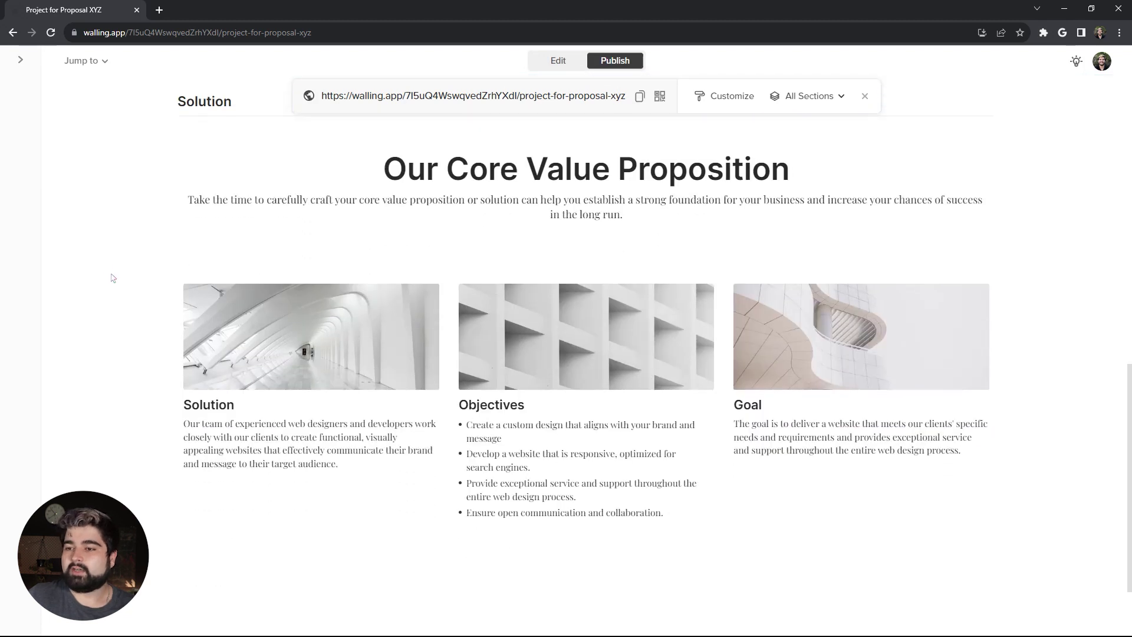
scroll(113, 278, up, 3)
scroll(129, 320, up, 4)
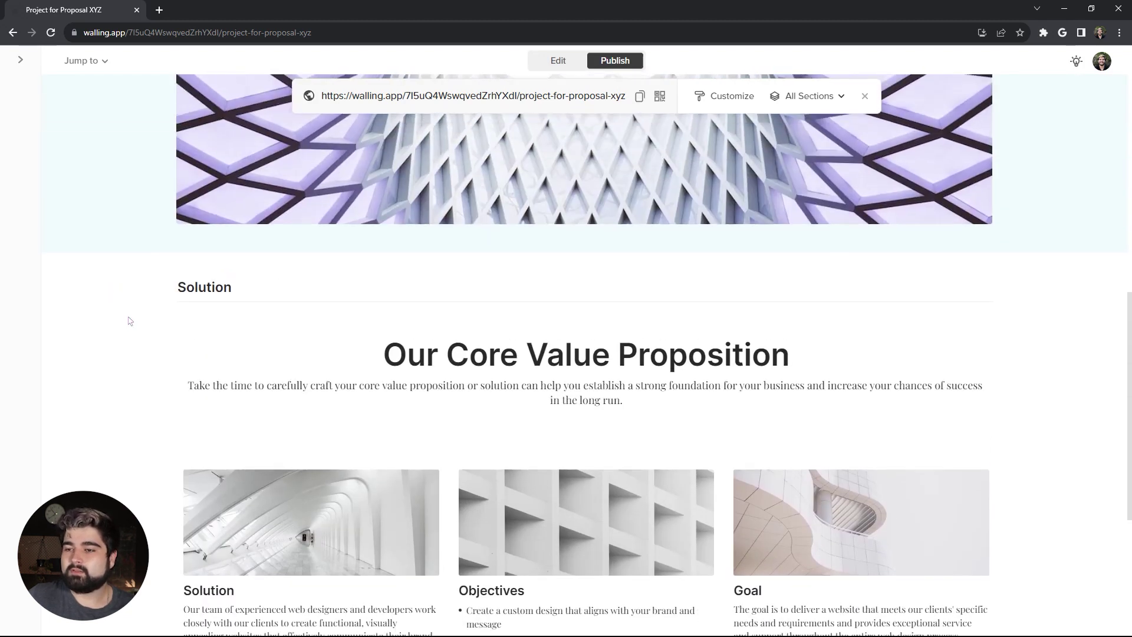
scroll(129, 320, down, 2)
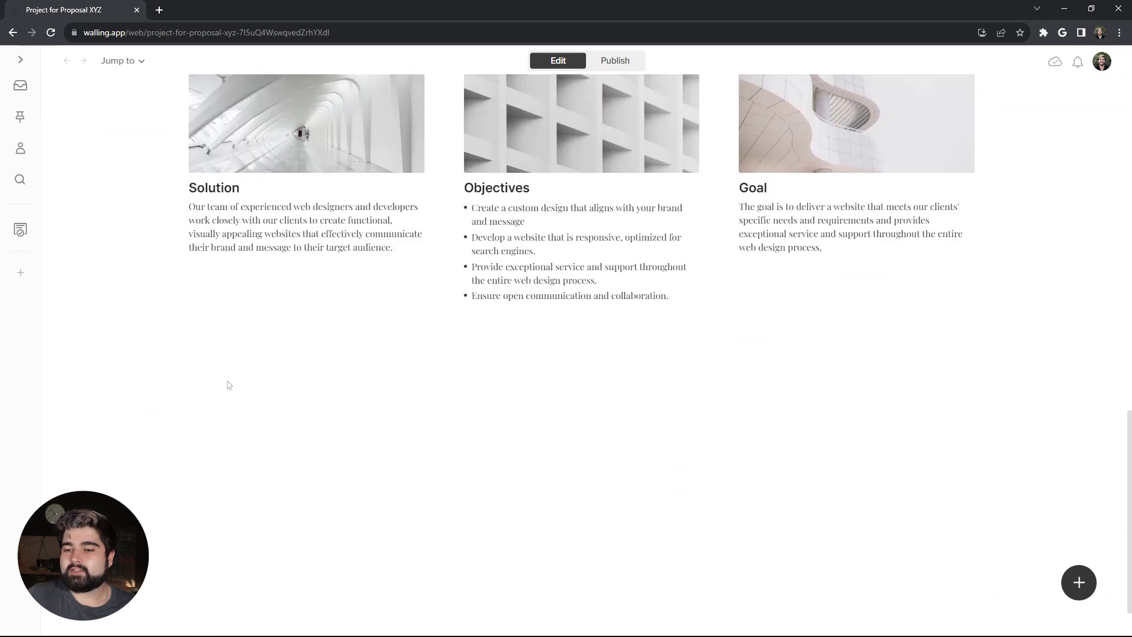
Step: Add a new section below the cards titled 'Our Clients'
mouse_move(209, 389)
click(216, 369)
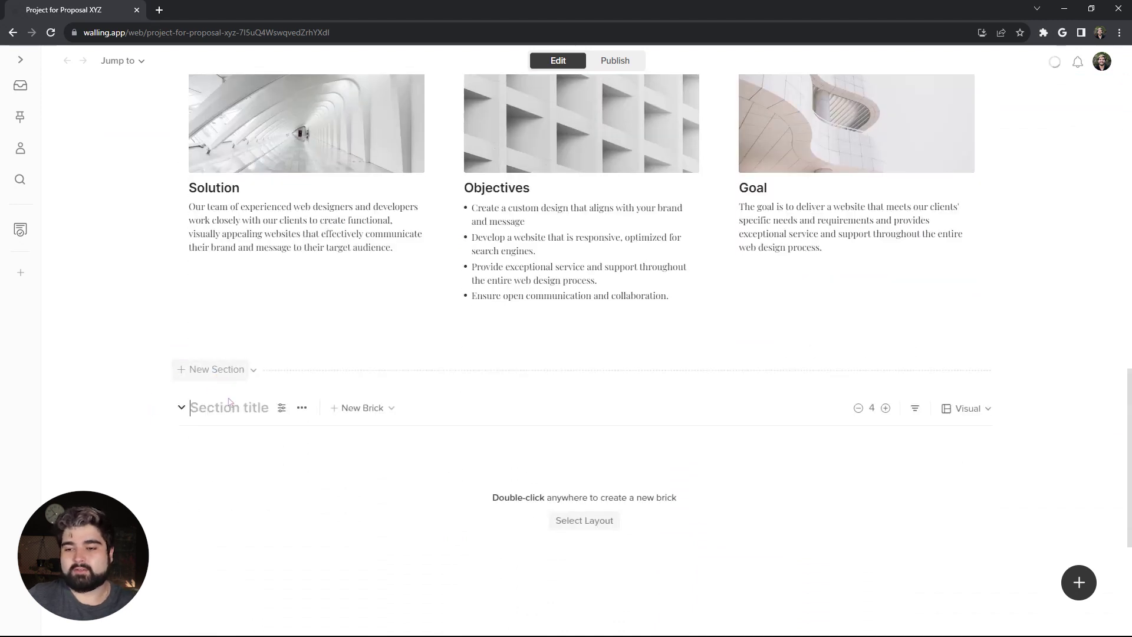
text(Our Clients)
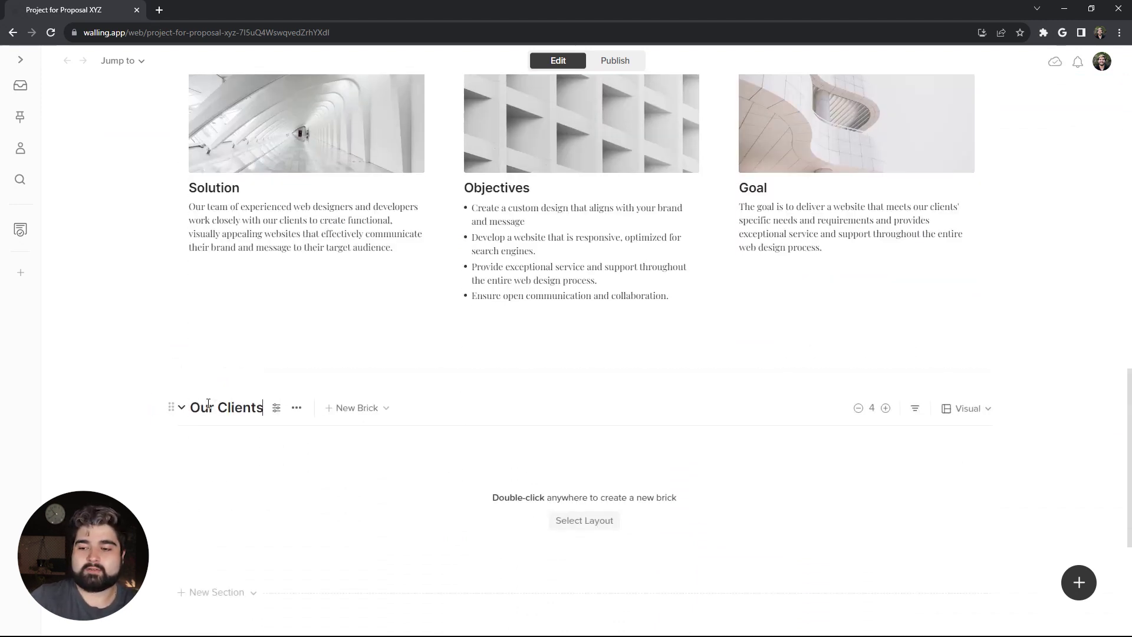
Step: Hide the Our Clients heading on the public wall and turn off Collapsible section
click(276, 408)
click(988, 305)
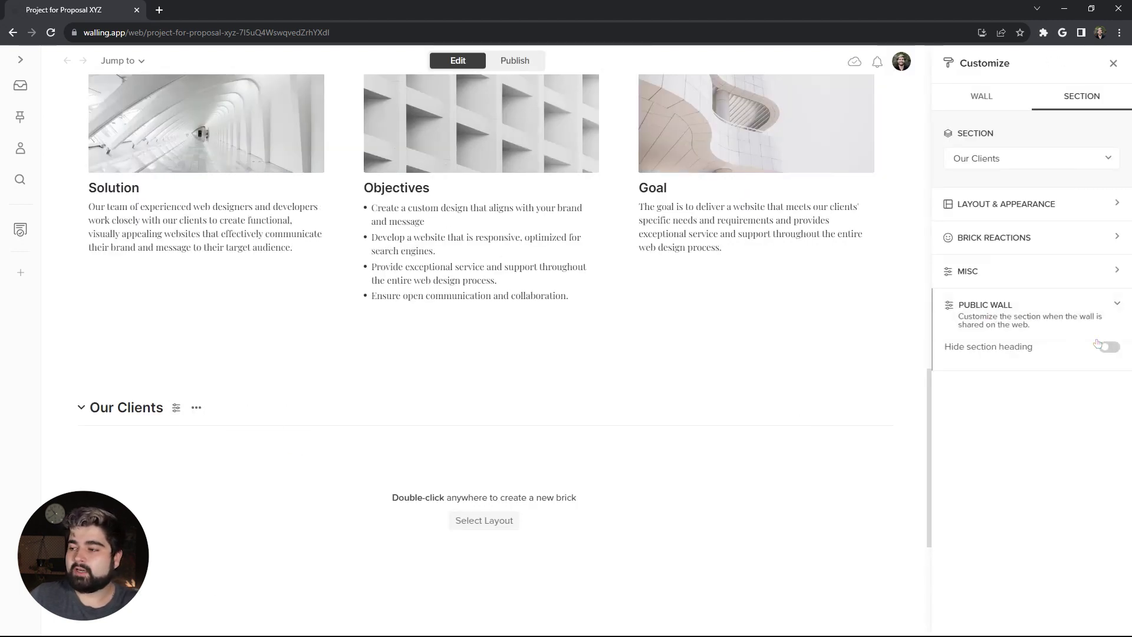
click(1107, 347)
click(1047, 272)
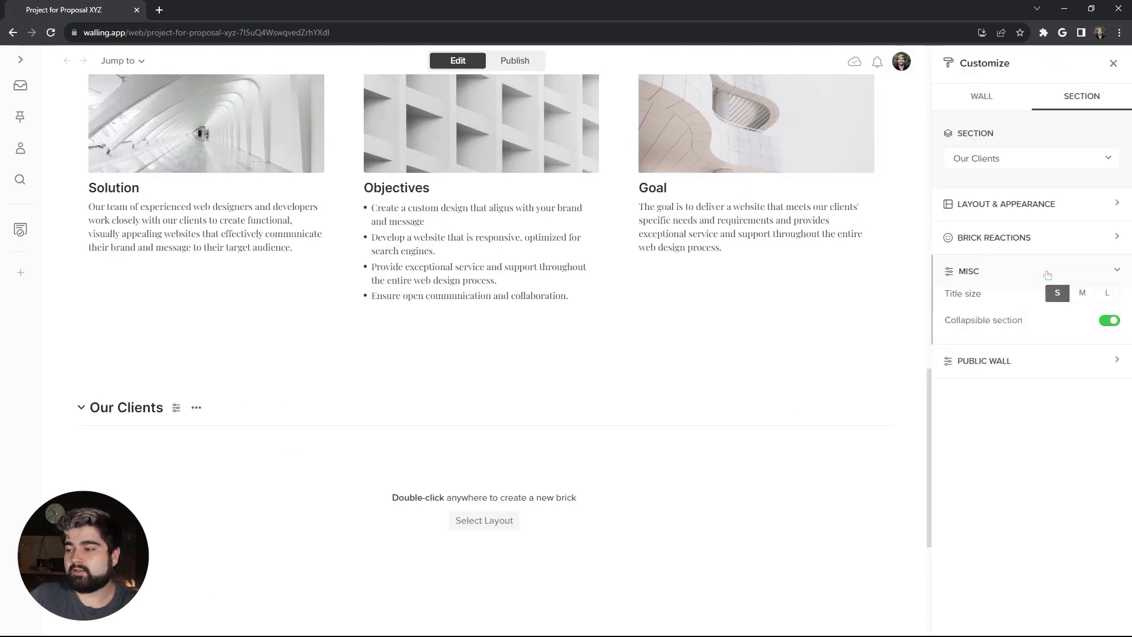
click(1107, 320)
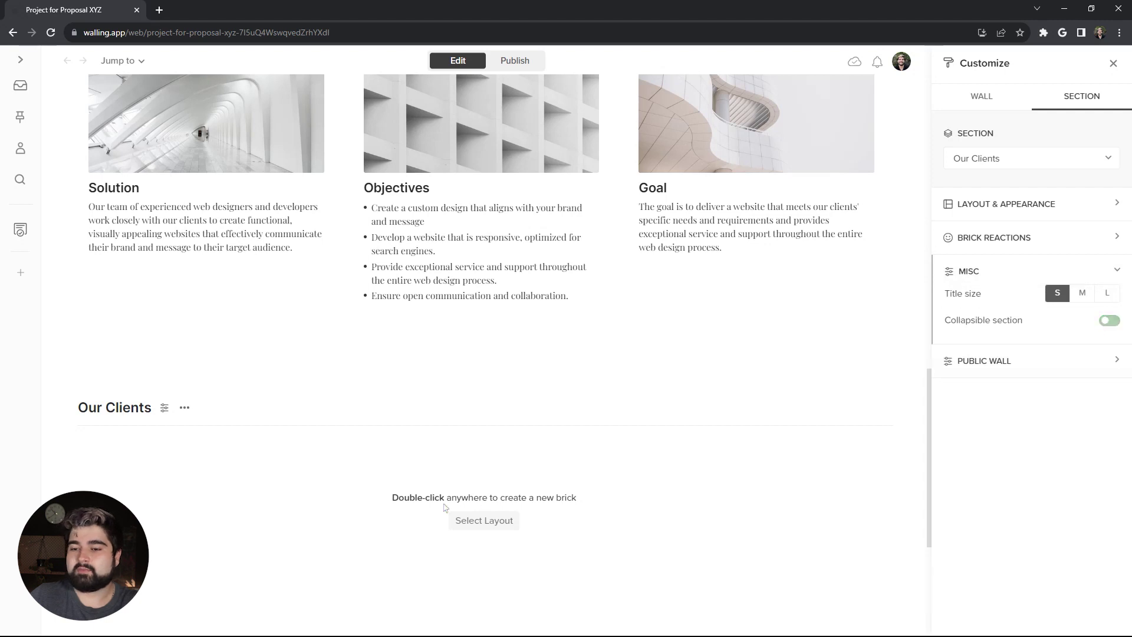
click(1007, 204)
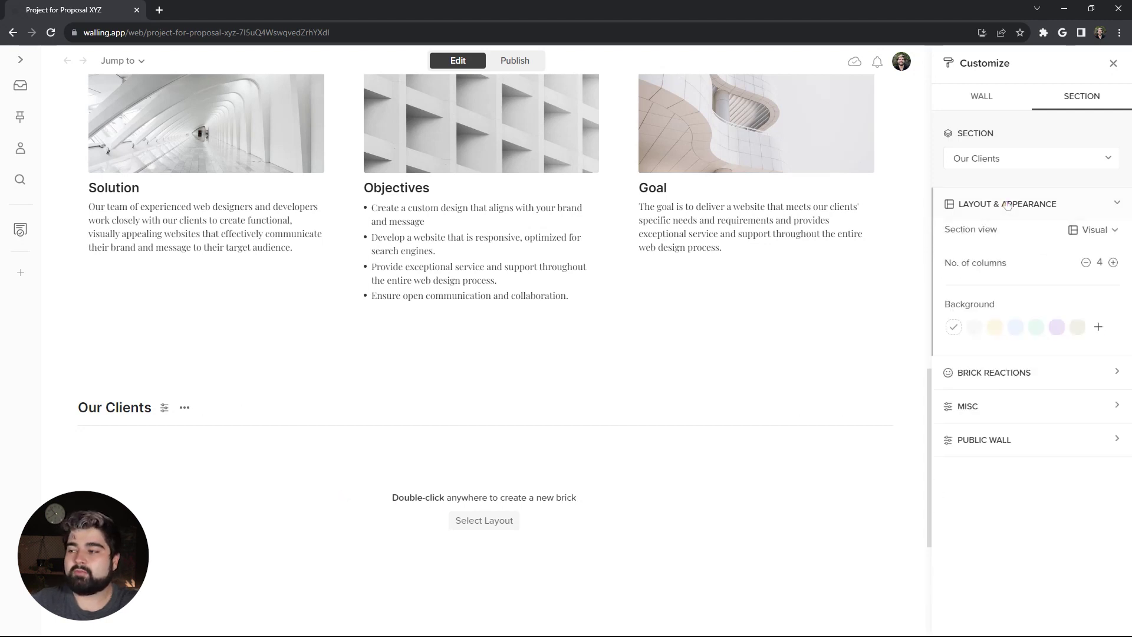
Step: Give Our Clients a purple background, deepened to #553669 and saved as a custom colour
click(1057, 328)
click(1099, 328)
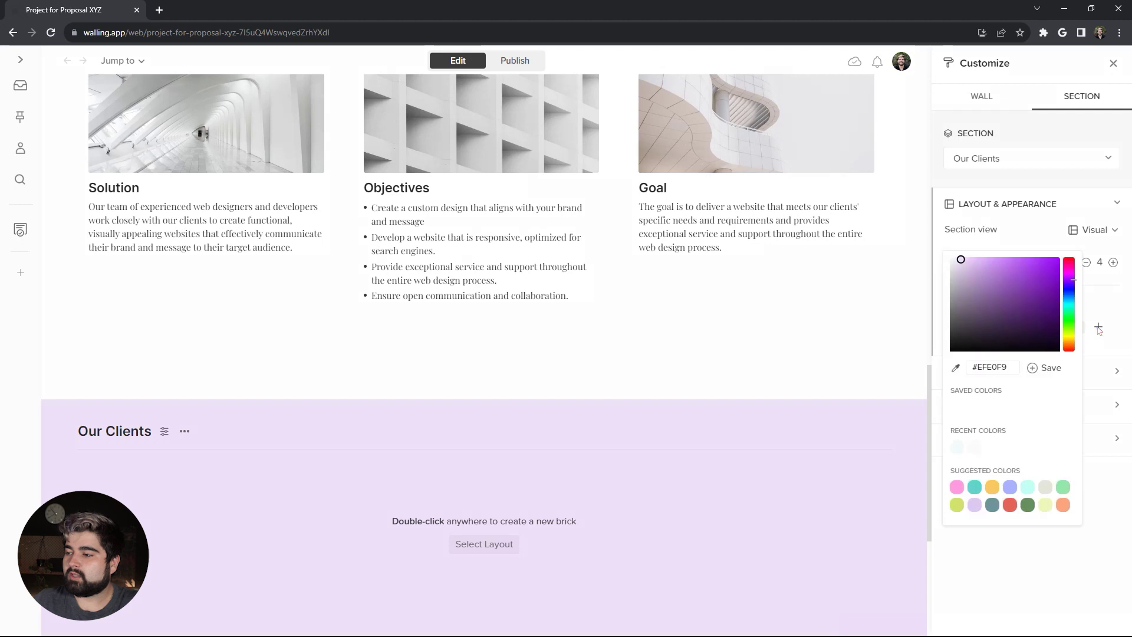
mouse_move(1044, 284)
mouse_down()
mouse_move(1023, 311)
mouse_move(1004, 312)
mouse_up()
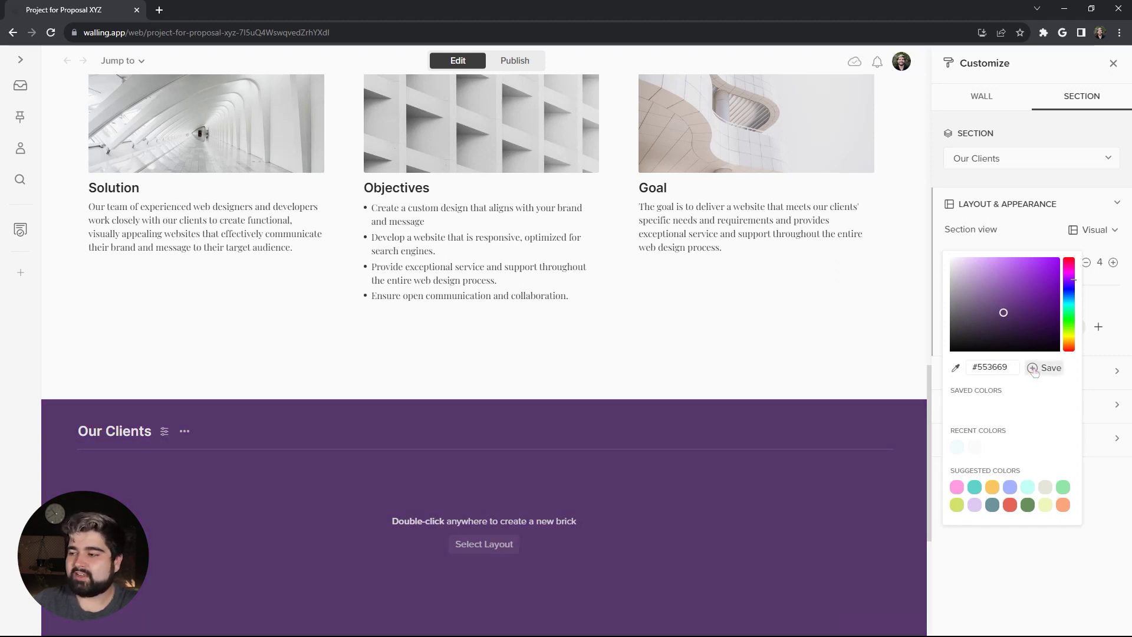
click(1035, 370)
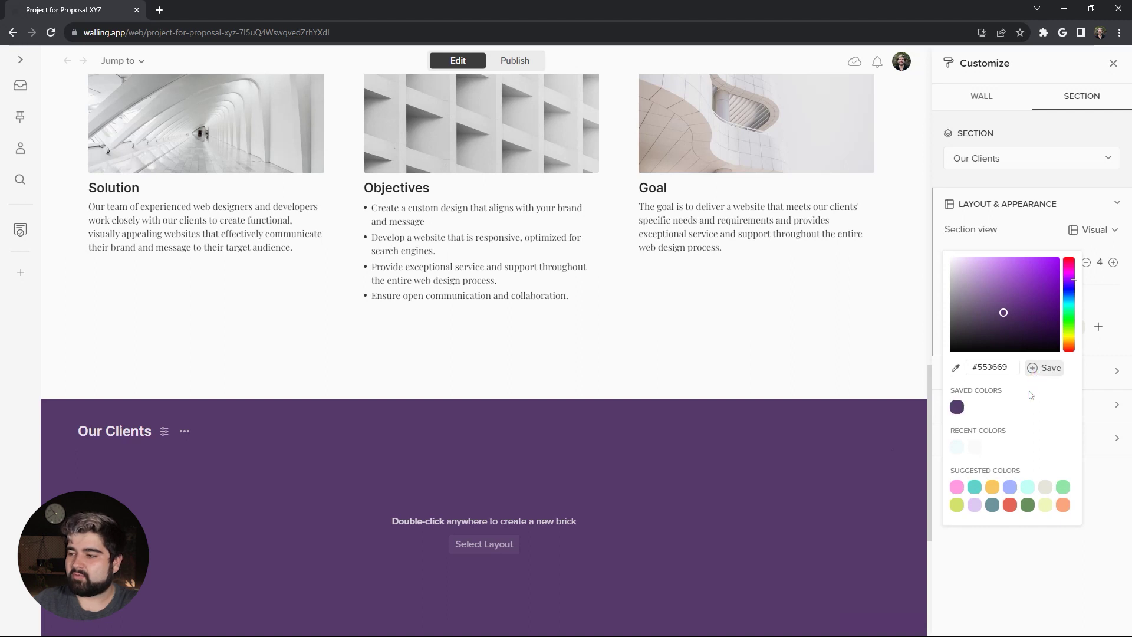
click(894, 353)
Step: Apply the three-stat Title layout to Our Clients and raise it to four columns
scroll(851, 348, down, 2)
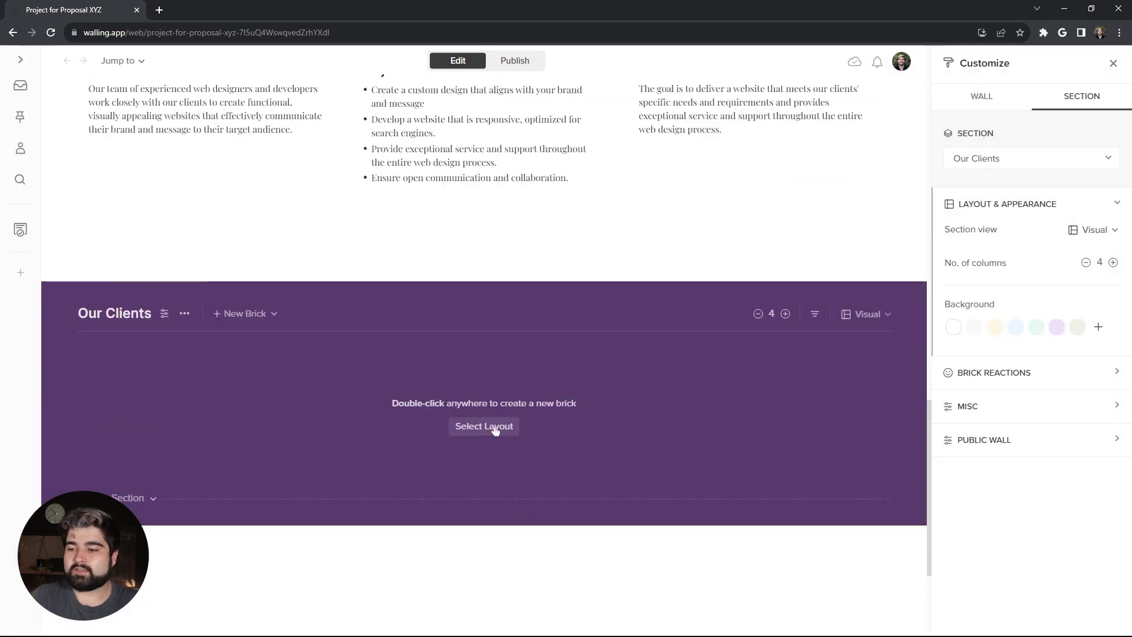
click(495, 431)
scroll(368, 448, down, 3)
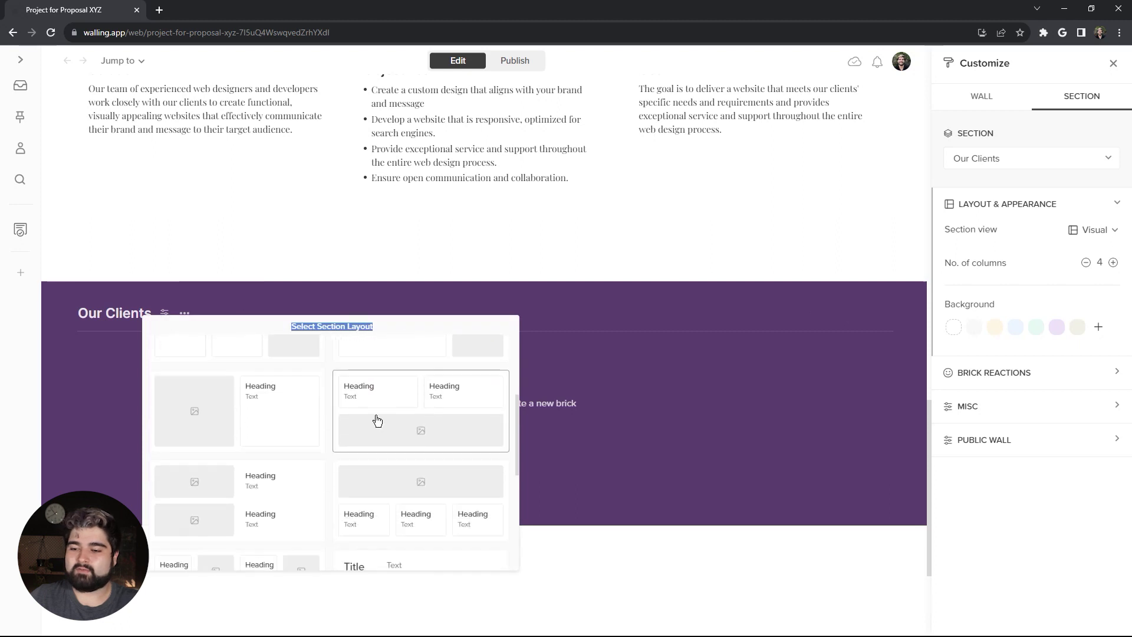
scroll(353, 459, down, 1)
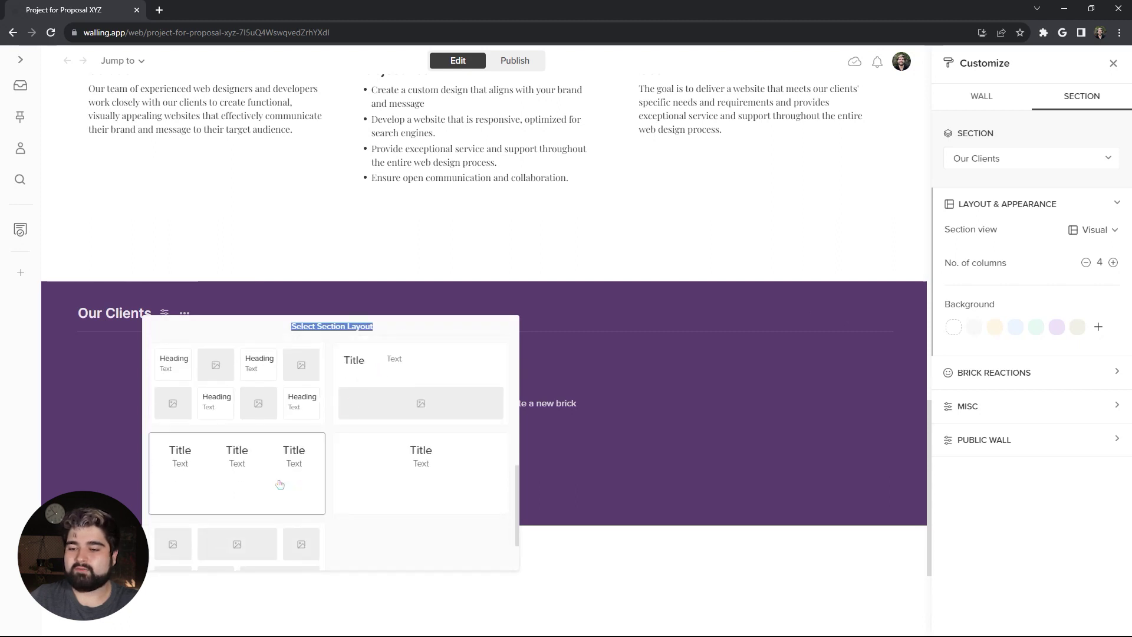
click(246, 469)
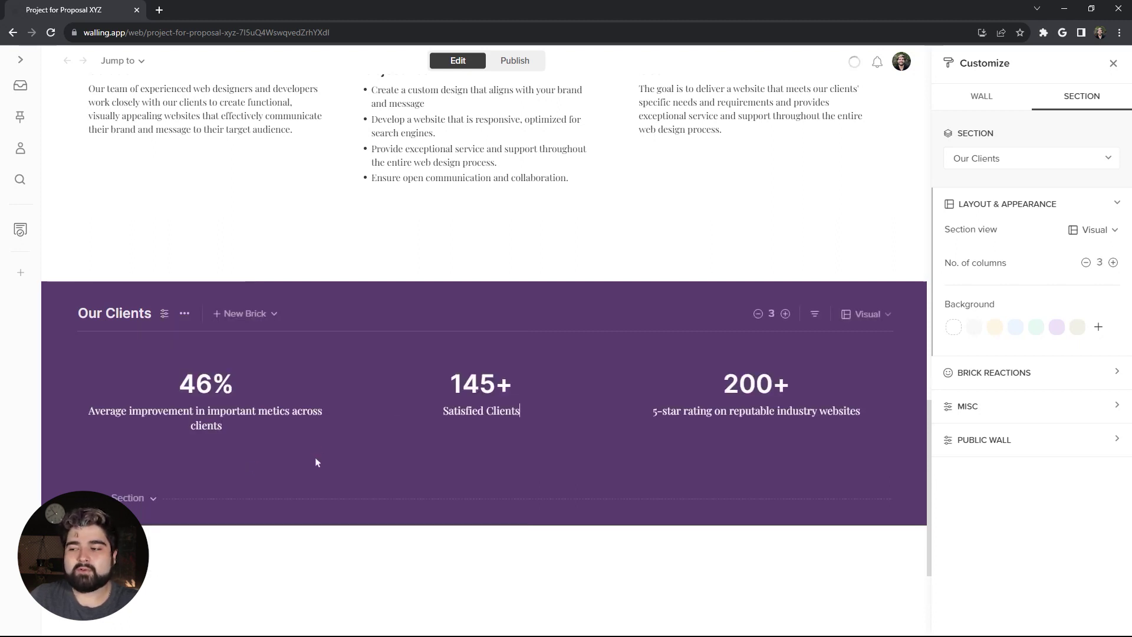
click(785, 315)
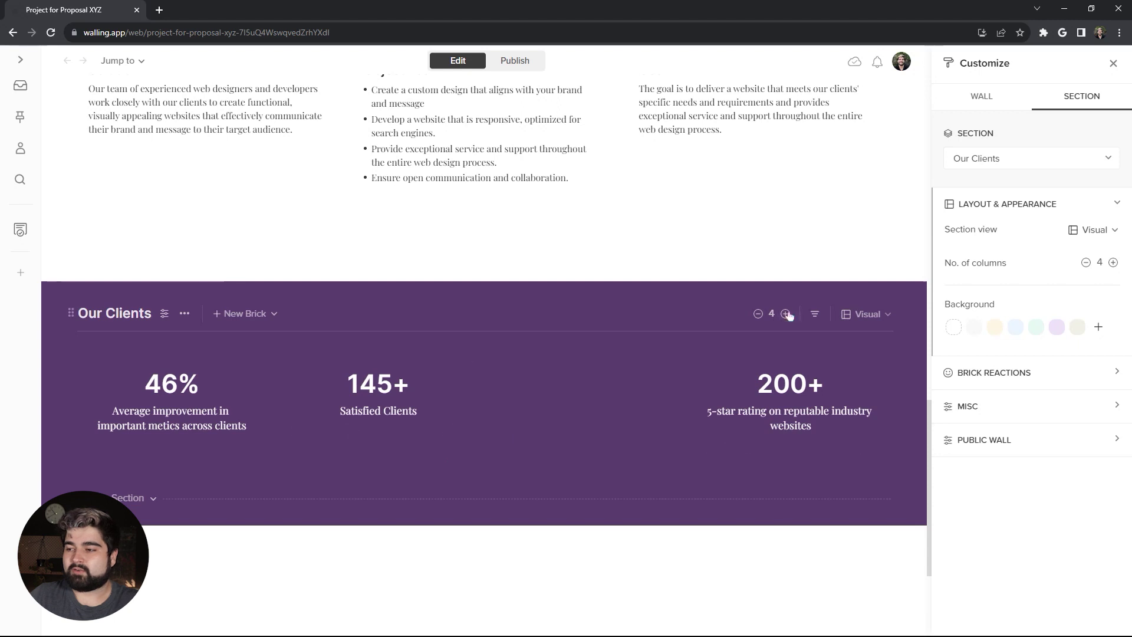
Step: Duplicate the 145+ Satisfied Clients brick into the empty third column
mouse_move(373, 421)
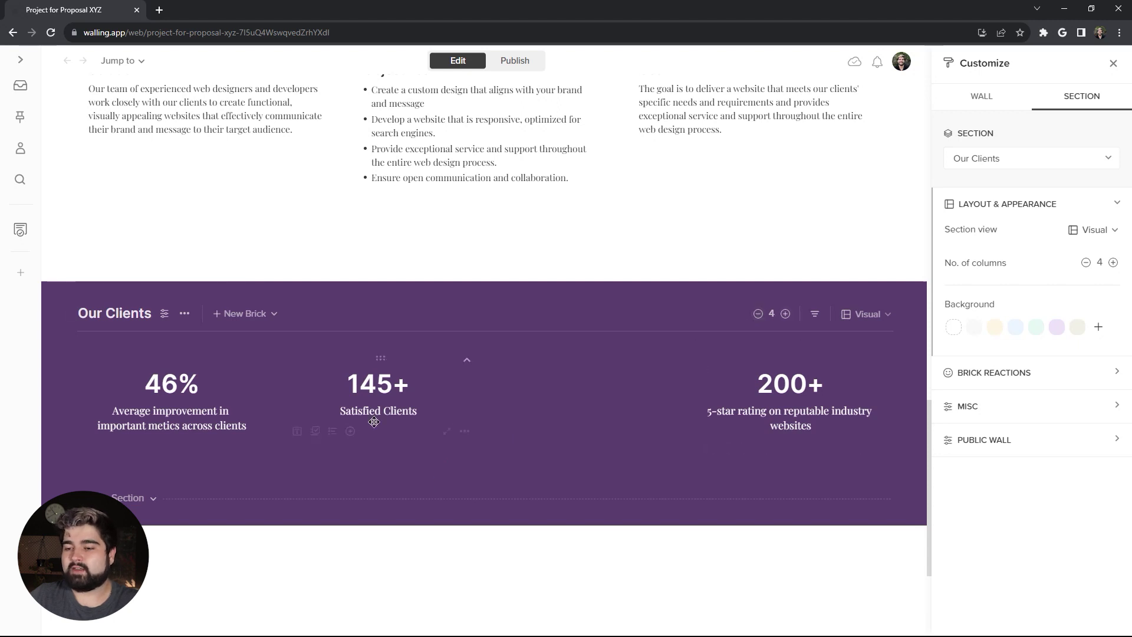
click(464, 431)
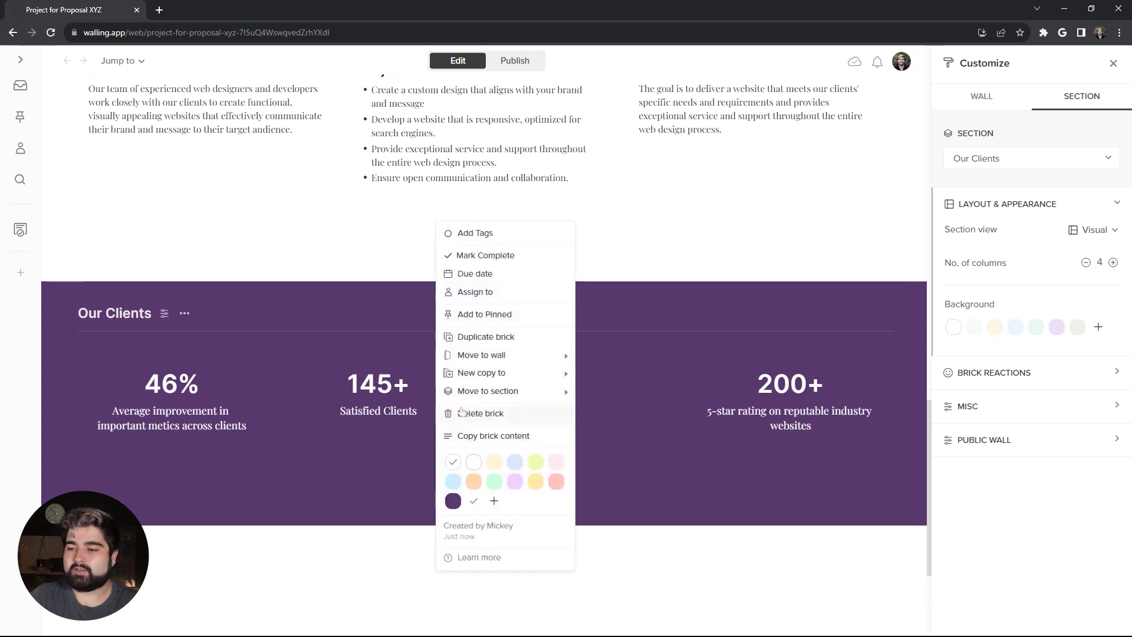
click(510, 341)
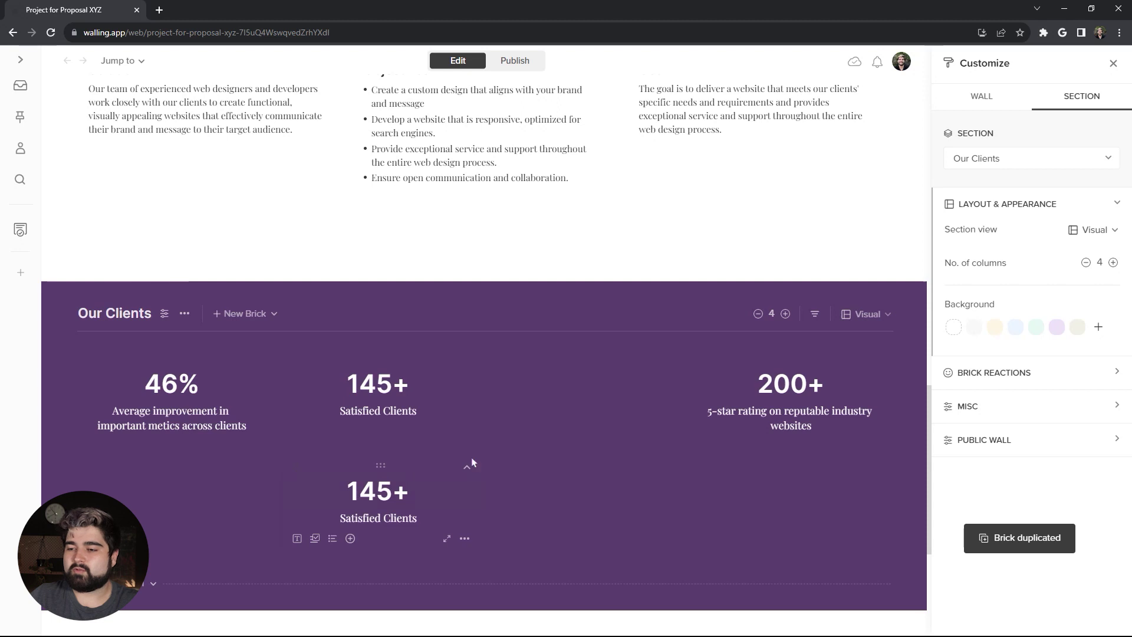
drag(471, 458, 607, 372)
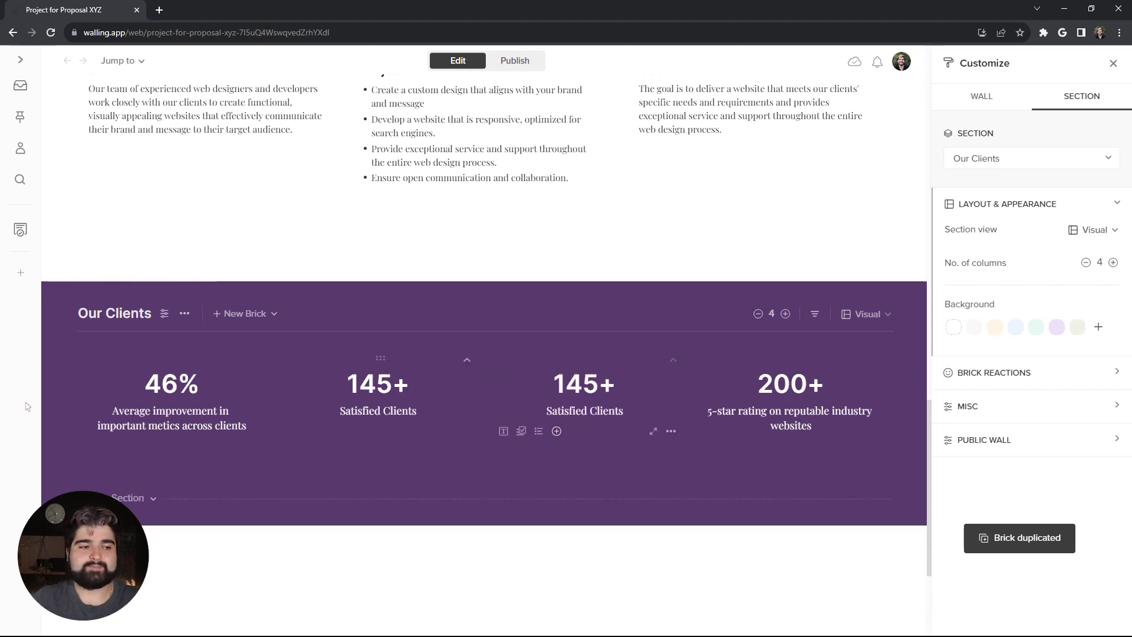
Step: Change the first stat to '64% Increase in web traffic' and the second to '100+'
text(64)
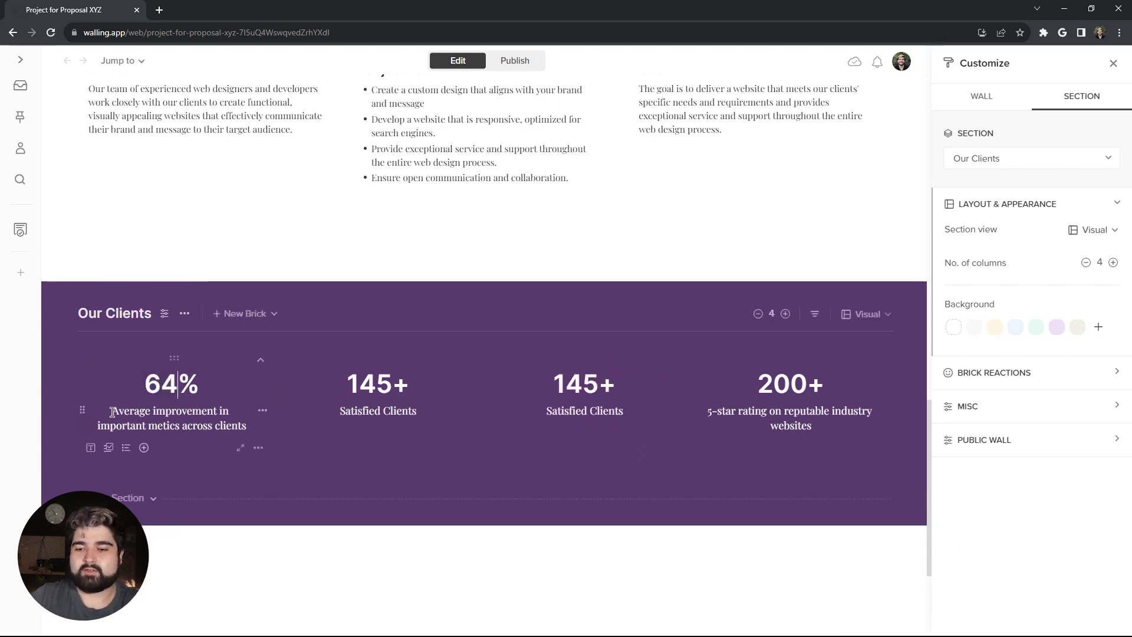
drag(113, 413, 246, 426)
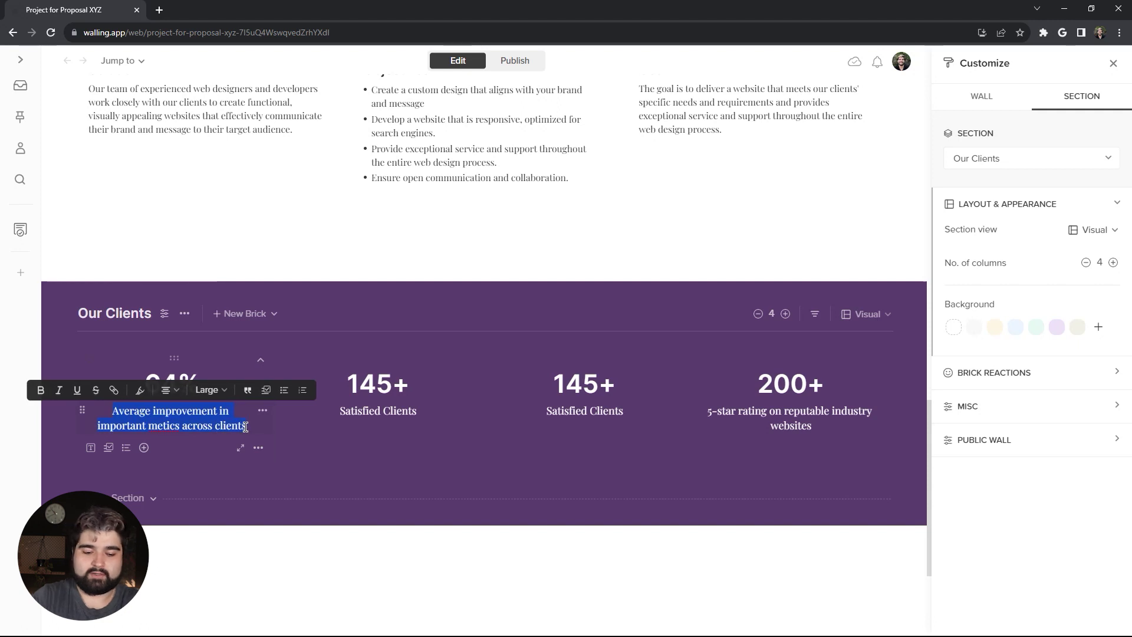
text(Increase in web)
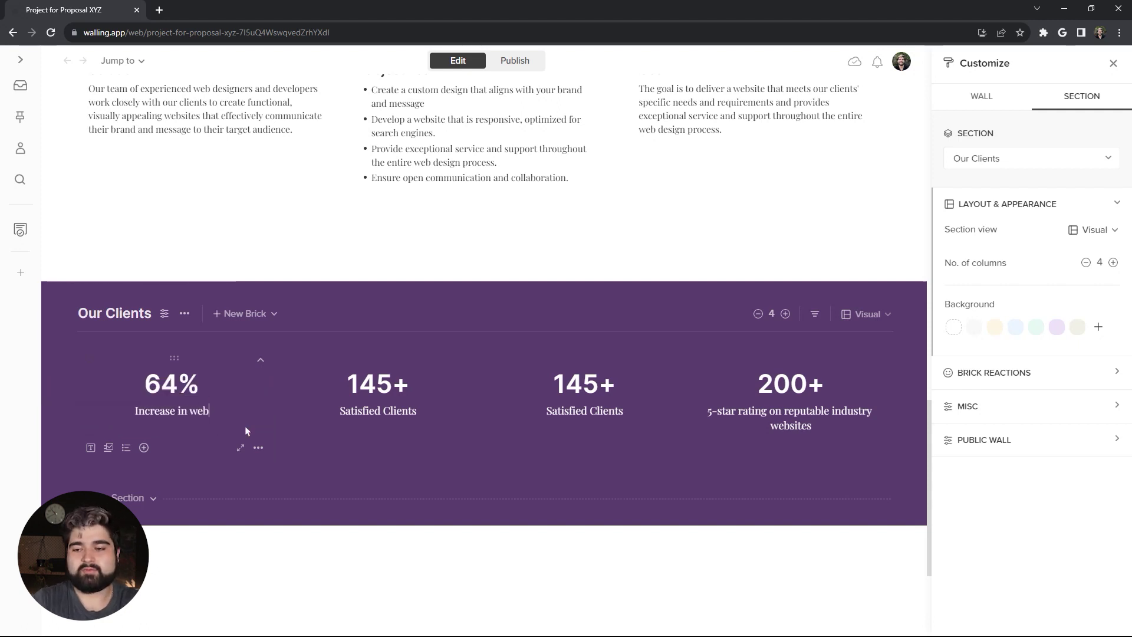
text( traffic)
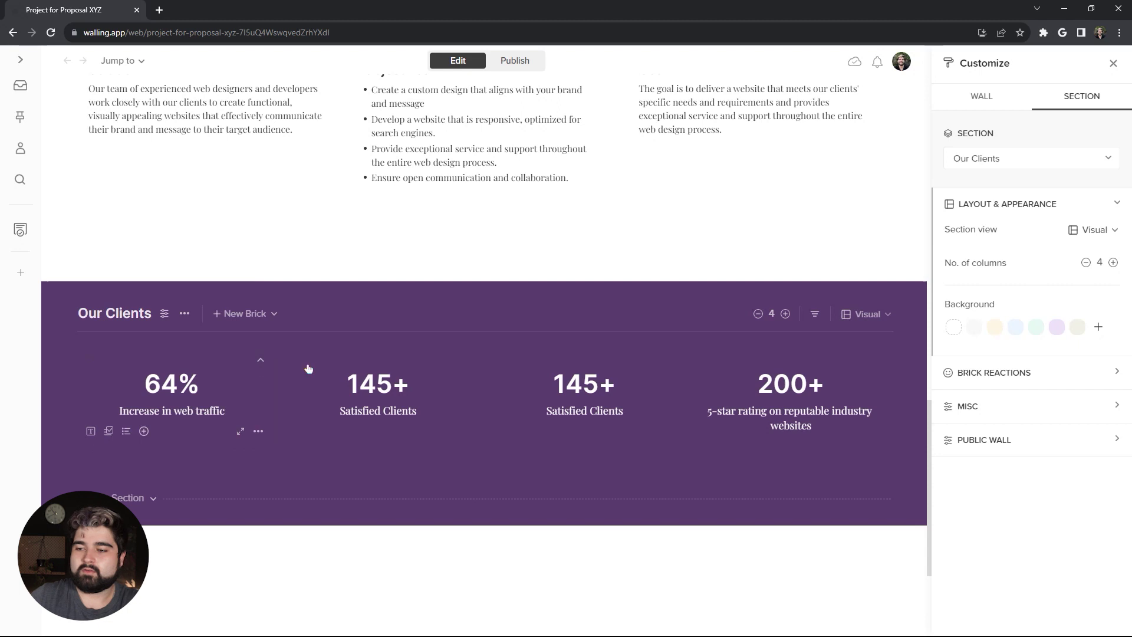
drag(360, 384, 392, 385)
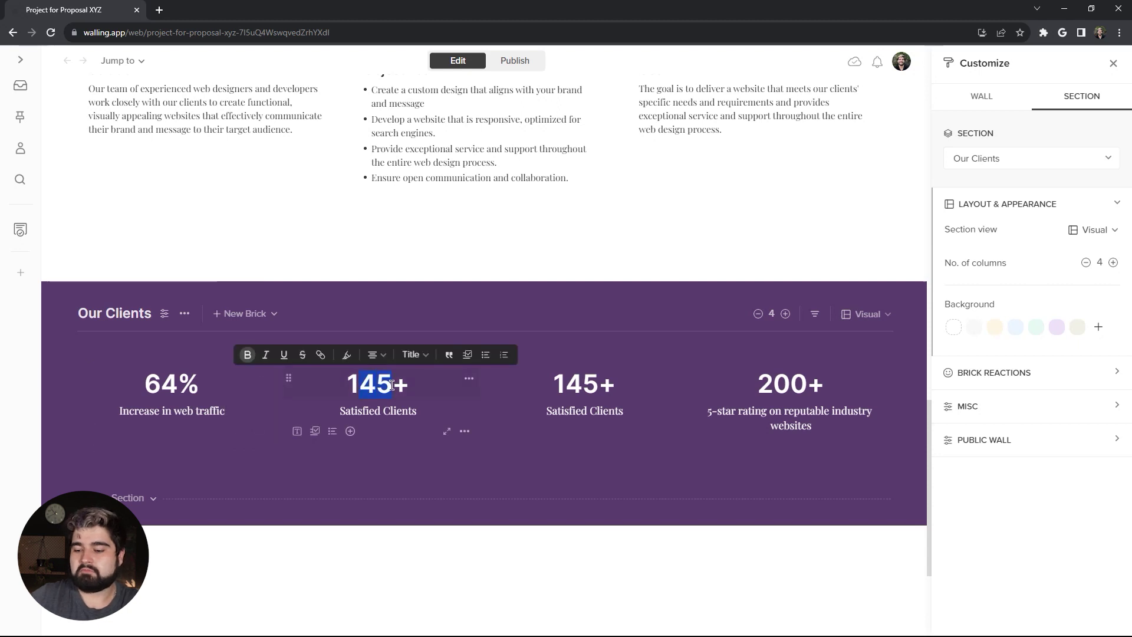
text(00)
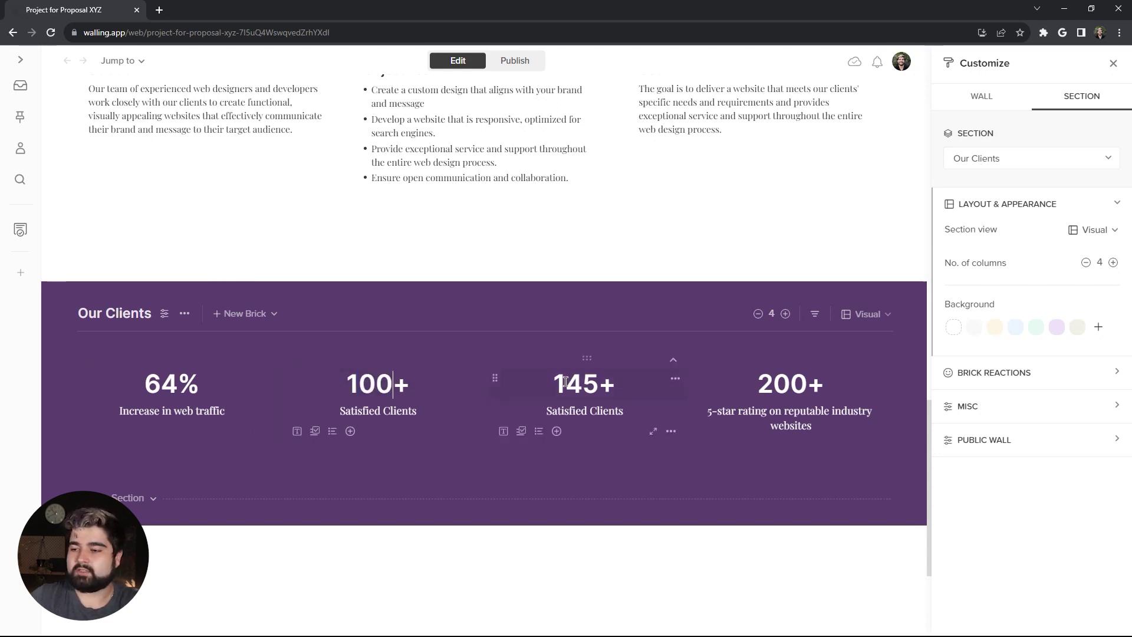
Step: Retype the third and fourth stats to '50+ 5-Star Reviews' and '15 Digital Awards'
drag(554, 380, 600, 384)
text(50)
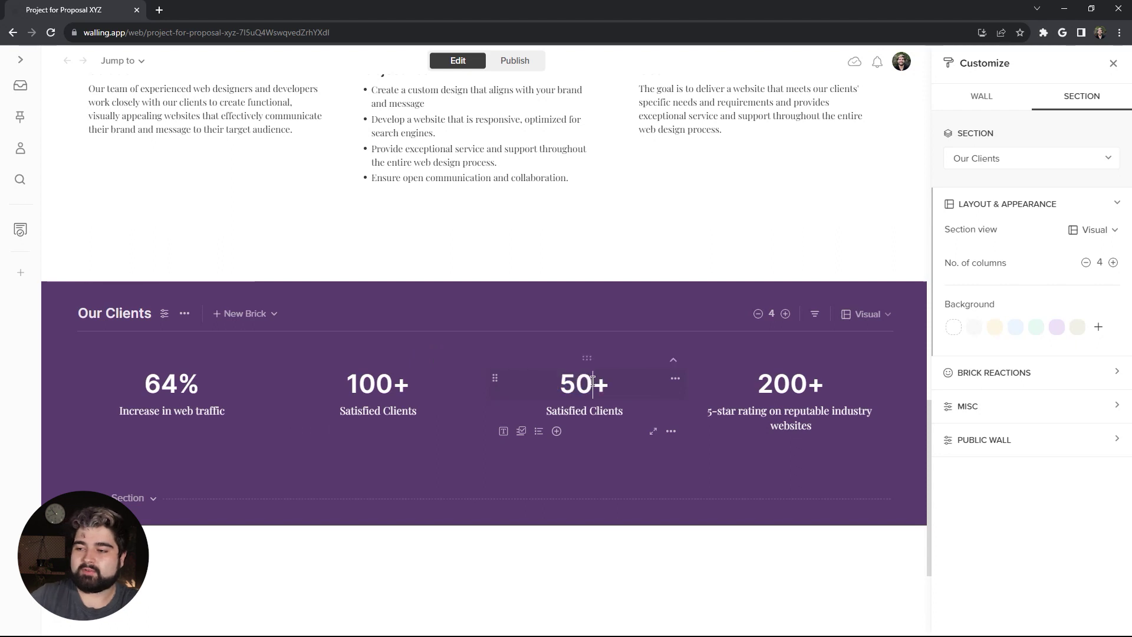
drag(545, 411, 625, 414)
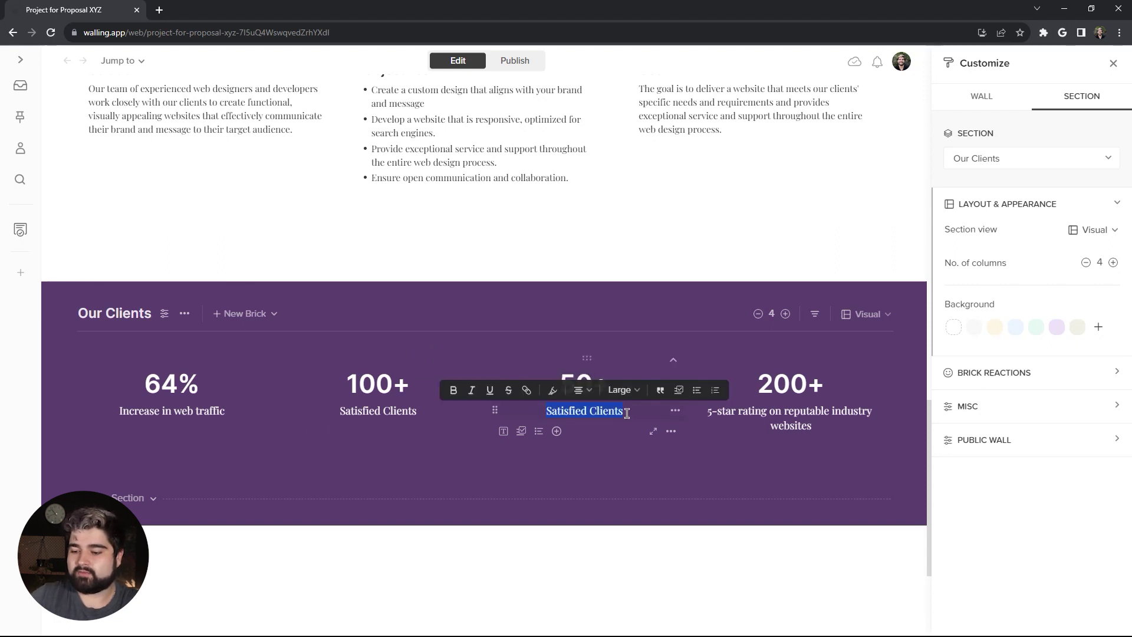
text(5-Star R)
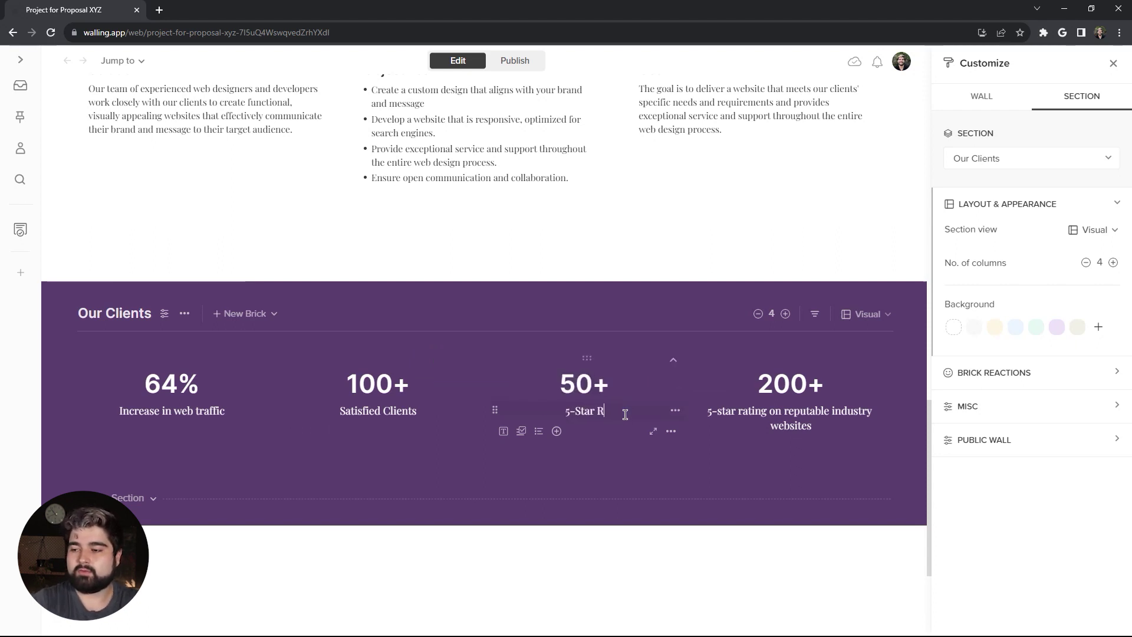
text(eviews)
drag(756, 384, 817, 381)
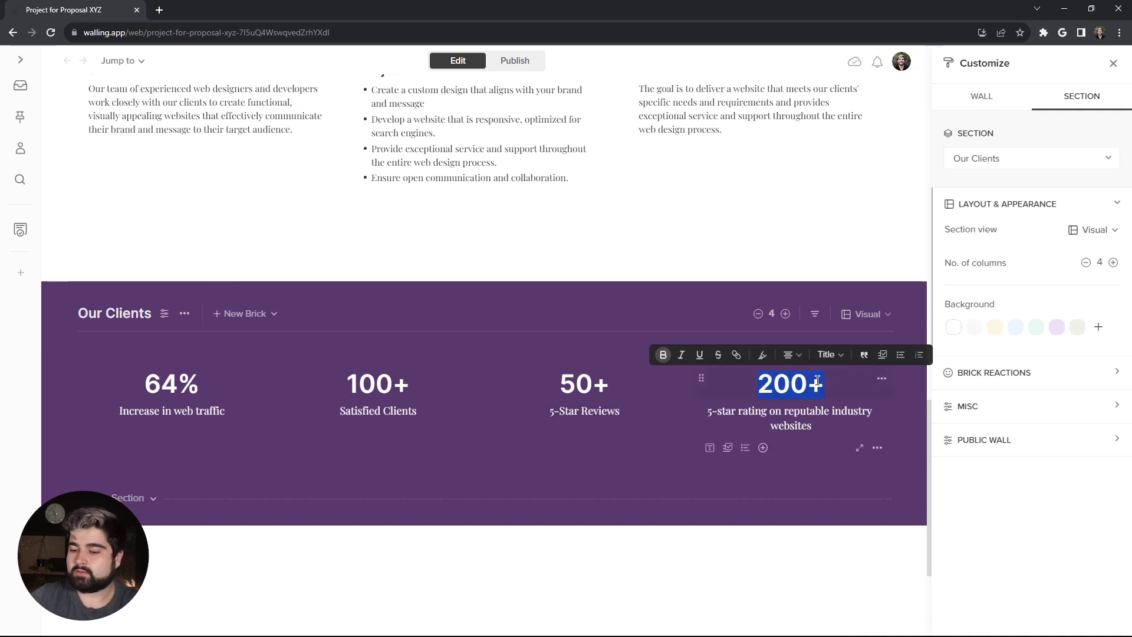
text(15)
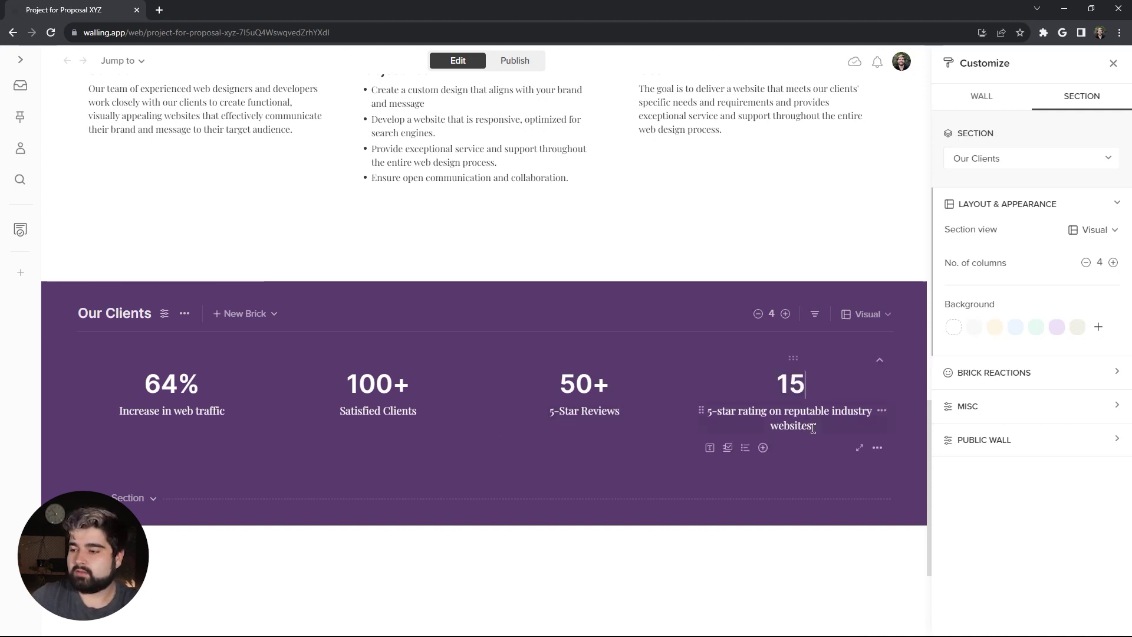
drag(814, 427, 704, 415)
text(D)
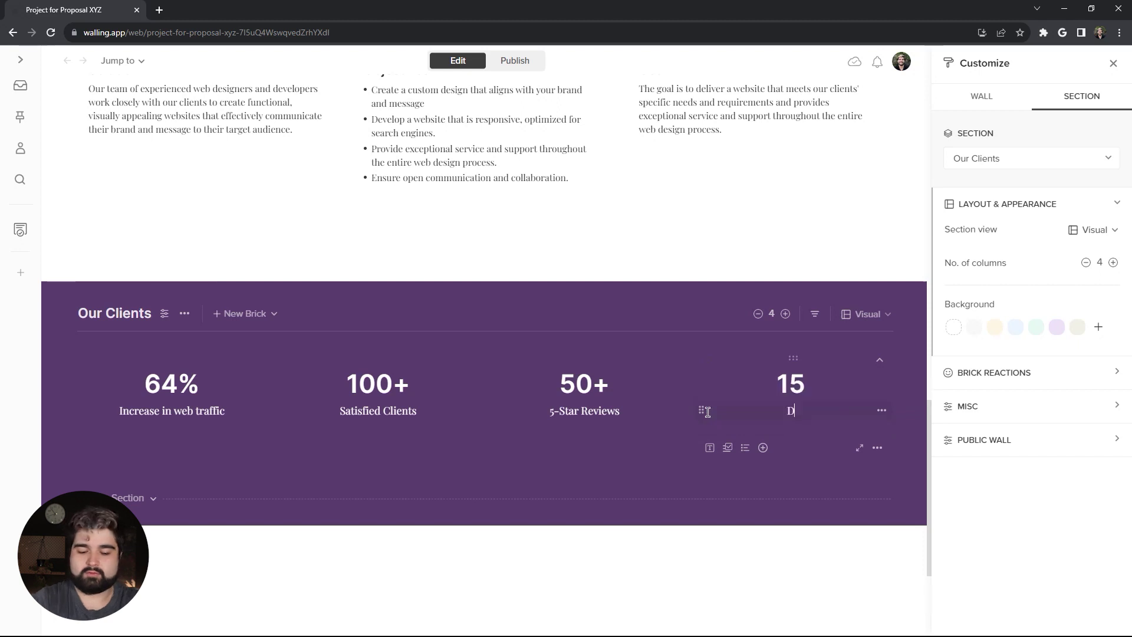
text(igital Awards)
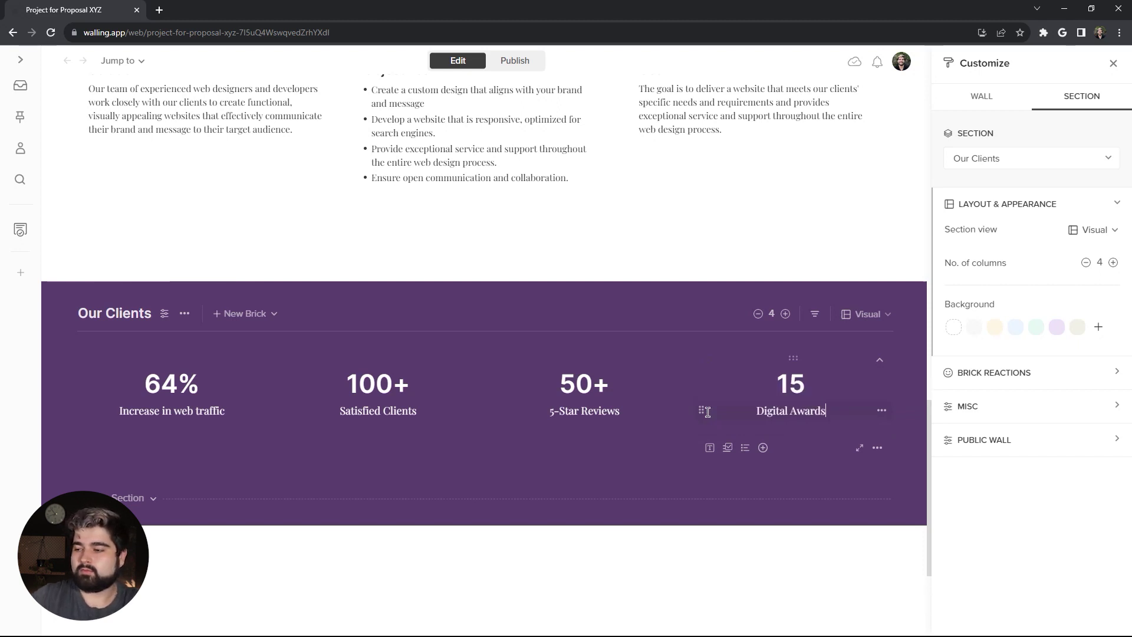
scroll(197, 334, down, 2)
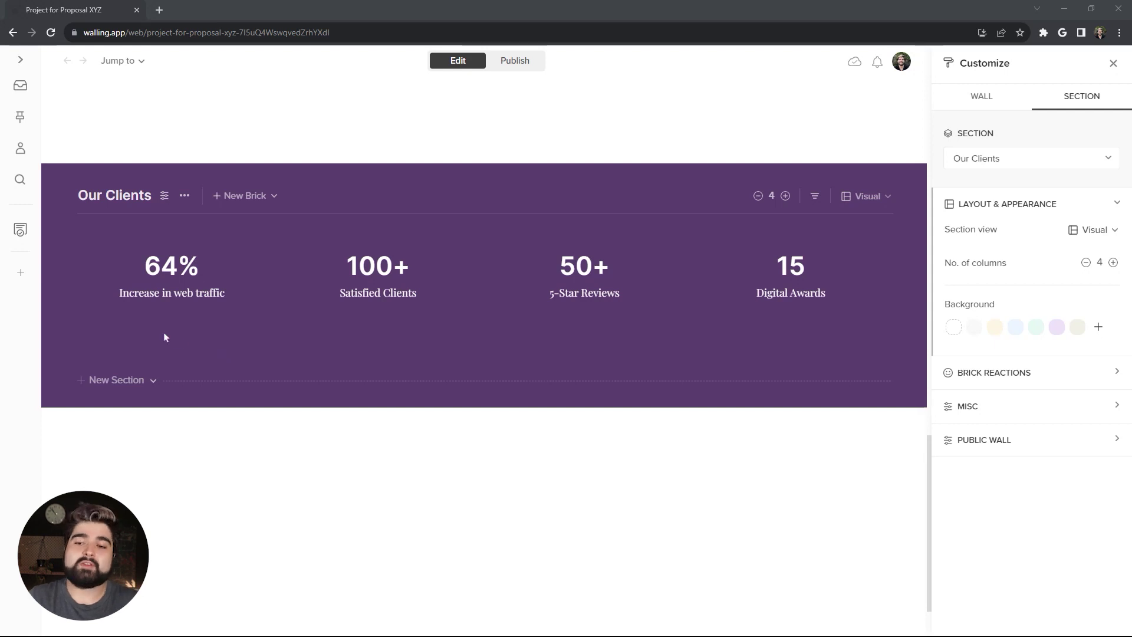
Step: Add a brick below the stats holding the uploaded Frame 214.png logo image
click(146, 345)
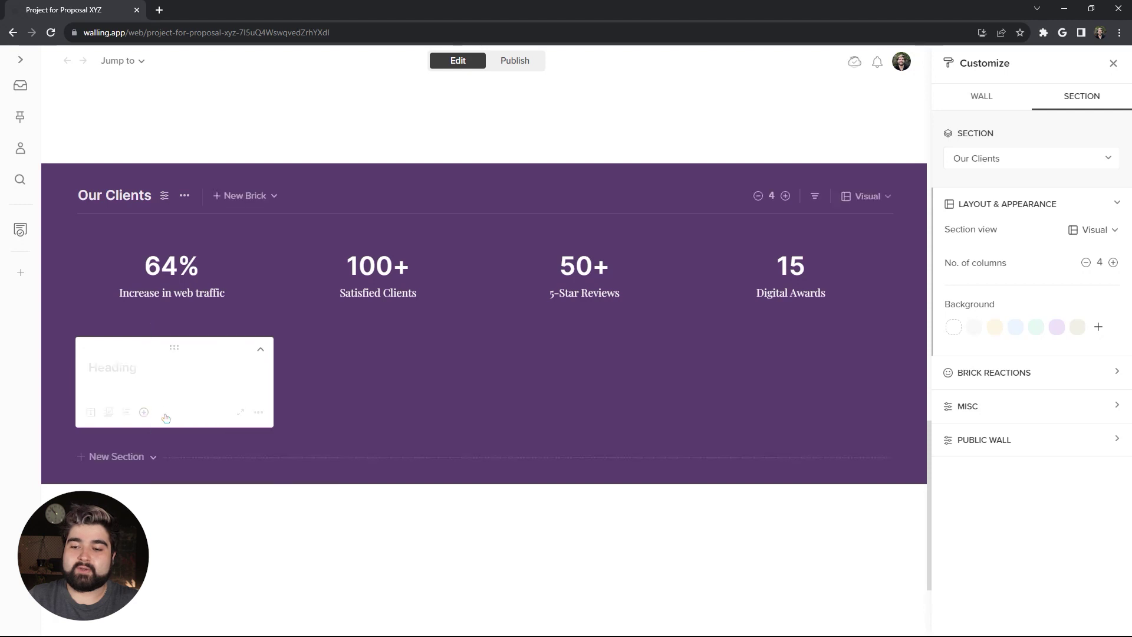
click(145, 413)
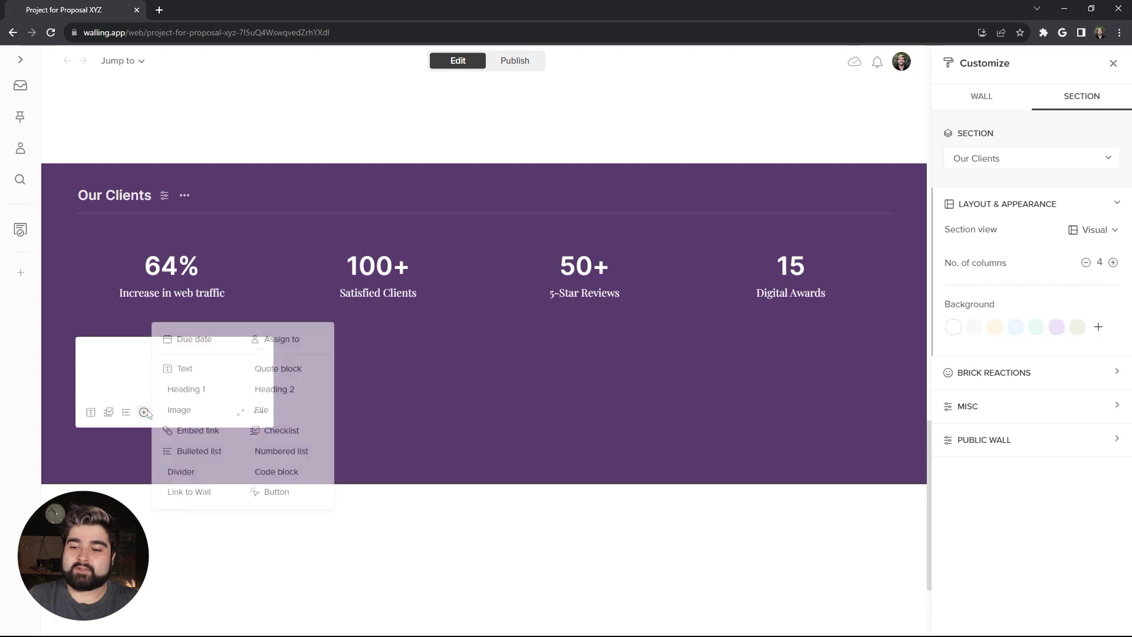
click(186, 408)
click(177, 454)
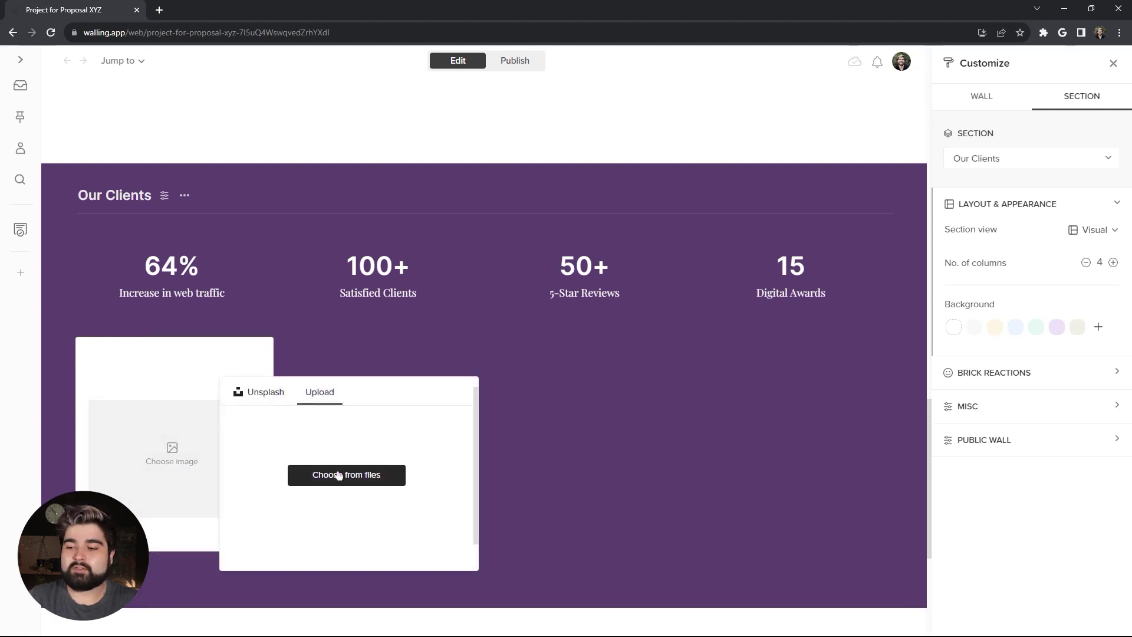
click(339, 475)
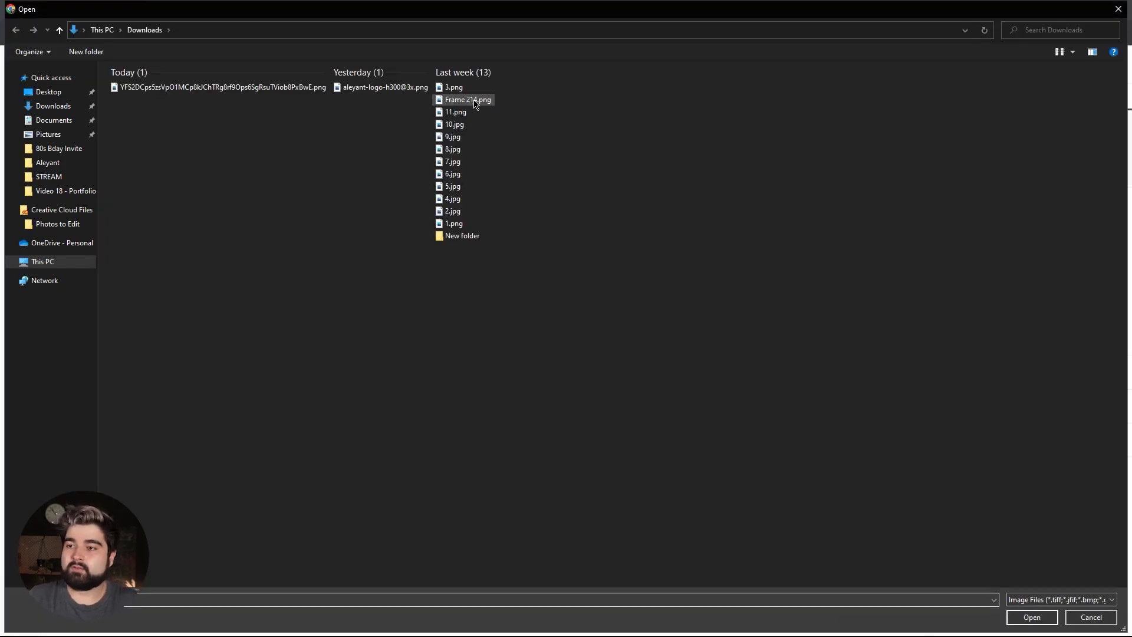
double_click(475, 100)
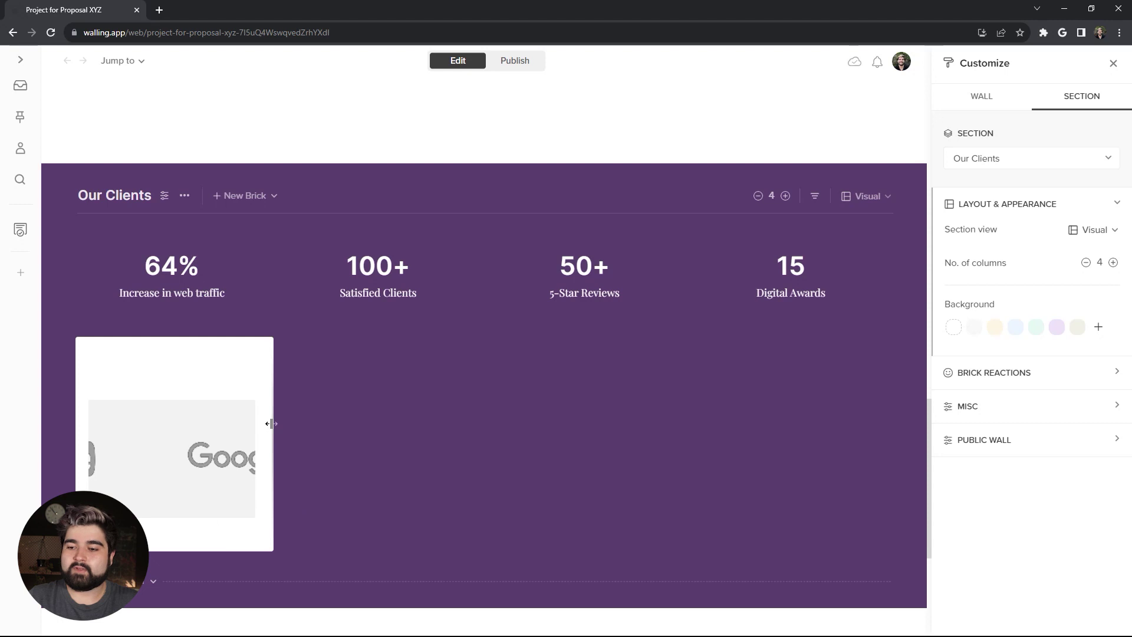
Step: Stretch the logo brick to full width, make its background transparent, and delete the empty line
drag(276, 424, 883, 405)
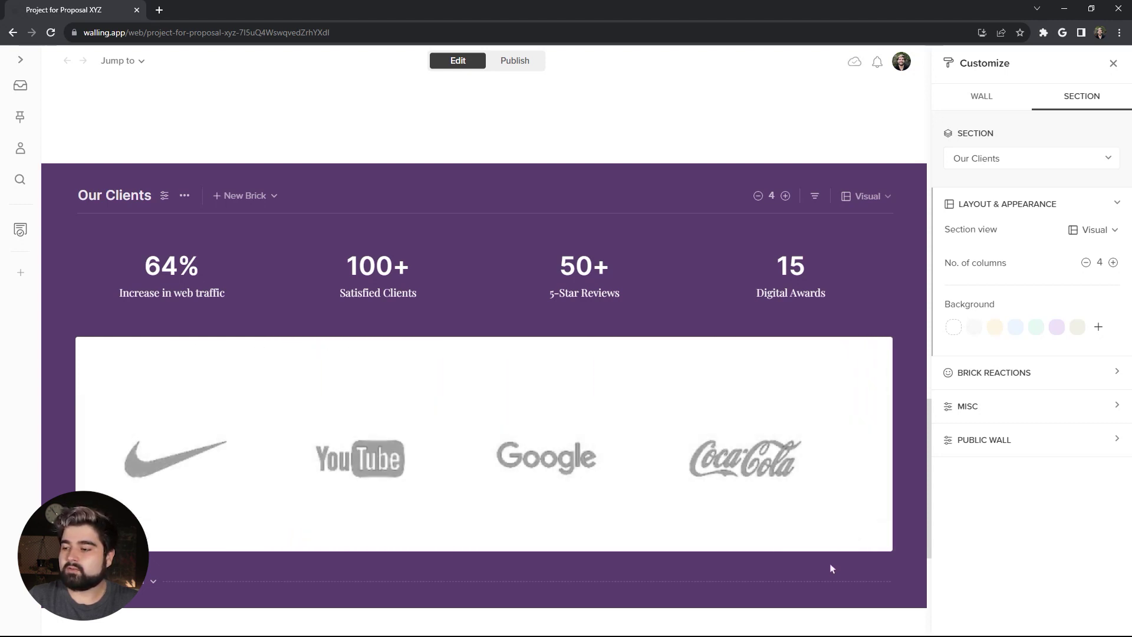
right_click(806, 533)
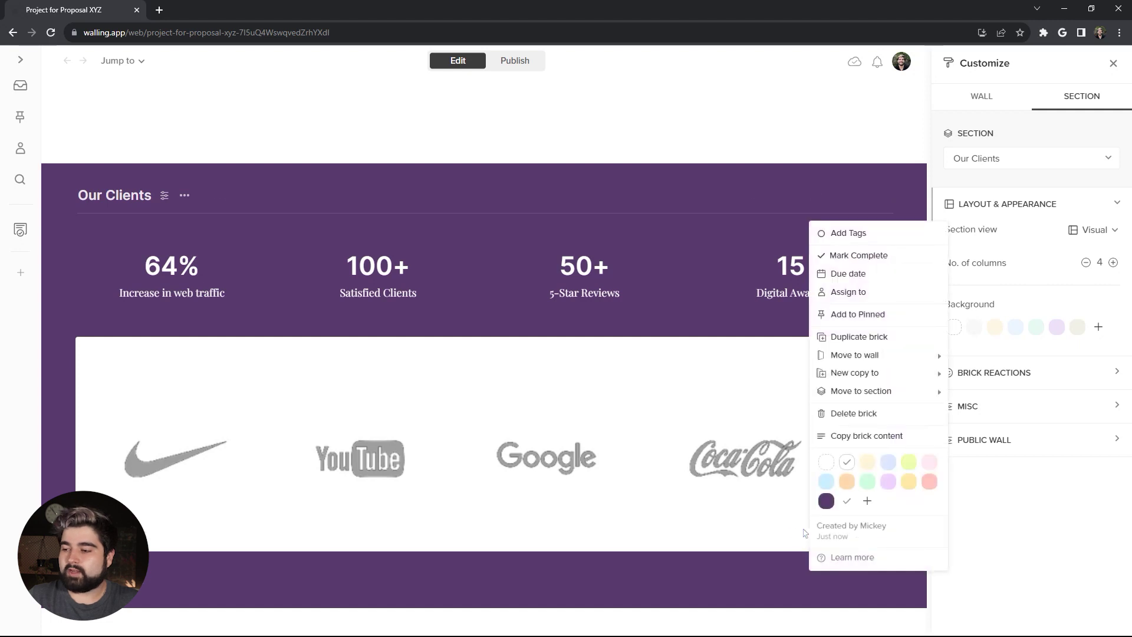
click(828, 463)
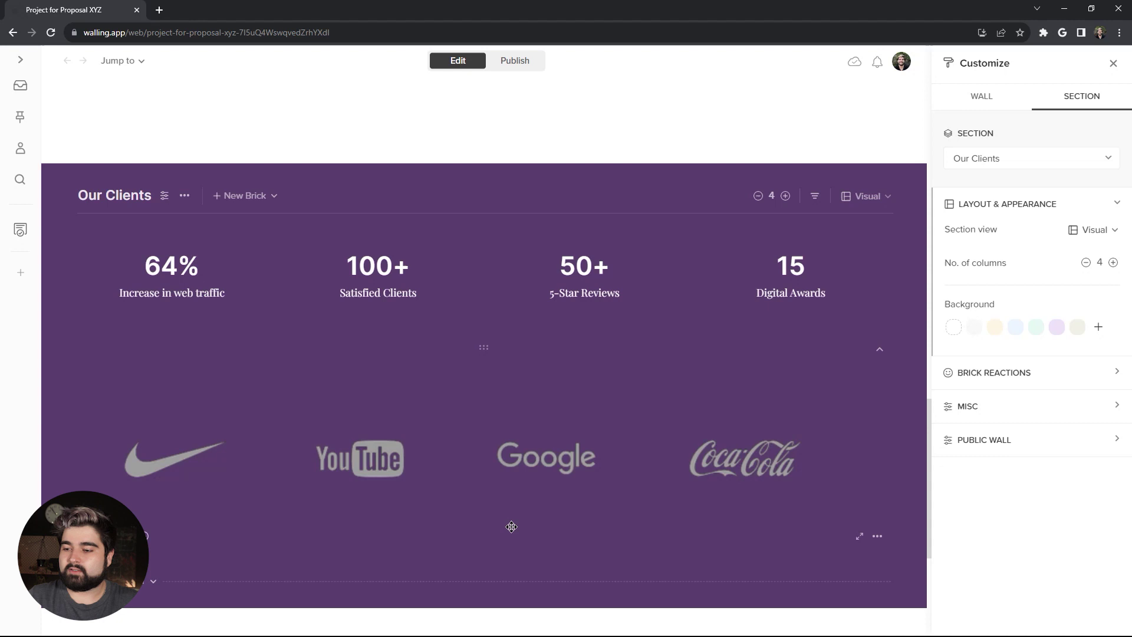
click(121, 384)
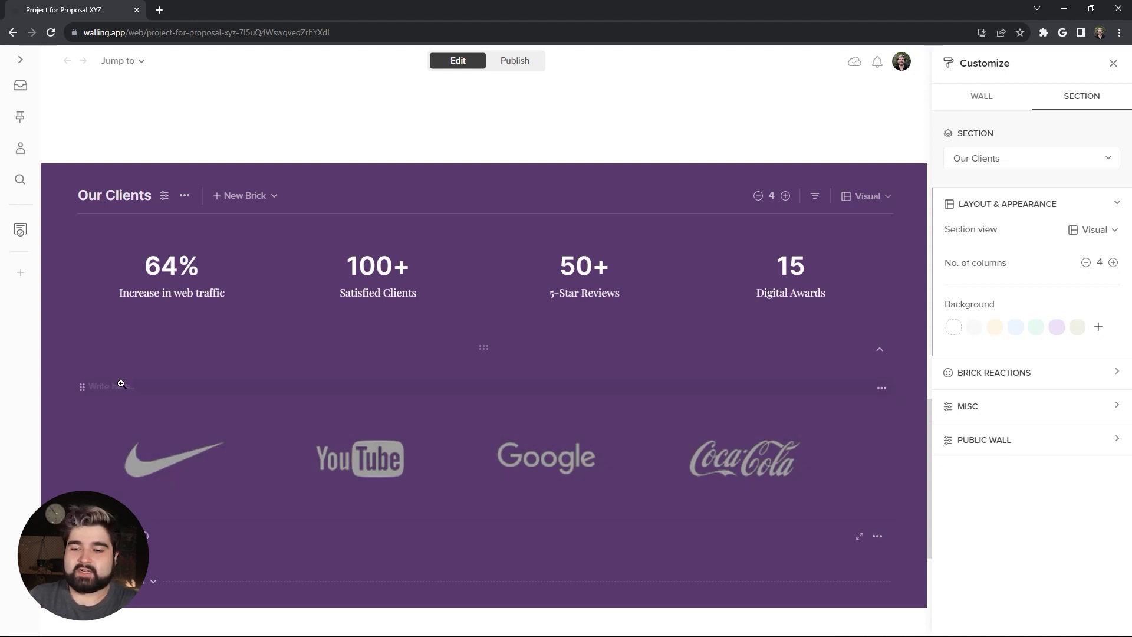
key(BackSpace)
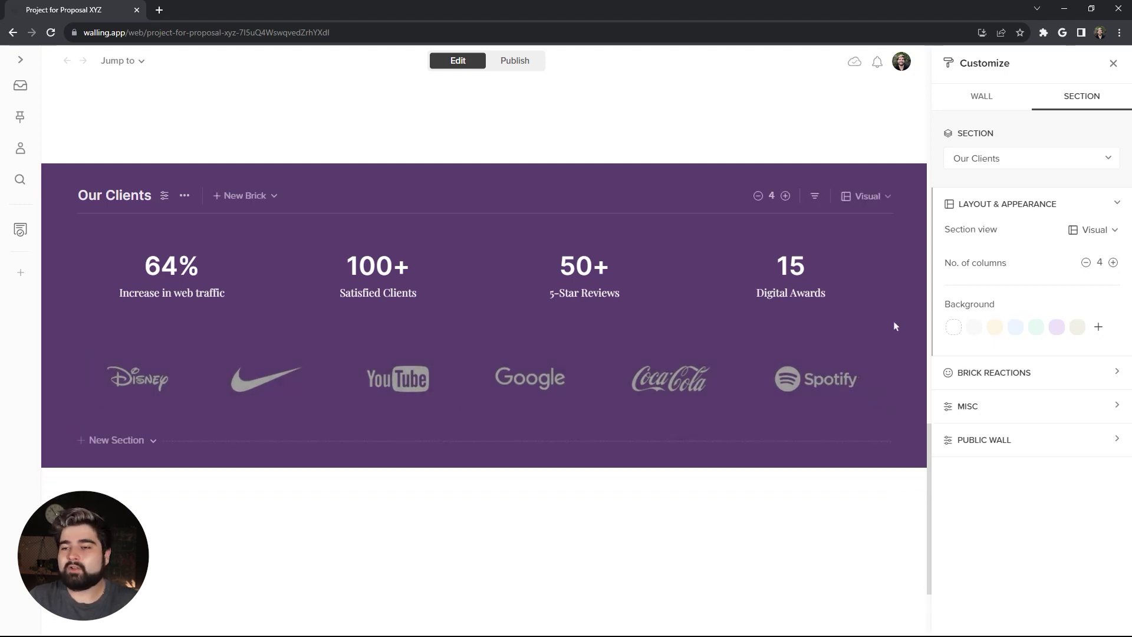
Step: Publish the wall, return to editing, and title the new empty section 'Estimated Budget'
click(512, 64)
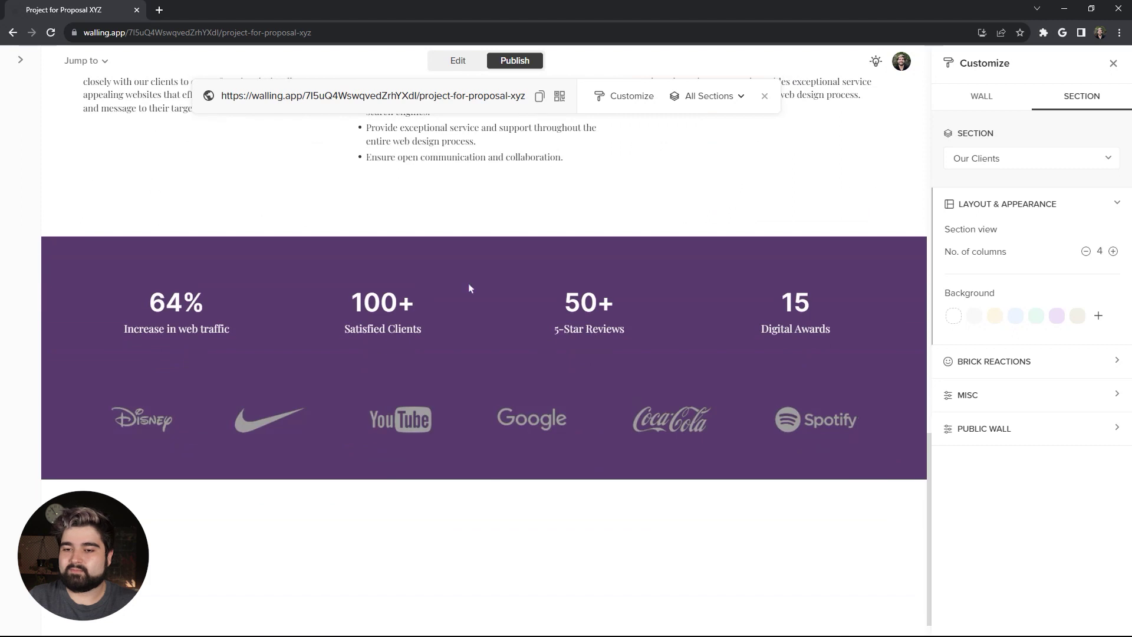
click(458, 61)
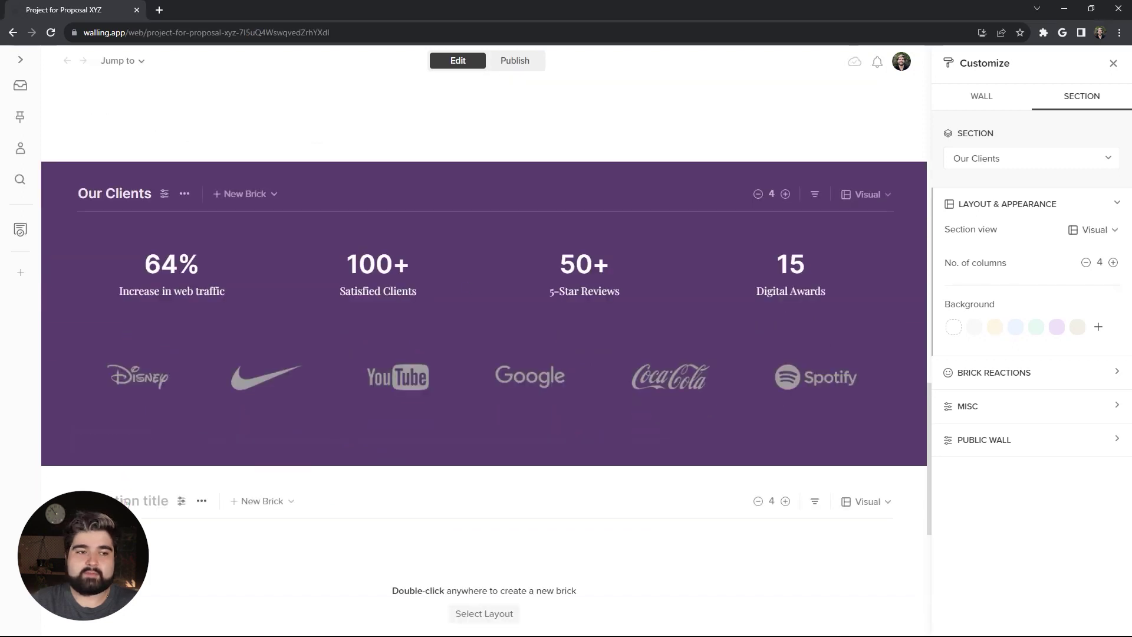
click(126, 501)
text(Estimated Bu)
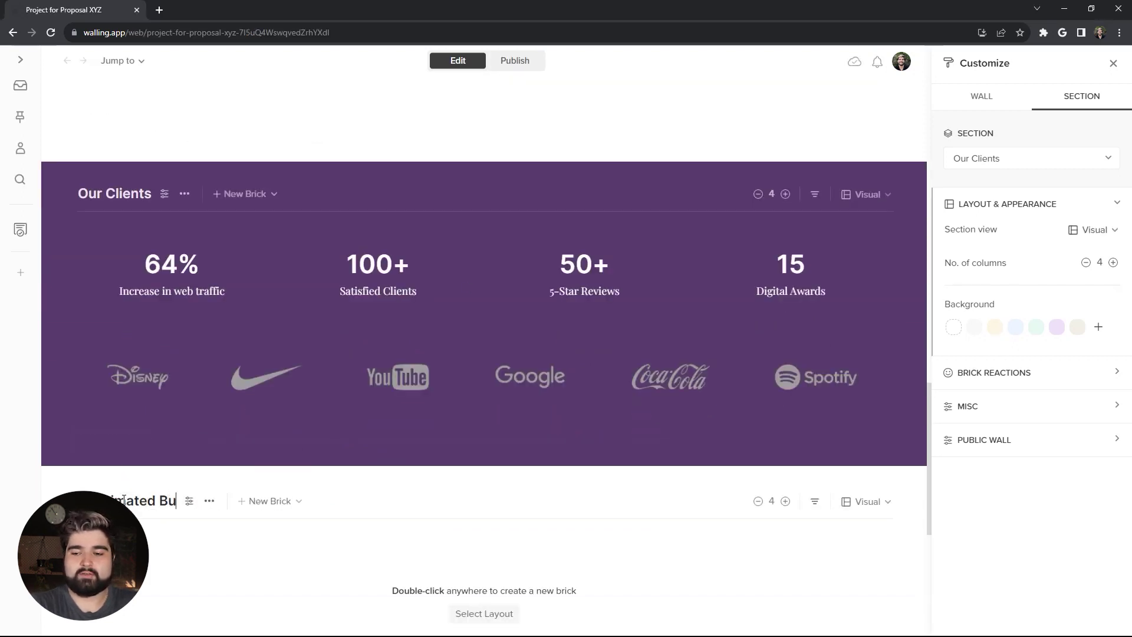
text(dget)
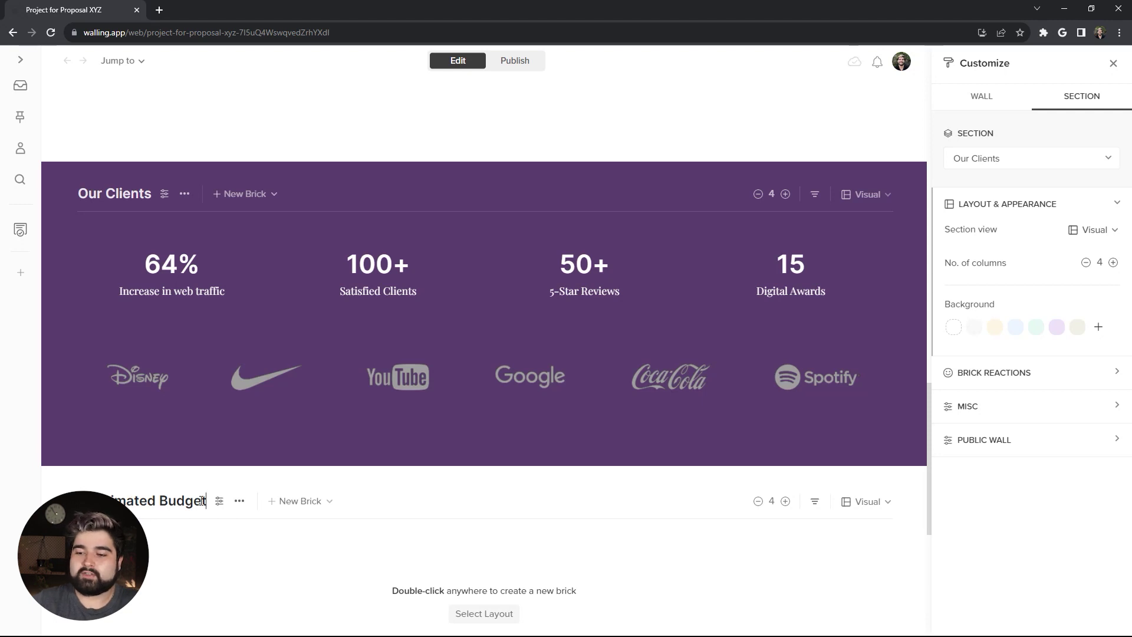
key(Return)
Step: Turn off Collapsible section in the Estimated Budget section's Misc settings
click(1005, 408)
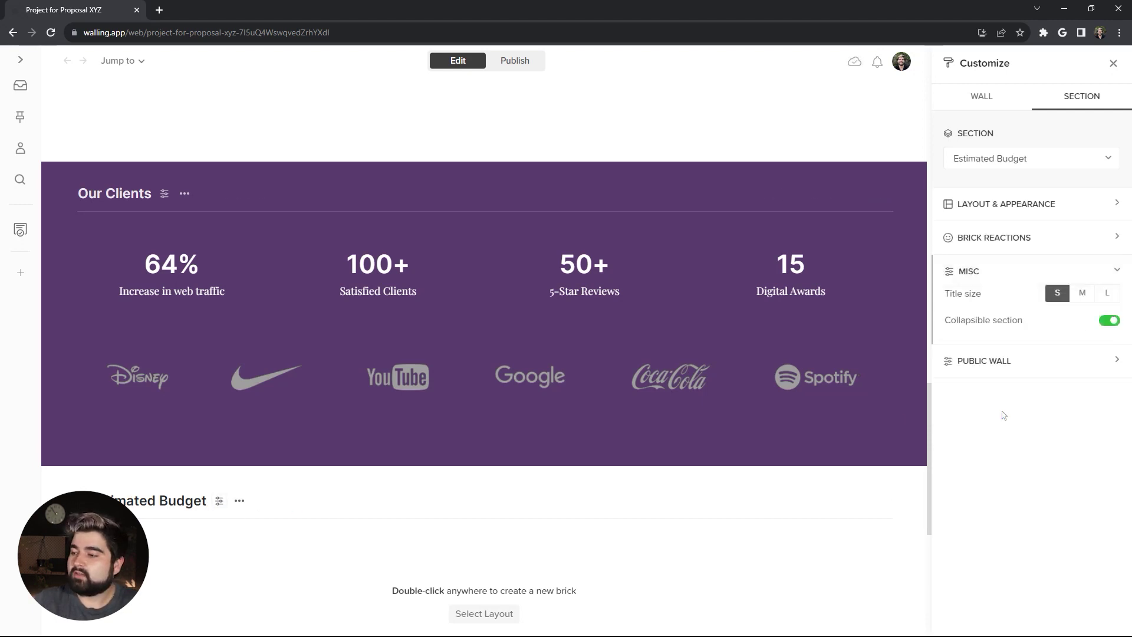
click(1109, 320)
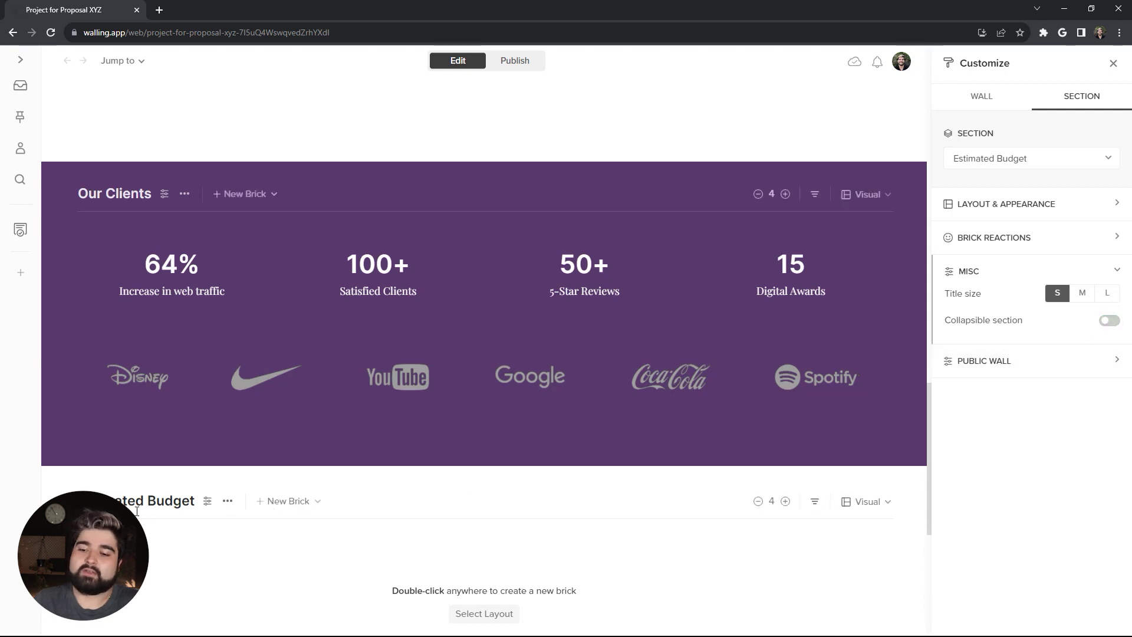
scroll(183, 501, up, 10)
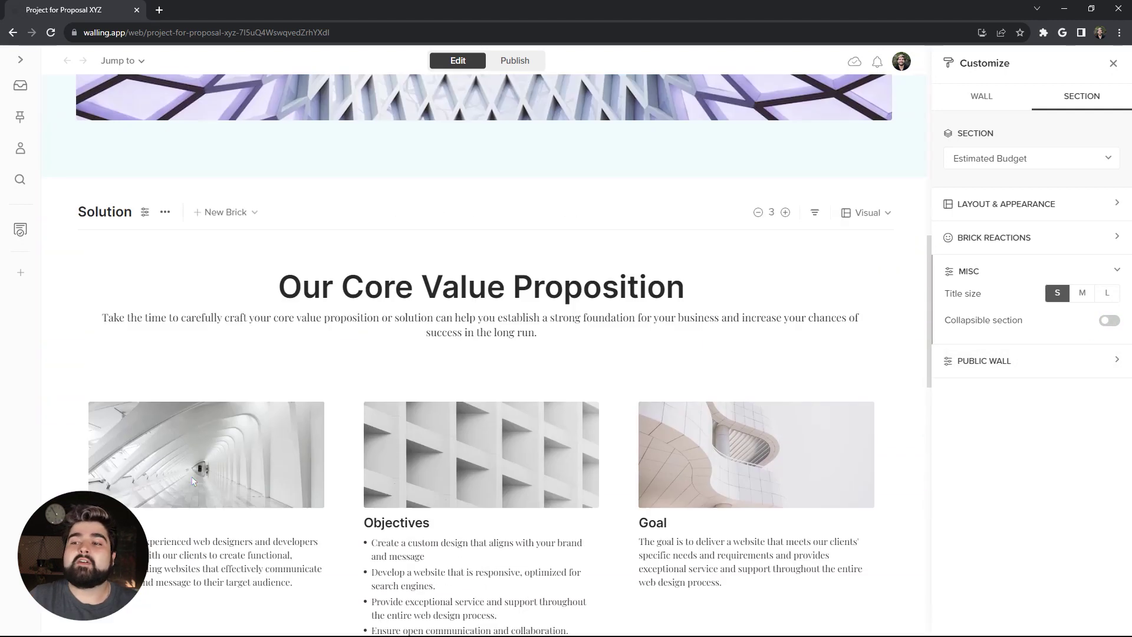
scroll(201, 472, up, 10)
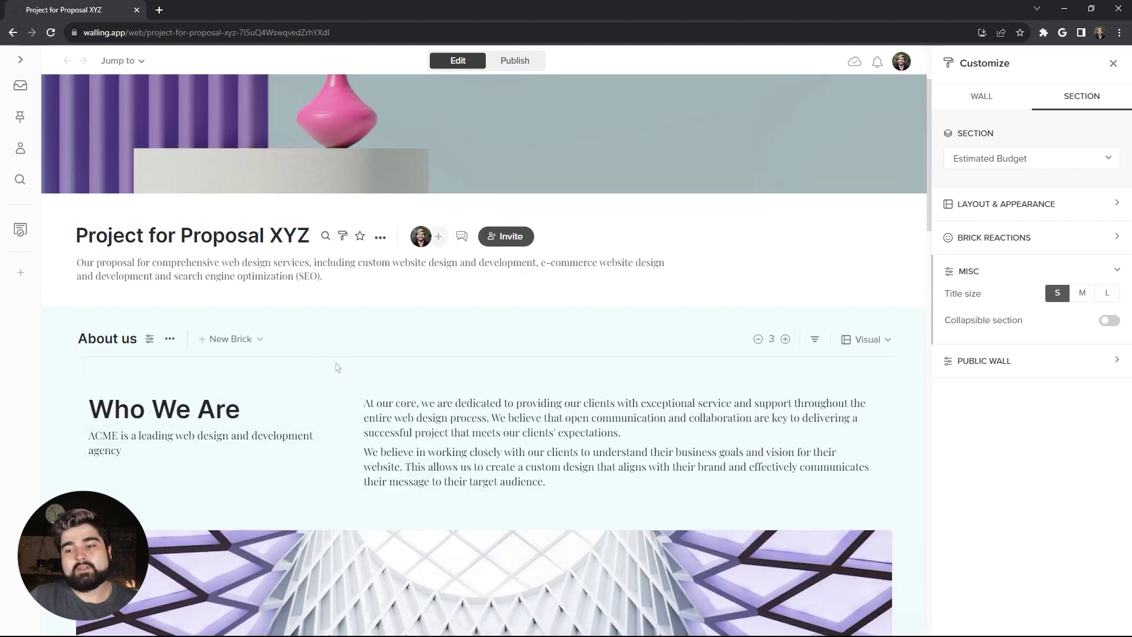
scroll(318, 366, down, 15)
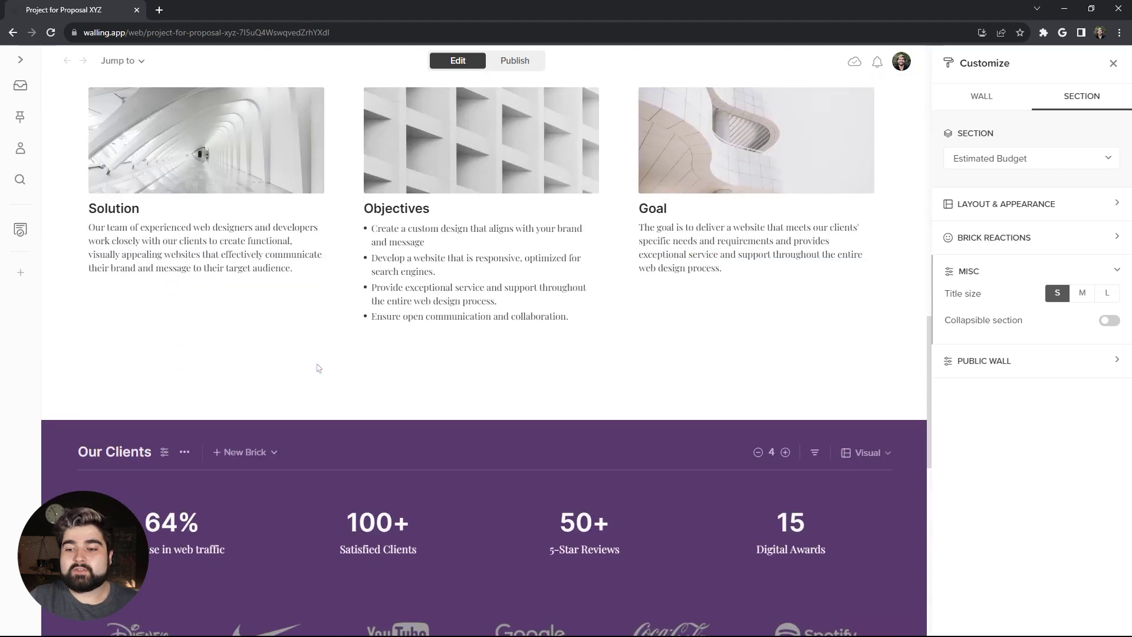
scroll(327, 382, down, 7)
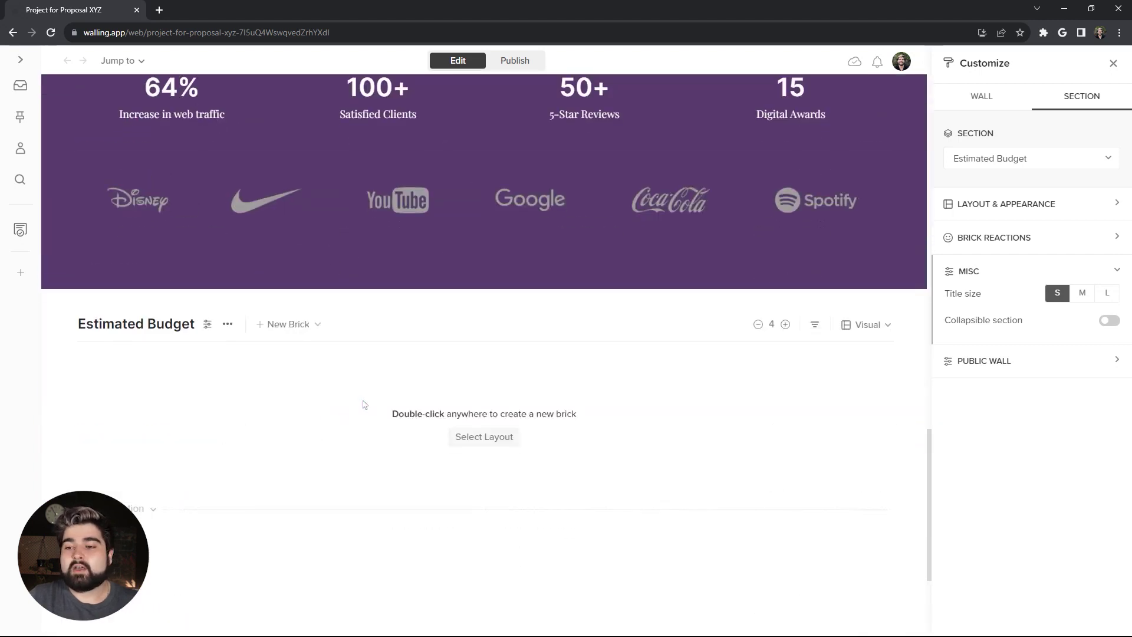
Step: Lay out the Estimated Budget section as a table
click(867, 324)
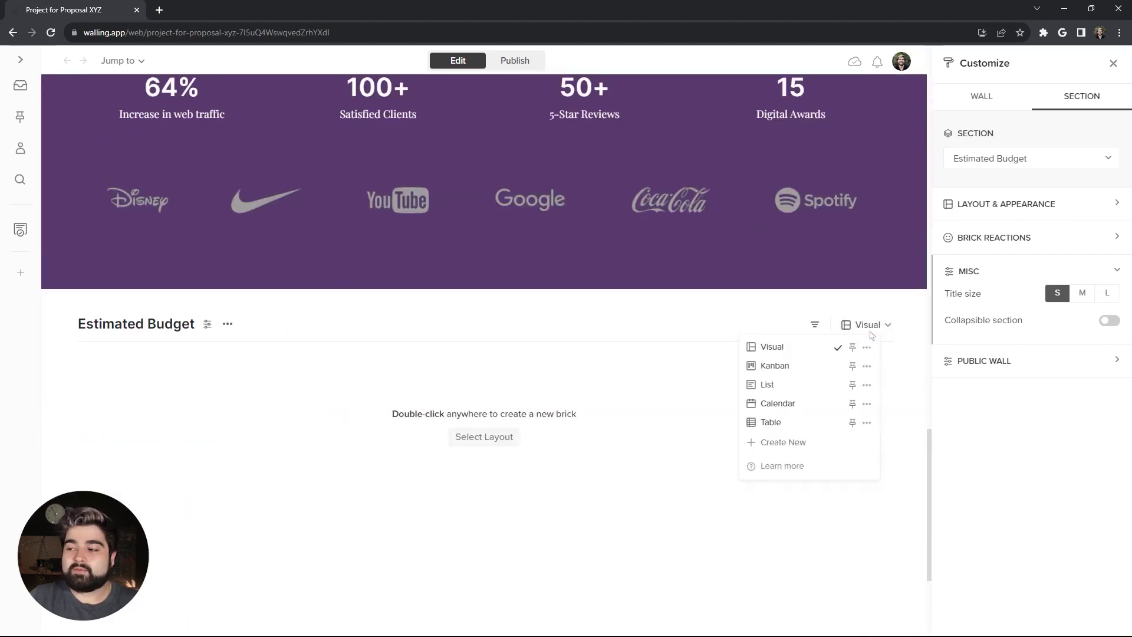
click(786, 423)
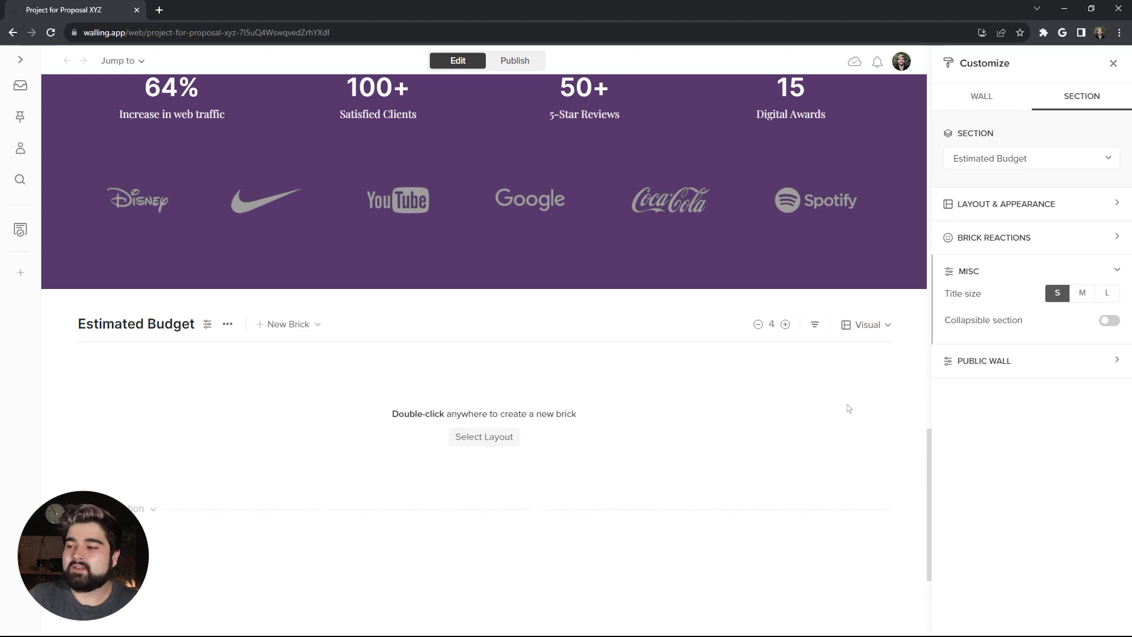
click(879, 326)
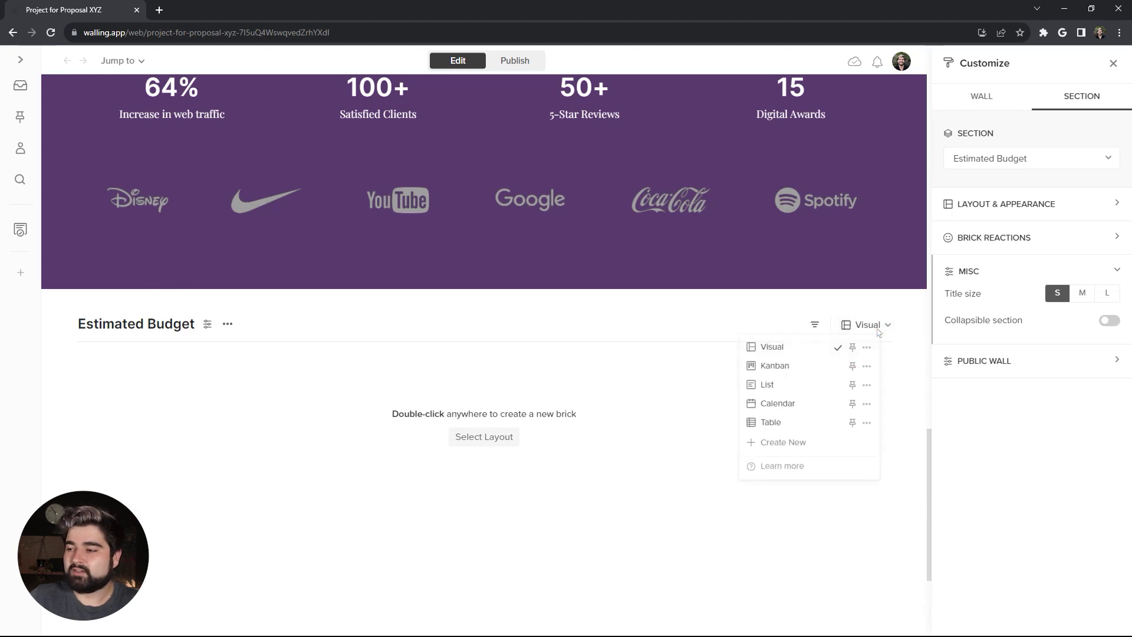
click(802, 425)
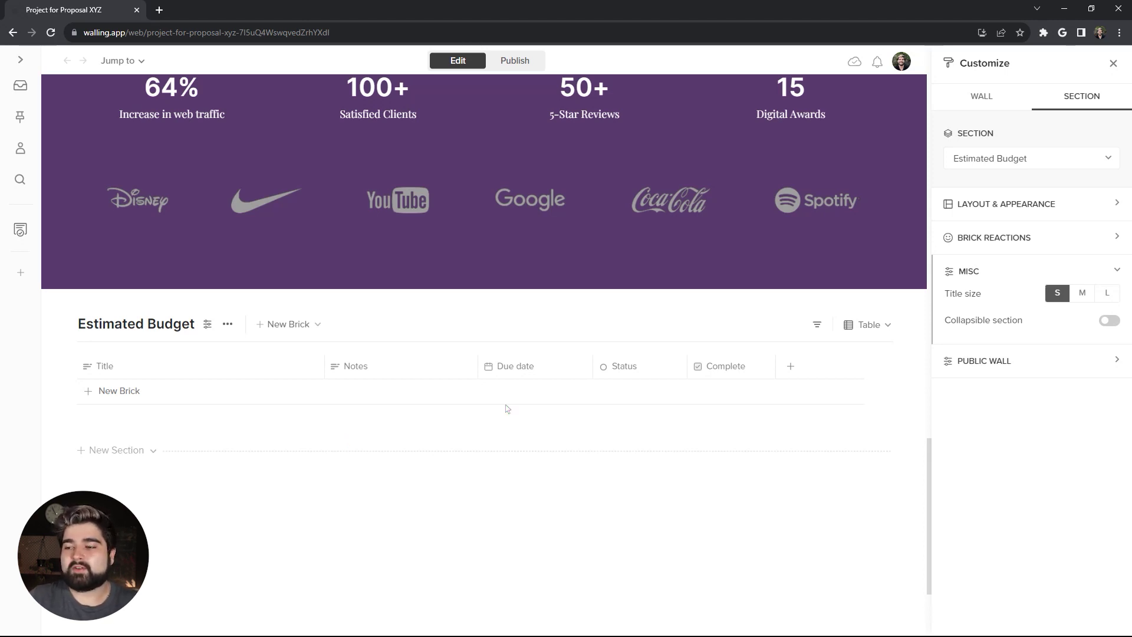
Step: Delete the Status and Complete columns from the budget table
mouse_move(676, 366)
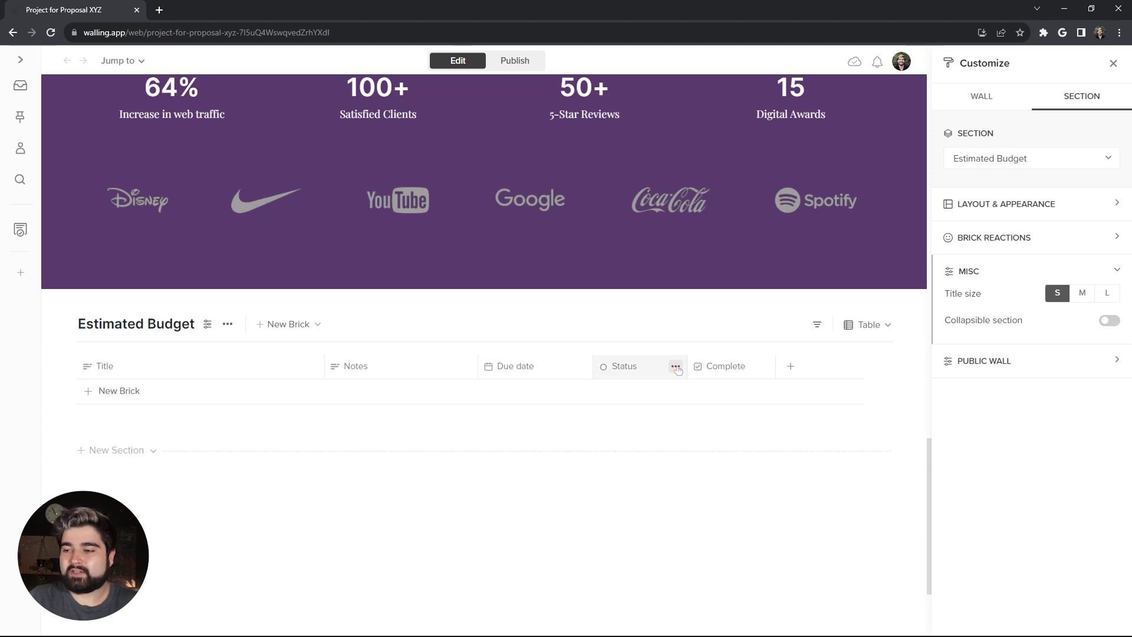
click(676, 367)
click(734, 459)
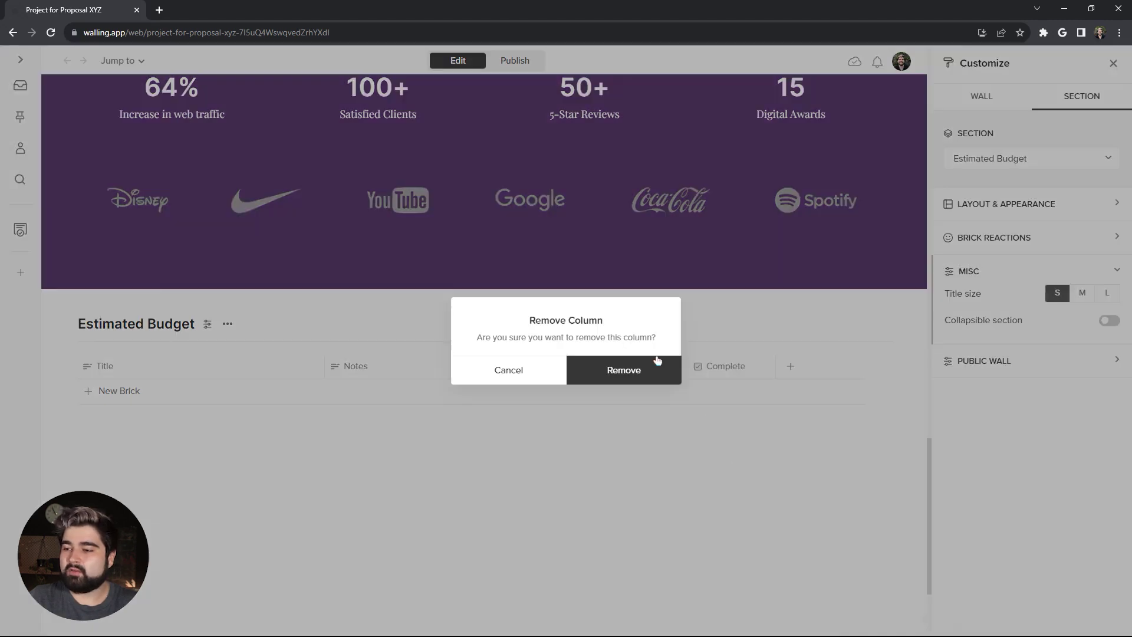
click(630, 371)
click(670, 366)
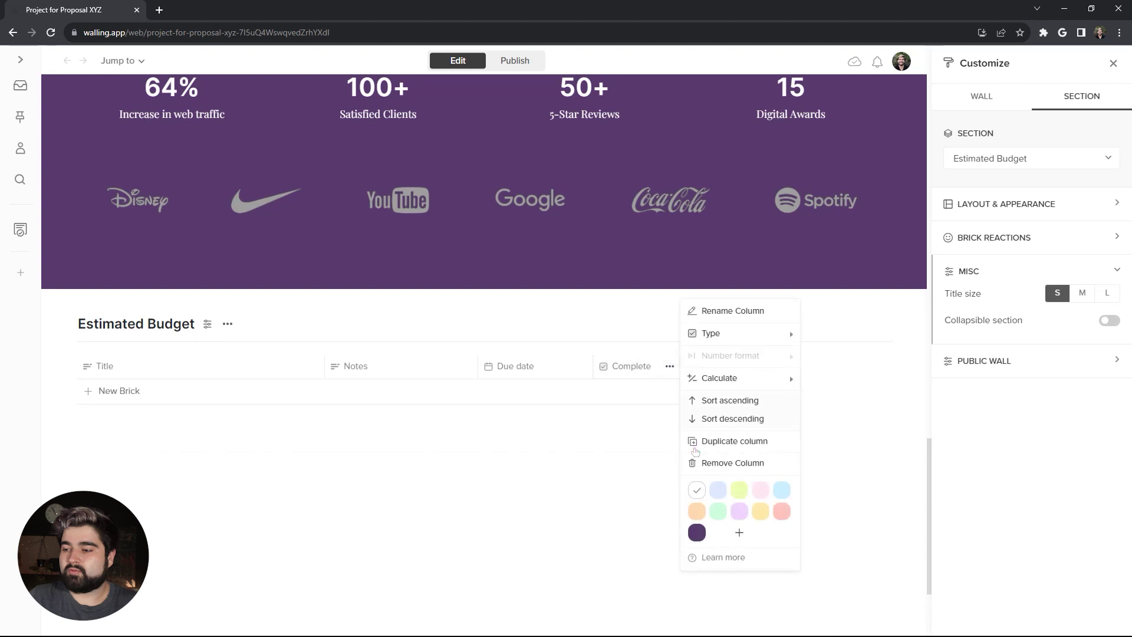
click(711, 465)
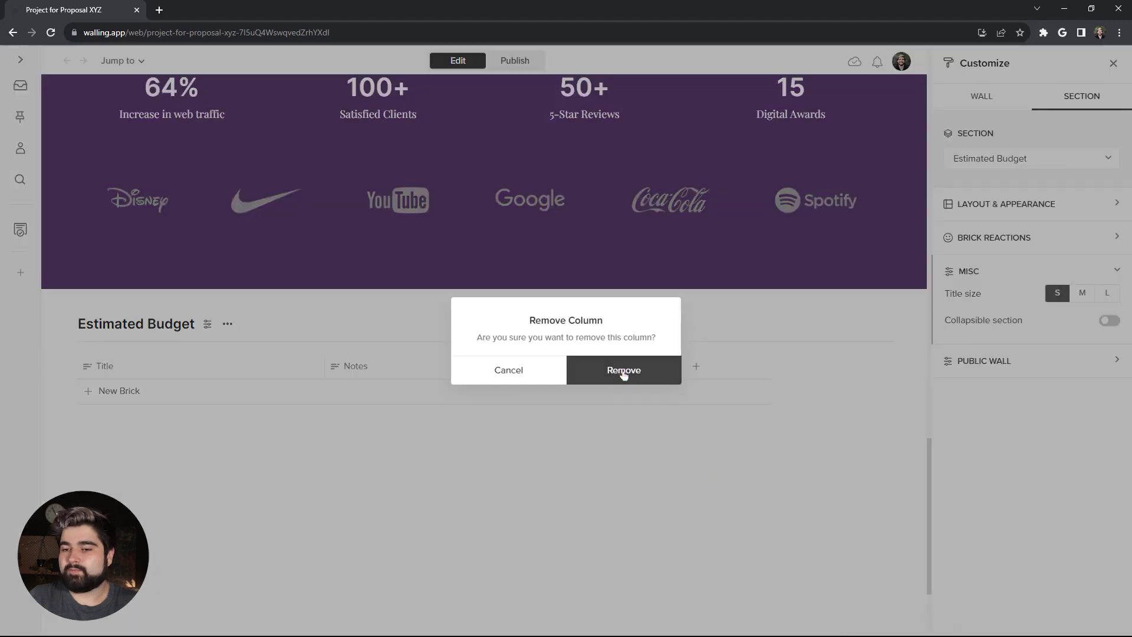
click(624, 375)
Step: Rename the remaining column headers to Task, Cost and Notes
click(137, 366)
text(Tak)
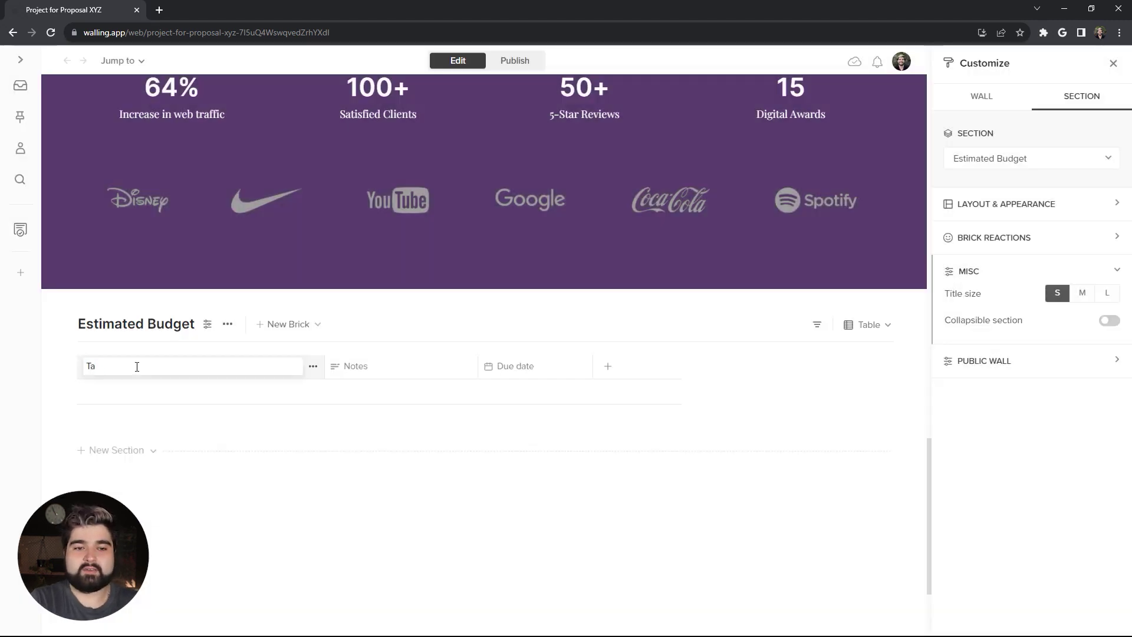
click(393, 367)
text(Cost)
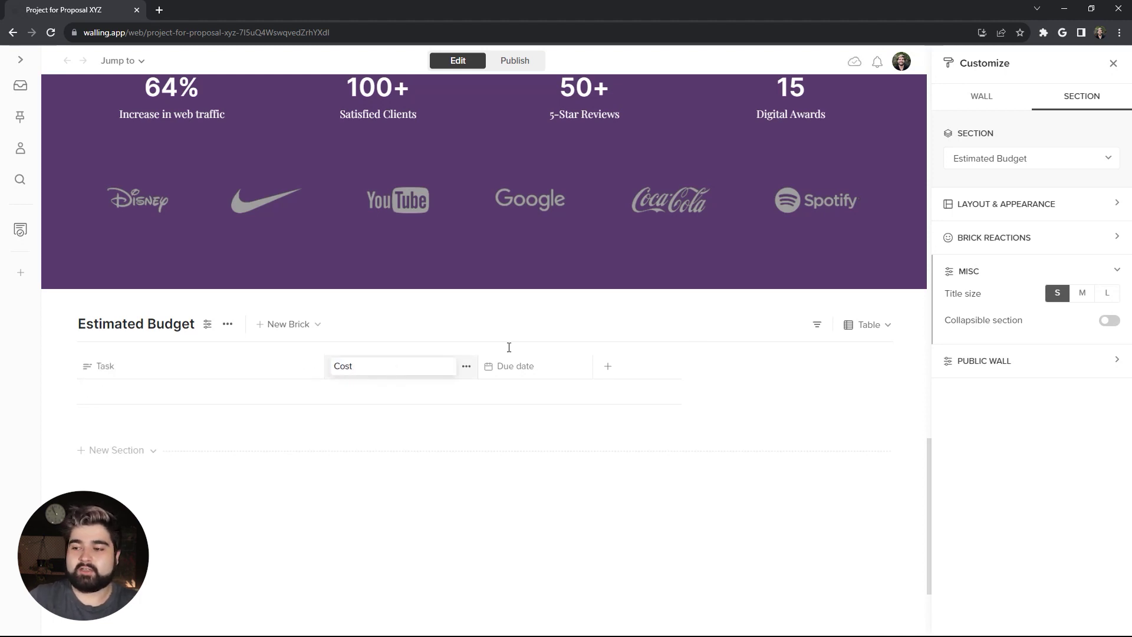
click(519, 367)
text(N)
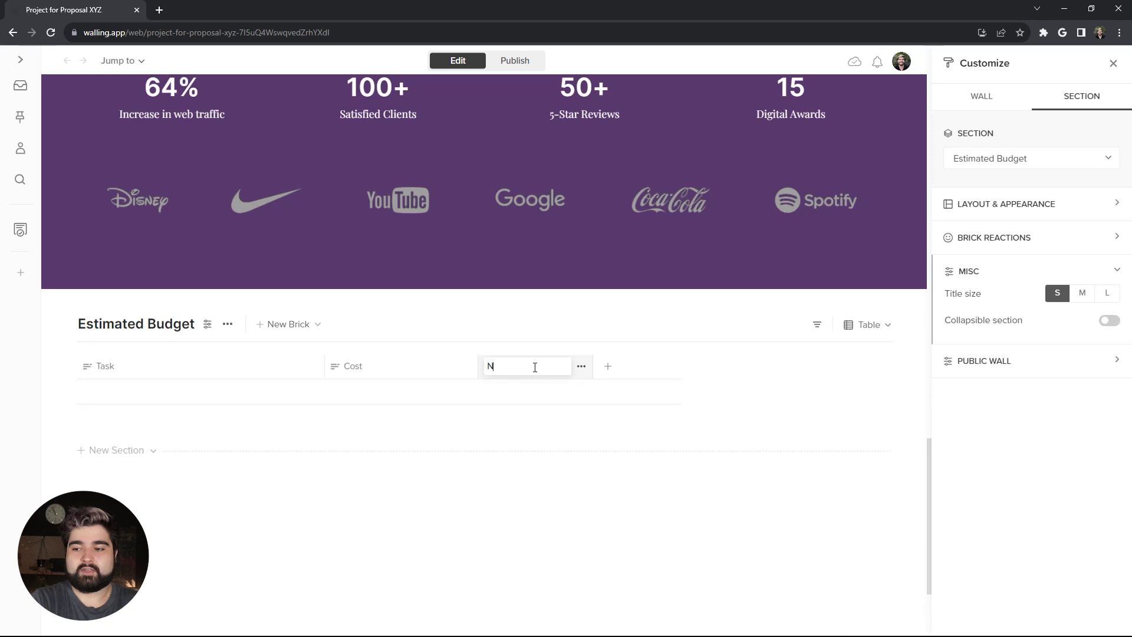
text(otes)
key(Return)
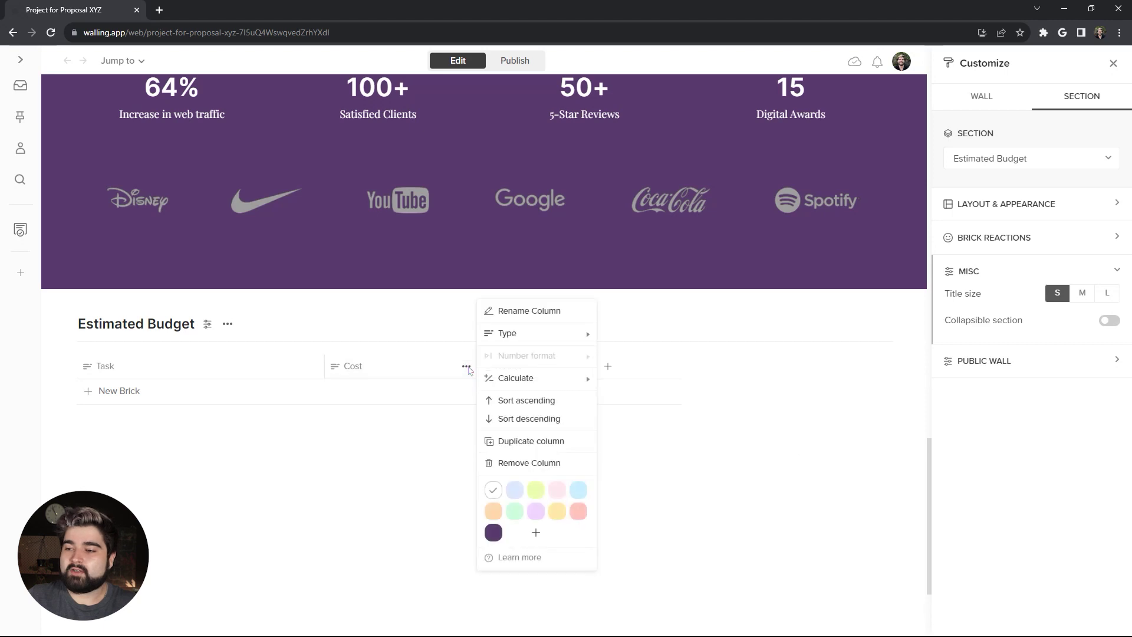
Step: Set the Cost column type to Number and the Notes column to String
click(525, 336)
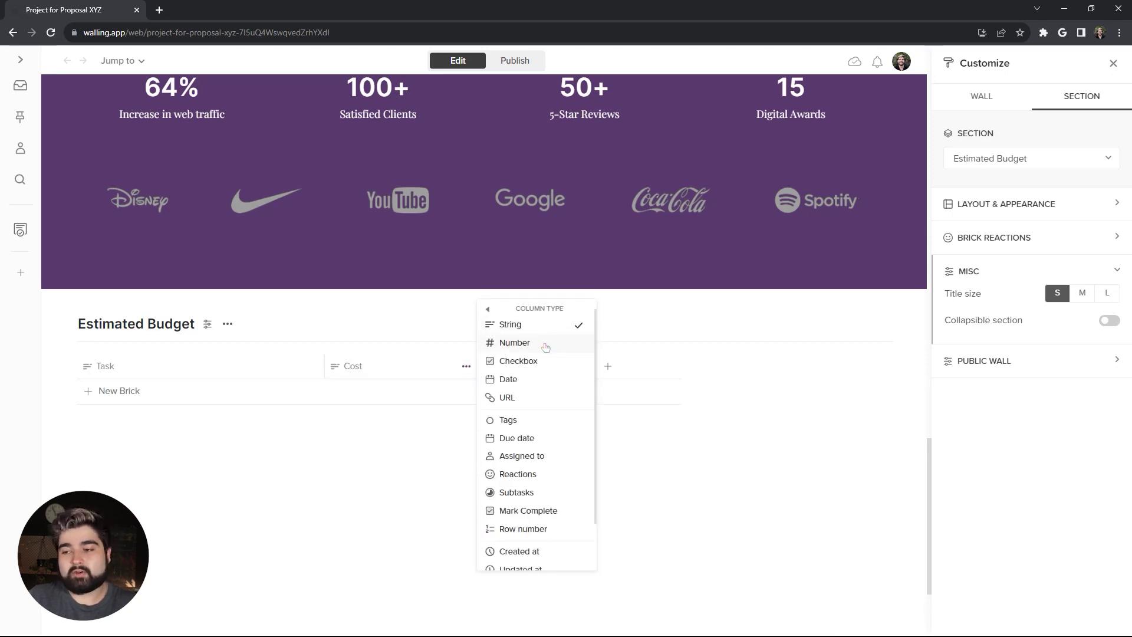
click(545, 346)
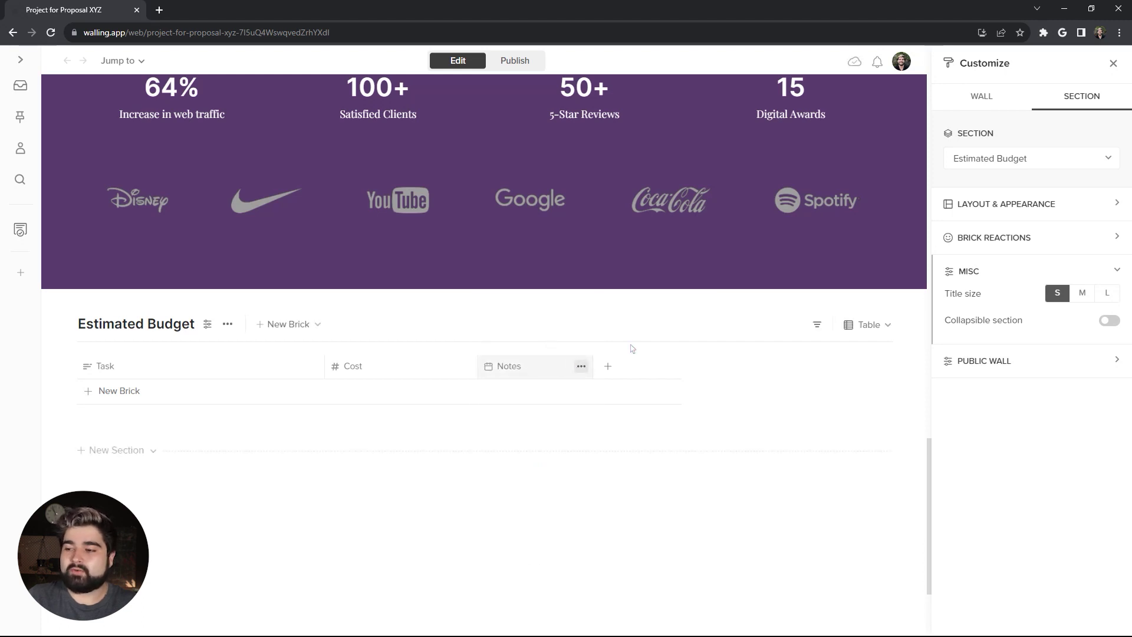
click(581, 367)
click(641, 336)
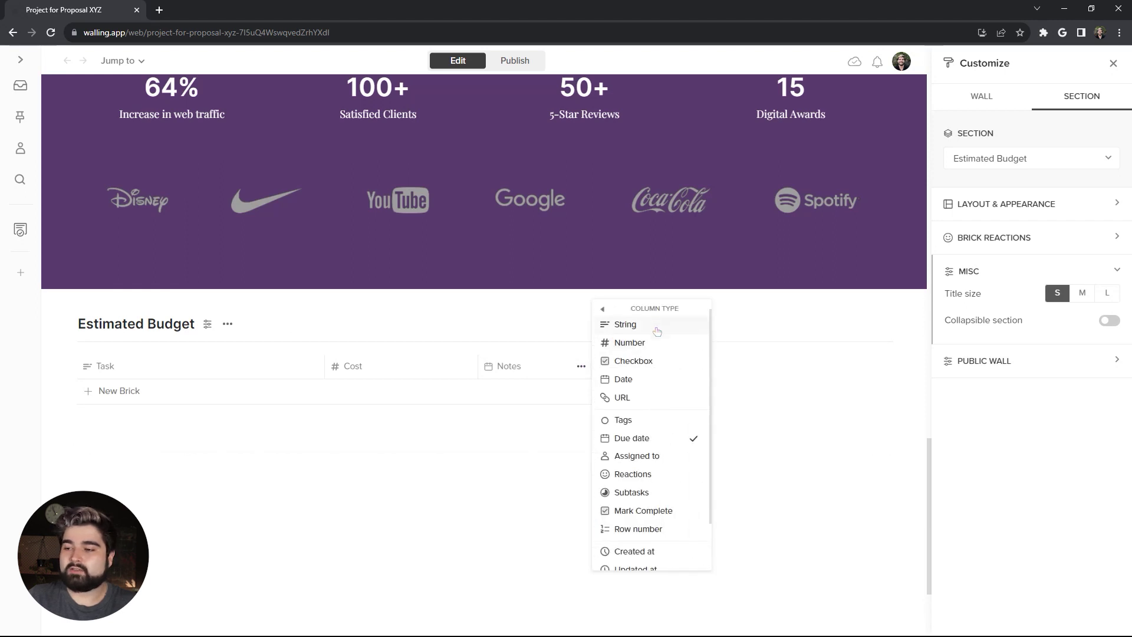
click(657, 331)
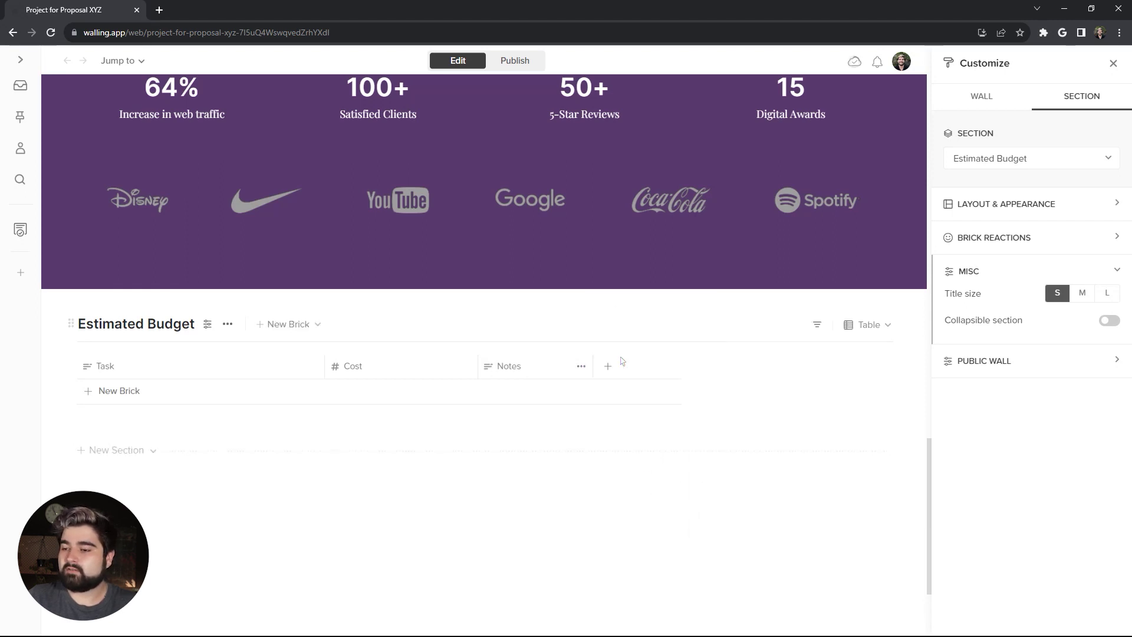
Step: Add a first row for Custom website design and development, and enable Wrap Cells
click(118, 391)
key(ctrl+v)
key(Tab)
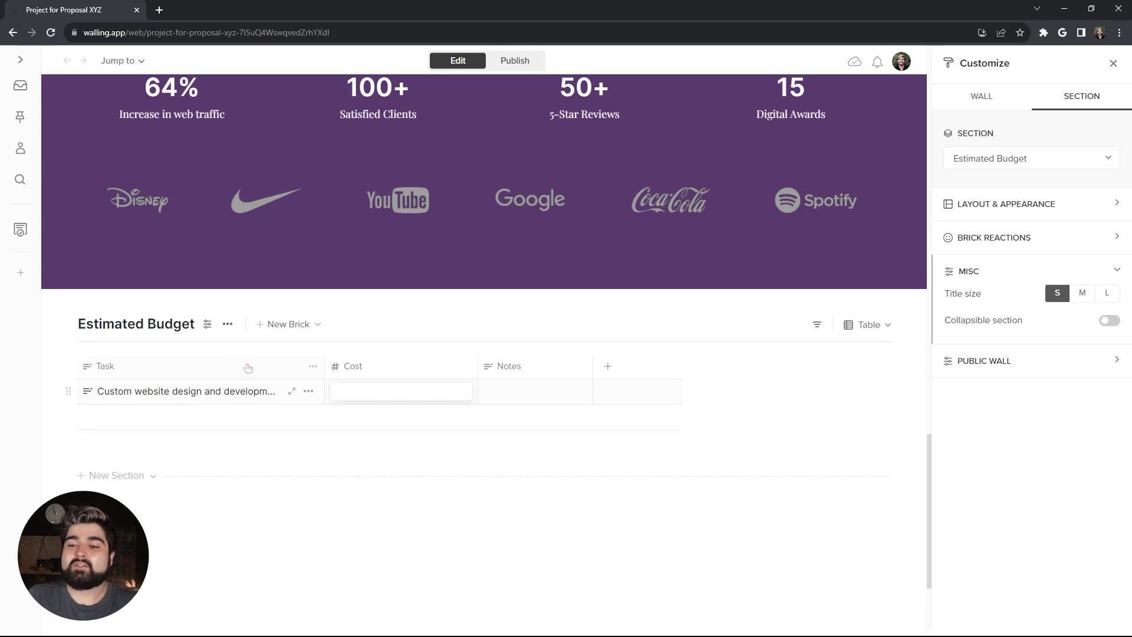
click(208, 325)
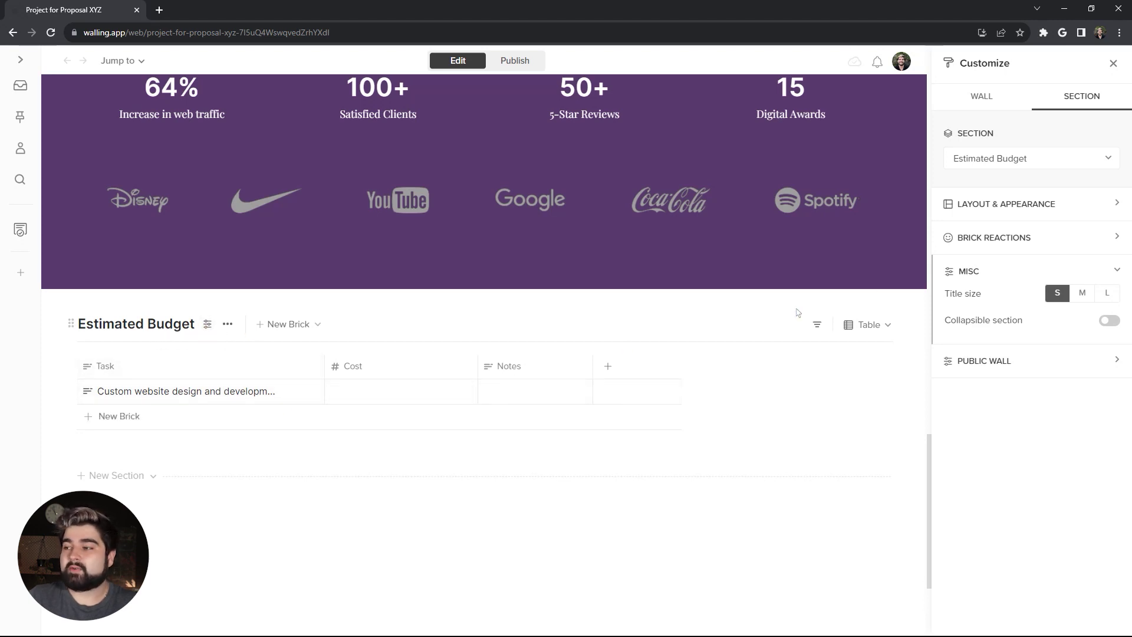
click(1032, 206)
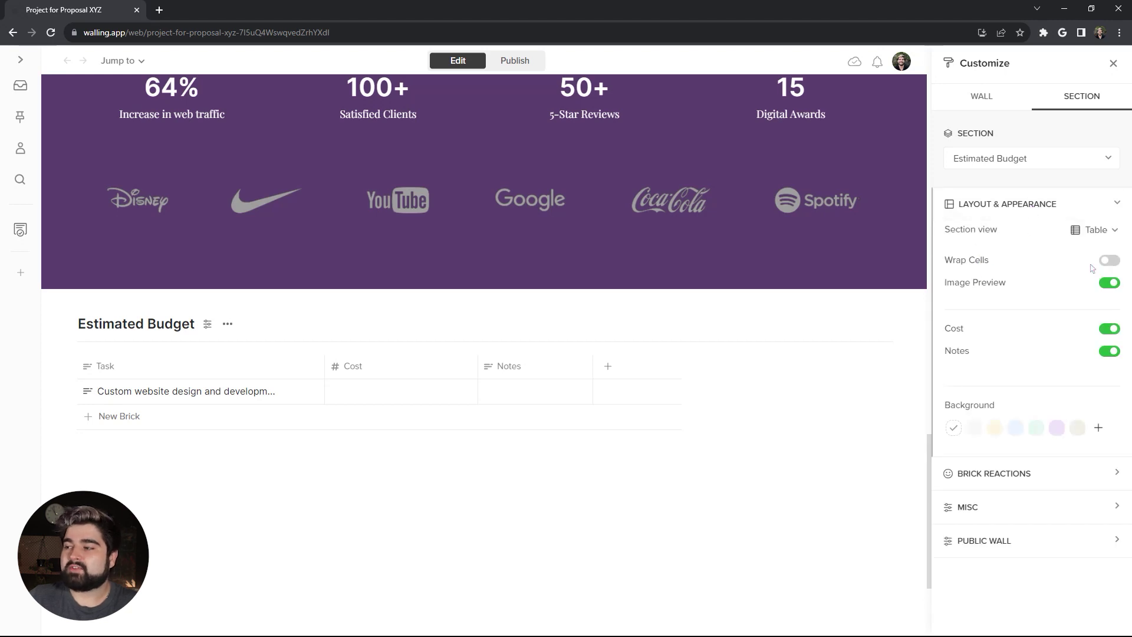
click(1110, 260)
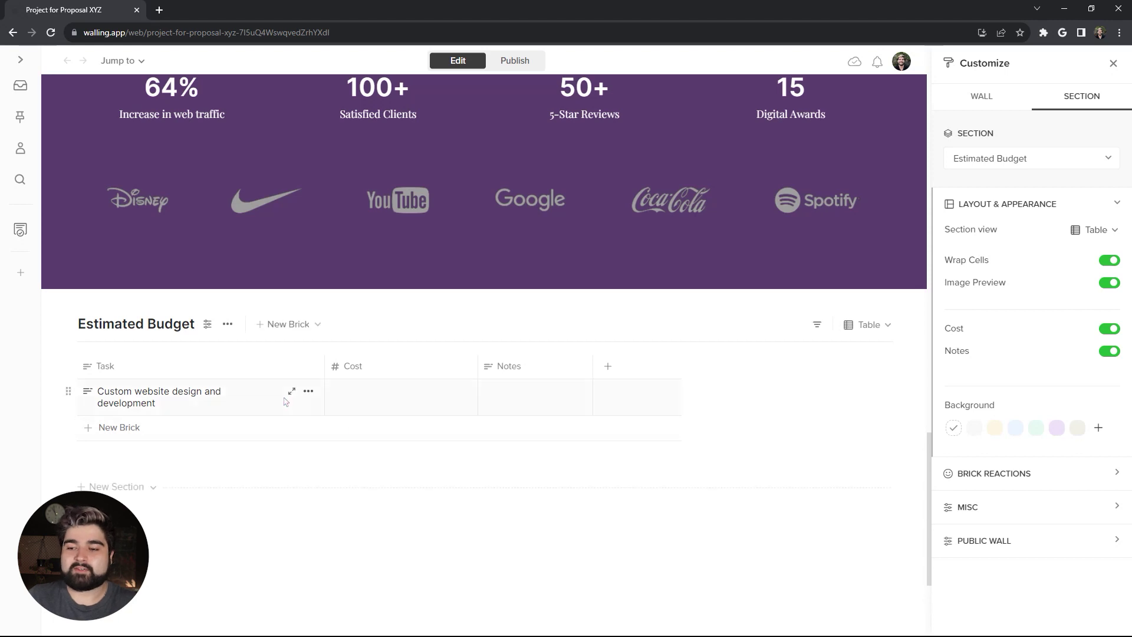
Step: Enter 10000 as the row's cost, widen the Notes column, and paste its notes
click(367, 398)
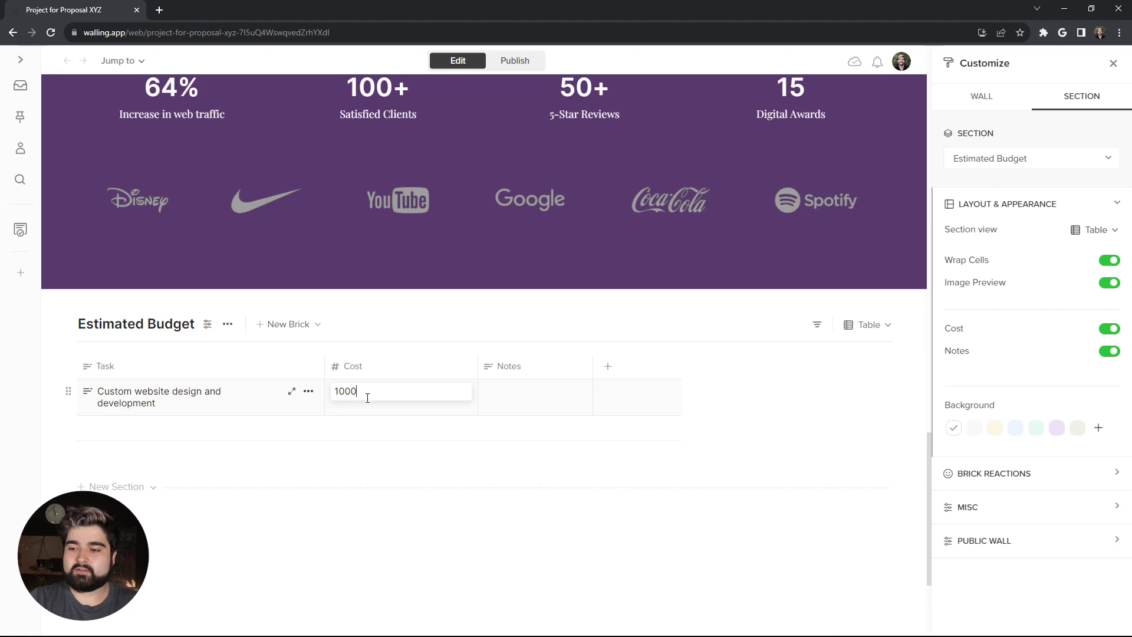
text(10000)
click(551, 388)
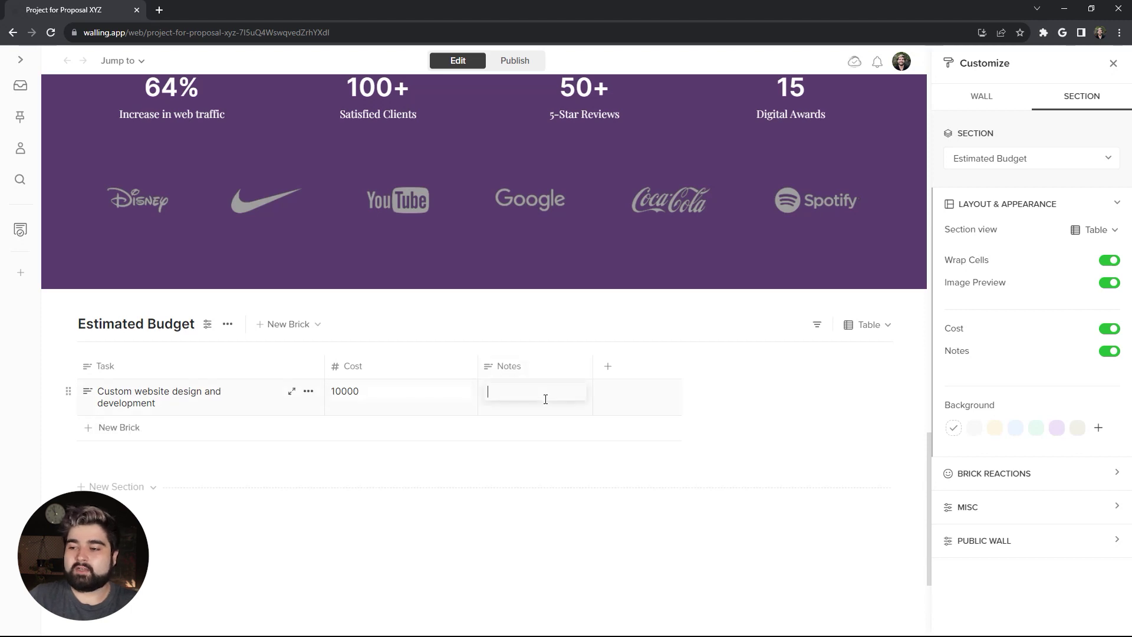
drag(593, 369, 816, 366)
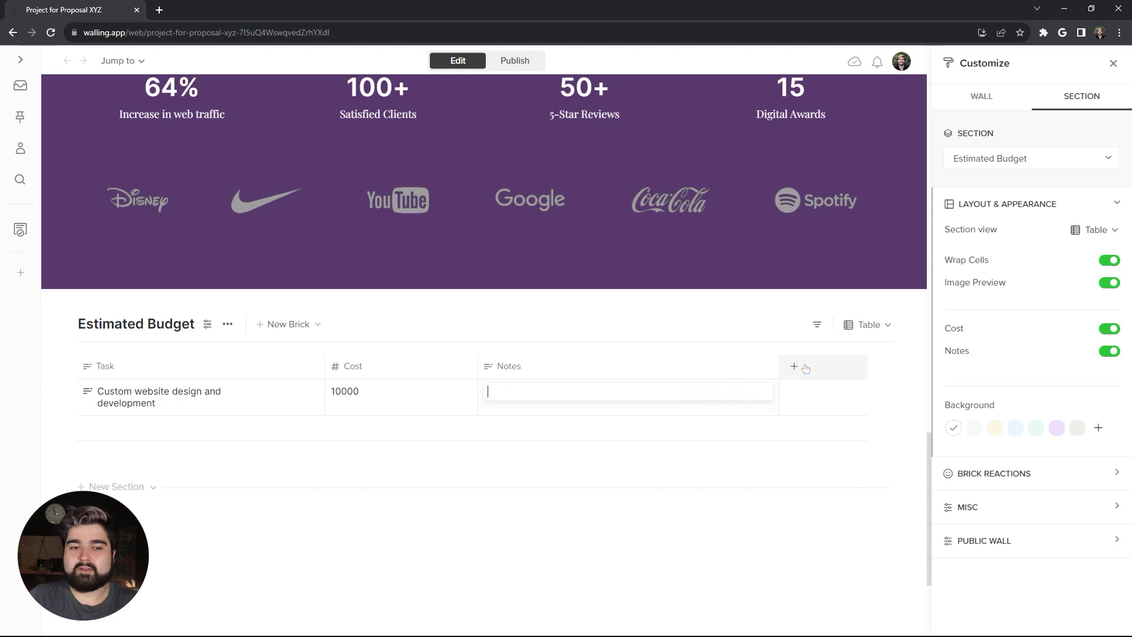
text(Includes consultation, planning, custom design, development, testing, launch, and support)
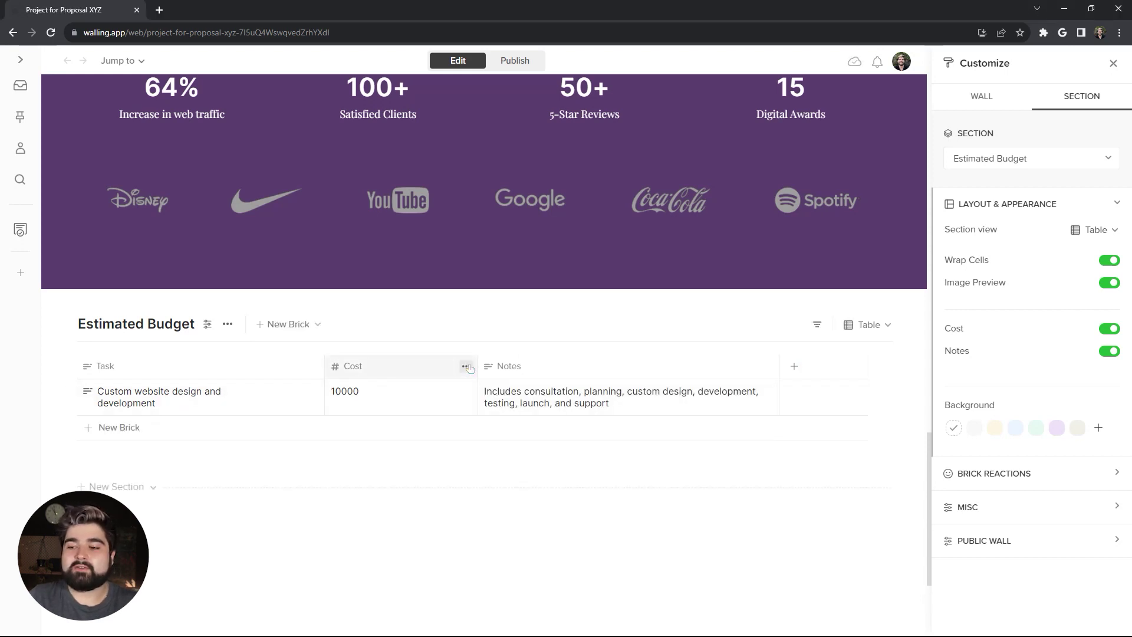
Step: Format the Cost column as dollars
click(466, 368)
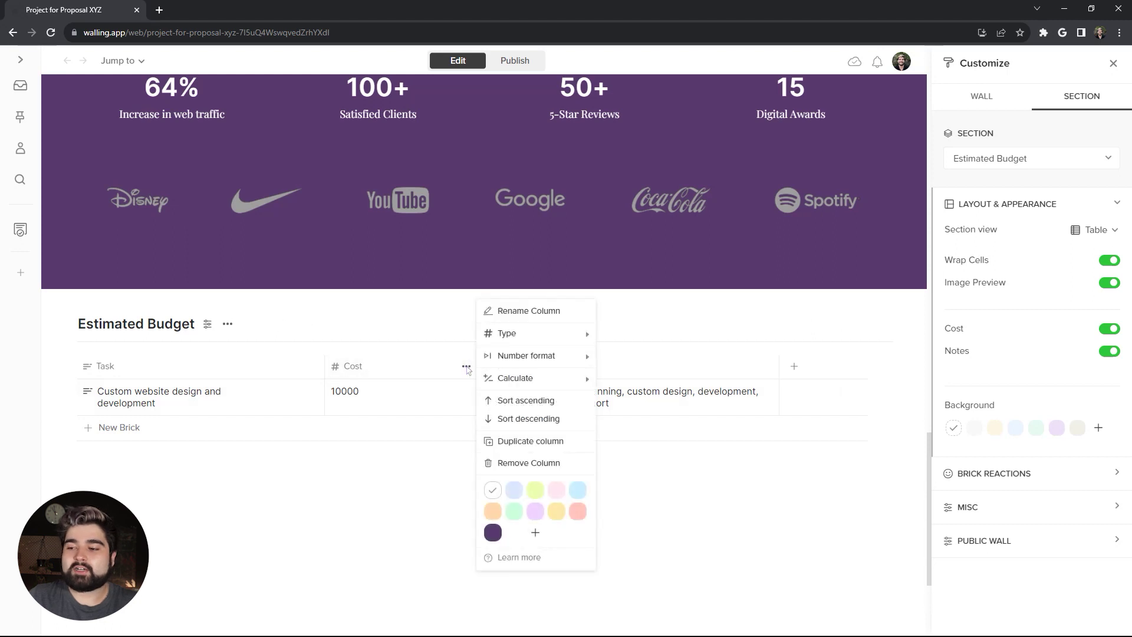
click(547, 357)
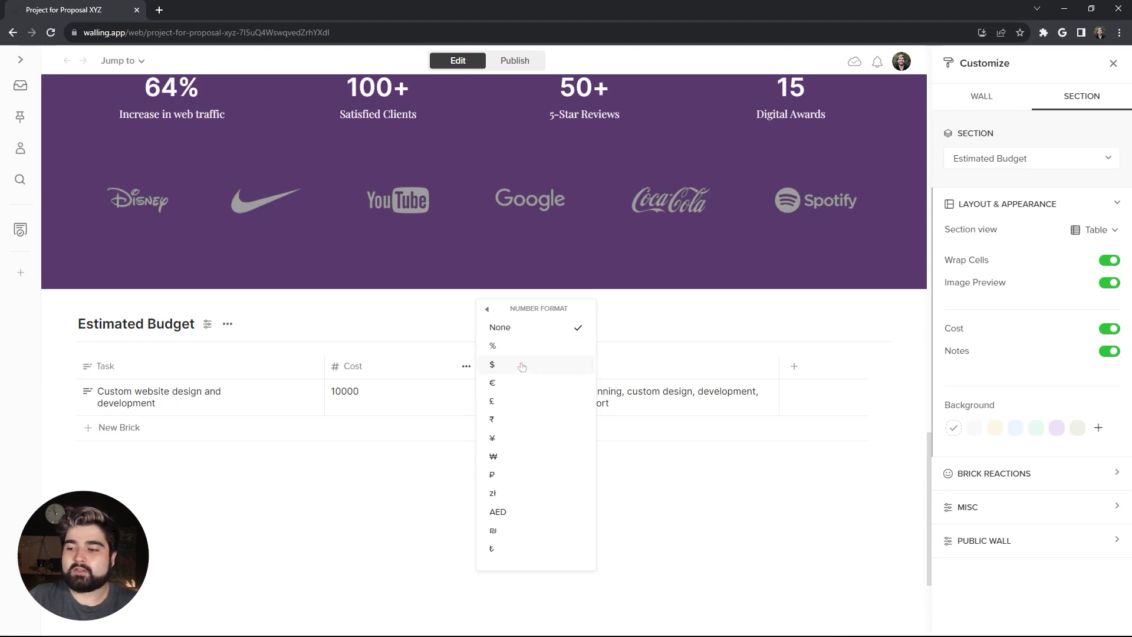
click(521, 366)
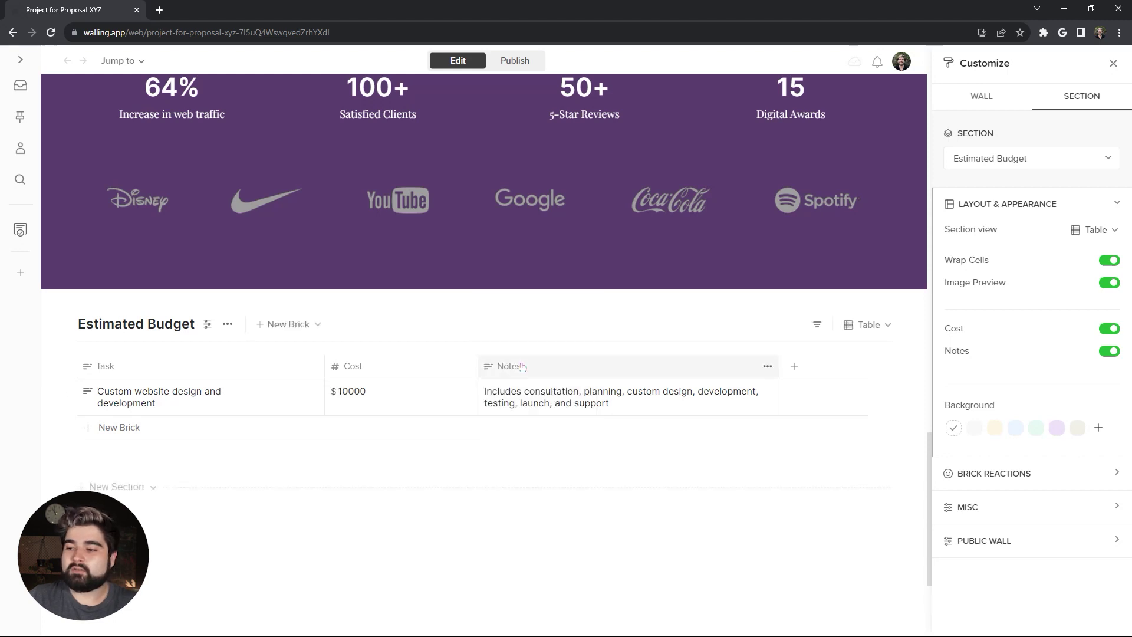
Step: Add a Responsive website design row costing 3000, with pasted notes
click(135, 427)
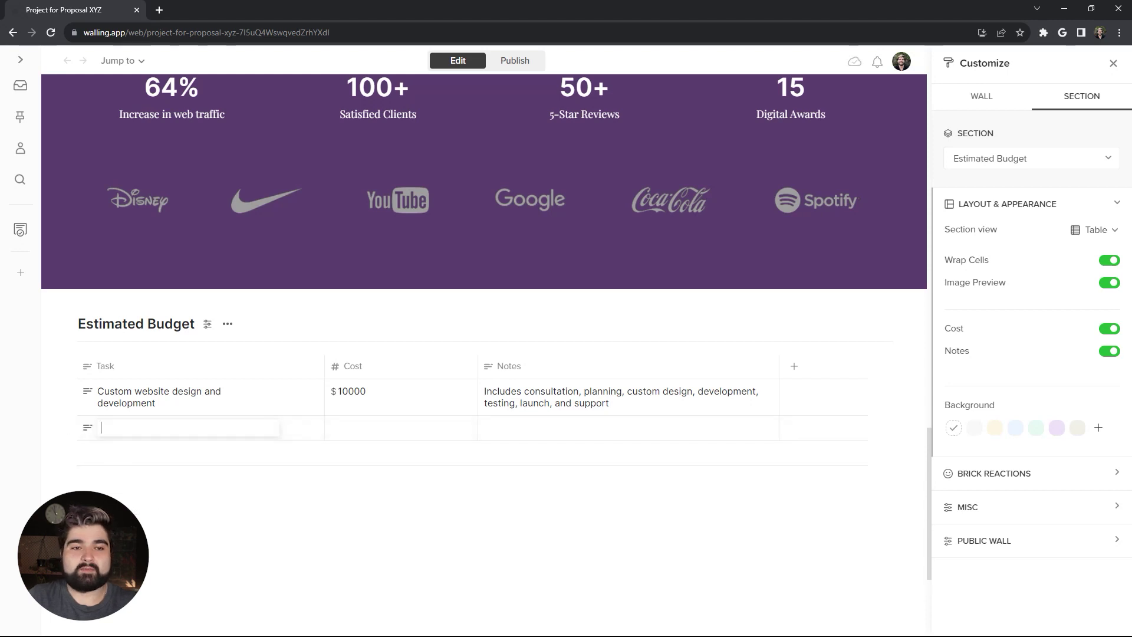
text(Responsive website design)
key(Tab)
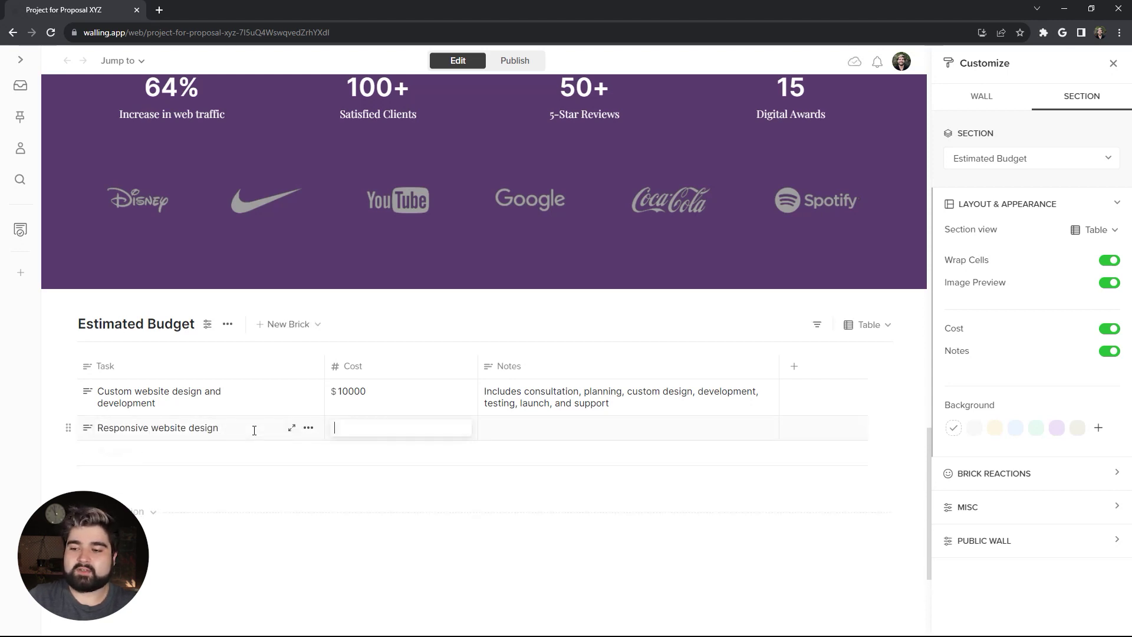
text(3000)
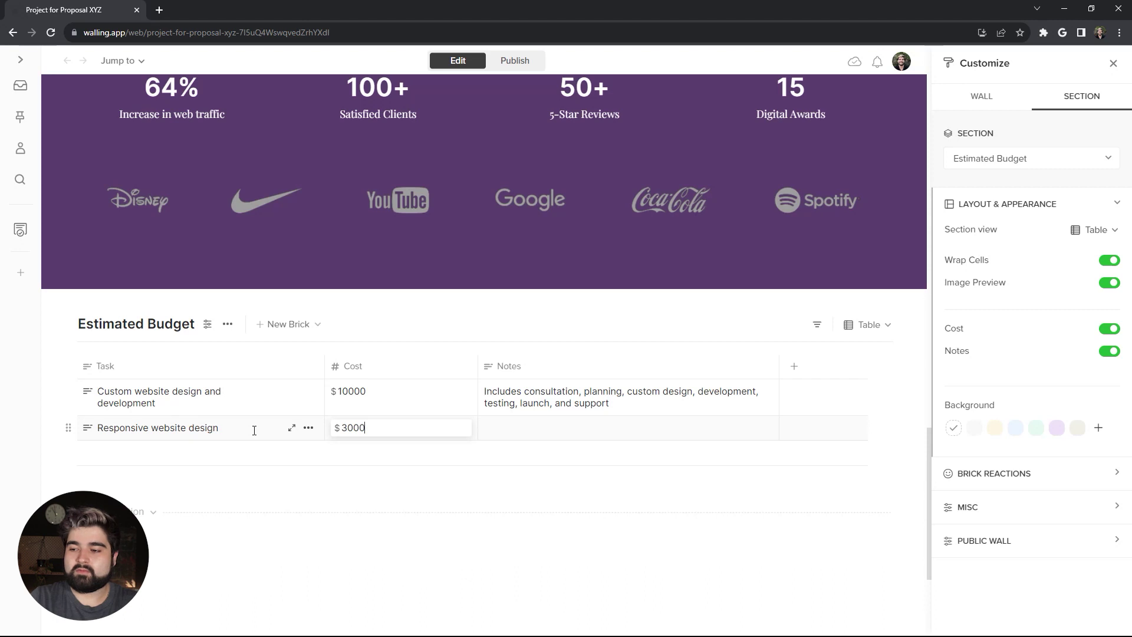
key(Tab)
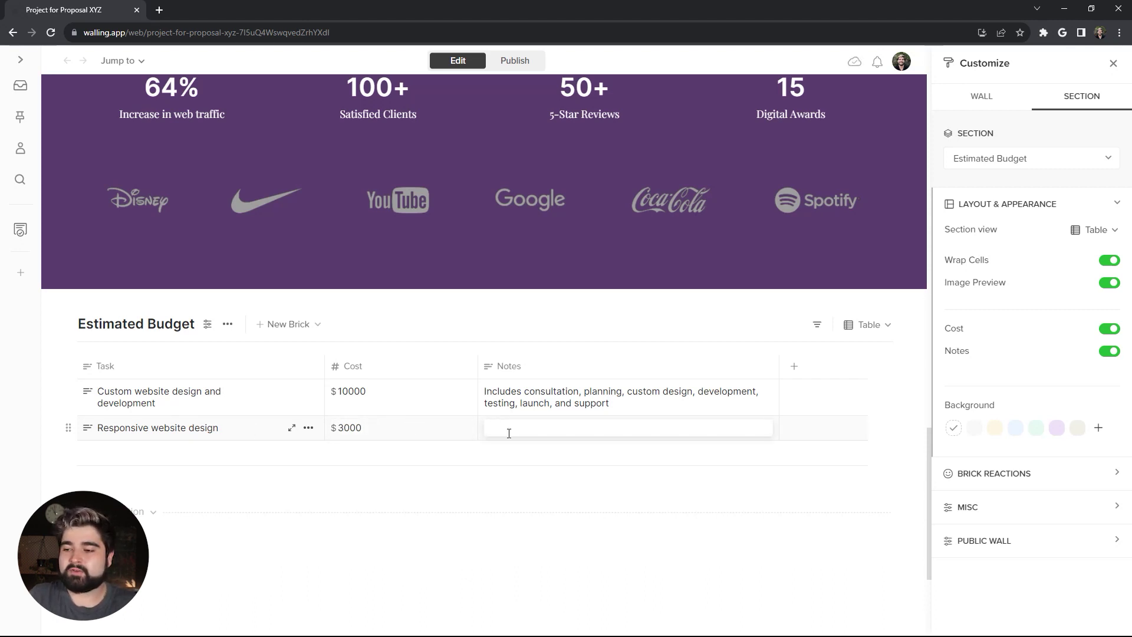
text(Includes consultation, planning, responsive design, development, testing, launch, and support)
Step: Add an E-commerce row costing 12000, with pasted notes
click(462, 466)
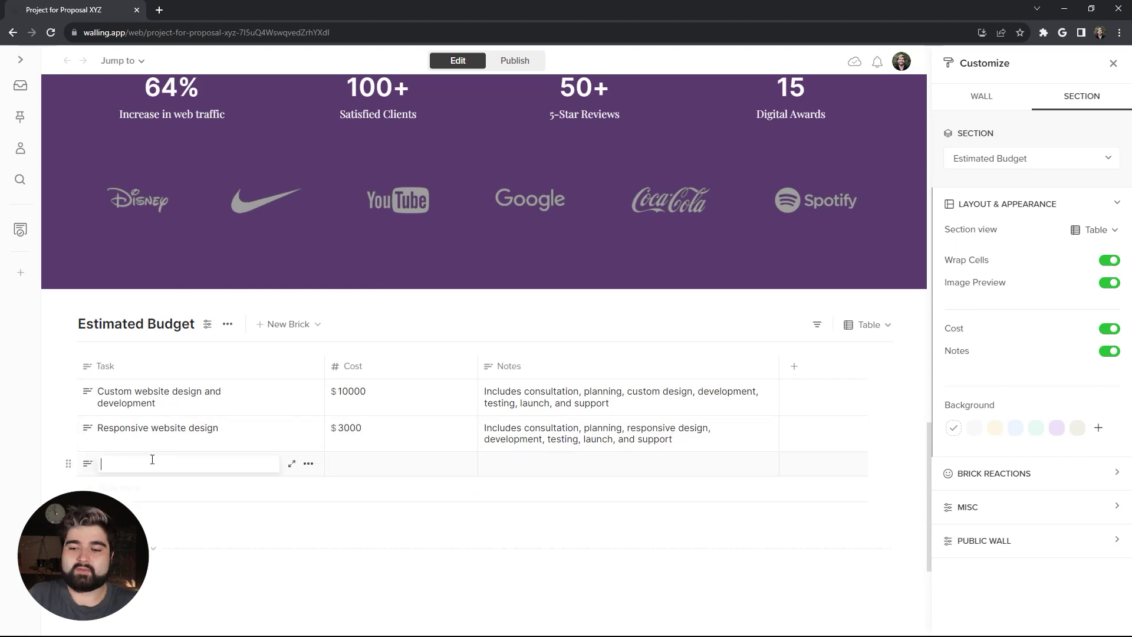
text(E-commerce website design and development)
click(362, 464)
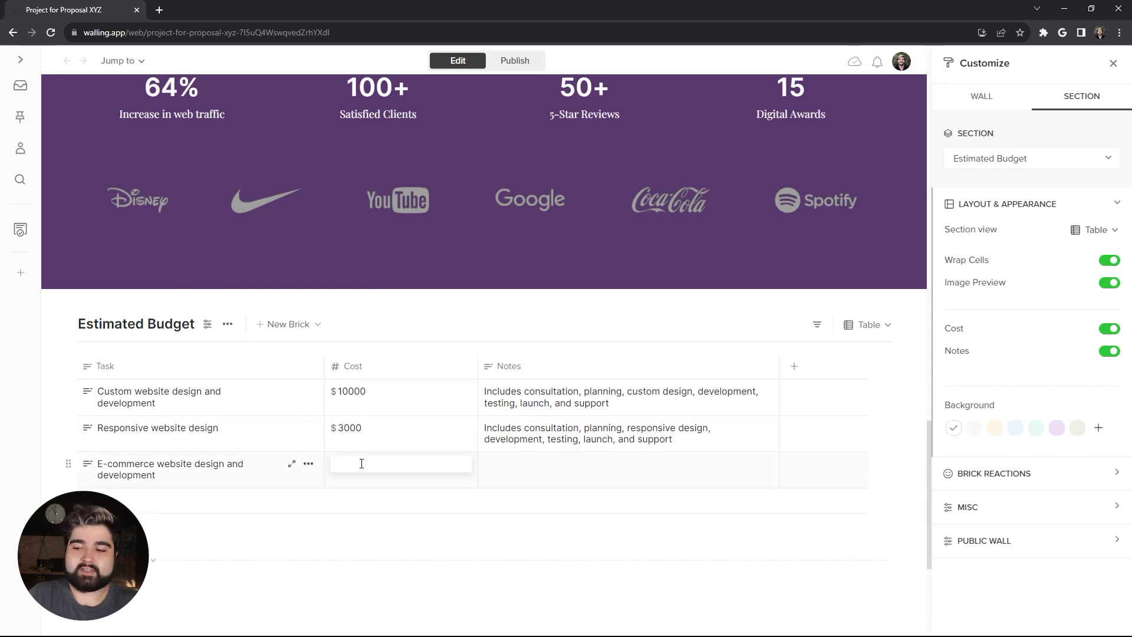
text(12000)
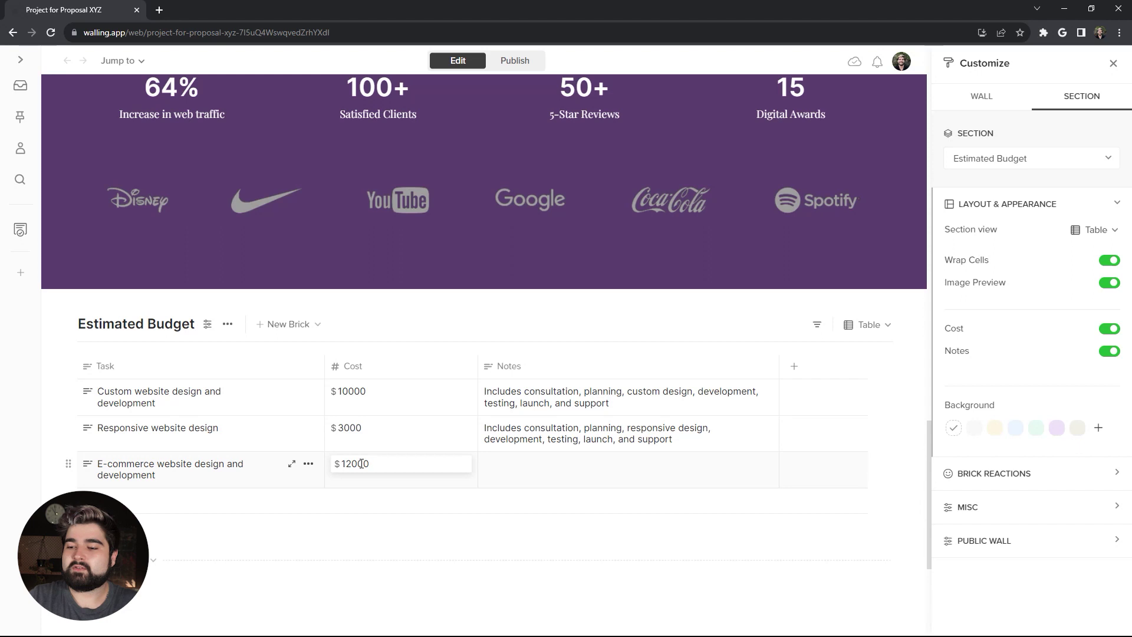
key(Tab)
text(Includes consultation, planning, custom design, development of e-commerce functionality, testing, launch, and support)
Step: Add a Search engine optimization (SEO) row at $6000 with keyword research notes
click(148, 500)
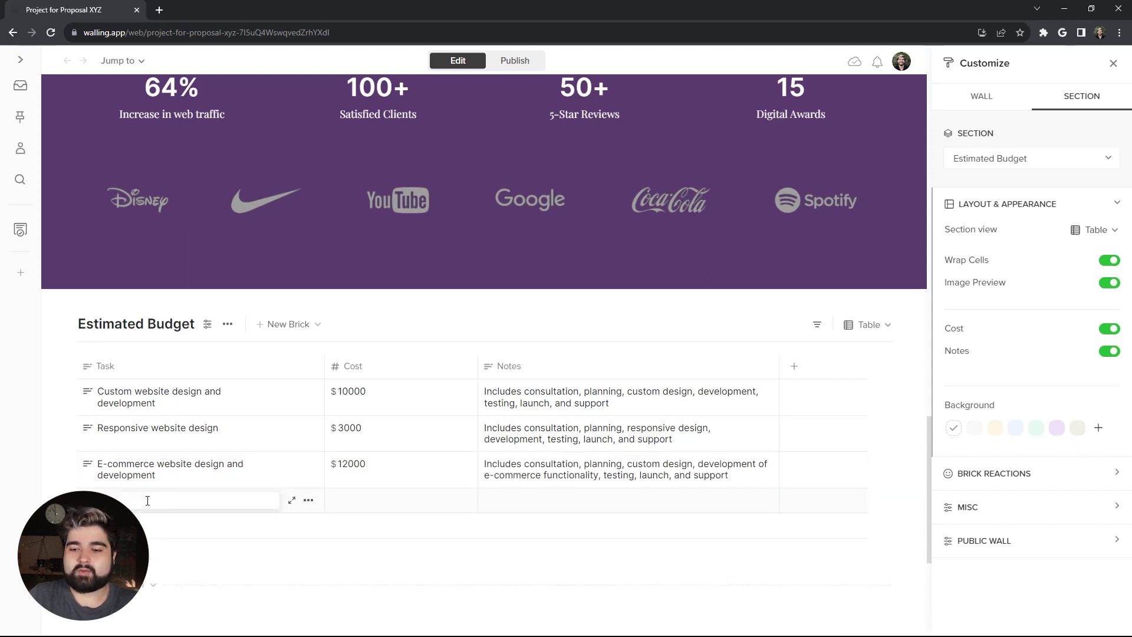
text(Search engine optimization (SEO))
key(Tab)
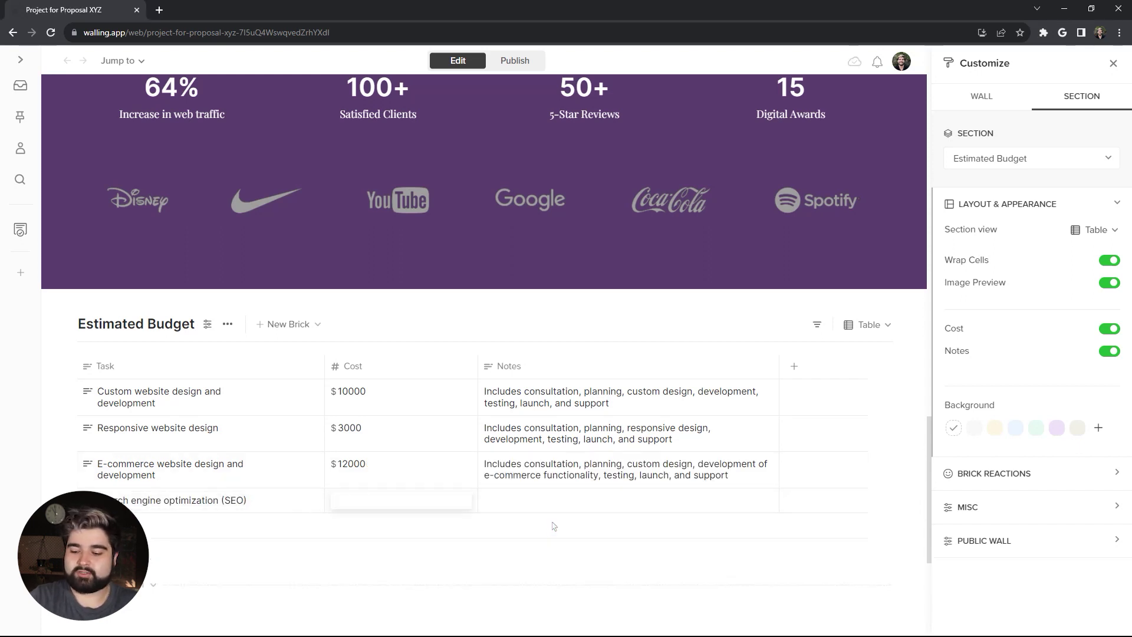
text(6000)
key(Tab)
text(Includes keyword research, on-page optimization, off-page optimization, and reporting)
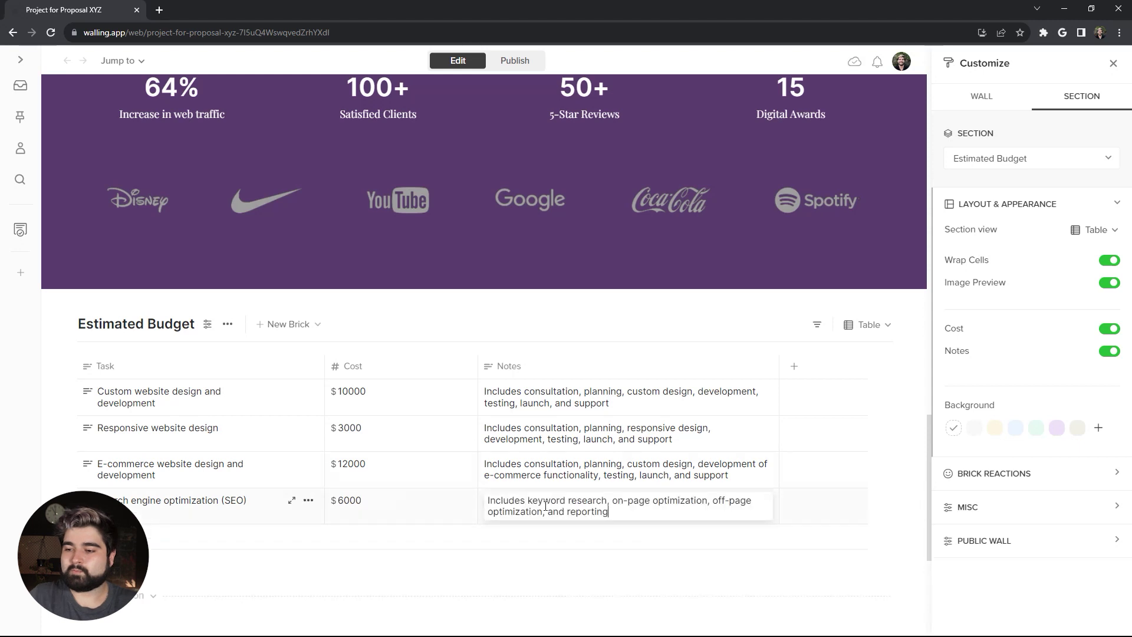
click(550, 559)
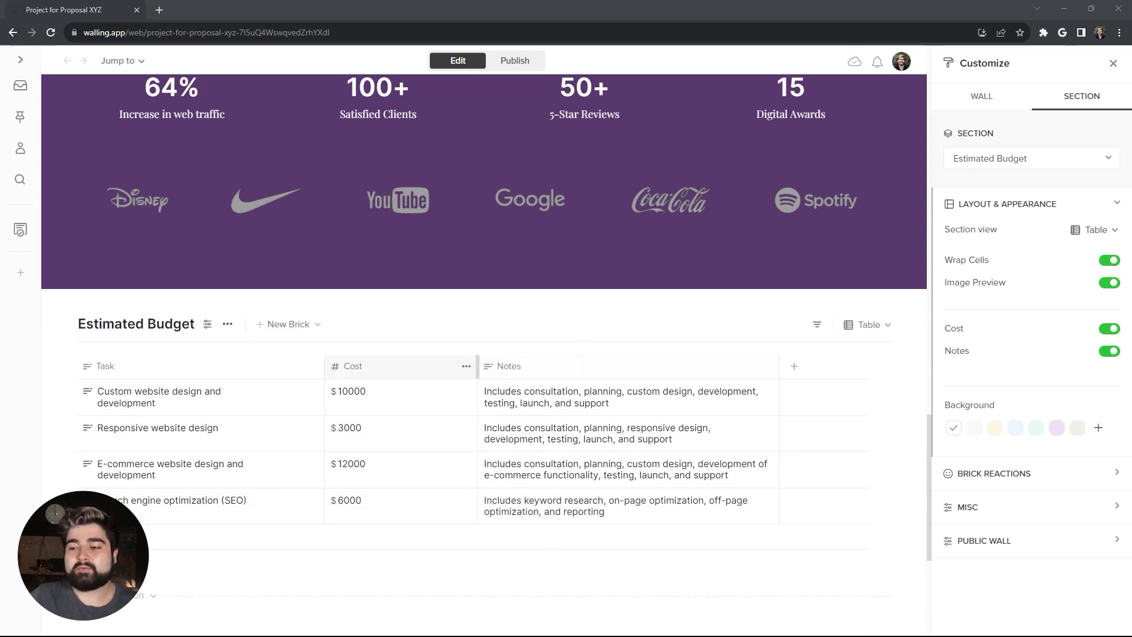
Step: Show a Sum total of $31000 under the Cost column
click(467, 367)
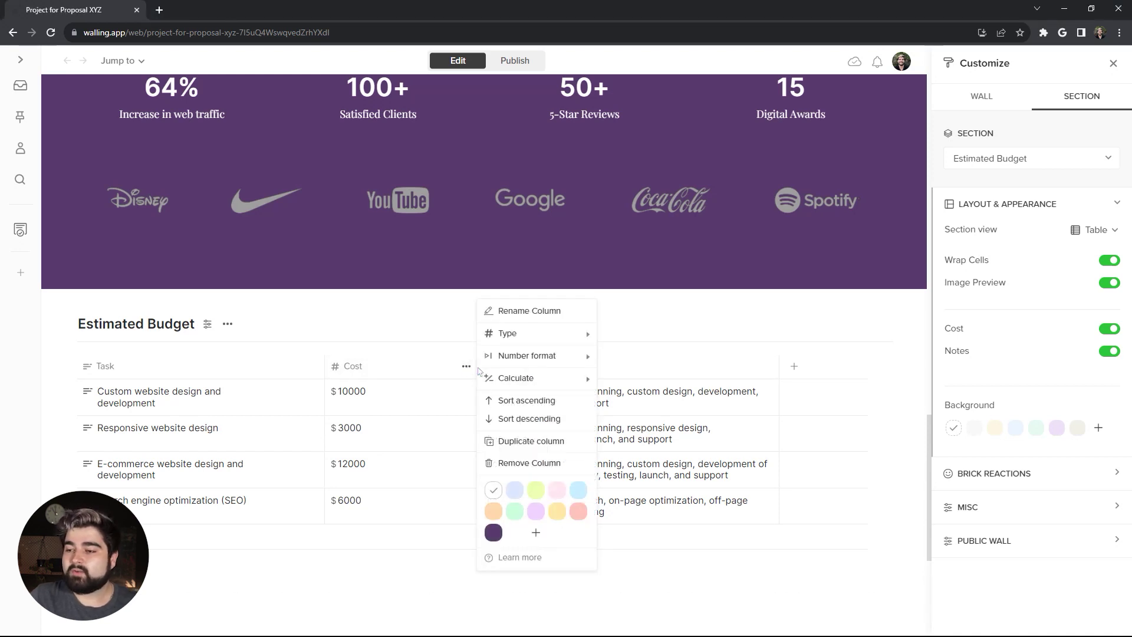
click(515, 379)
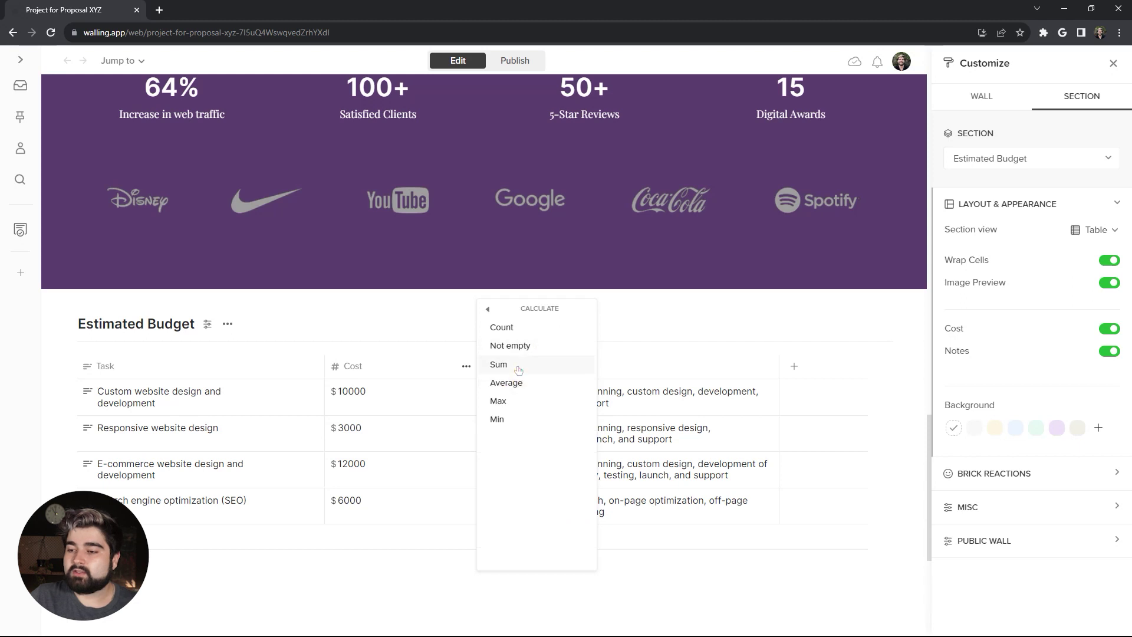
click(502, 365)
scroll(445, 548, down, 1)
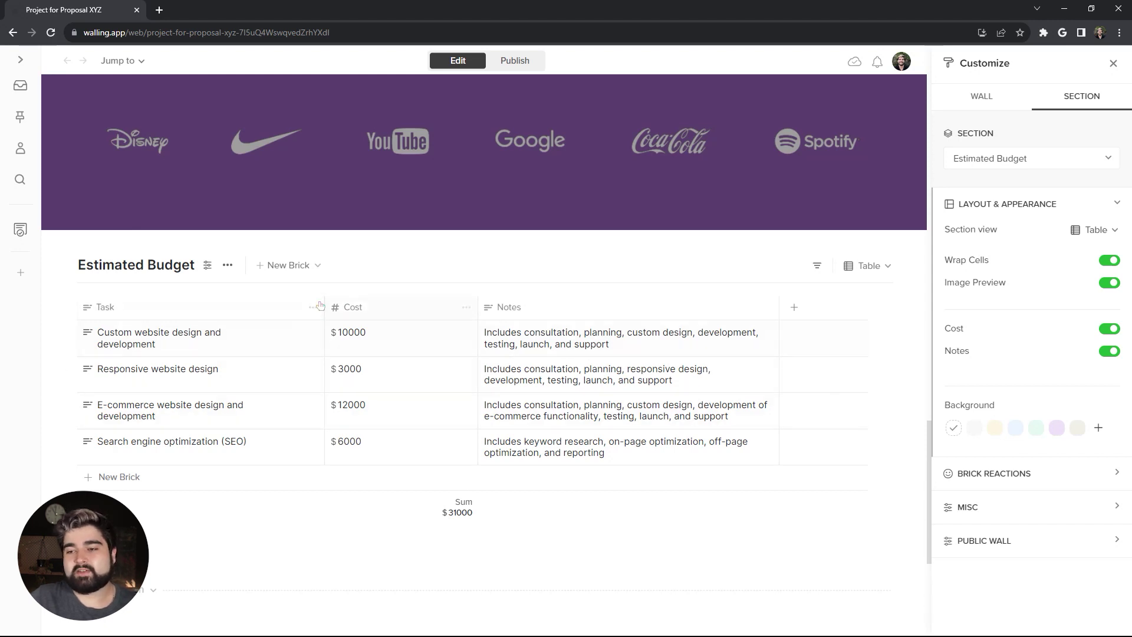
Step: Tint the Task column a light lavender
click(313, 308)
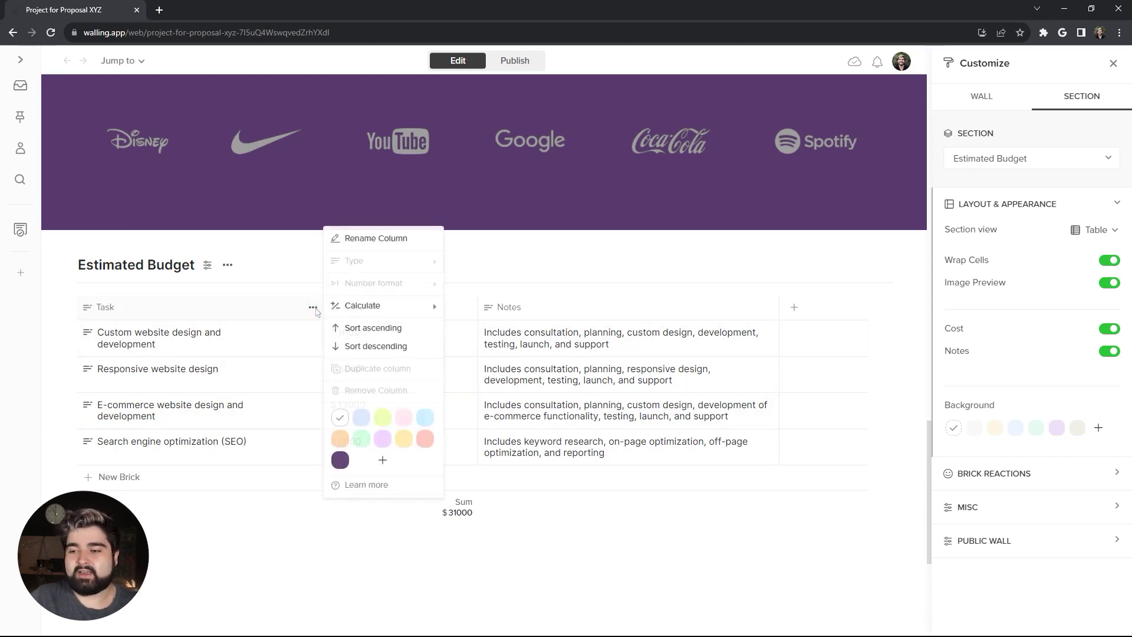
click(383, 461)
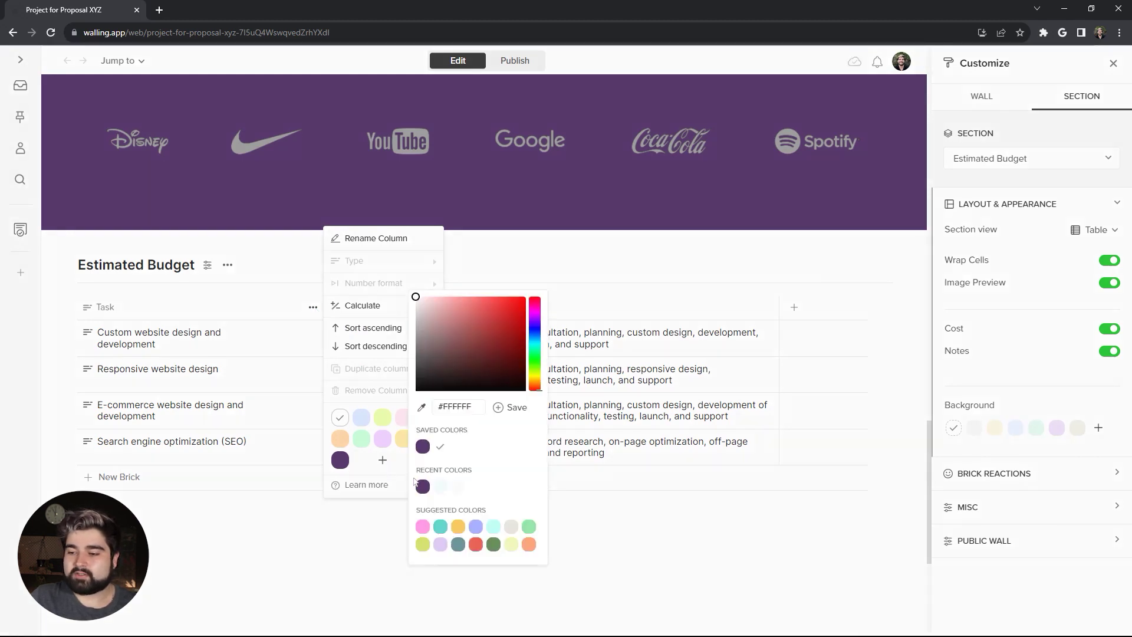
click(423, 447)
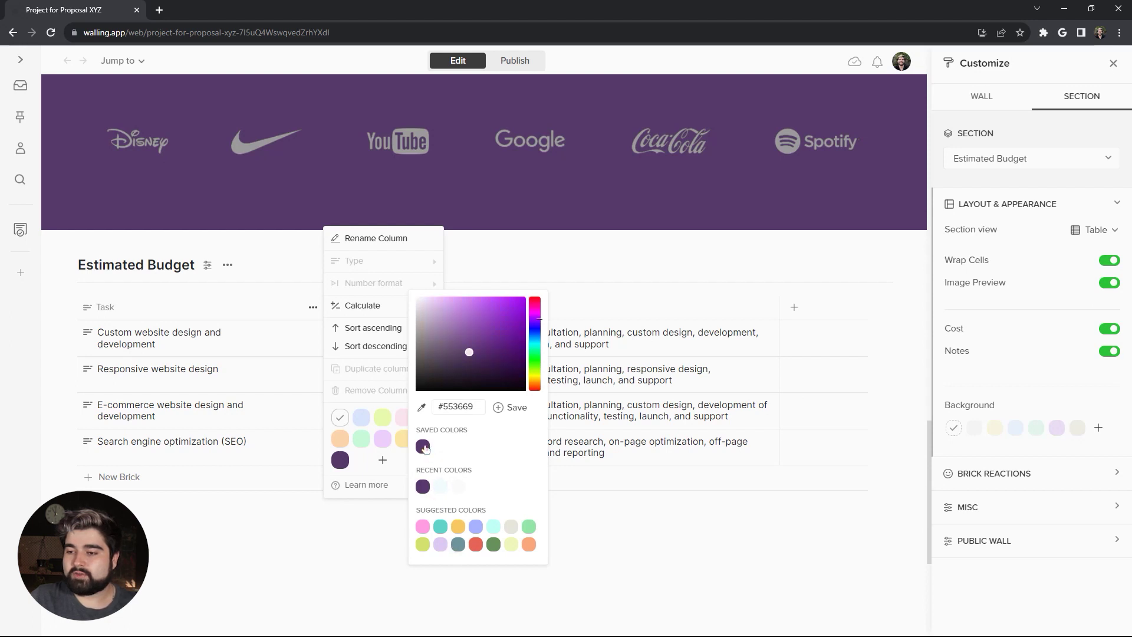
drag(433, 308, 429, 299)
click(66, 305)
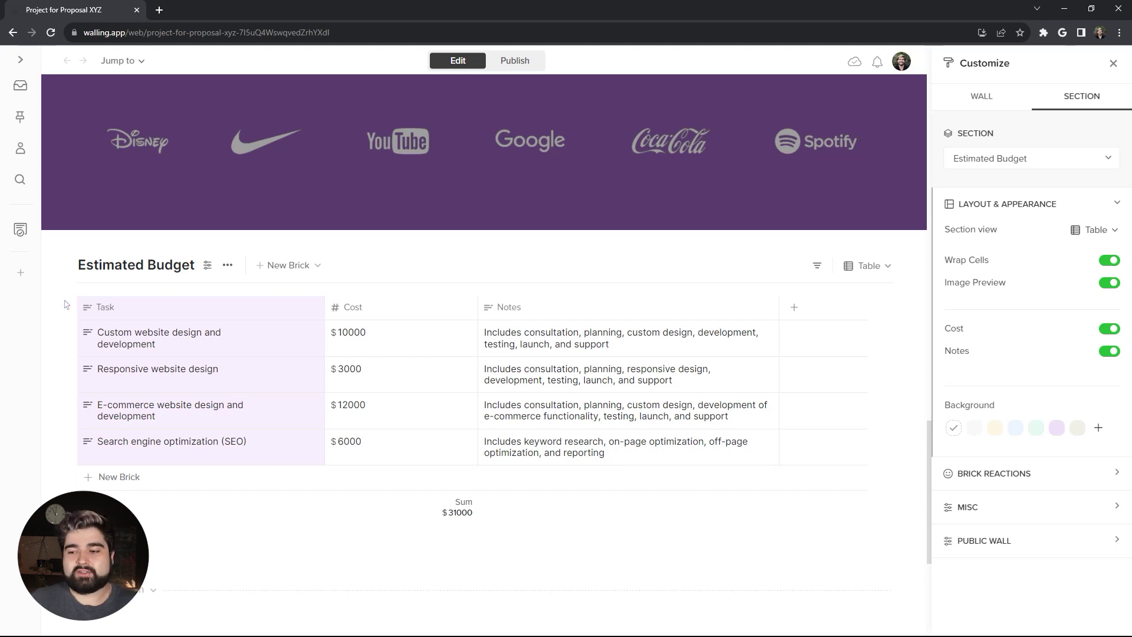
Step: Preview the published wall, then return to the editor
click(515, 60)
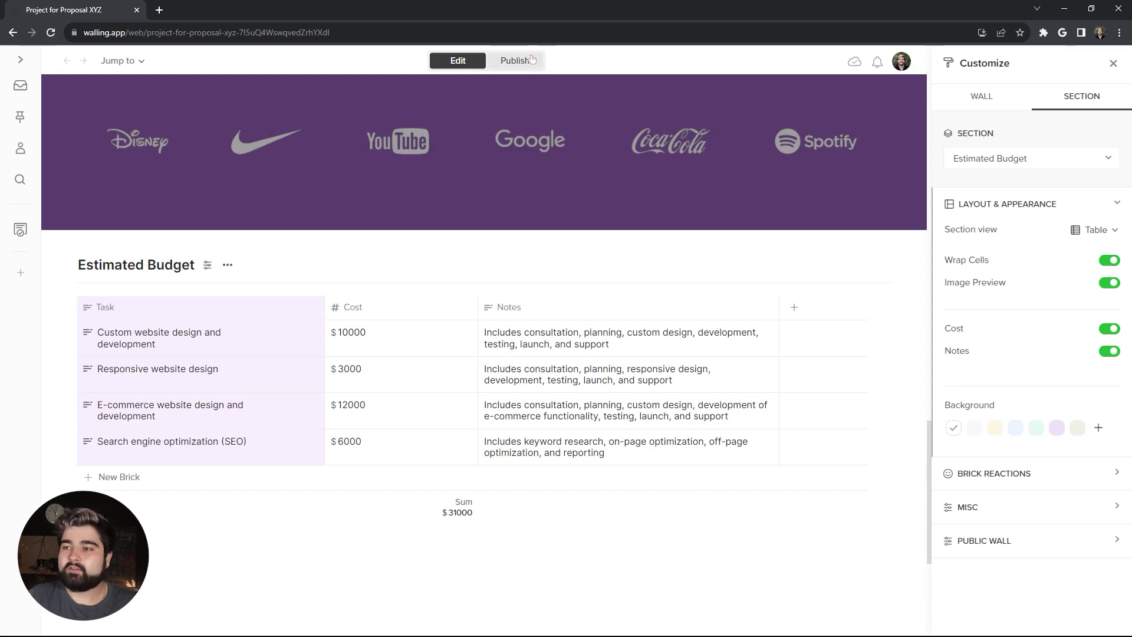
scroll(186, 355, up, 1)
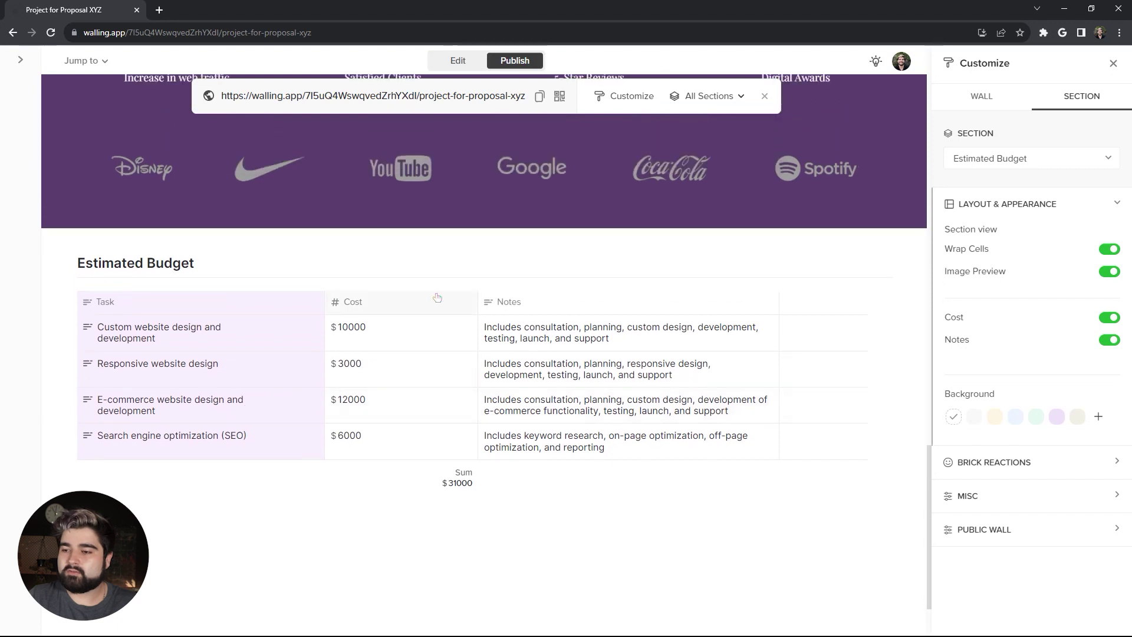
click(459, 60)
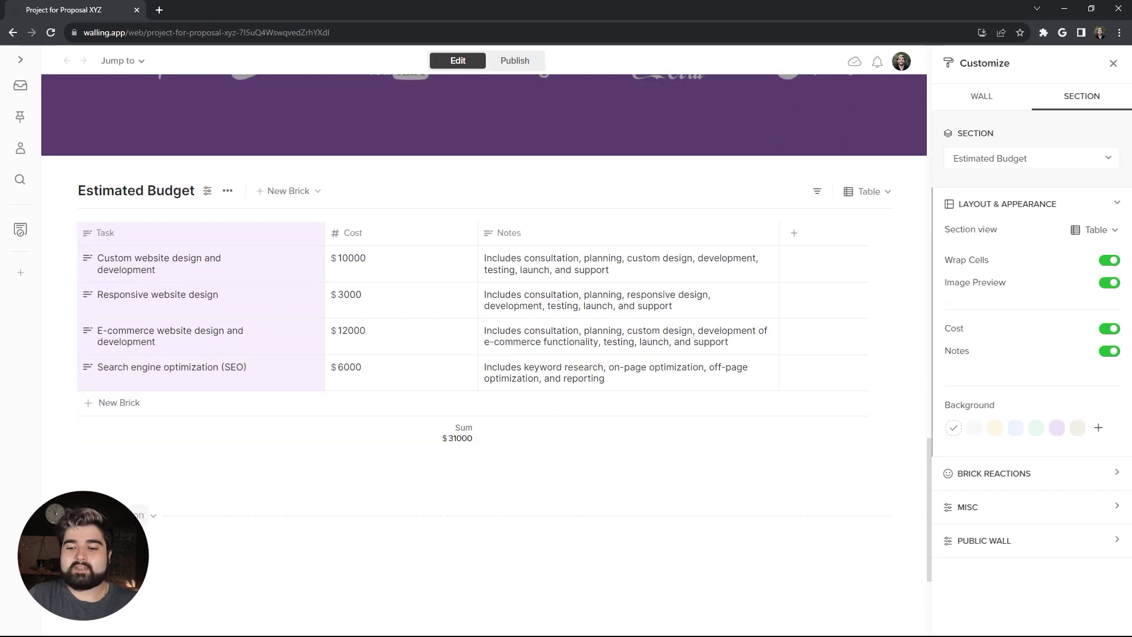
Step: Add a Timeline section and make it non-collapsible
scroll(483, 354, down, 1)
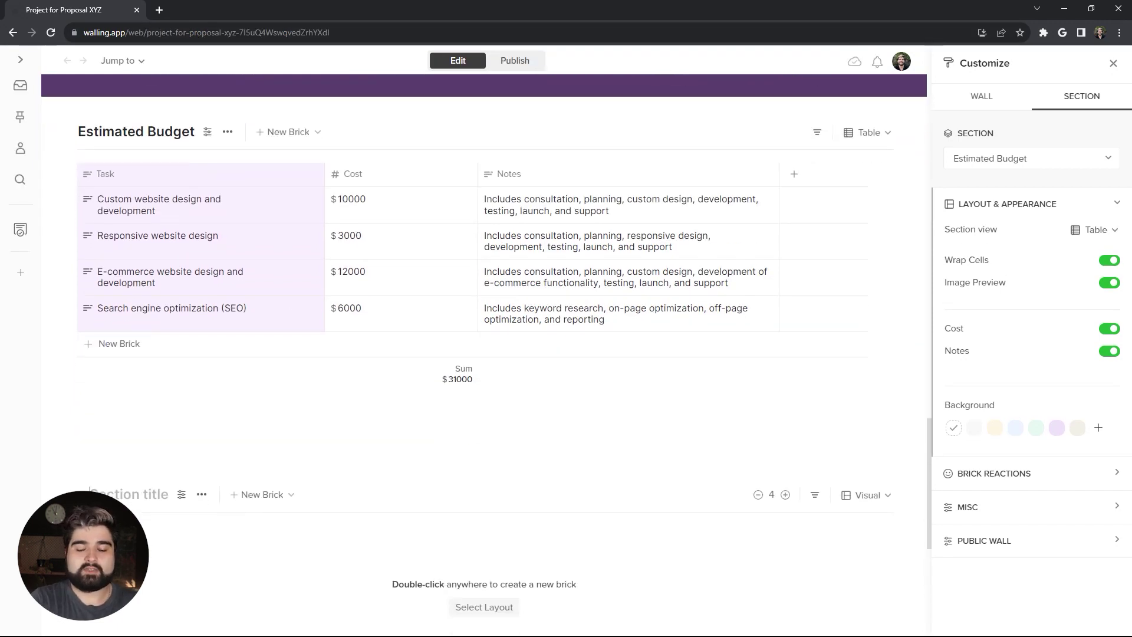
text(Timeline)
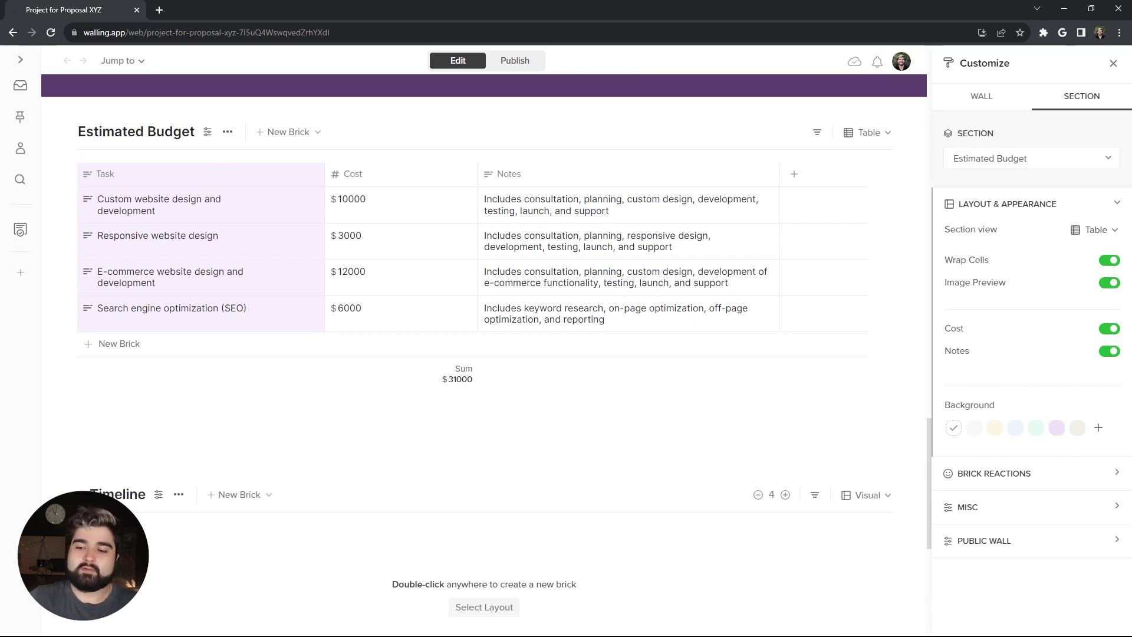
click(158, 494)
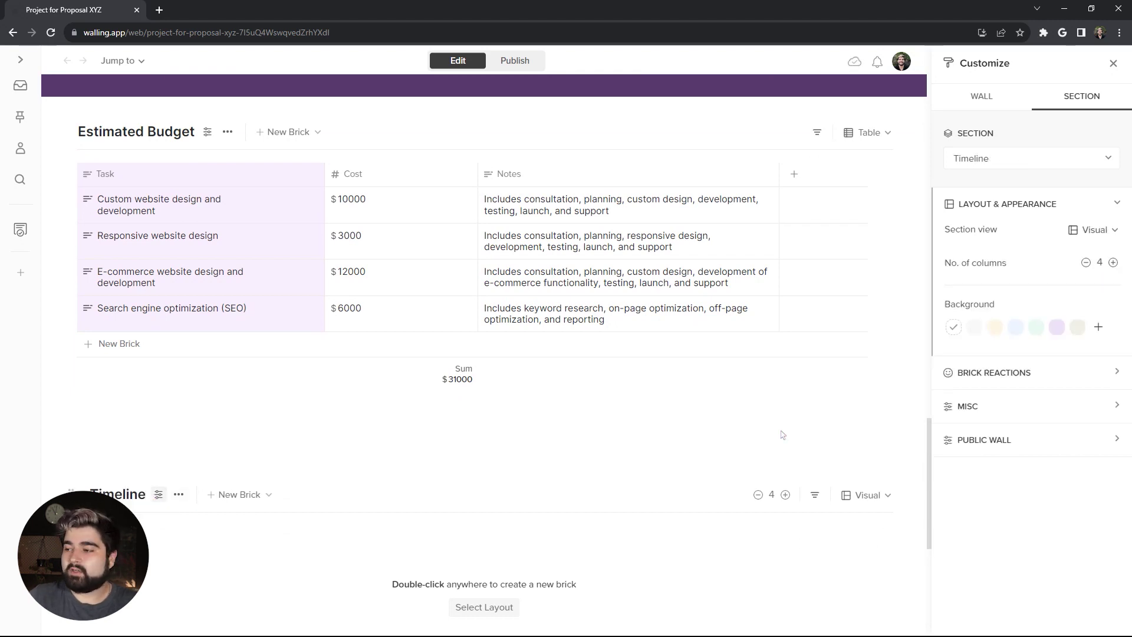
click(968, 407)
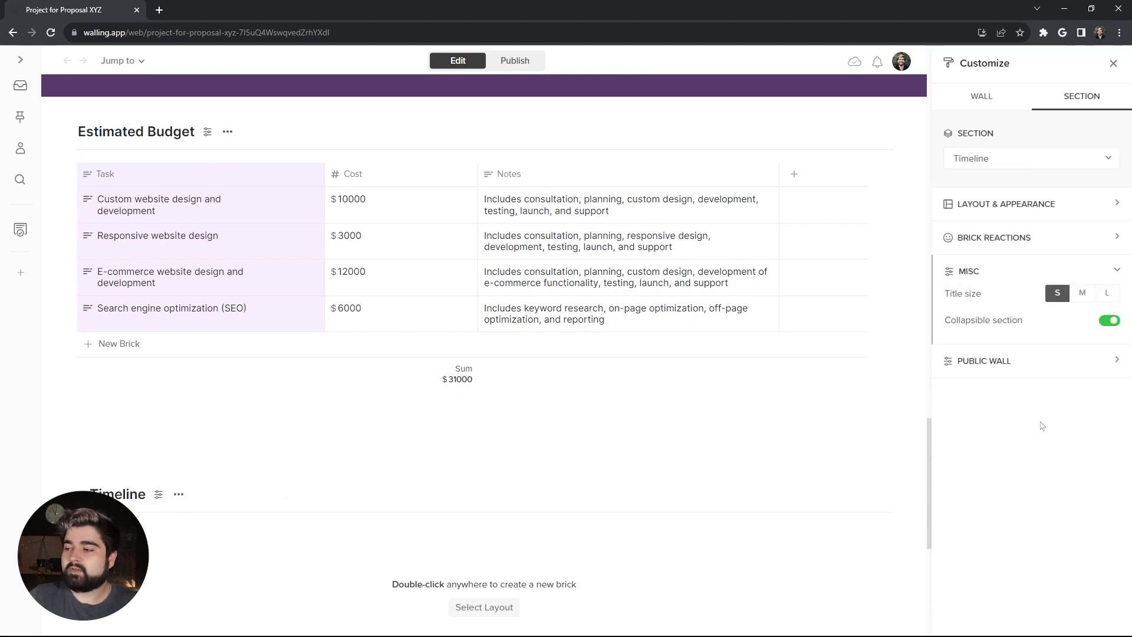
click(1108, 321)
Step: Show the Timeline section as a calendar spanning months
scroll(419, 431, down, 2)
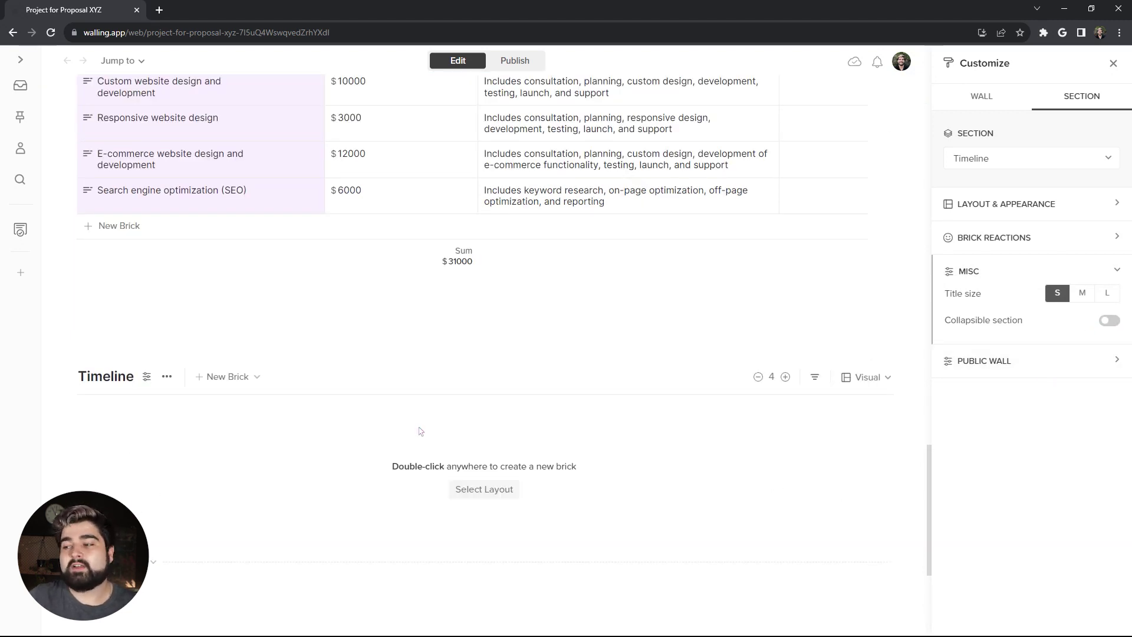
click(877, 381)
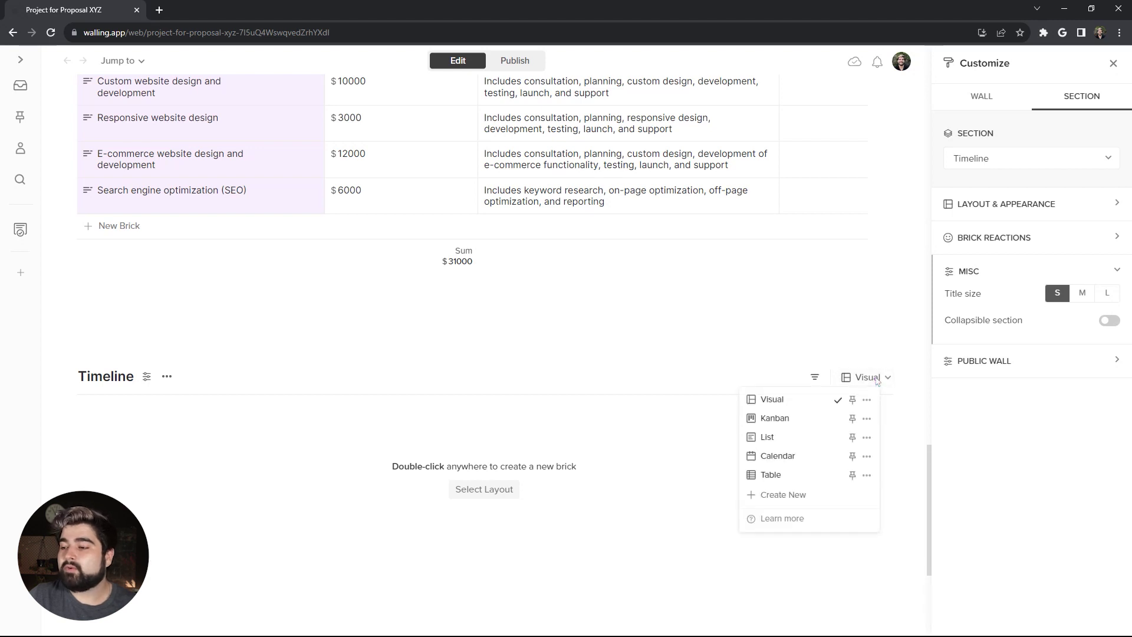
click(799, 460)
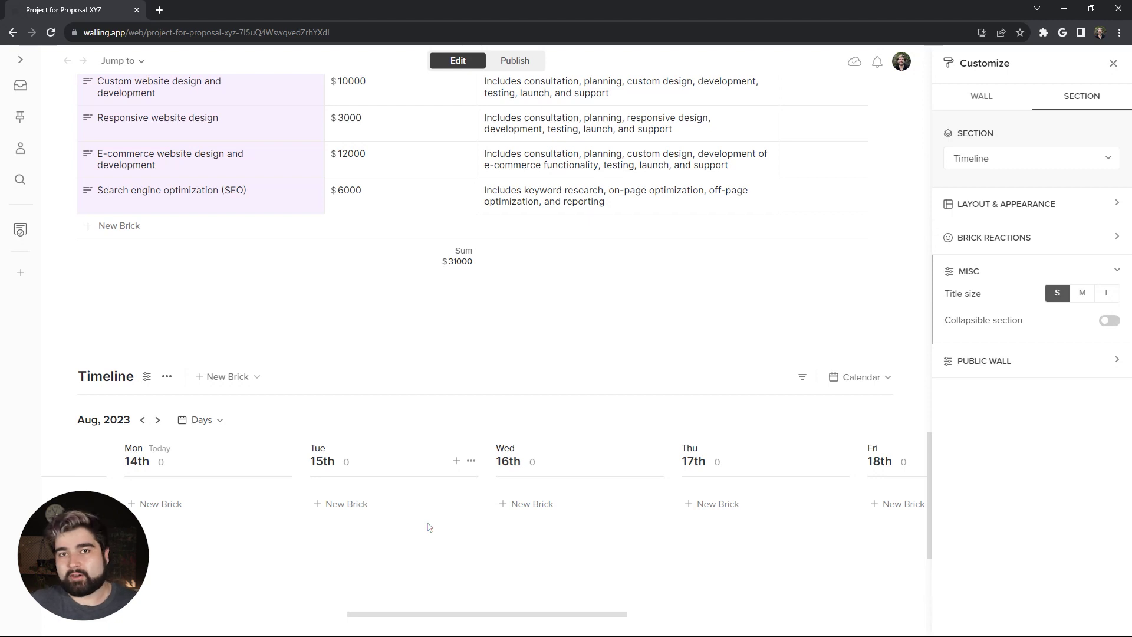
scroll(429, 527, down, 1)
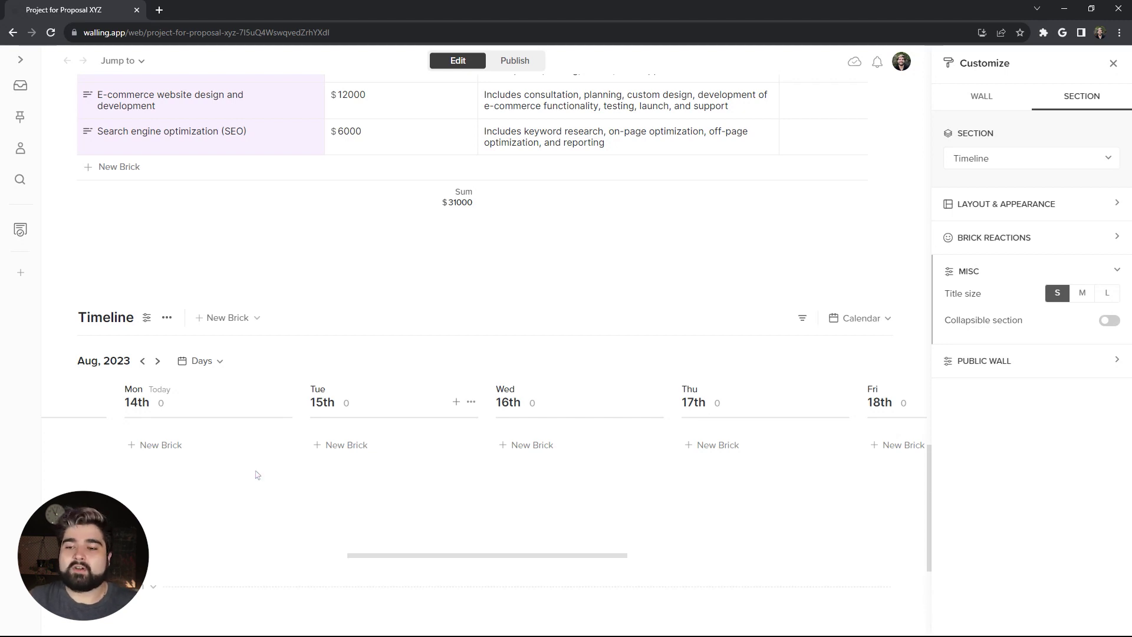
click(219, 362)
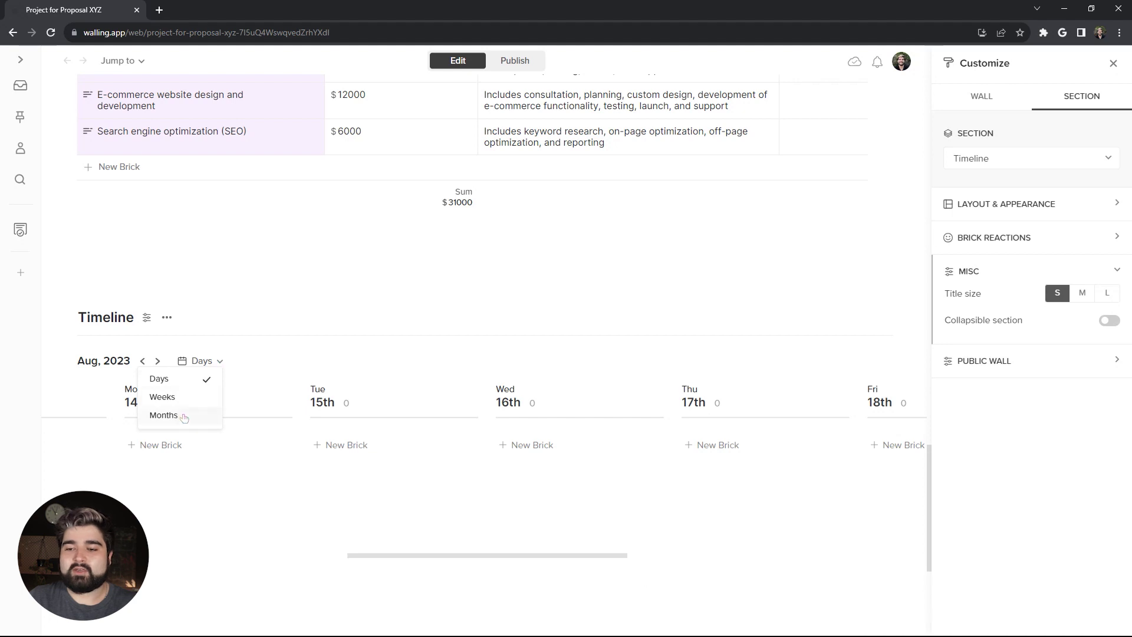
click(164, 416)
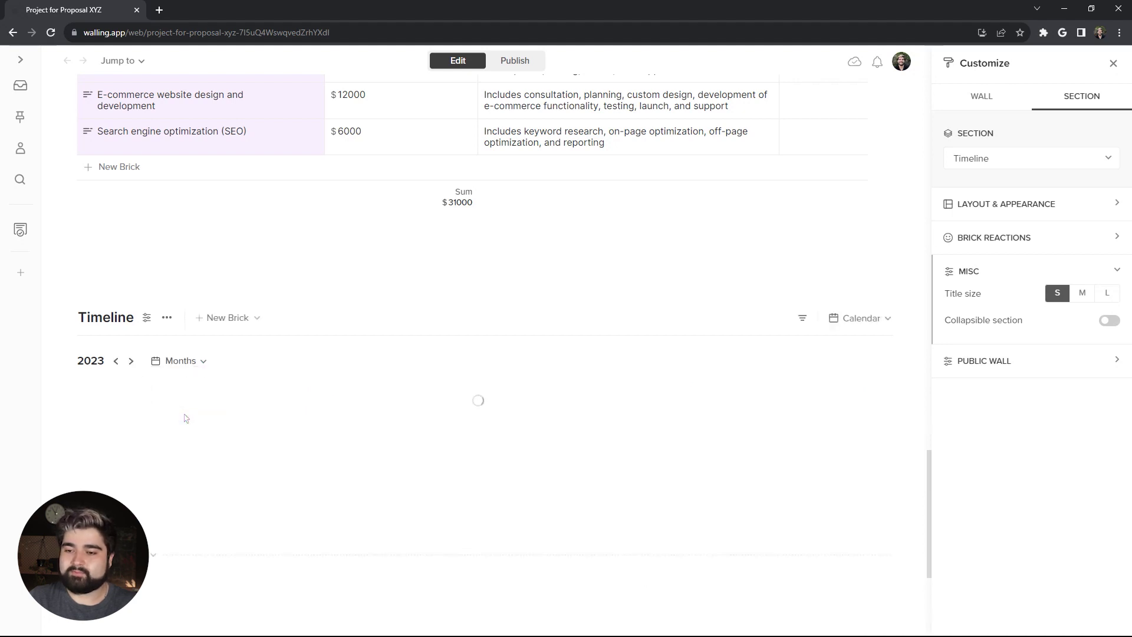
Step: Add Consultation, with its description, and Planning entries under August
scroll(187, 413, down, 1)
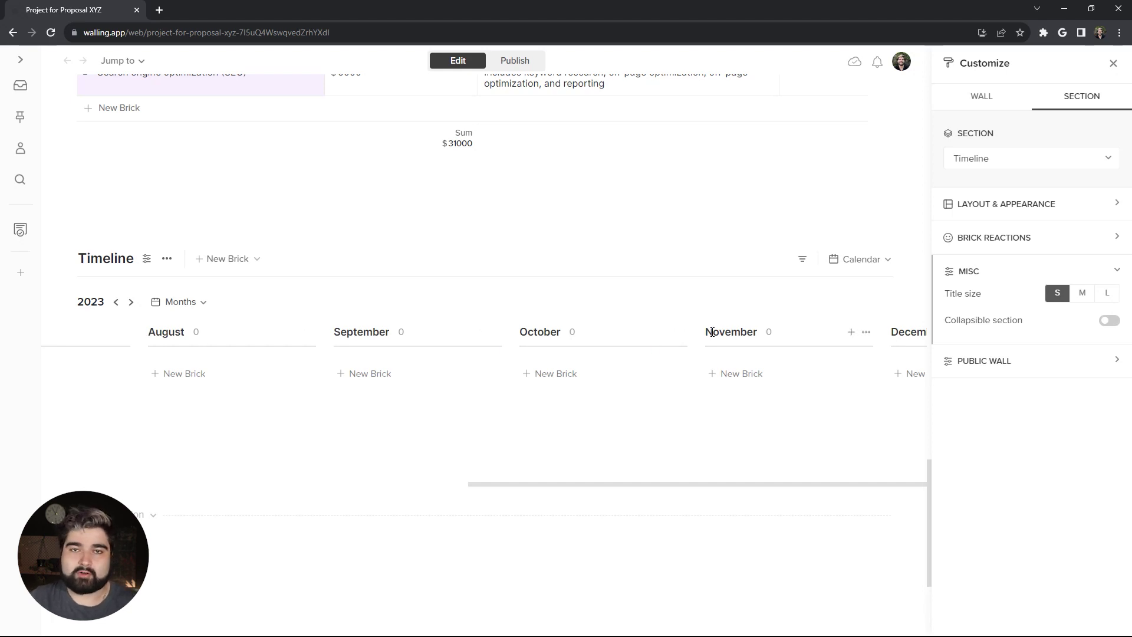
click(178, 373)
text(Consultation)
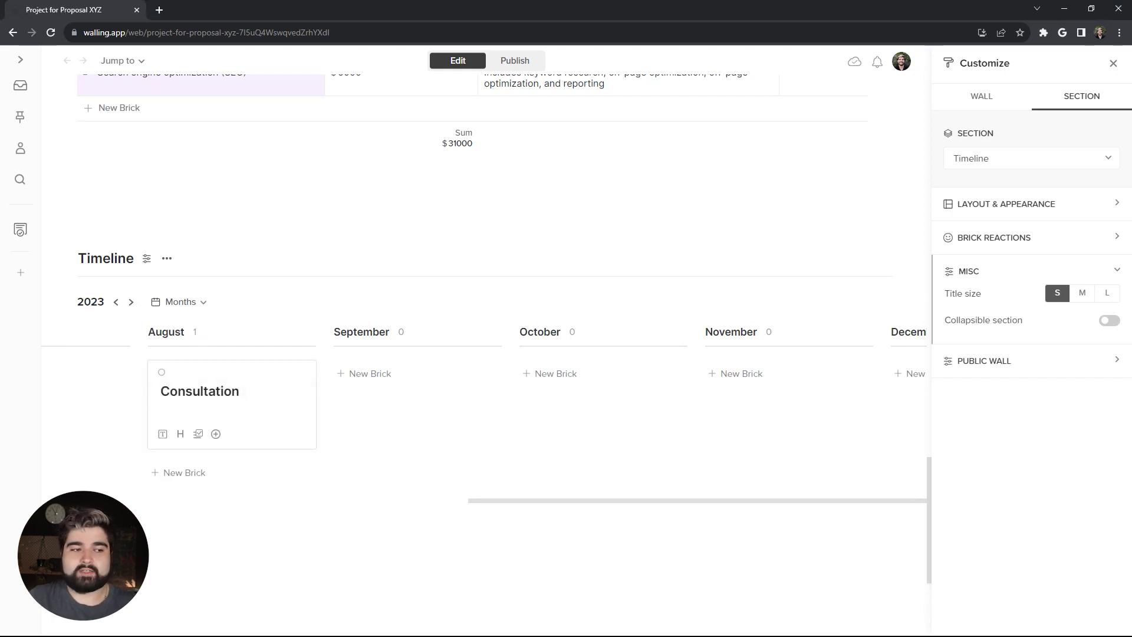
click(185, 409)
text(We meet our clients to discuss their needs and goals for their website.)
click(197, 506)
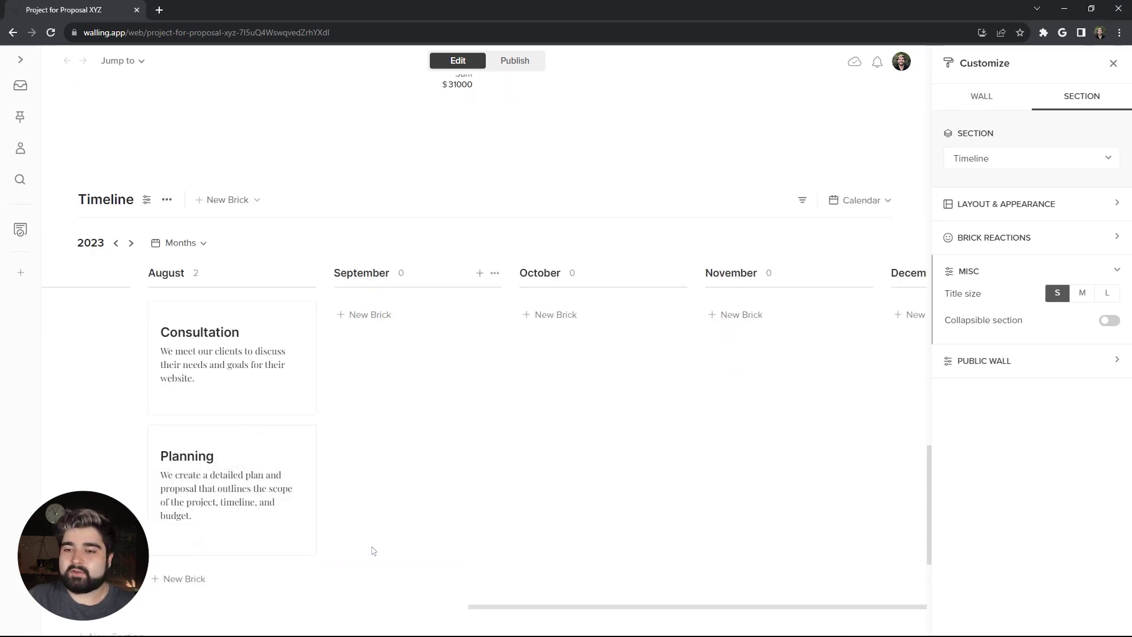
Step: Add the September entry, delete the extra September card, and start a Testing brick in November
click(374, 326)
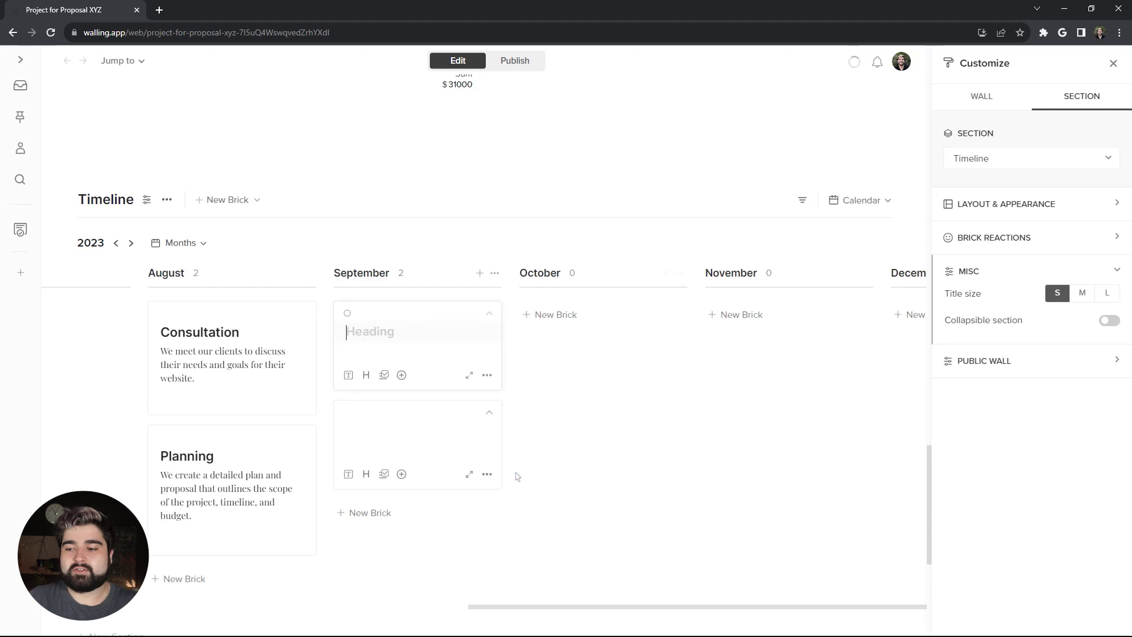
click(487, 474)
click(545, 559)
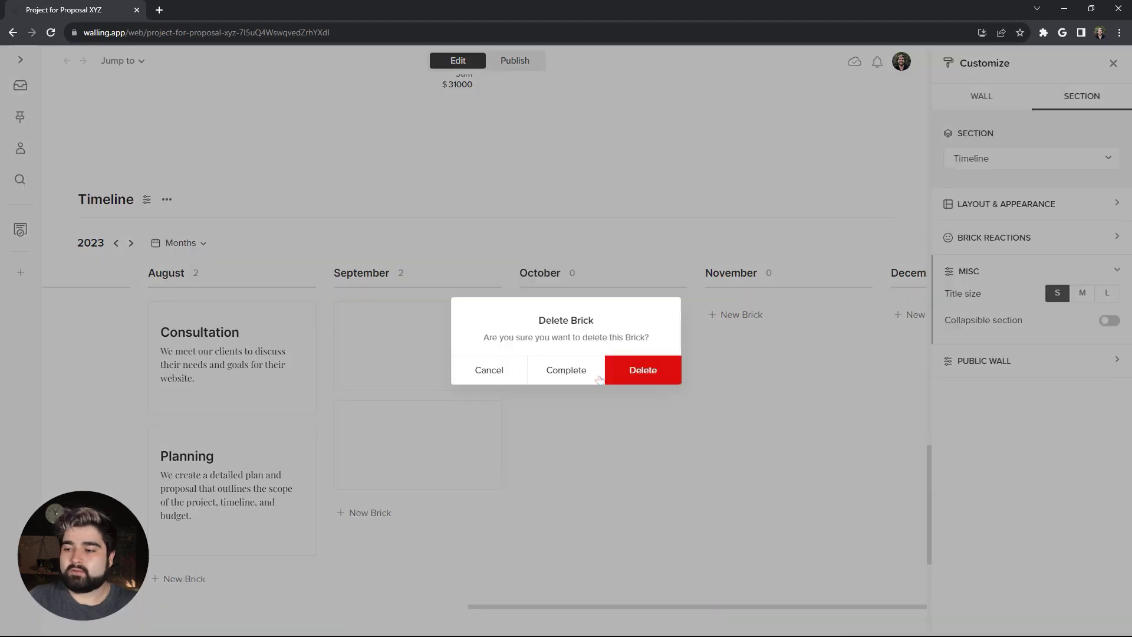
click(548, 370)
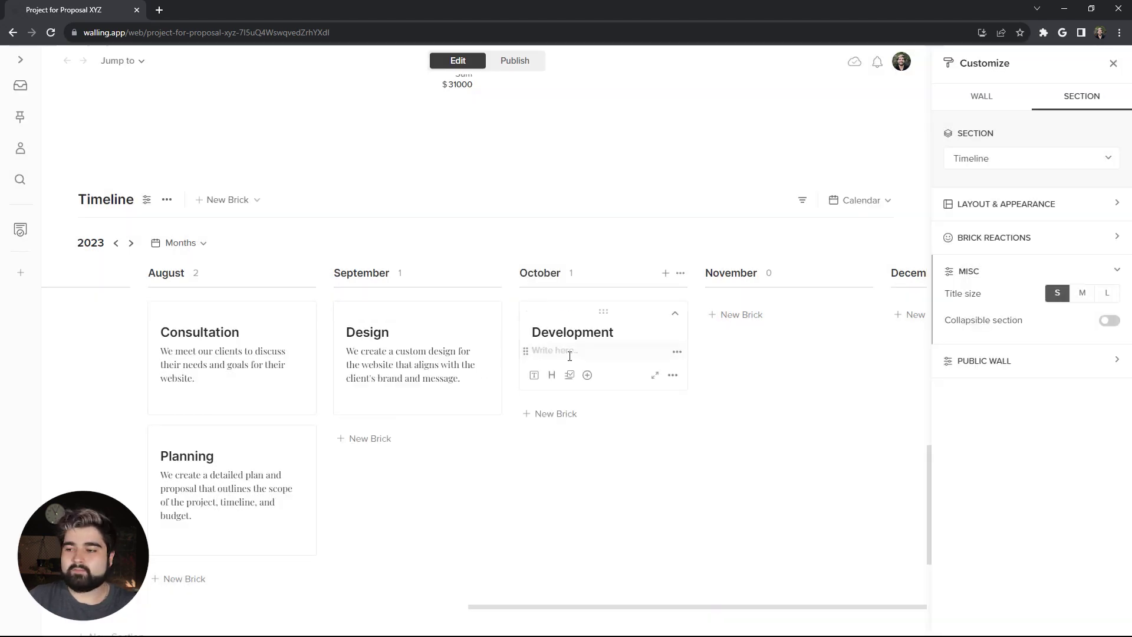
click(725, 314)
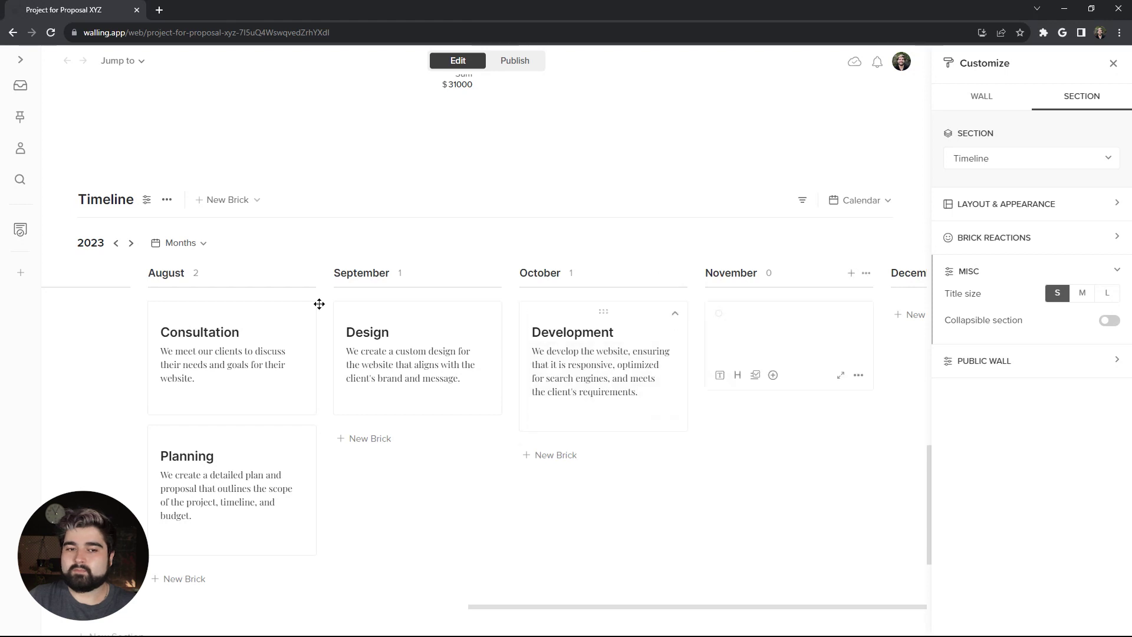
scroll(516, 497, down, 1)
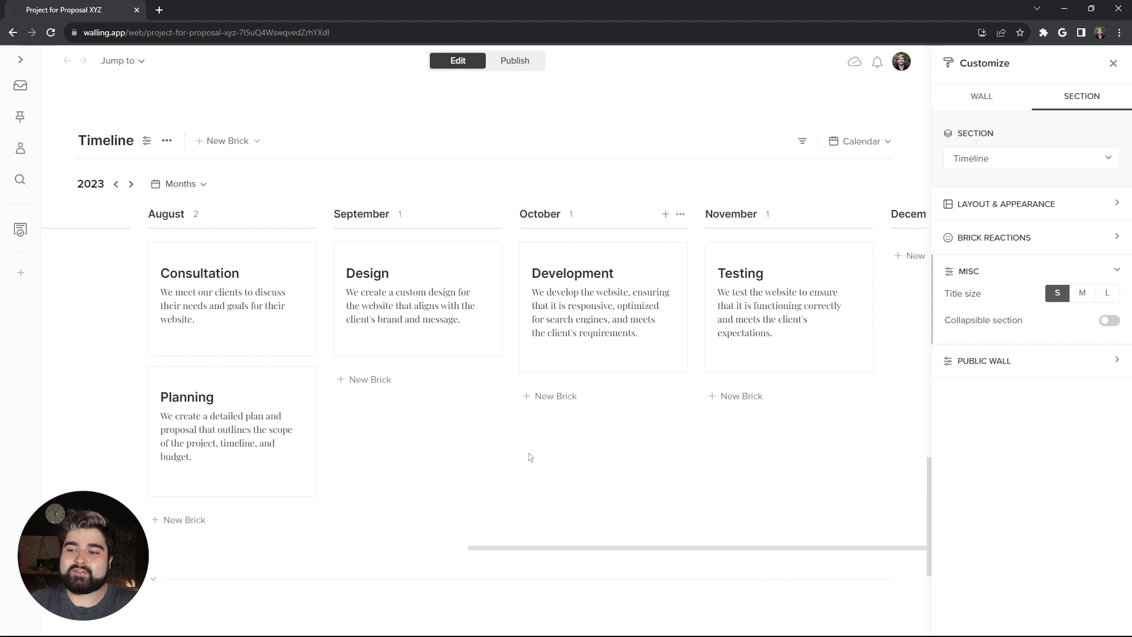
Step: Colour the Design brick lavender and the Development brick pale yellow
scroll(445, 312, up, 1)
right_click(445, 314)
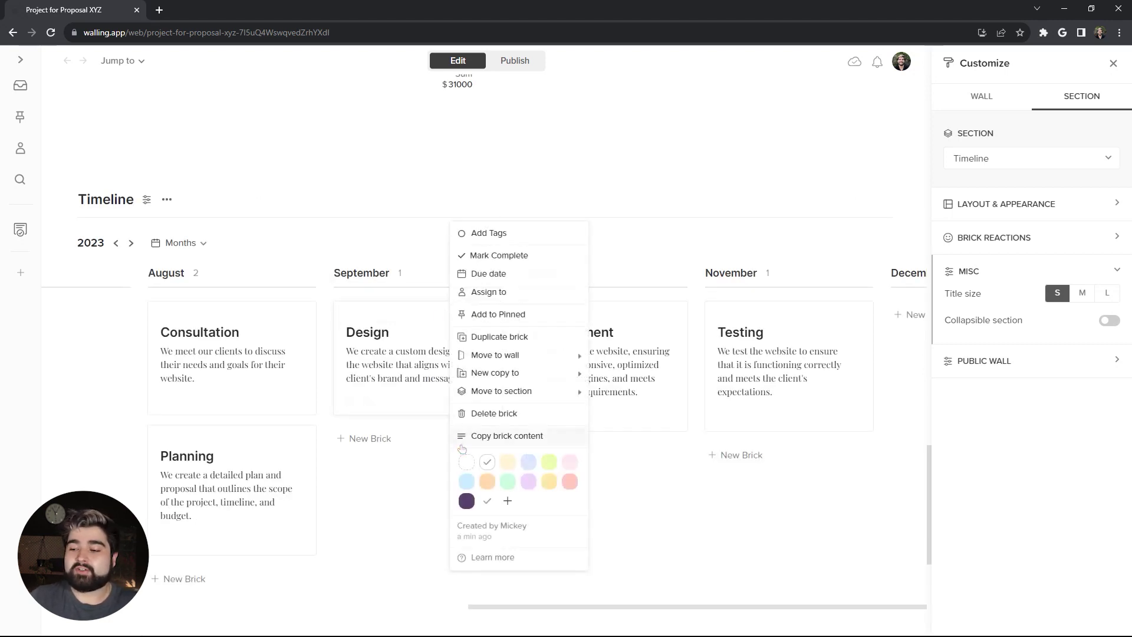
click(529, 482)
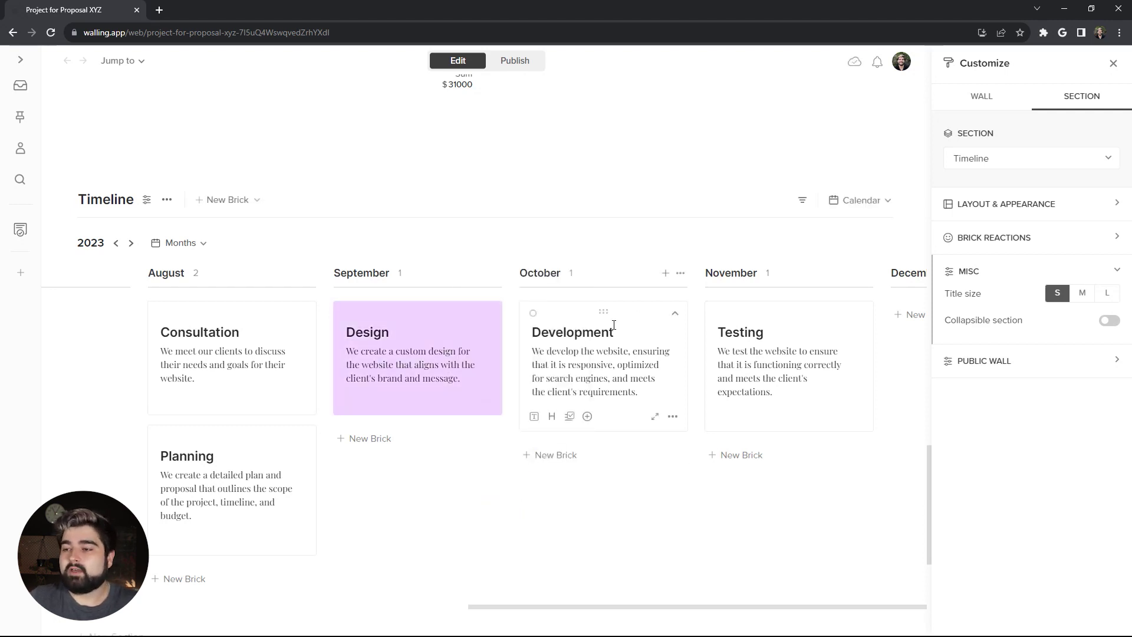
click(630, 308)
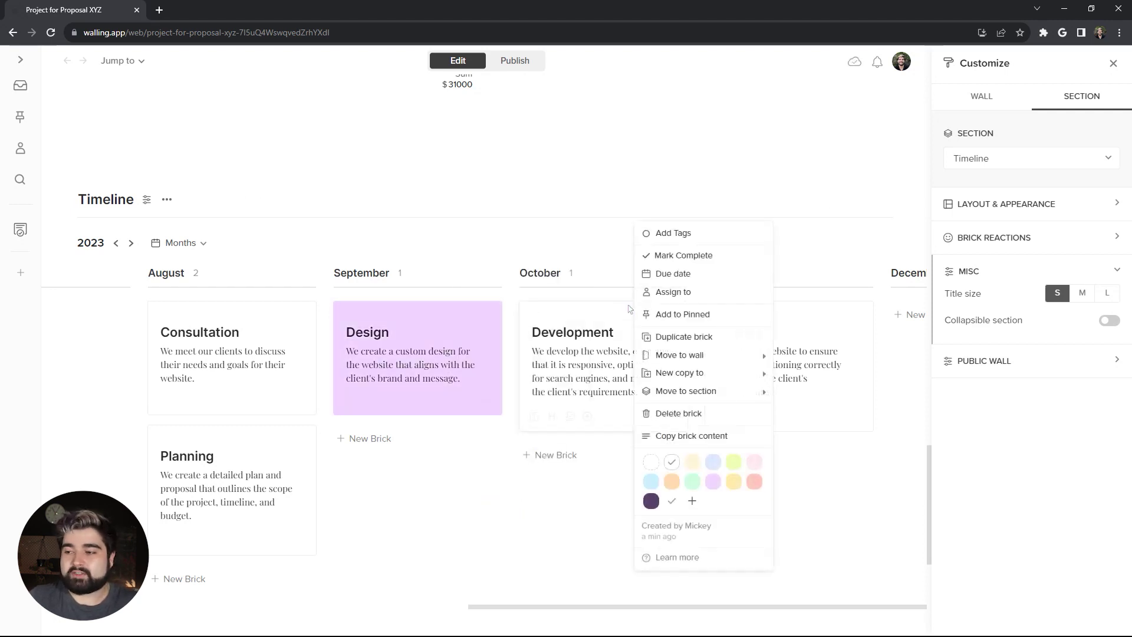
click(691, 465)
Step: Give the Timeline section a light grey #F5F5F5 background and view the published wall
scroll(604, 504, up, 3)
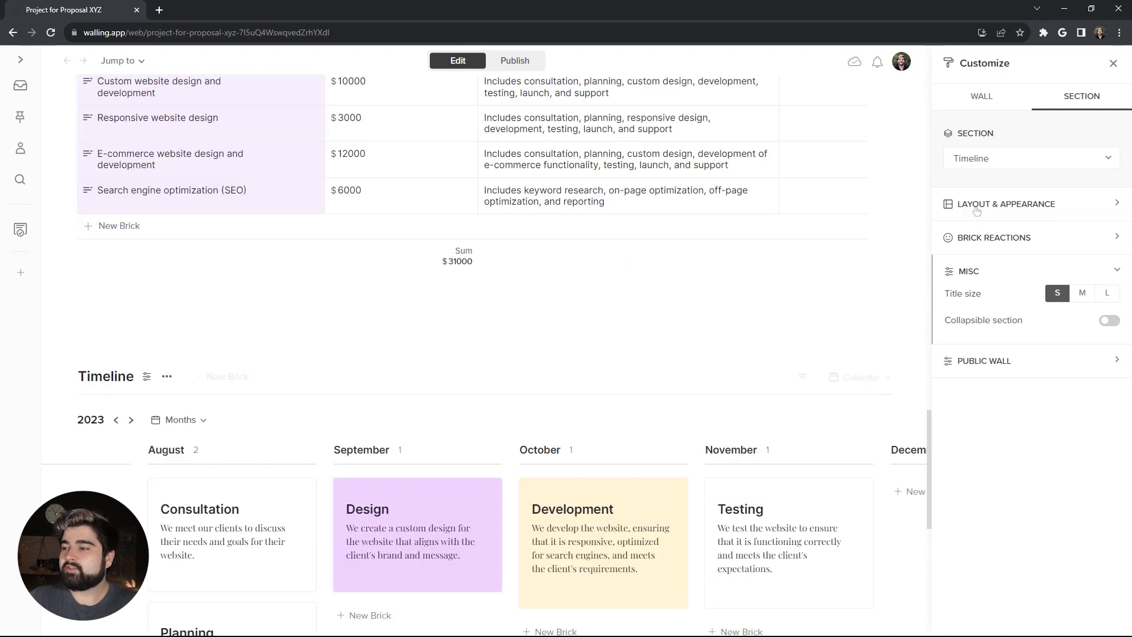
click(1003, 204)
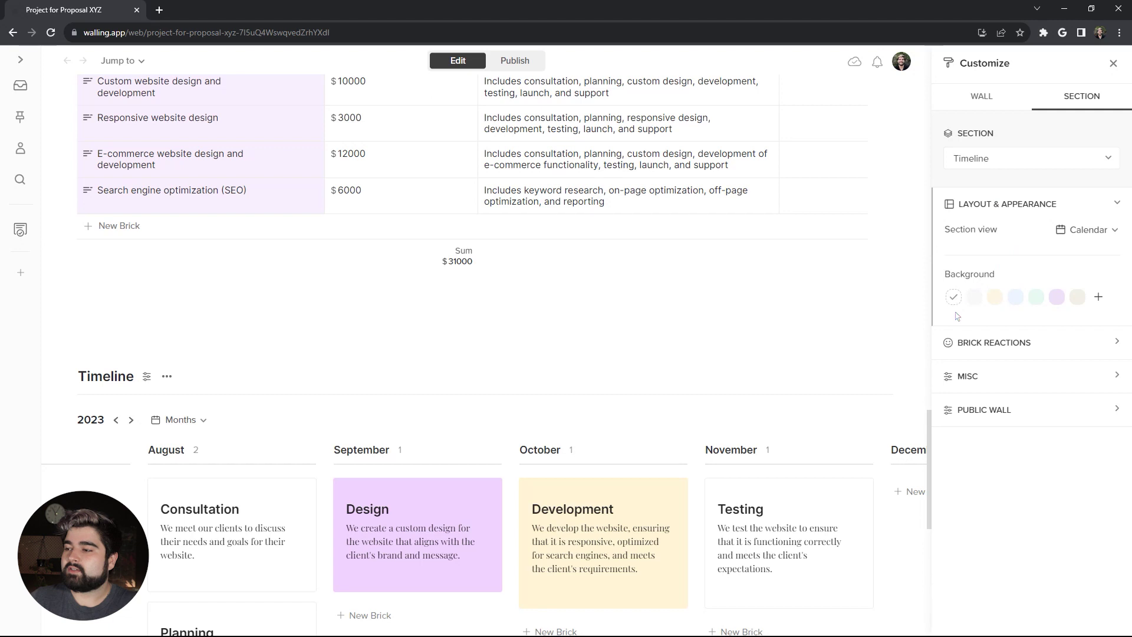
click(1098, 297)
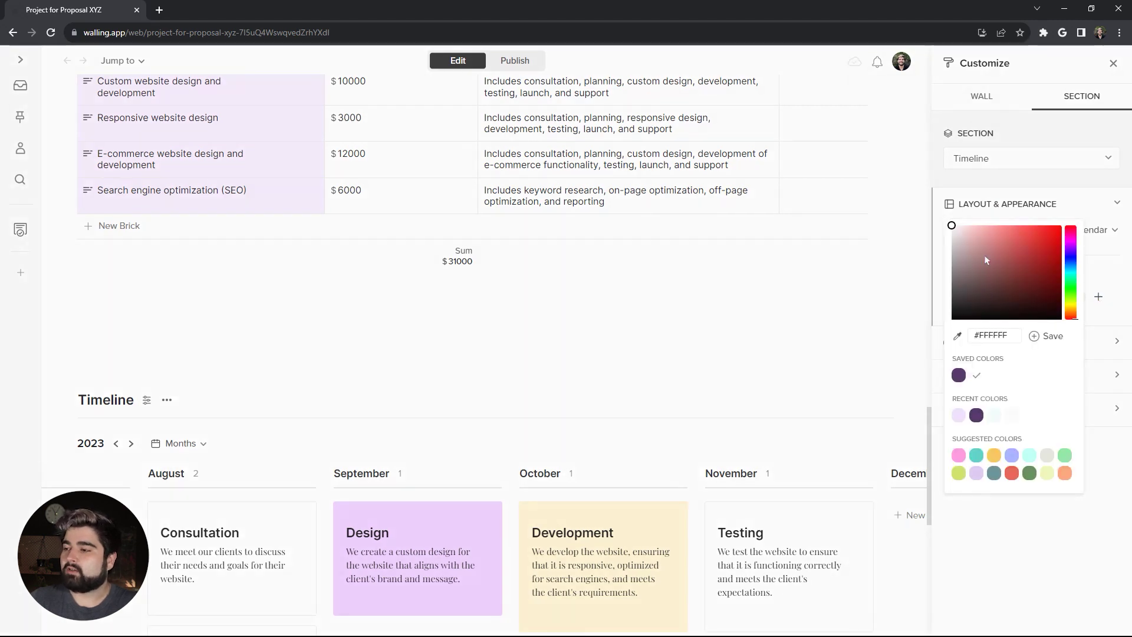
click(951, 231)
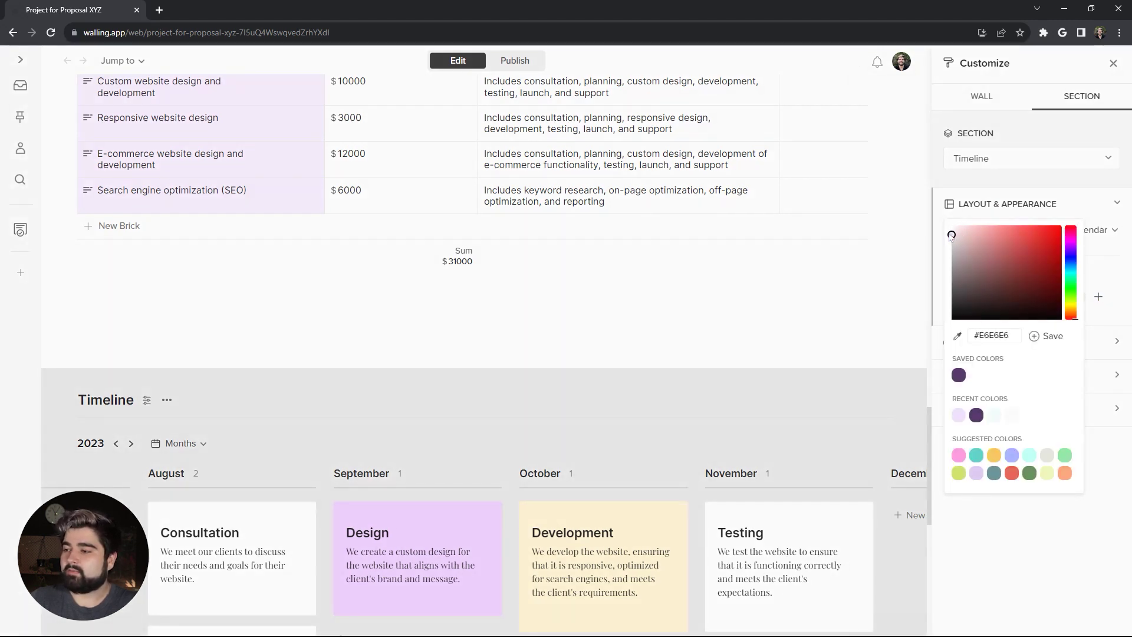
drag(948, 235, 946, 233)
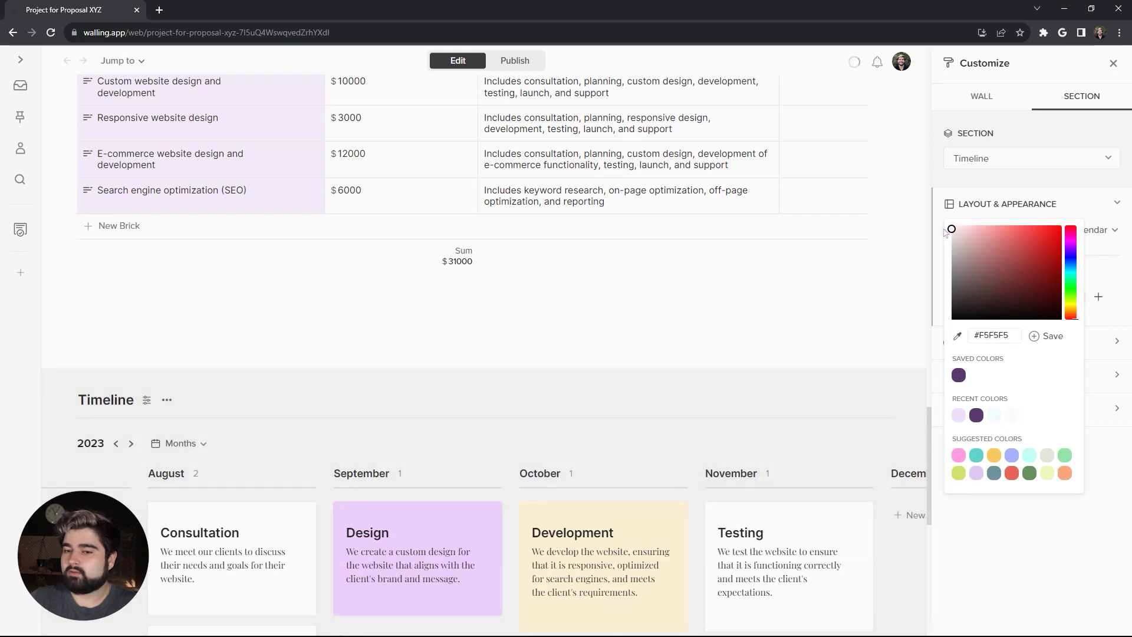
click(586, 317)
click(615, 60)
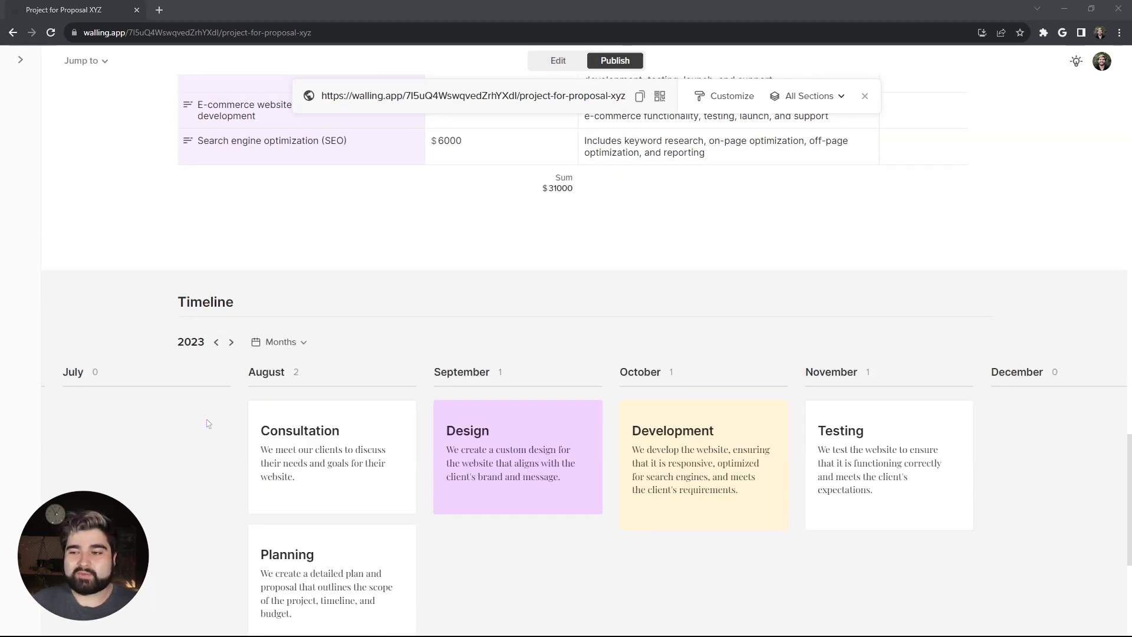
scroll(208, 424, up, 3)
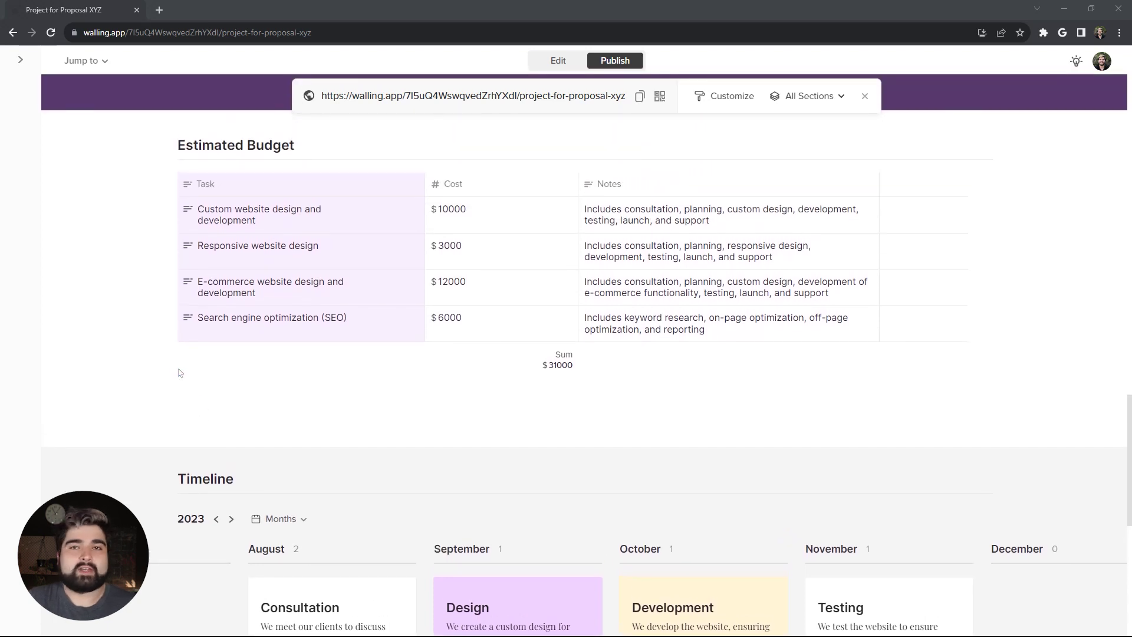
scroll(698, 504, down, 4)
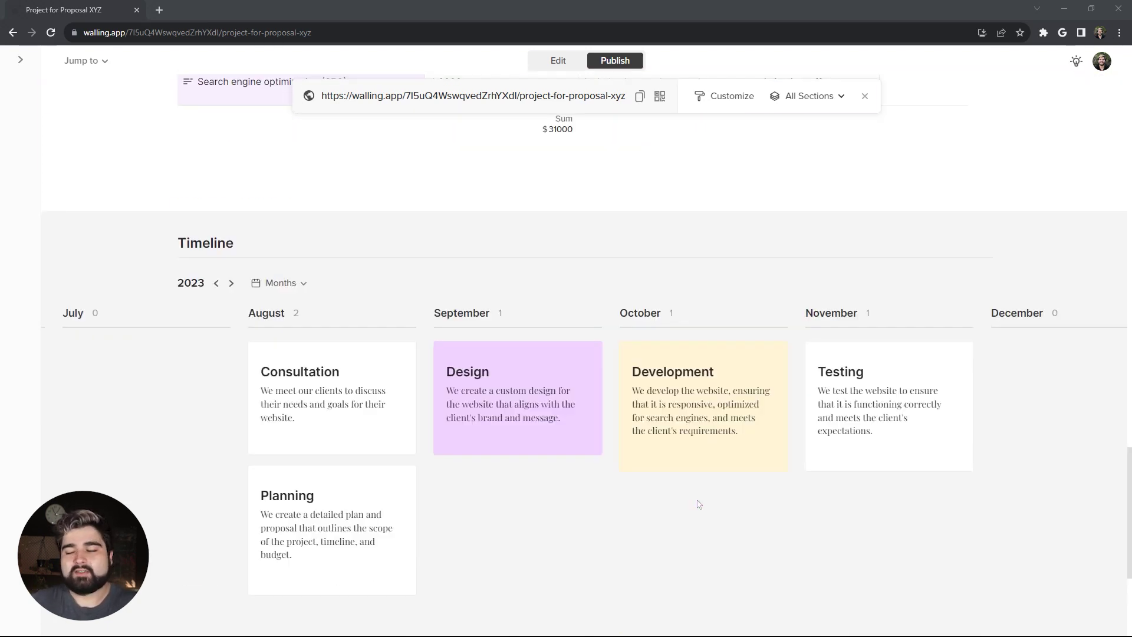
scroll(531, 472, up, 5)
scroll(366, 360, up, 1)
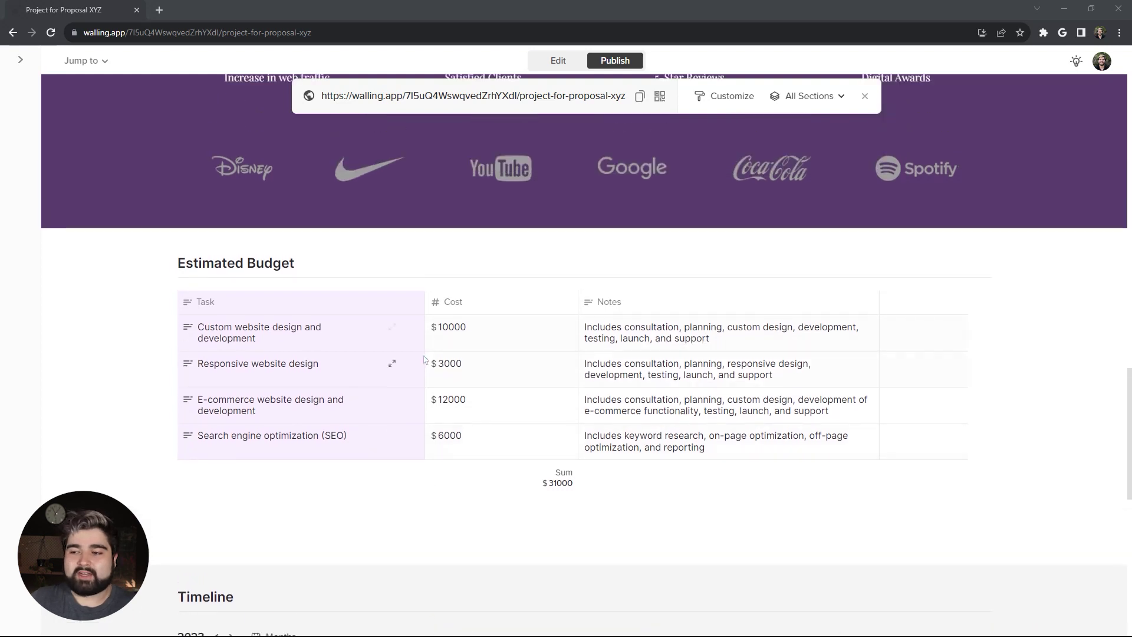
scroll(524, 451, down, 8)
scroll(524, 451, left, 3)
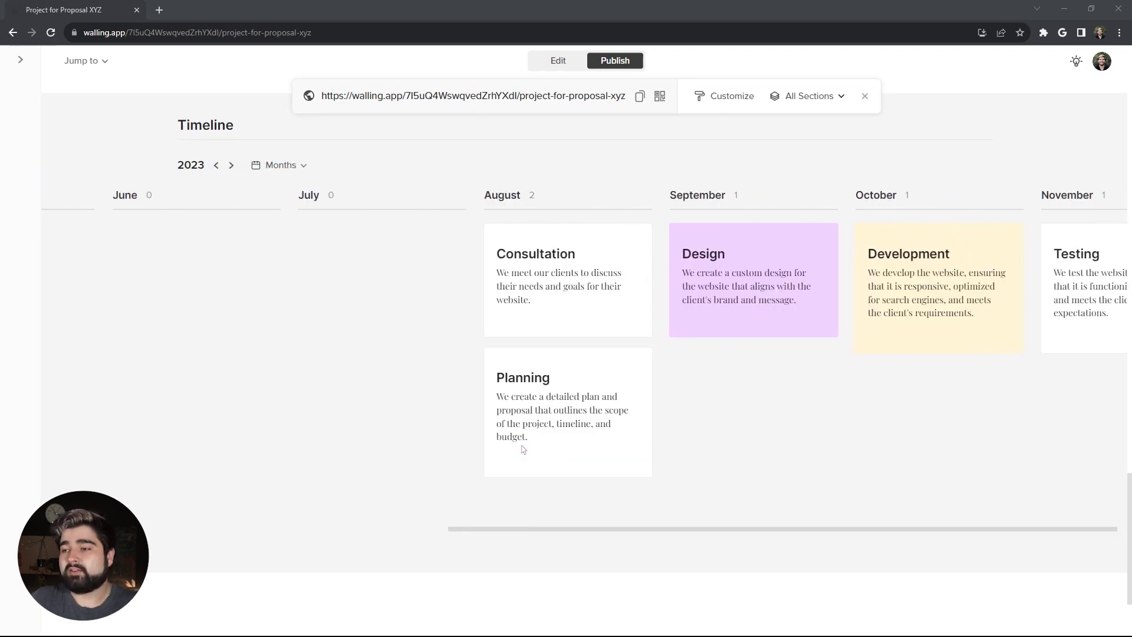
scroll(523, 451, right, 4)
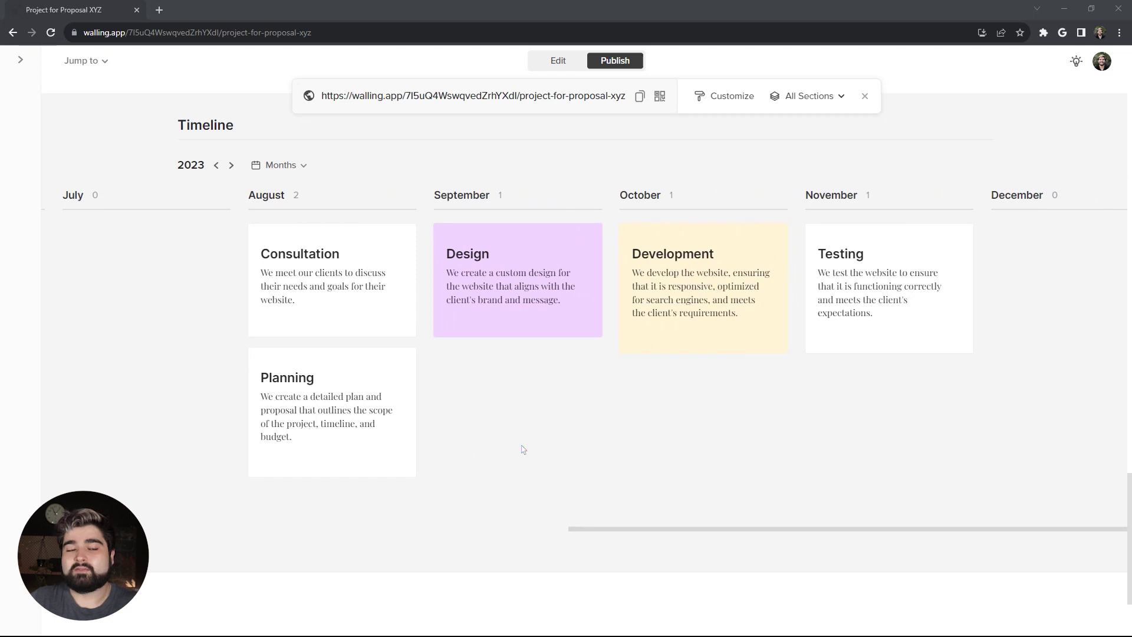
scroll(524, 451, up, 4)
scroll(248, 353, down, 1)
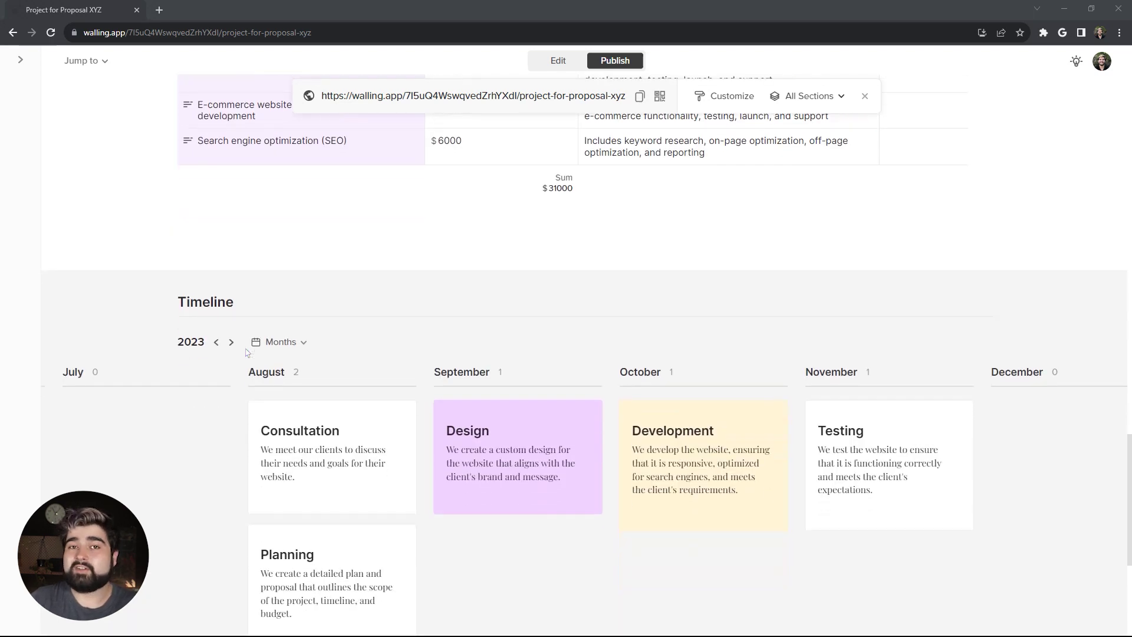
scroll(248, 352, down, 1)
scroll(230, 434, down, 4)
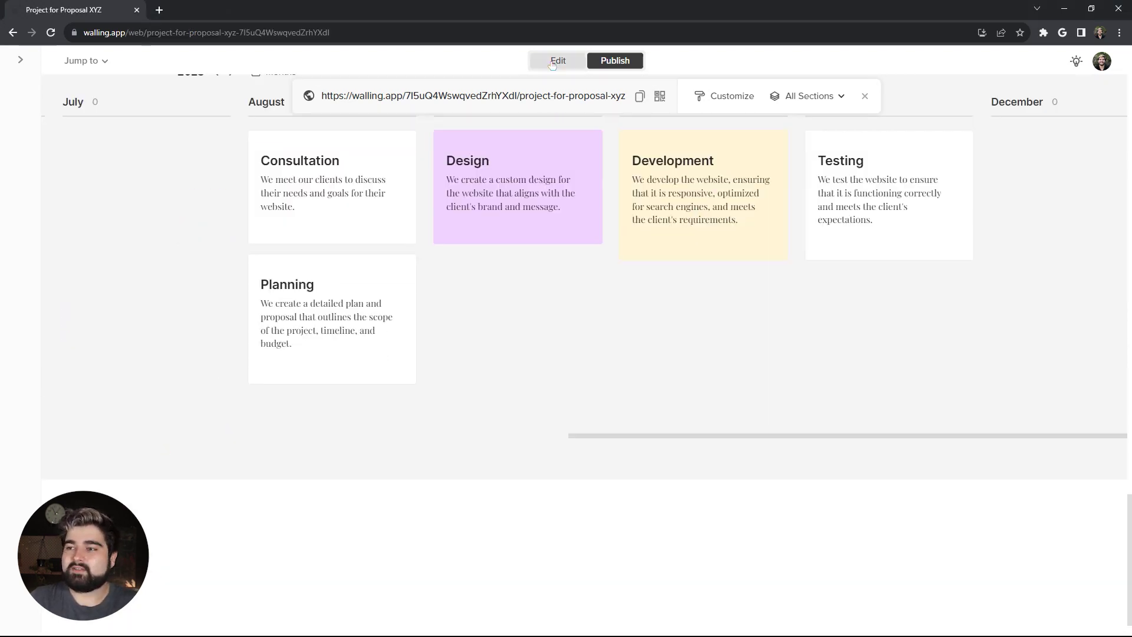
Step: Back in the editor, add a new section titled Contact Us below Timeline
key(alt+Left)
scroll(191, 457, down, 2)
scroll(191, 457, down, 2)
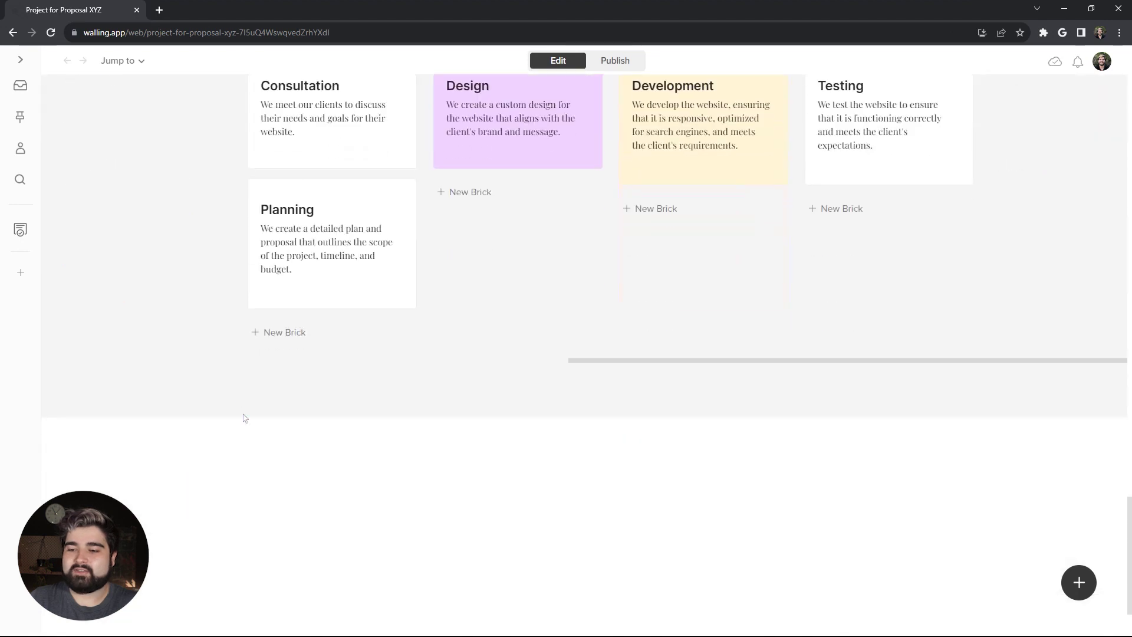
click(224, 391)
text(C)
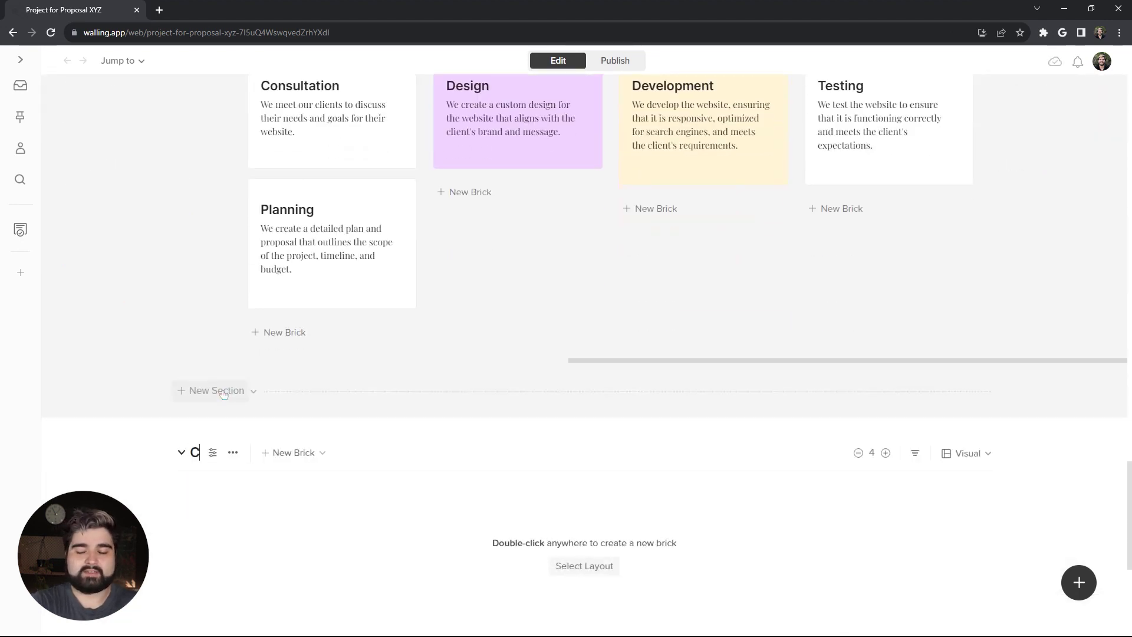
text(ontact Us)
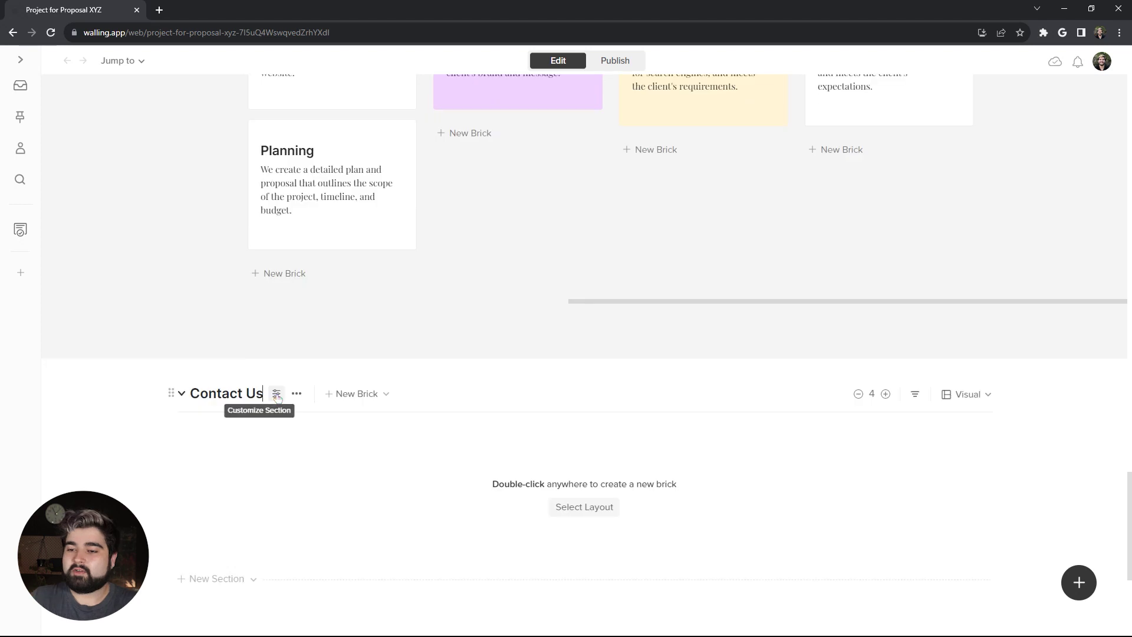
Step: Make Contact Us non-collapsible and hide its heading on the public wall
click(279, 393)
click(1059, 271)
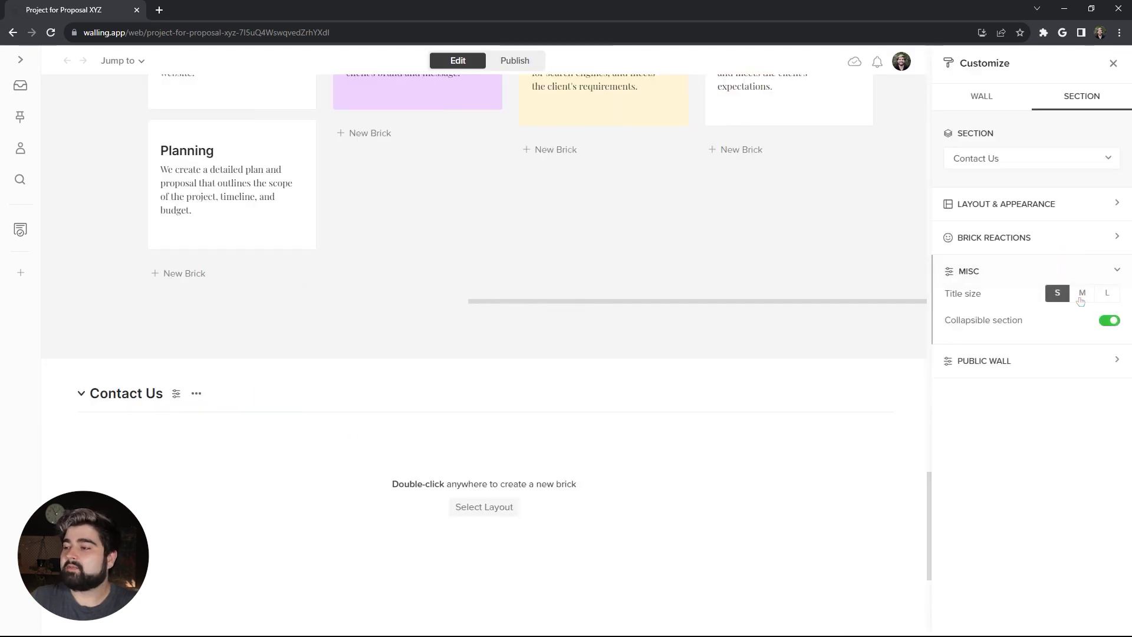
click(1108, 322)
click(1023, 371)
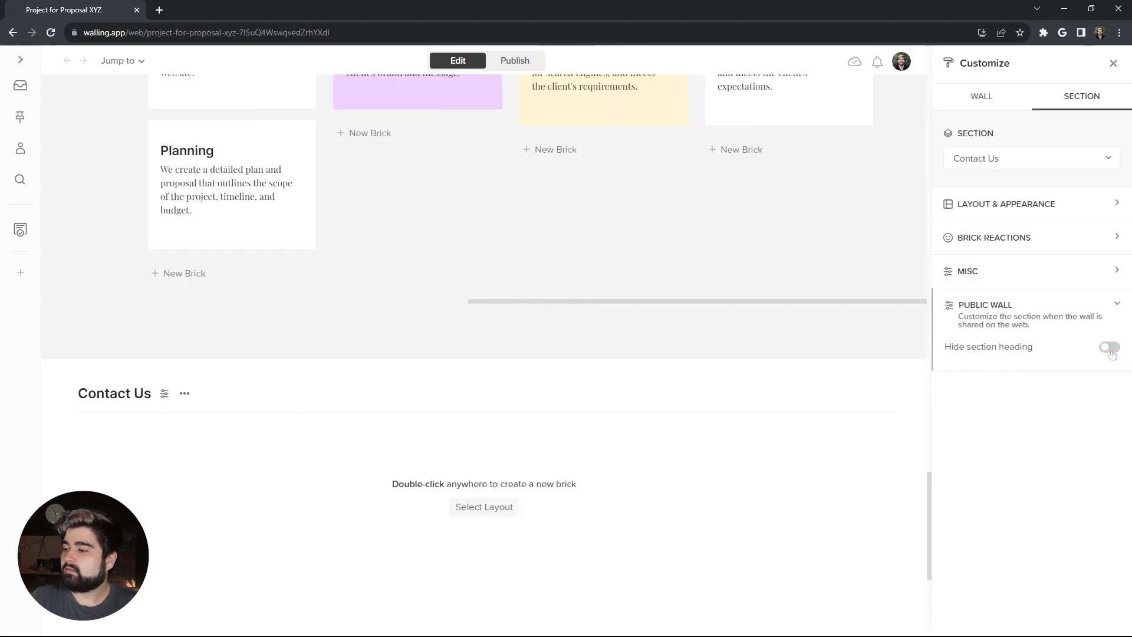
click(1110, 348)
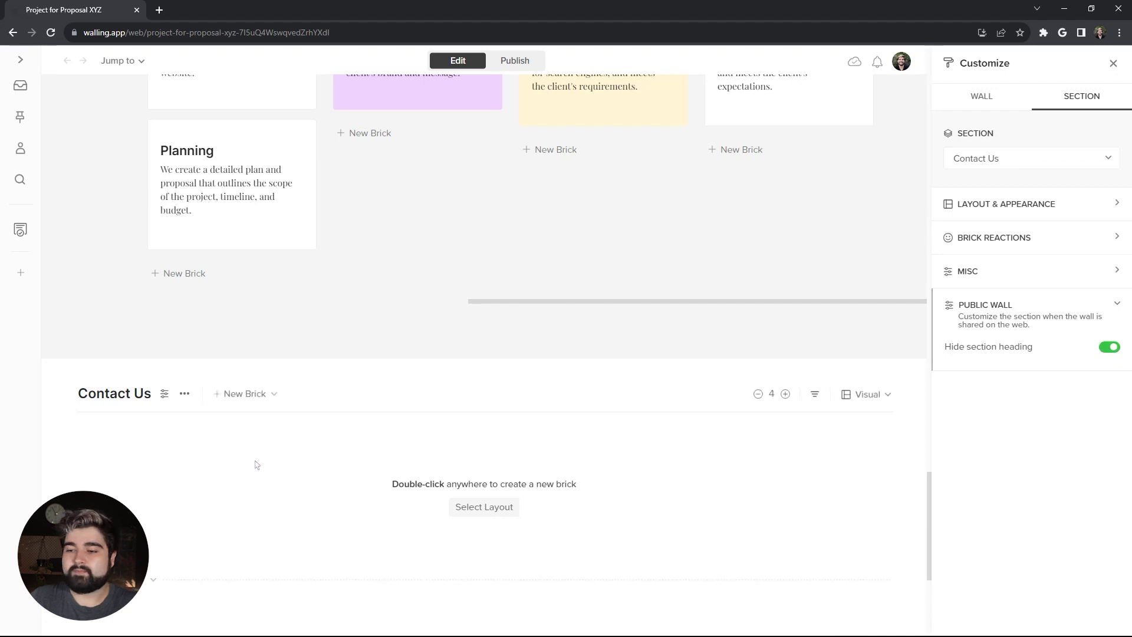
click(1114, 63)
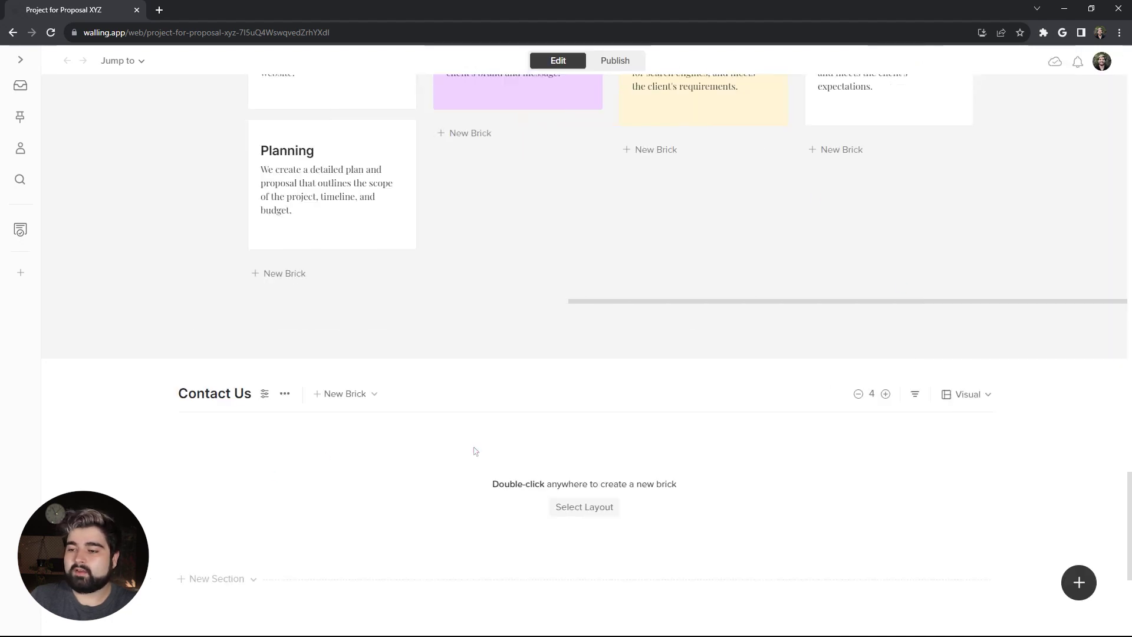
Step: Create a 'Thank You' brick with the pasted message, raise columns to 6, and widen it
double_click(519, 464)
text(Thank You)
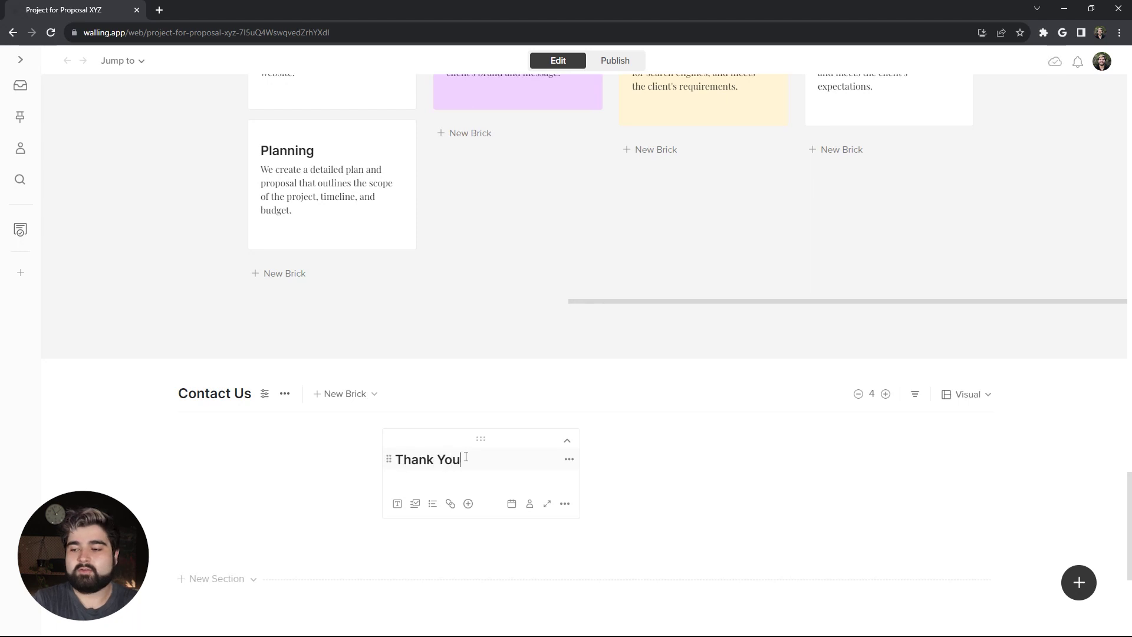
key(Return)
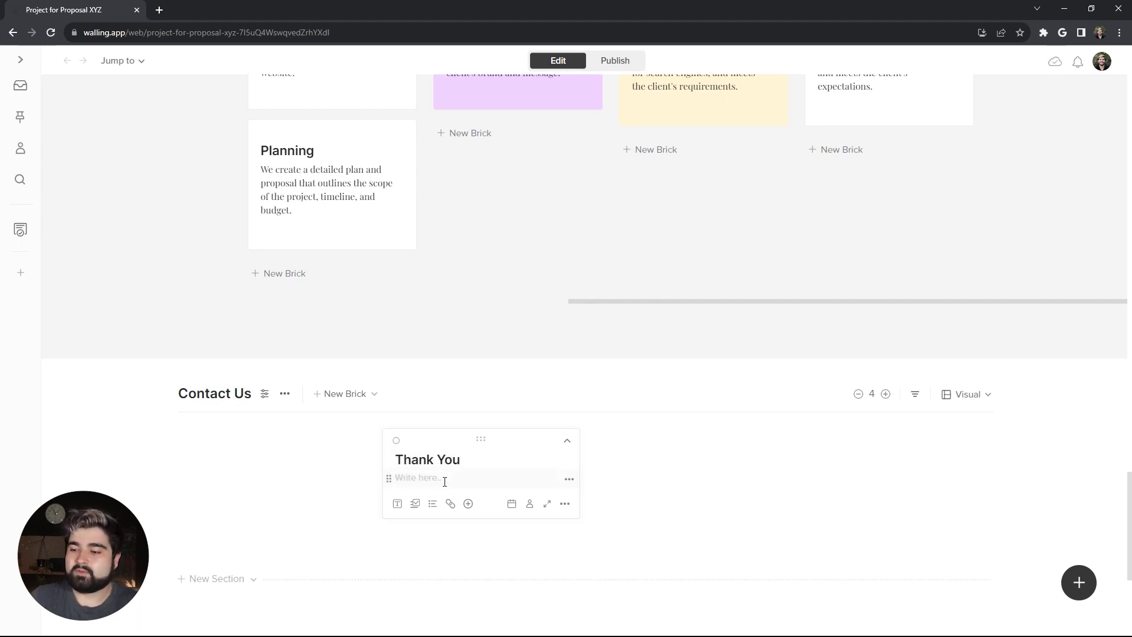
text(We are committed to providing our clients with high-quality web design services that meet their specific needs and requirements. If you are interested in learning more about our services, please contact us for a consultation.)
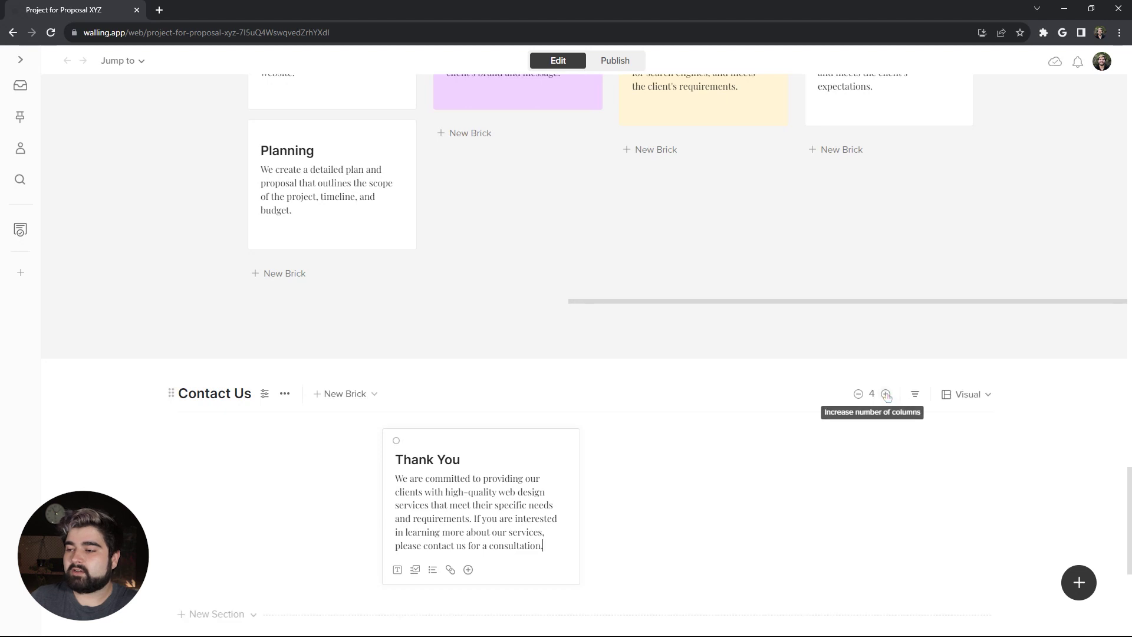
click(886, 394)
click(887, 394)
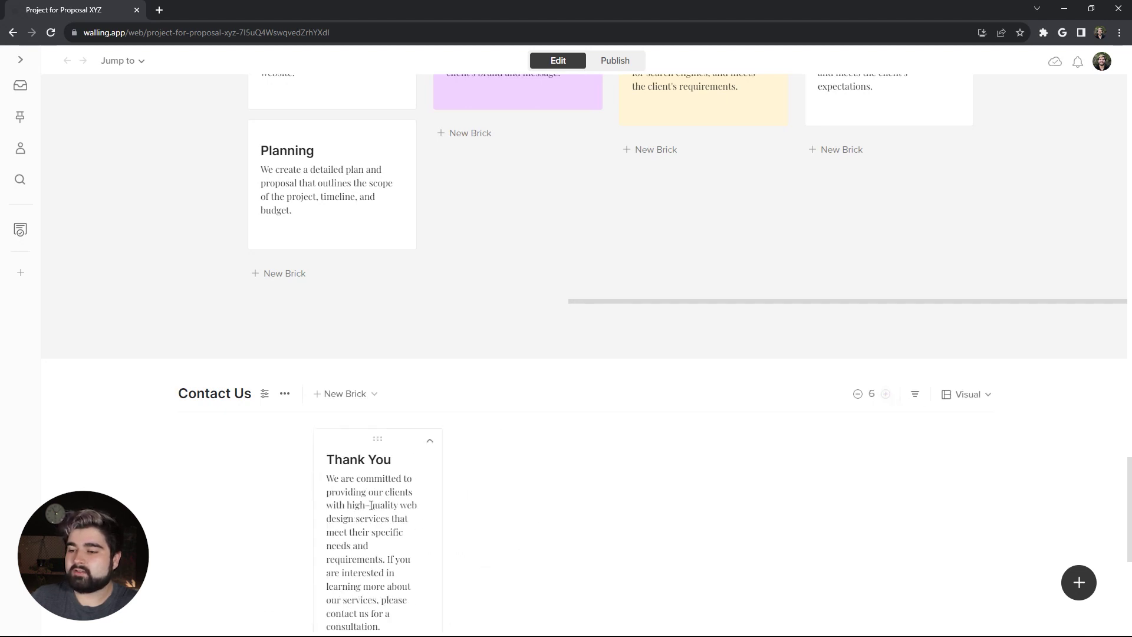
drag(450, 463, 717, 452)
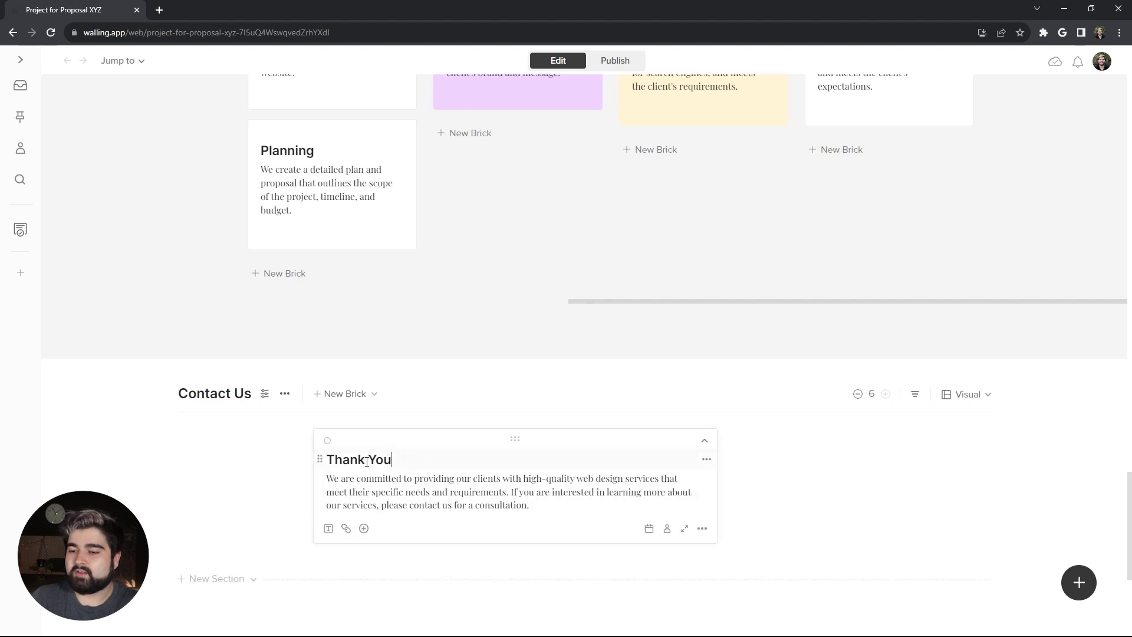
Step: Make the Thank You title Display style and centre it
drag(392, 460, 326, 460)
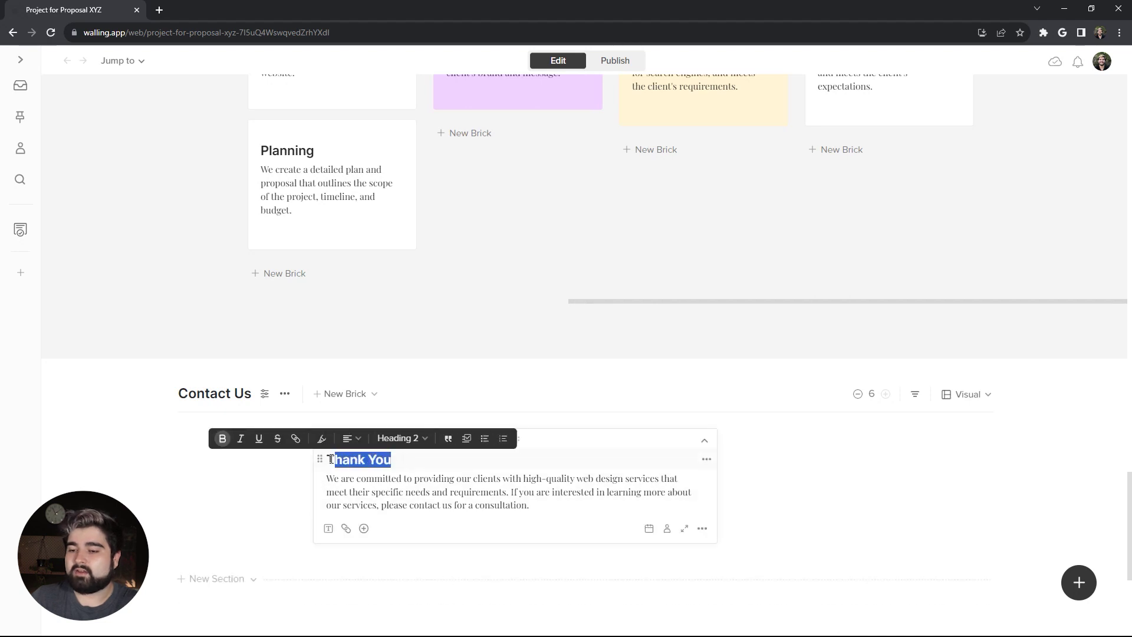
click(384, 439)
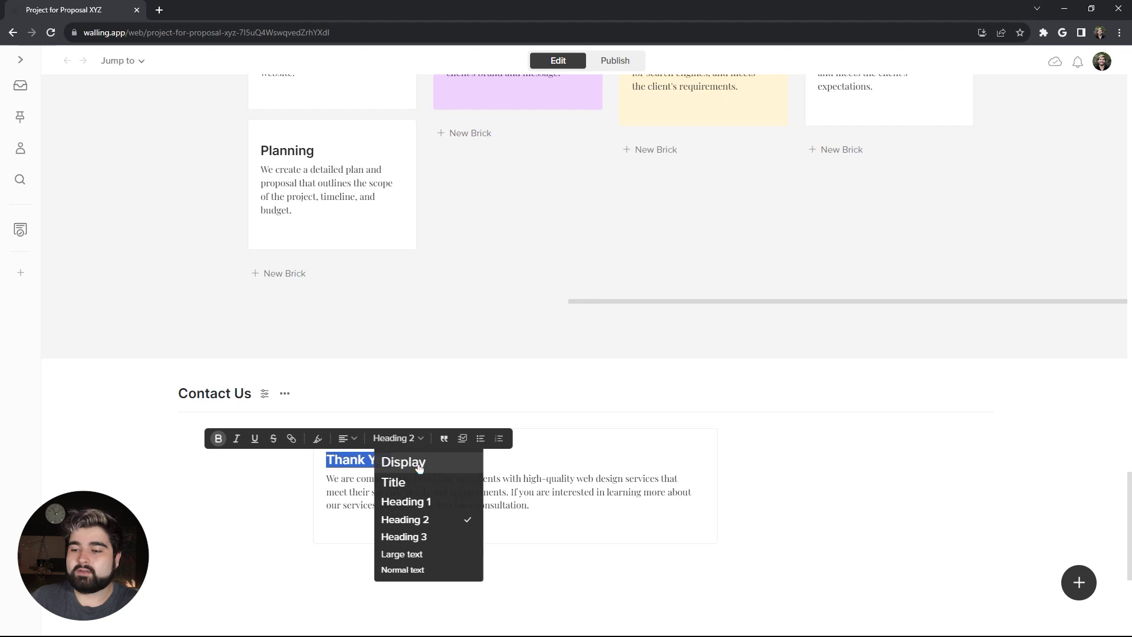
click(419, 464)
click(355, 438)
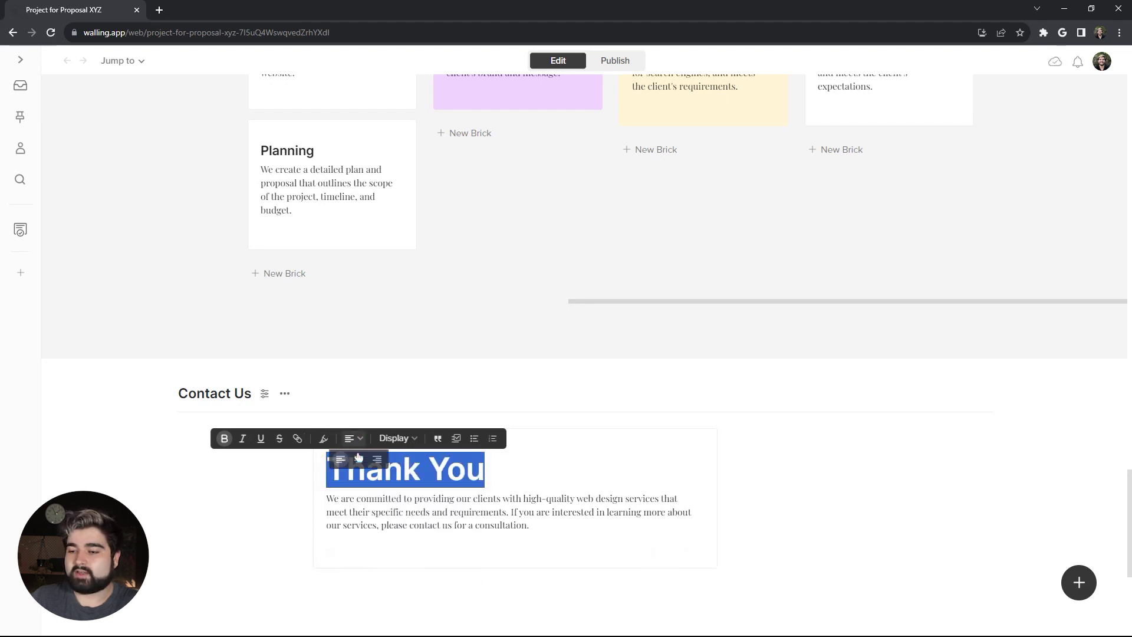
click(359, 459)
Step: Centre the paragraph below the title and set it to Large text
drag(548, 525, 326, 499)
click(502, 479)
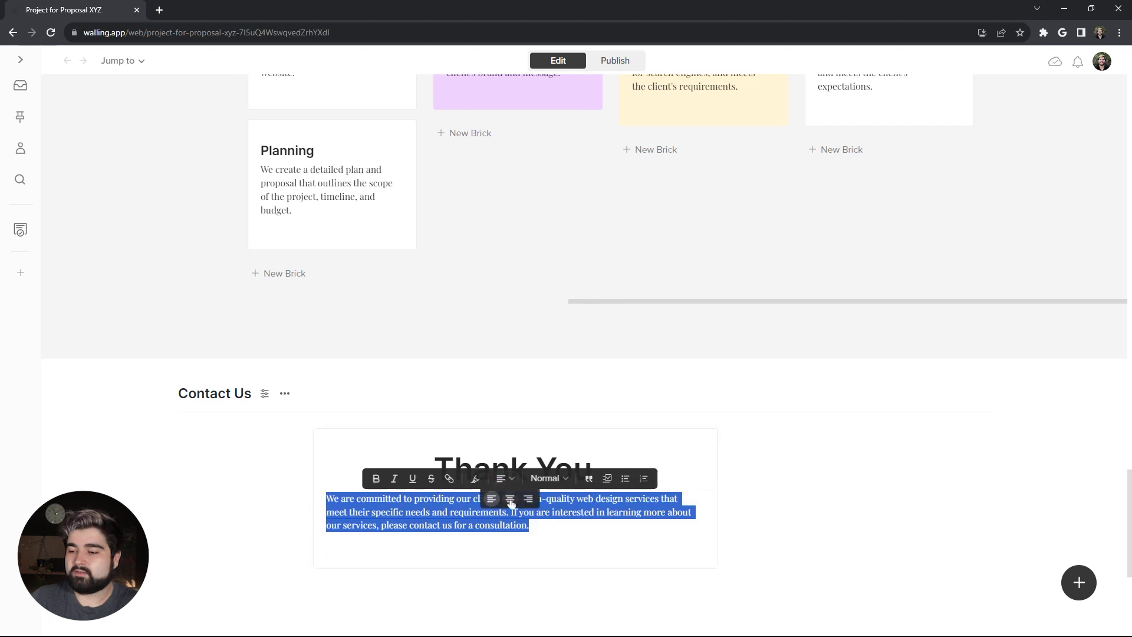
click(510, 499)
click(546, 478)
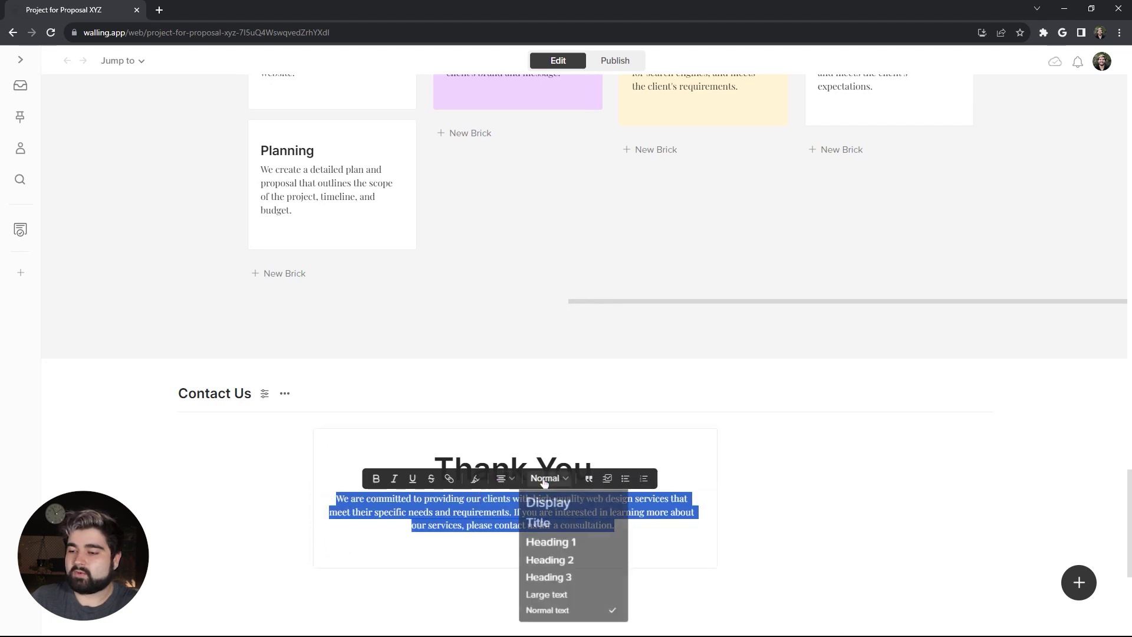
click(561, 596)
click(650, 553)
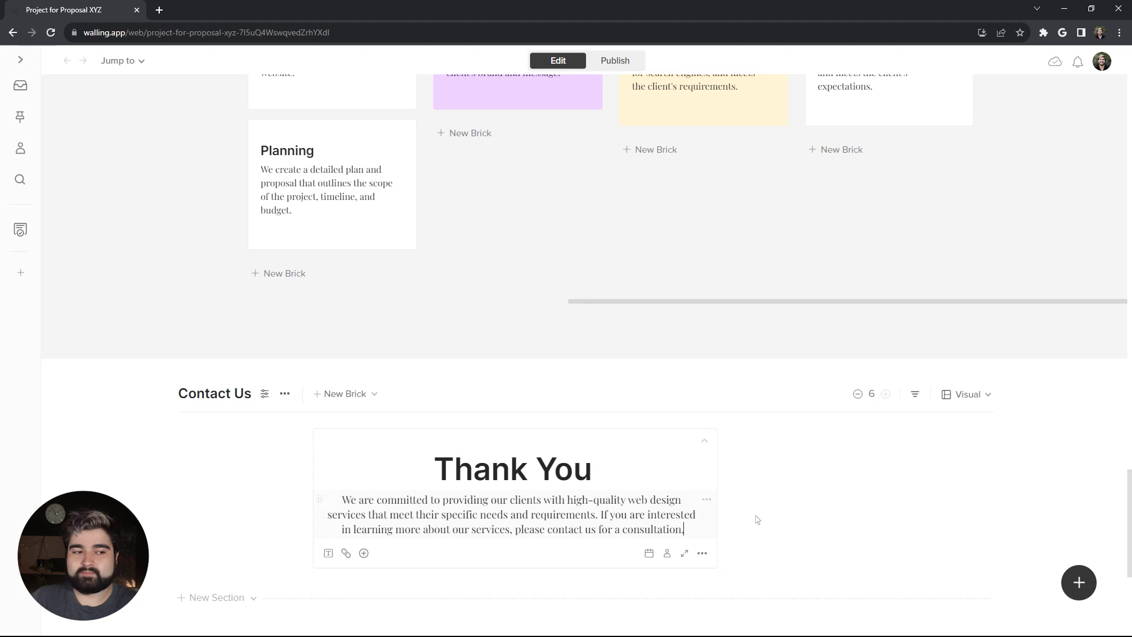
Step: Remove the Thank You card's background colour with the no-colour swatch
scroll(635, 388, down, 1)
right_click(637, 392)
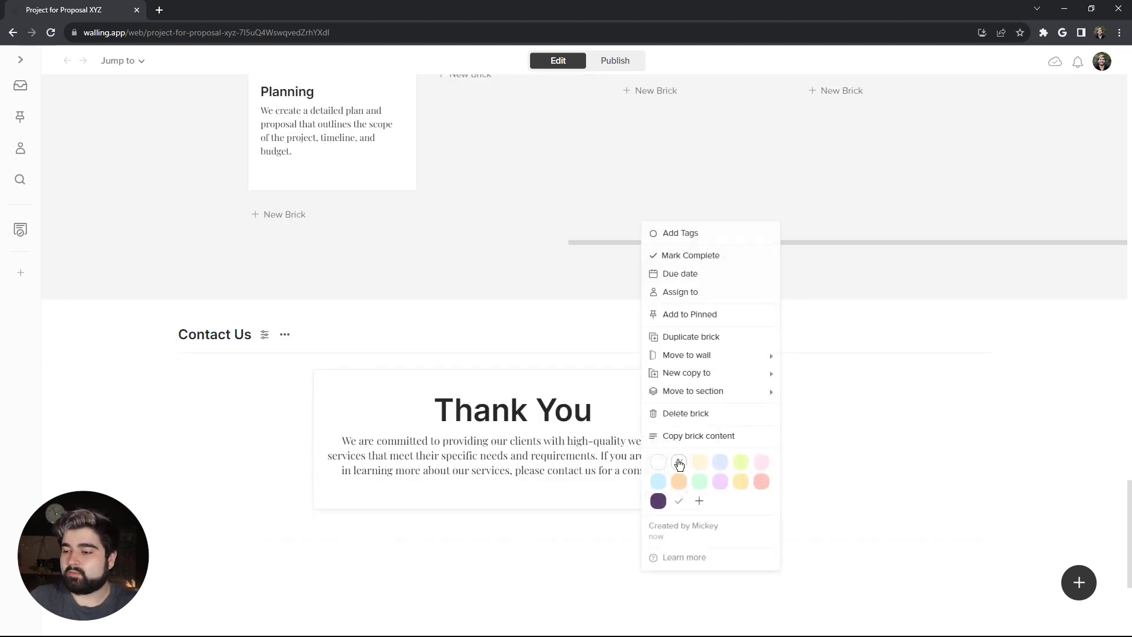
click(660, 465)
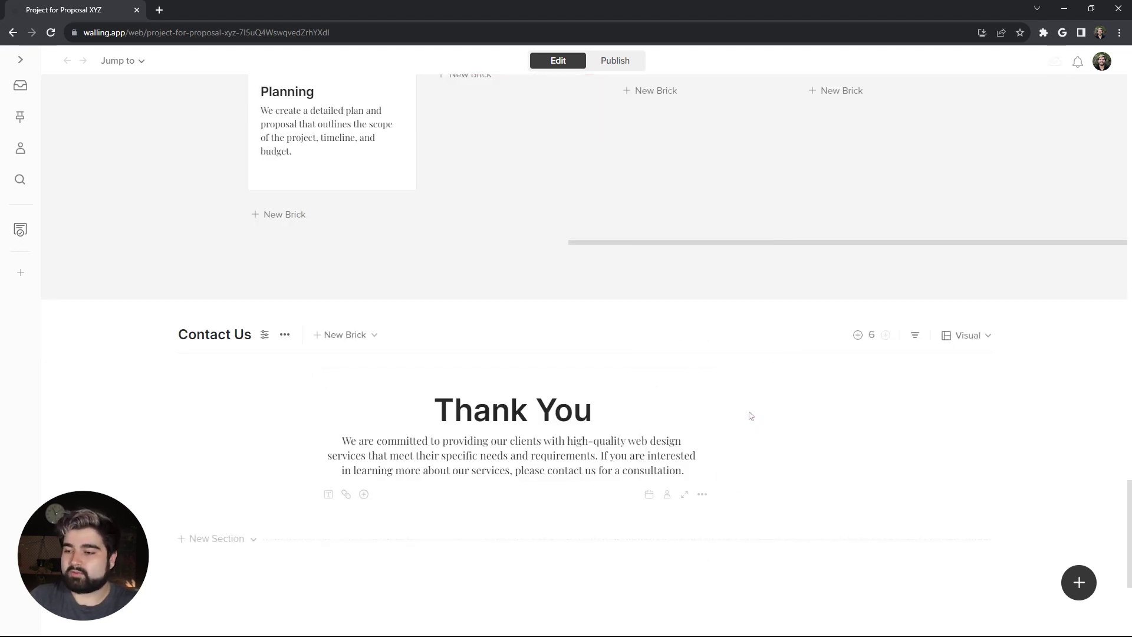
Step: Add a new brick below Thank You and widen it to both sides
scroll(748, 415, down, 2)
double_click(341, 401)
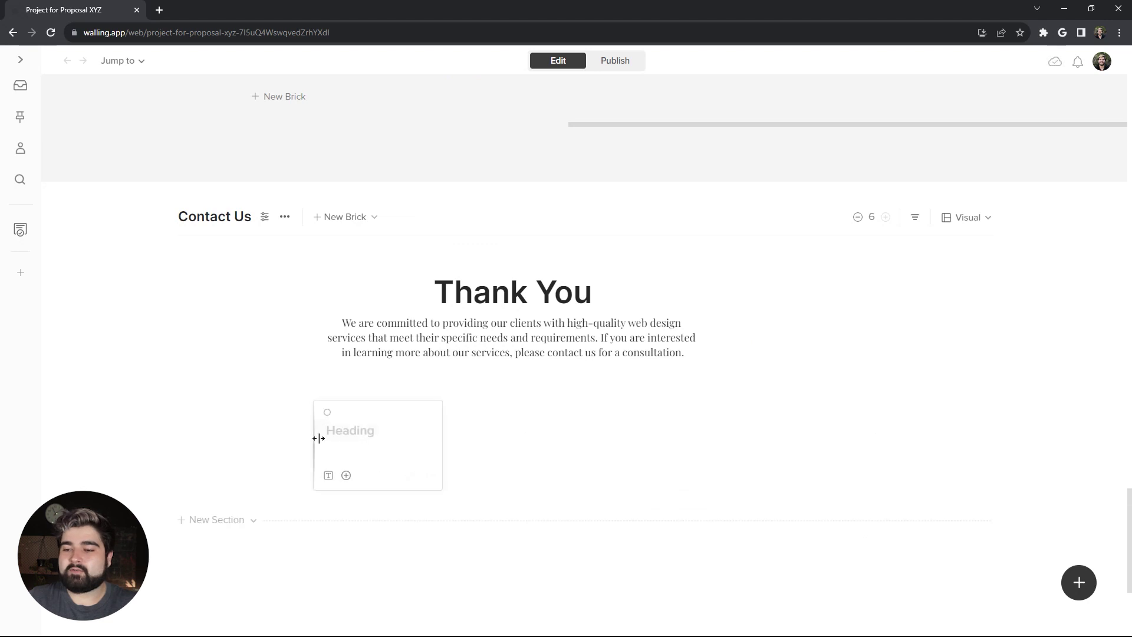
drag(315, 437, 217, 438)
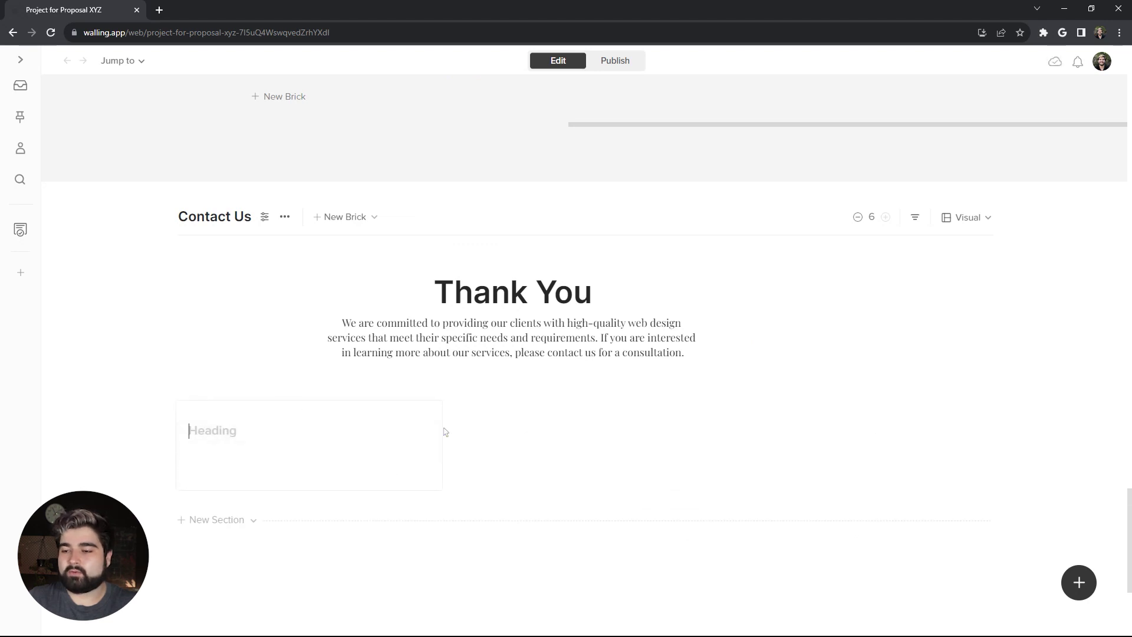
drag(445, 430, 554, 427)
Step: Add a second brick beside it containing an empty Image block
scroll(589, 412, down, 1)
double_click(634, 382)
click(620, 416)
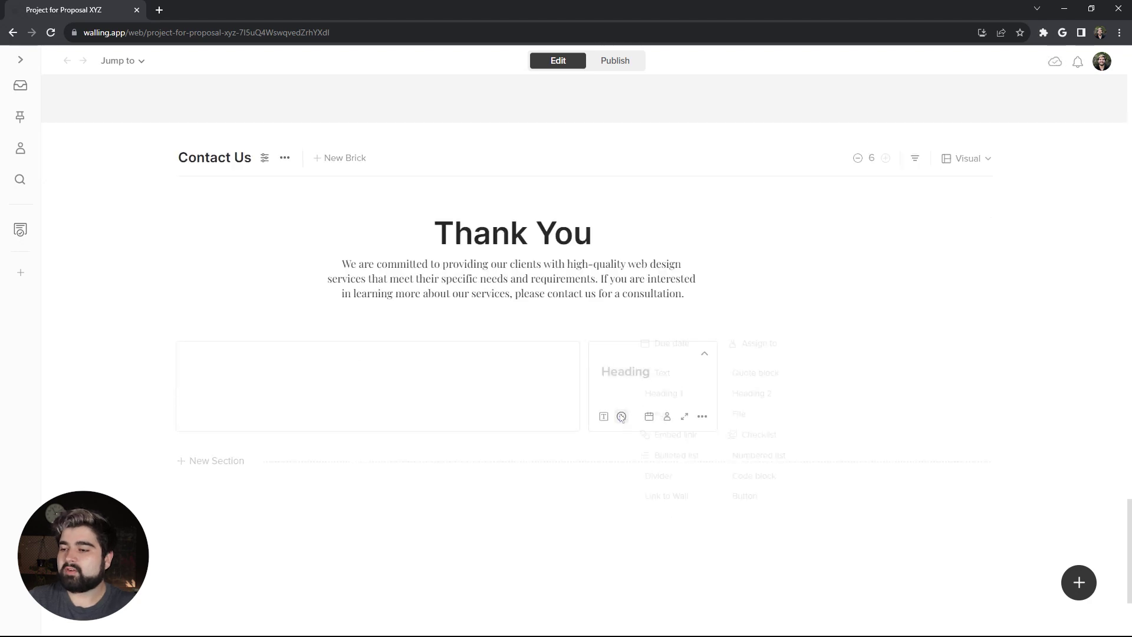
click(639, 407)
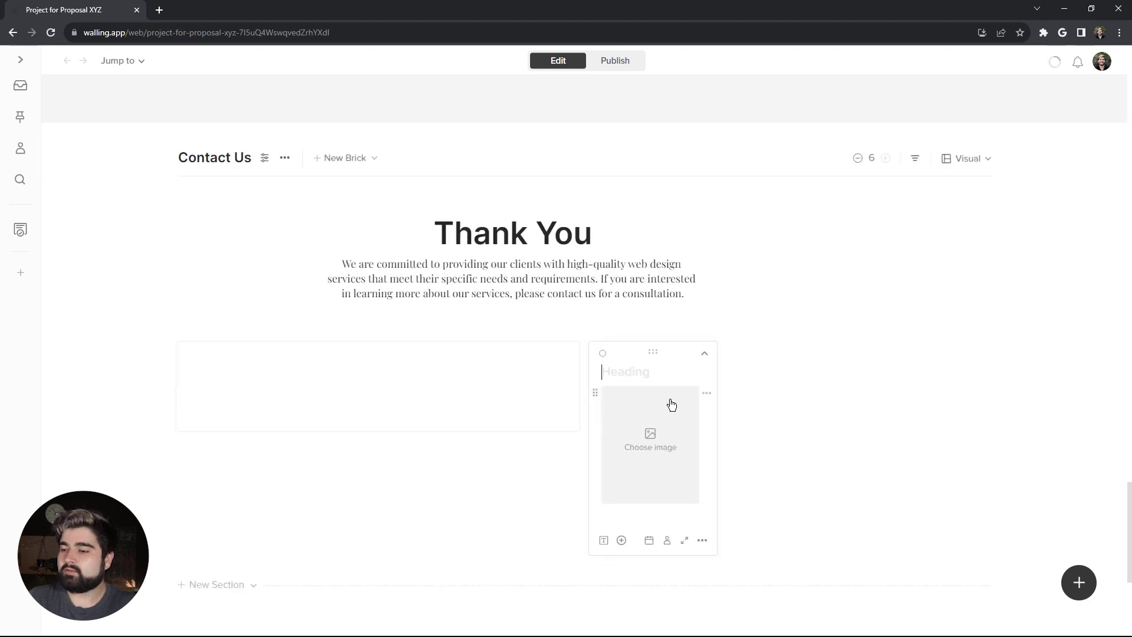
Step: Widen the image brick to the section's right edge and fill it with a lavender Unsplash 'purple building' photo
drag(723, 387, 953, 375)
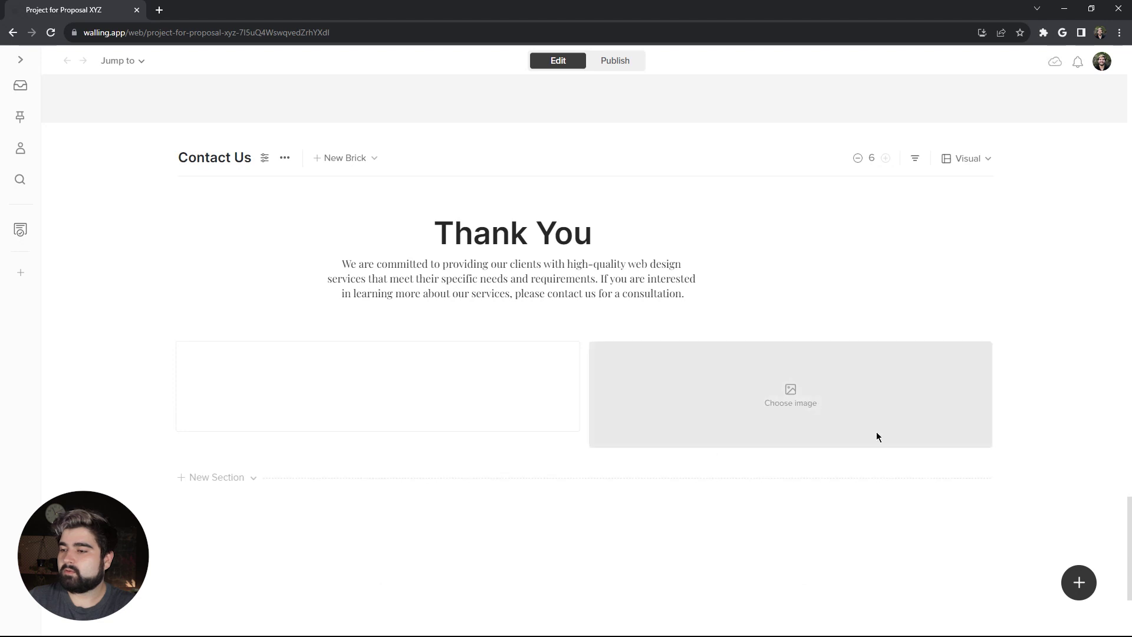
click(791, 398)
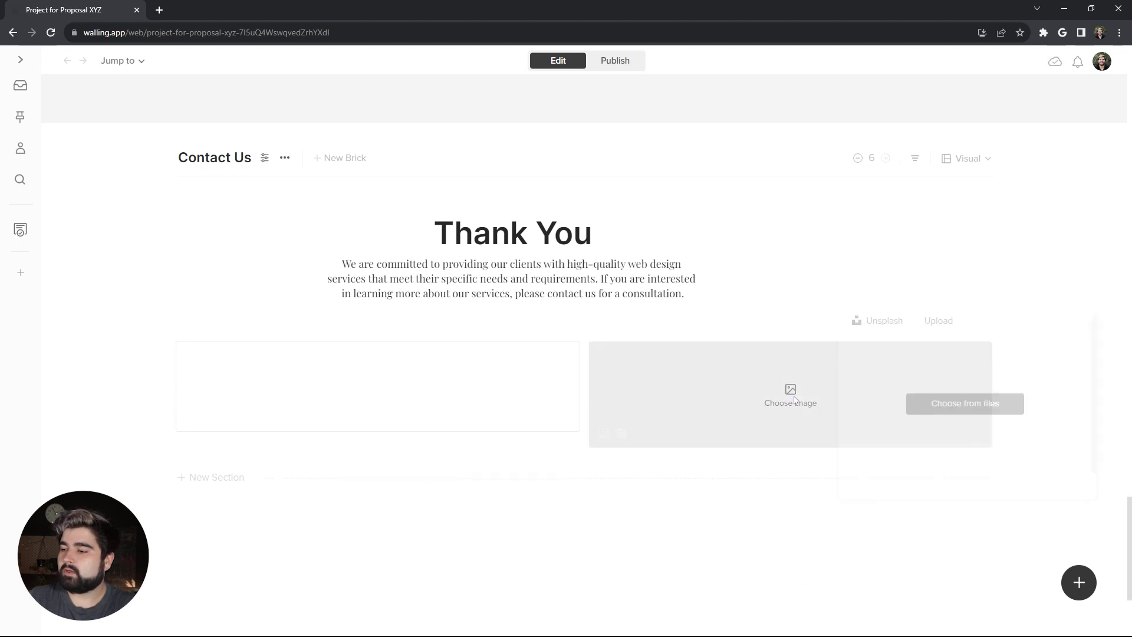
click(899, 322)
click(891, 351)
text(purple)
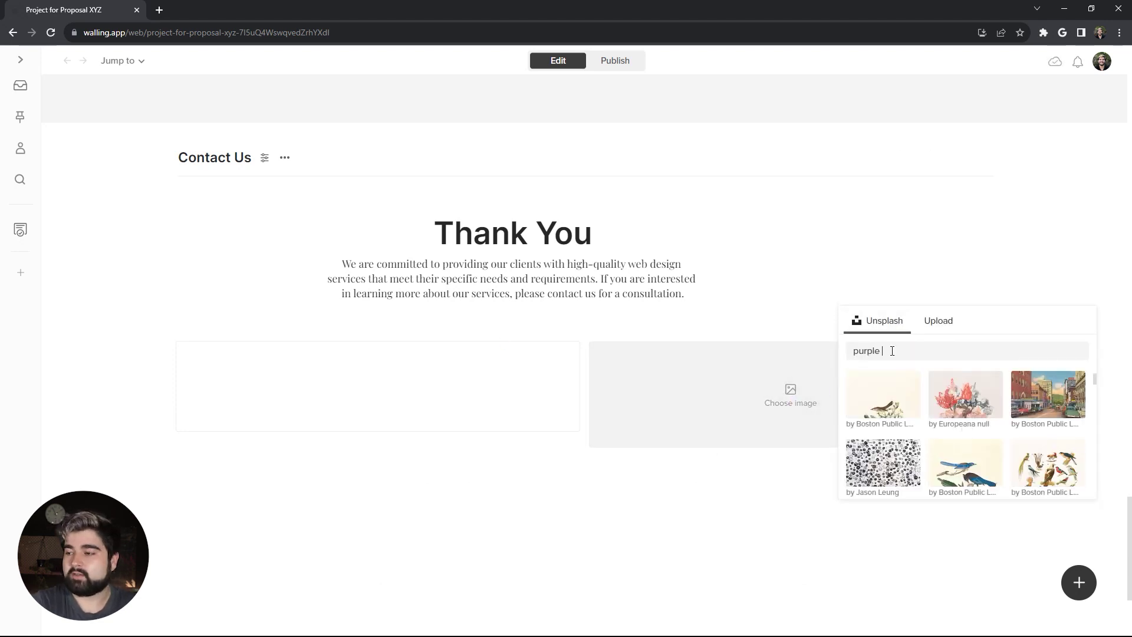
text( building)
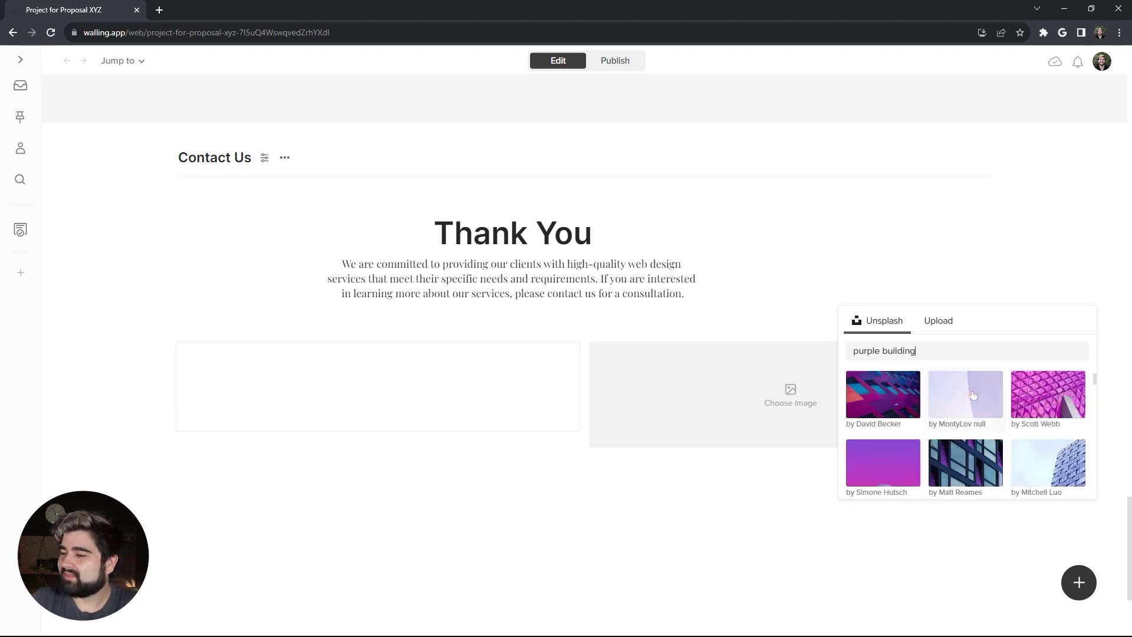
click(972, 399)
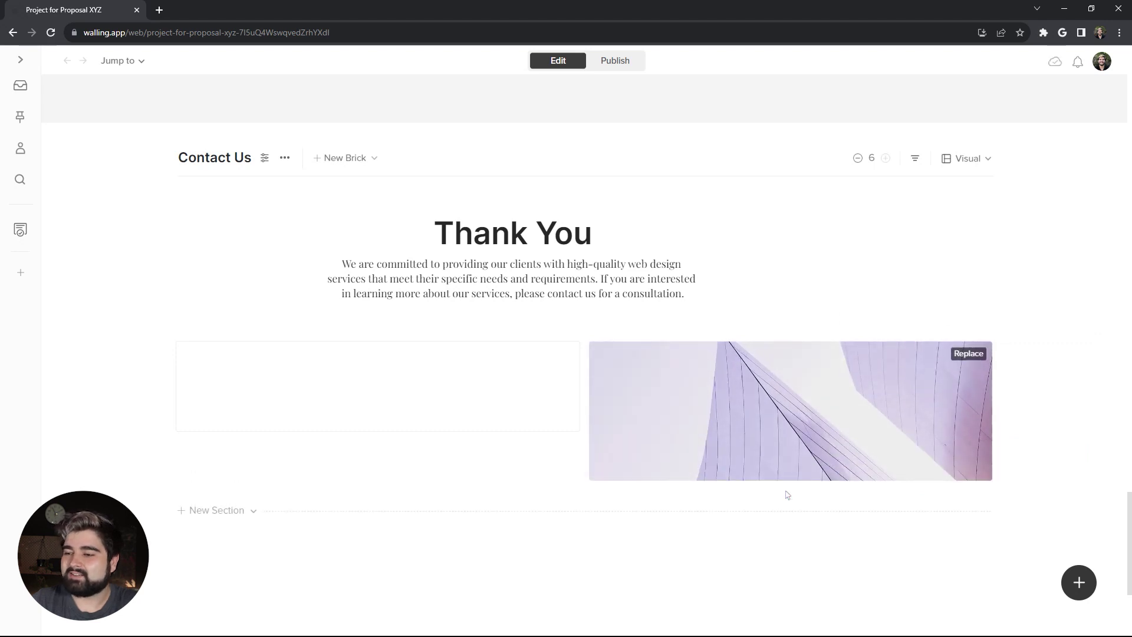
Step: Title the left brick with the heading 'Contact us'
click(335, 375)
text(C)
key(BackSpace)
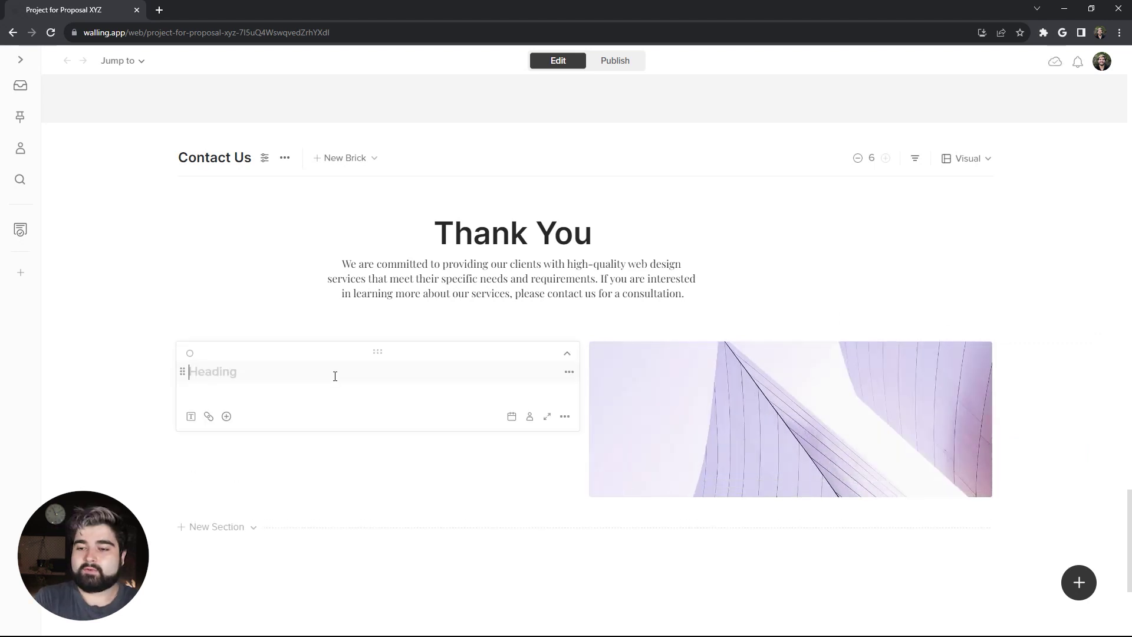
text(Contact us)
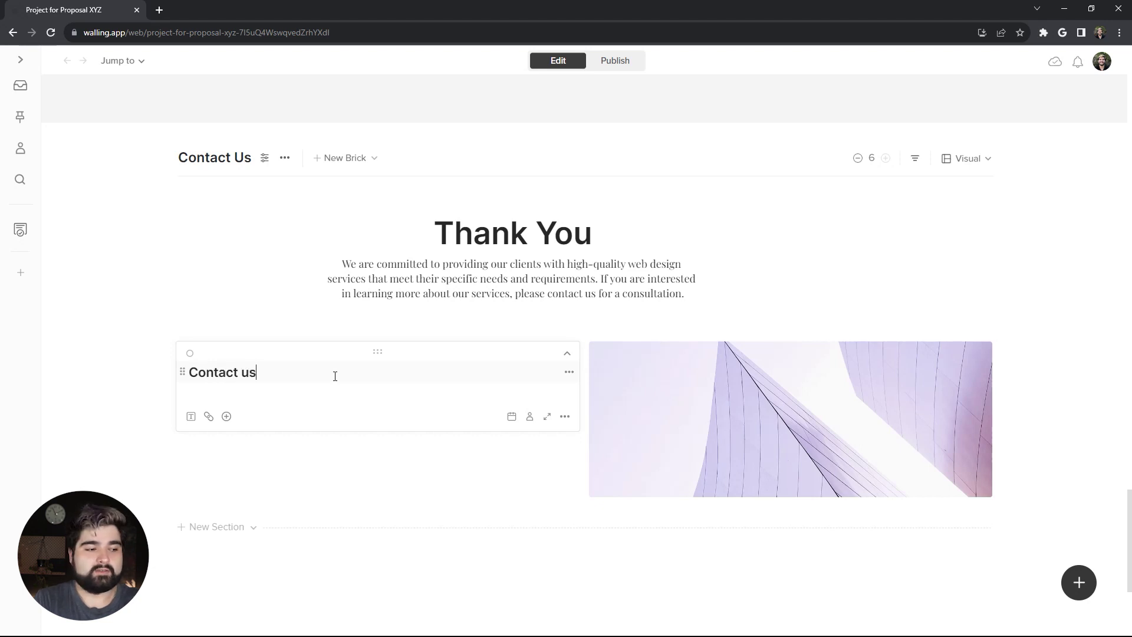
key(Return)
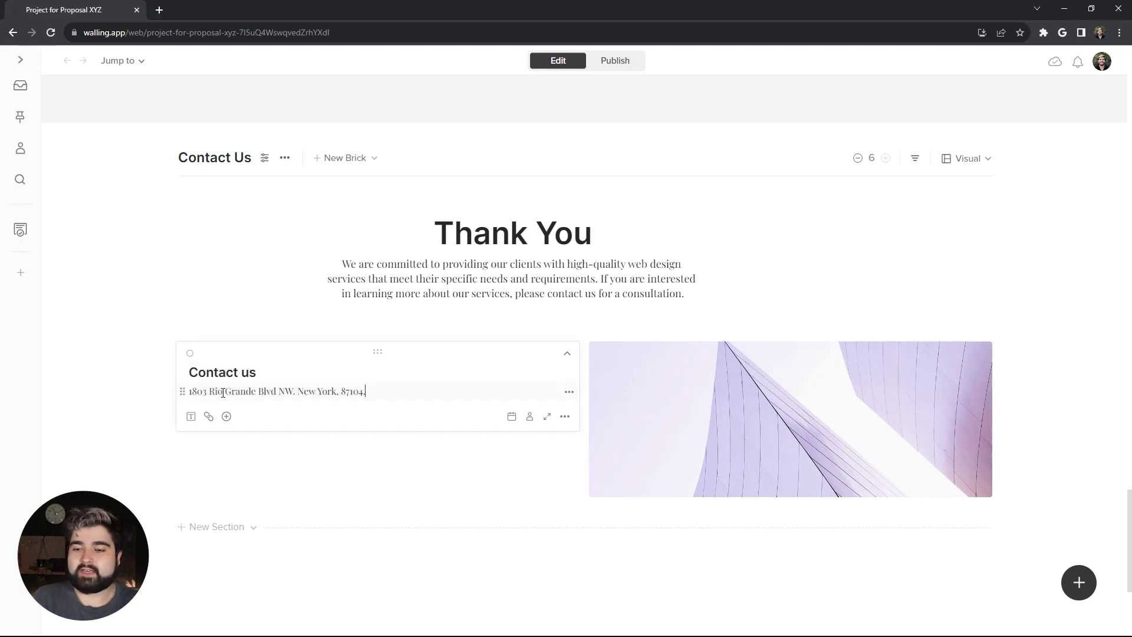
key(Return)
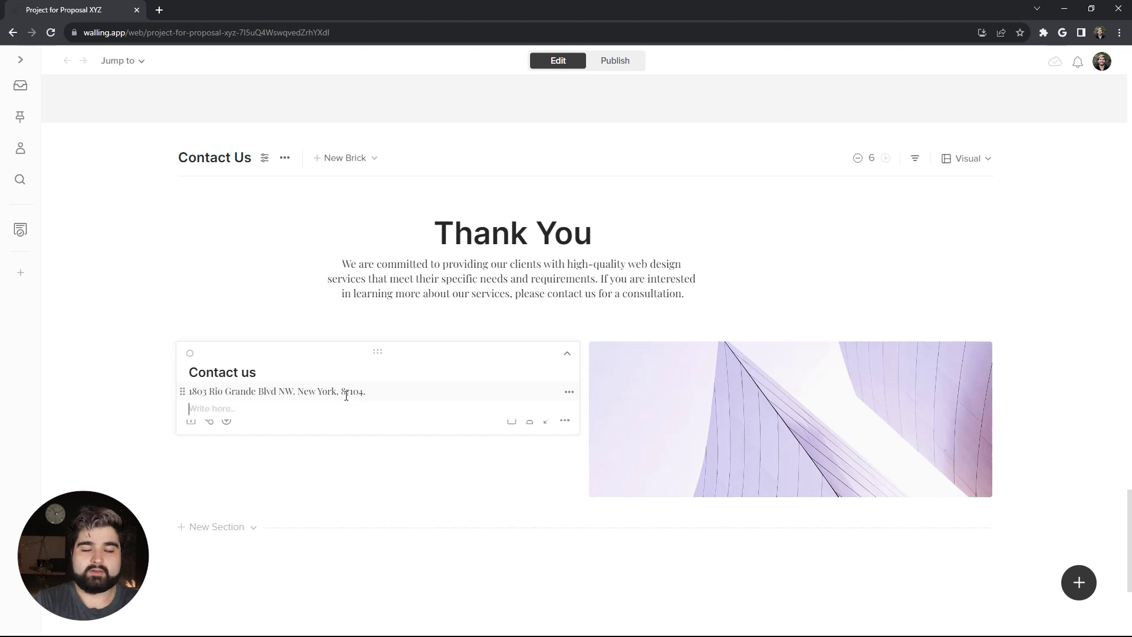
text(hello@emaikl.)
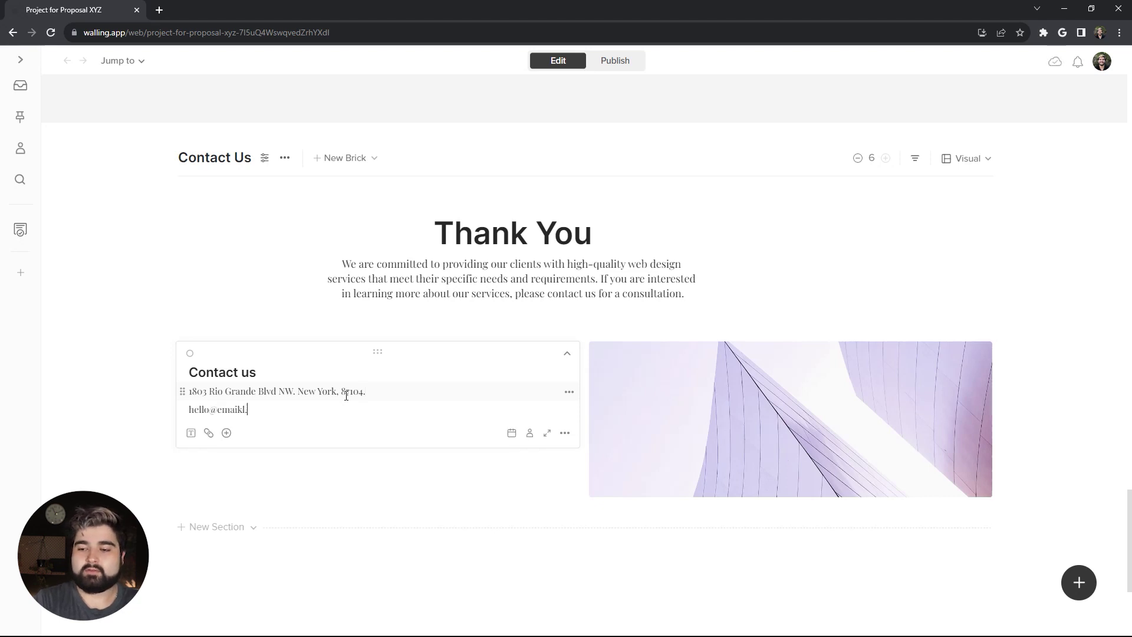
text(com)
key(Return)
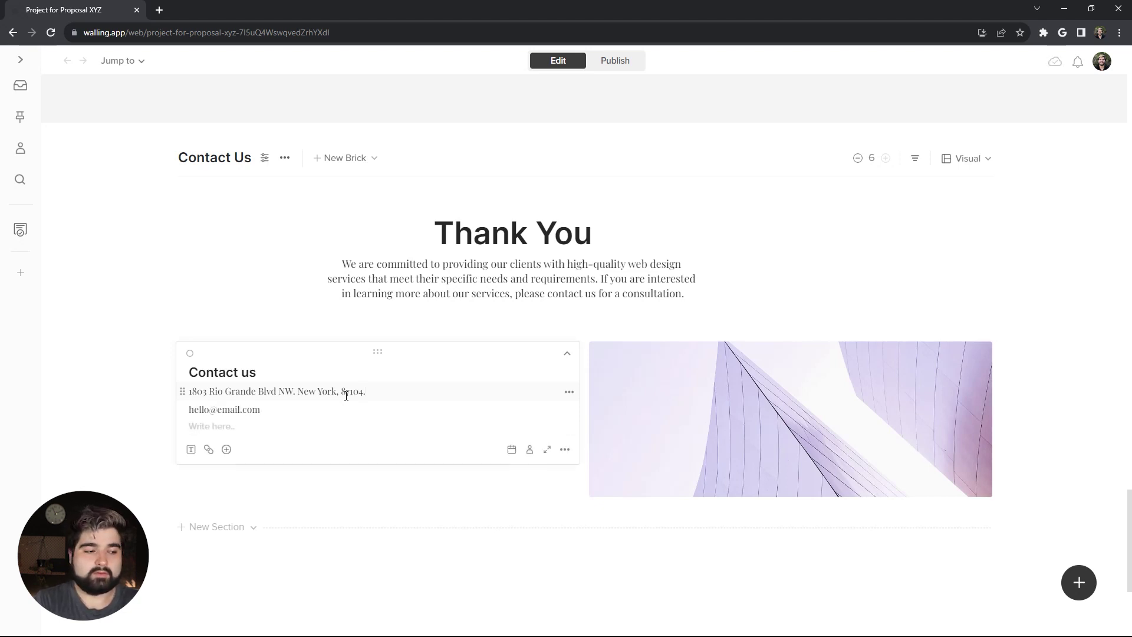
text((123) 456-7890)
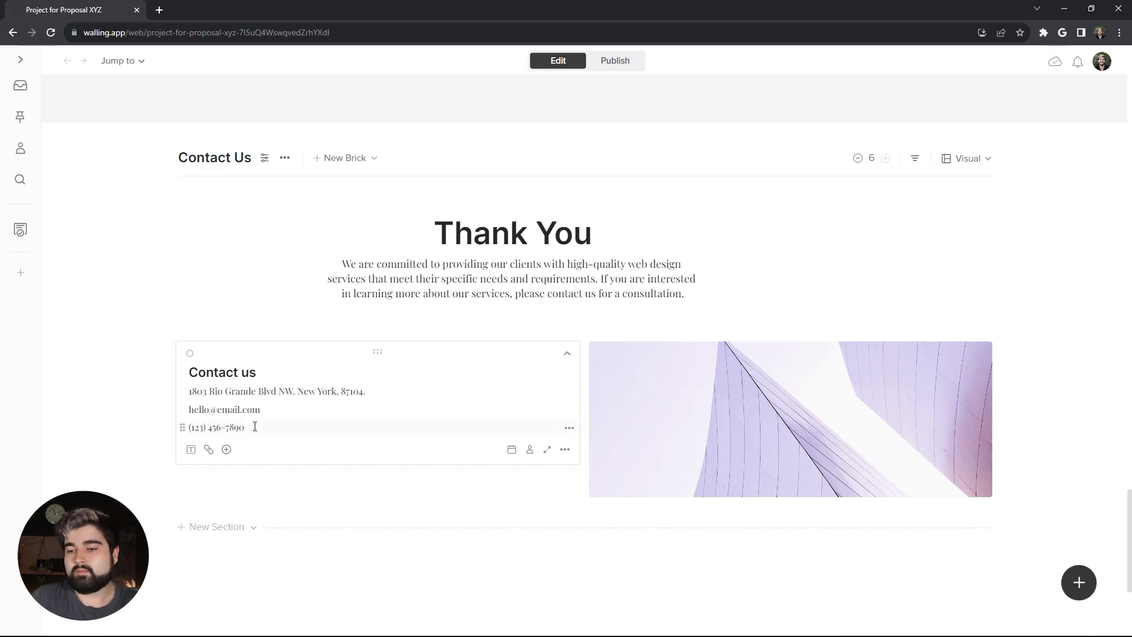
Step: Set the phone, address and e-mail lines of the Contact us card to Large text
drag(251, 427, 80, 443)
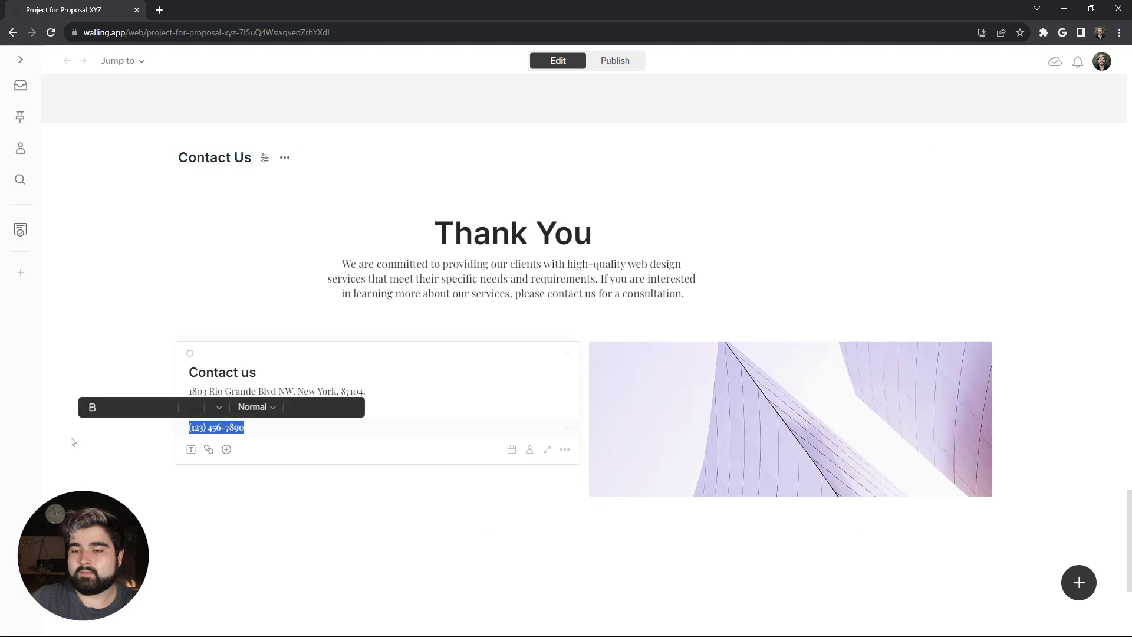
click(253, 407)
click(260, 523)
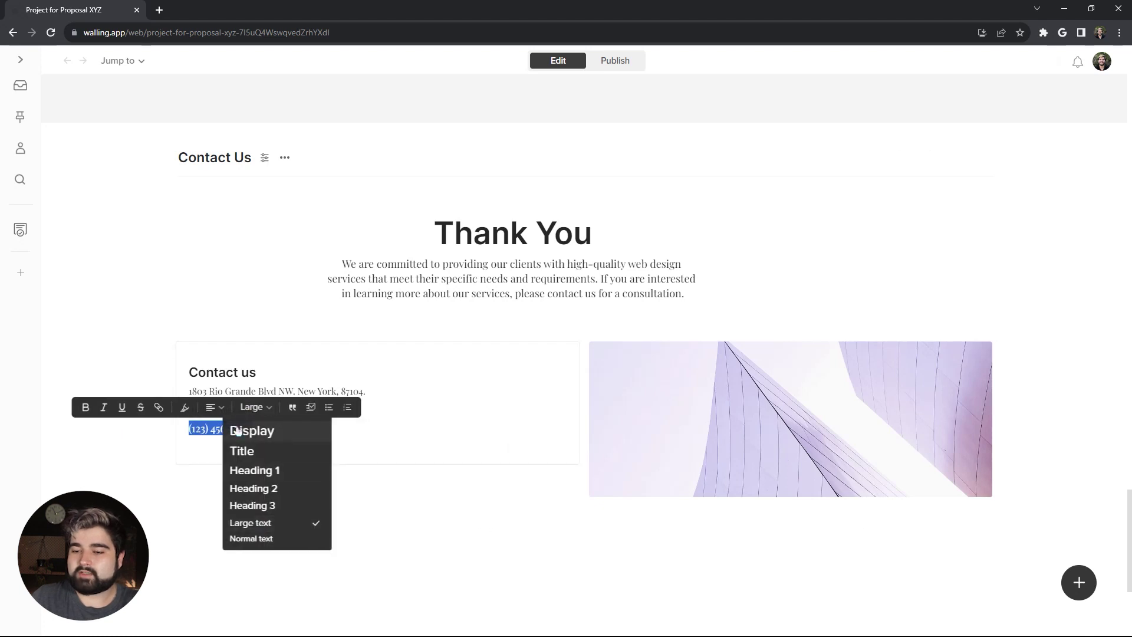
click(366, 392)
drag(367, 393, 187, 391)
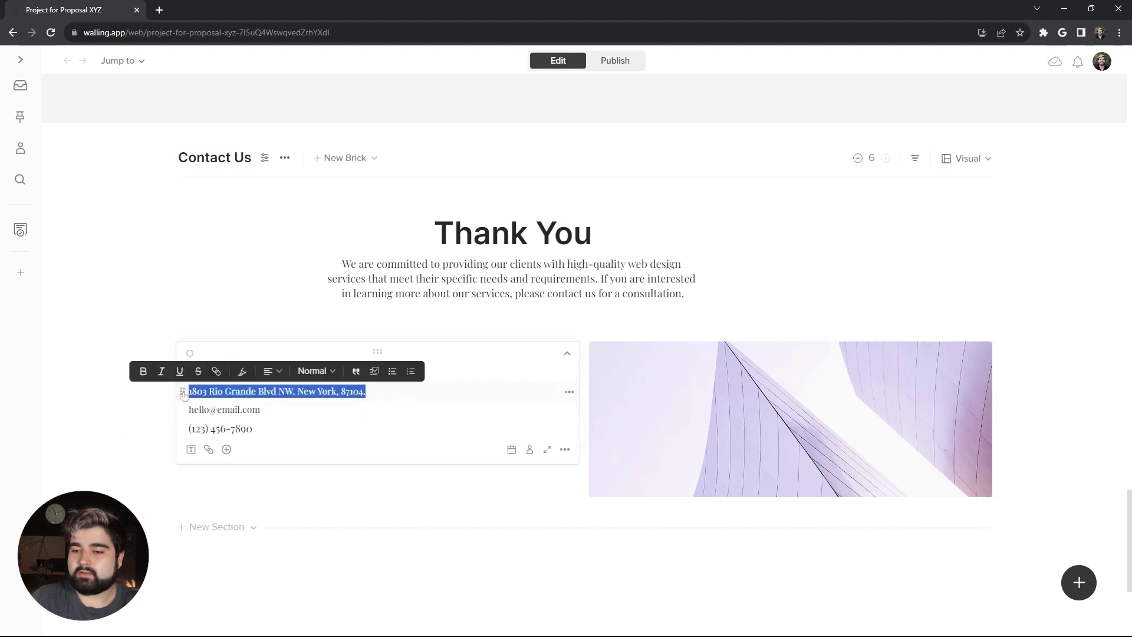
click(318, 371)
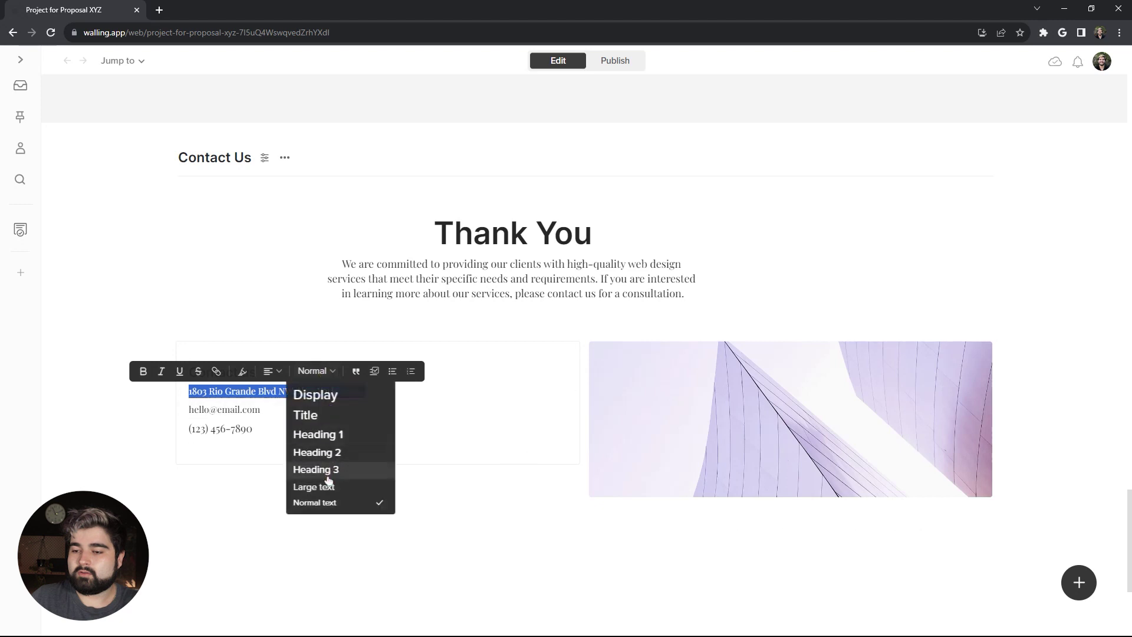
click(321, 487)
drag(267, 415, 187, 411)
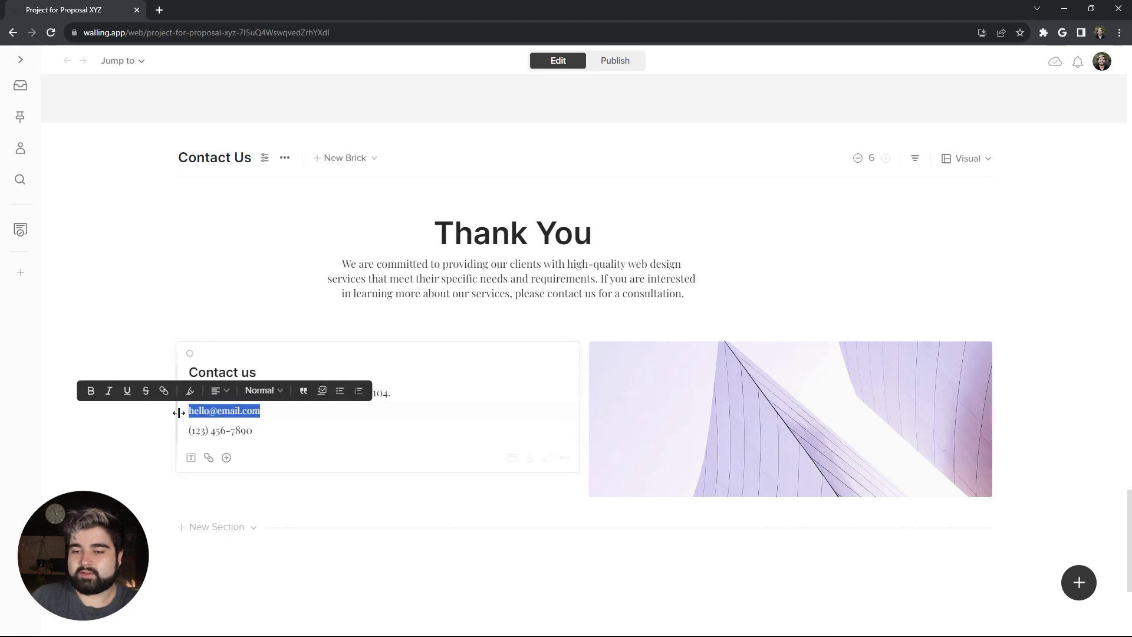
click(262, 390)
click(276, 506)
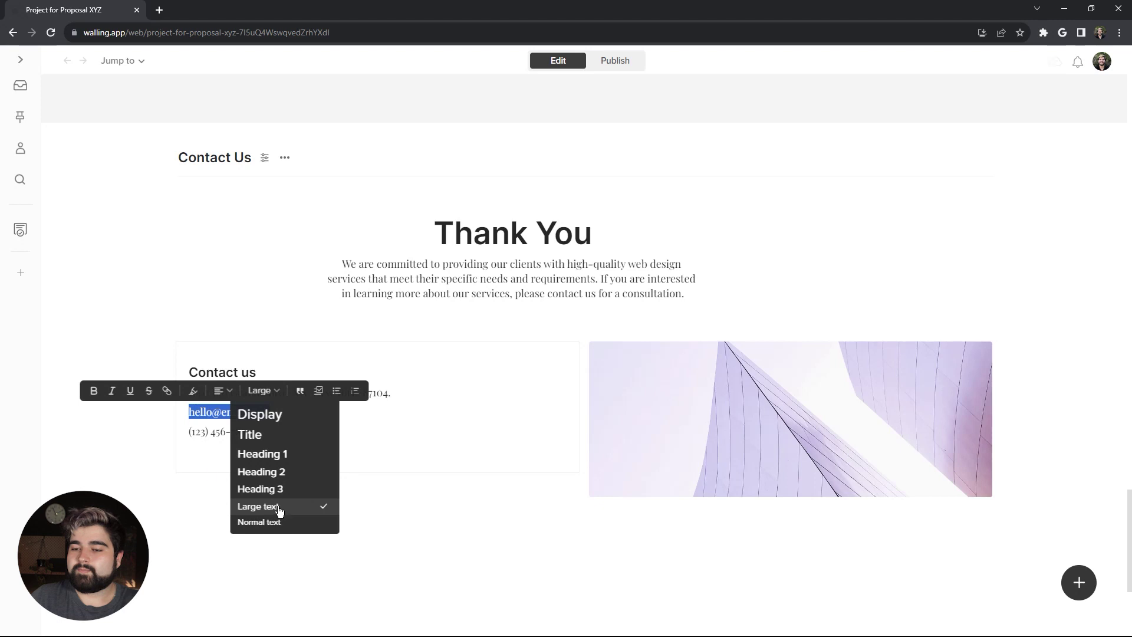
Step: Turn the e-mail line into a mailto: link to the contact e-mail address
click(167, 391)
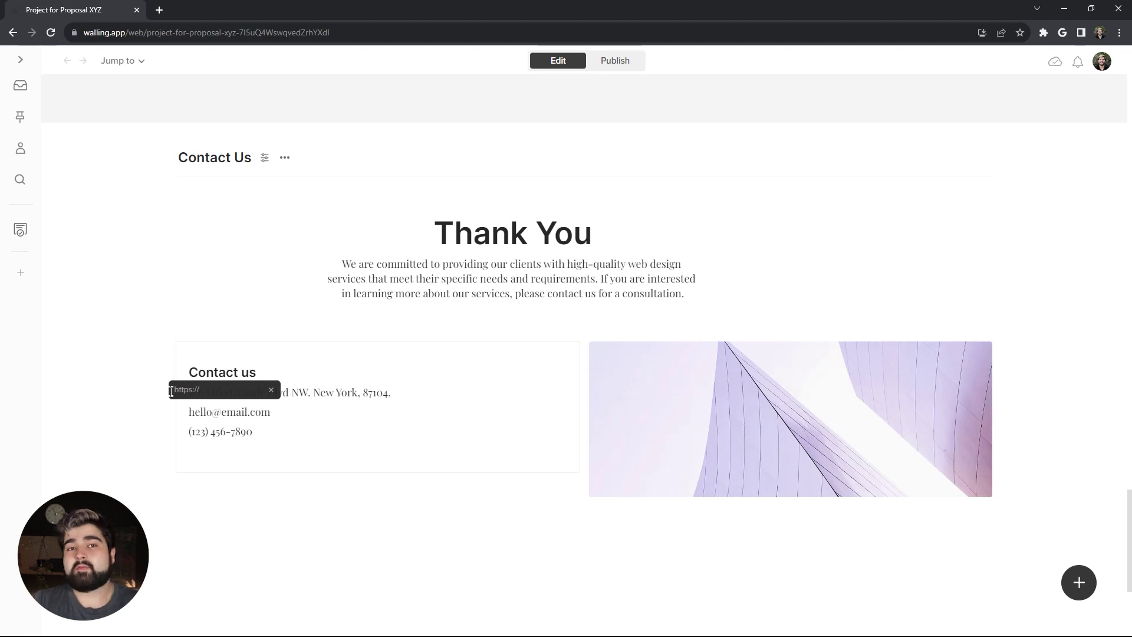
text(mailto:he)
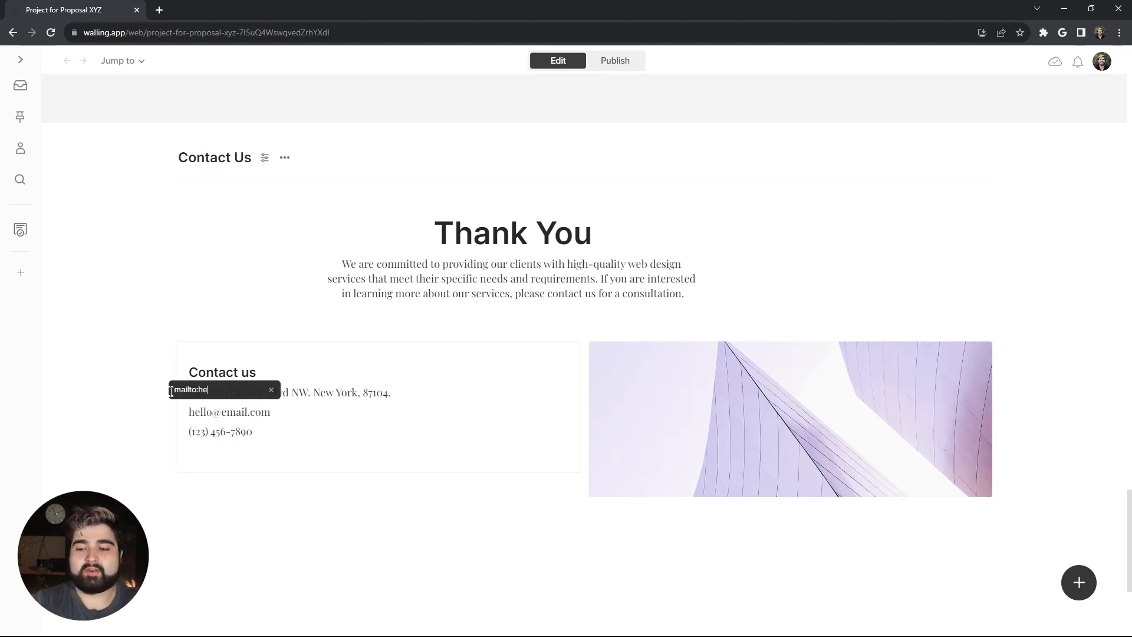
text(llo@email.co)
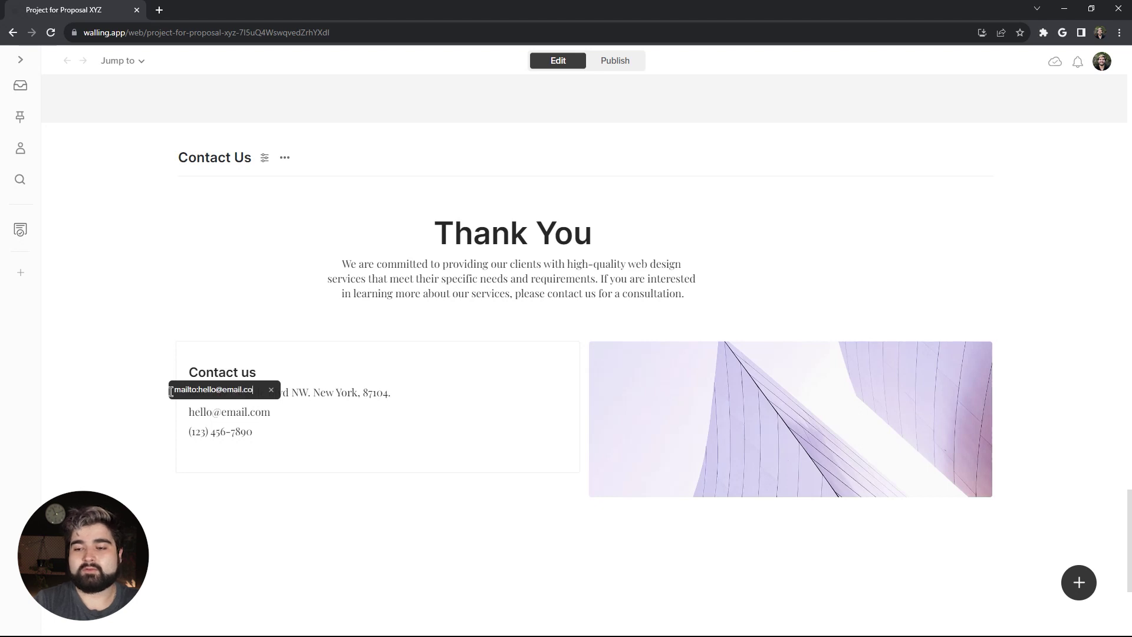
text(m)
key(Return)
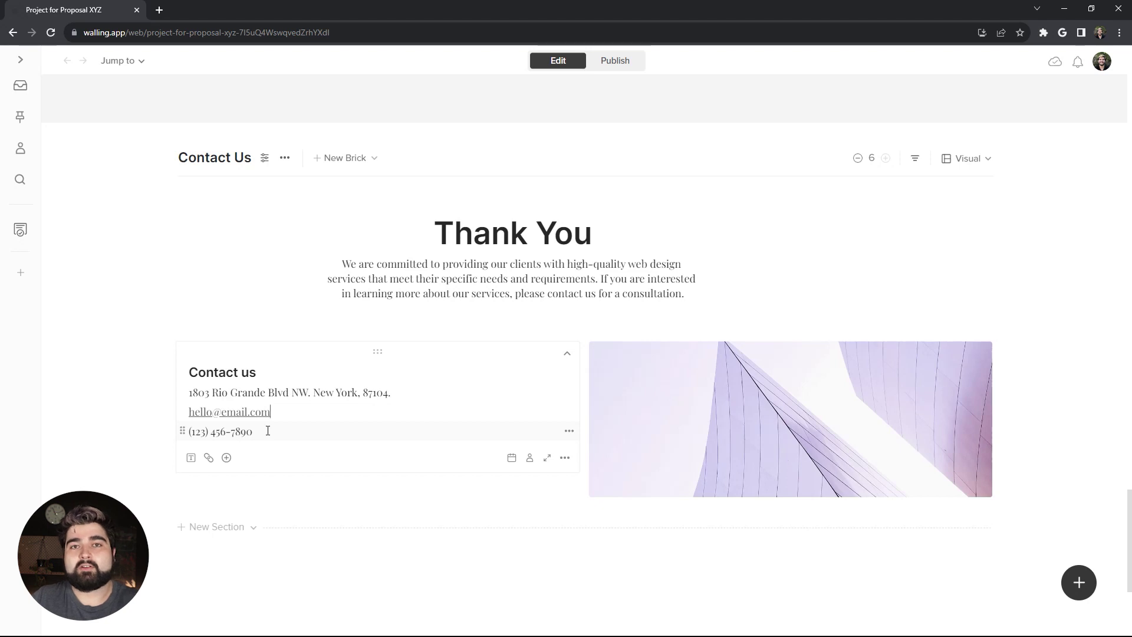
Step: Turn the phone number line into a tel: link
drag(260, 429, 182, 433)
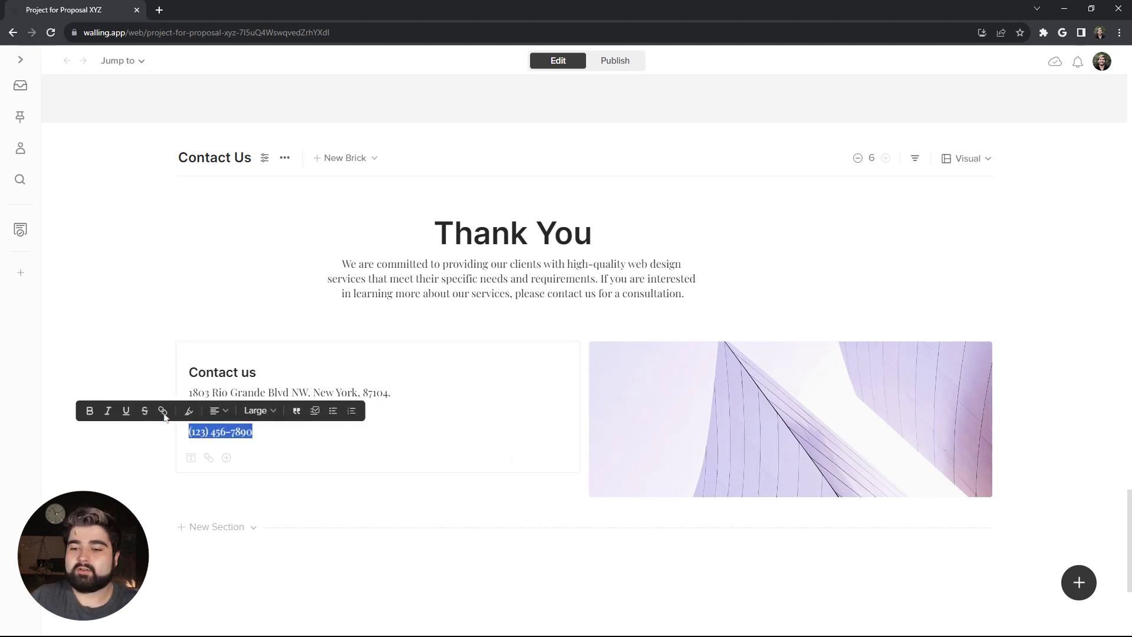
click(163, 411)
text(tel:1234567890)
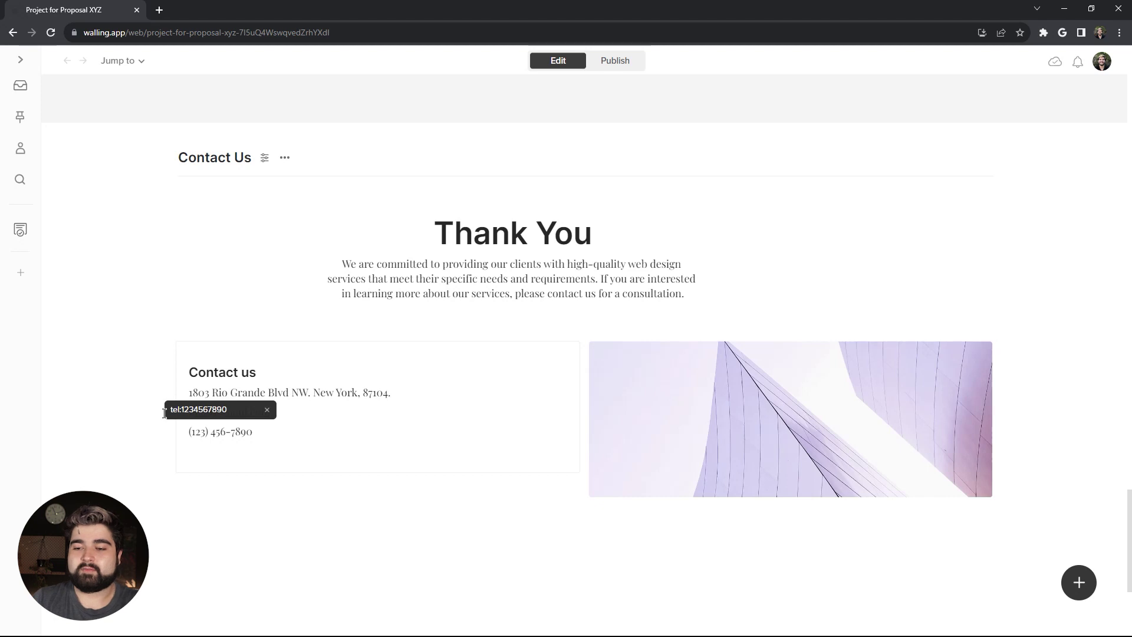
key(Return)
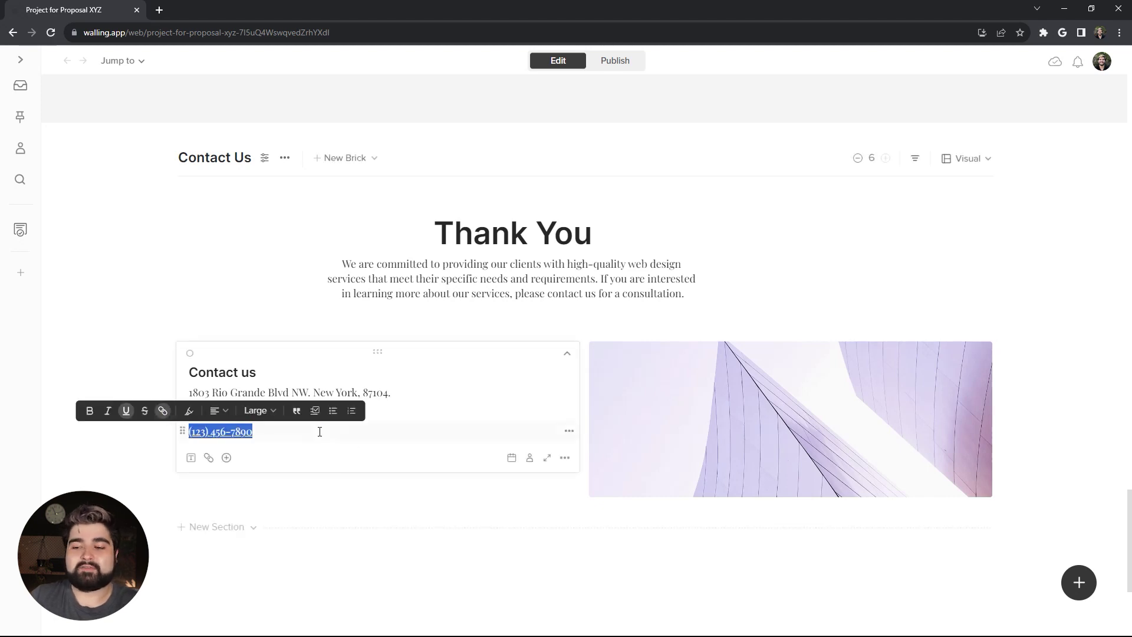
click(320, 432)
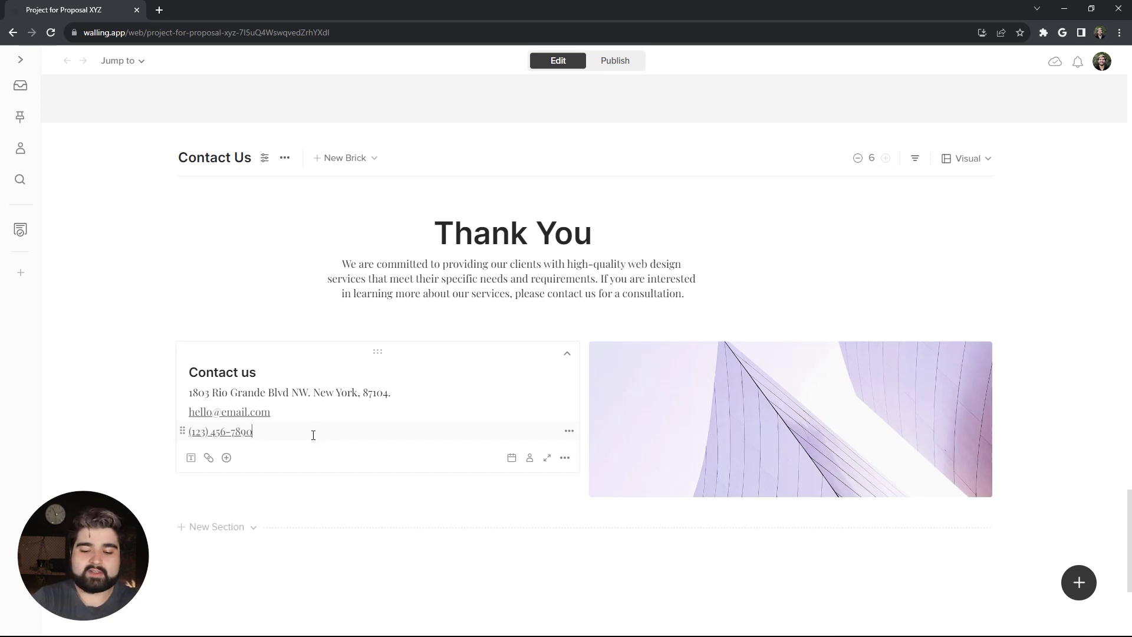
Step: Below the phone line, add a --- divider and a dark purple 'Contact Form' button linking to contactform.com
key(Return)
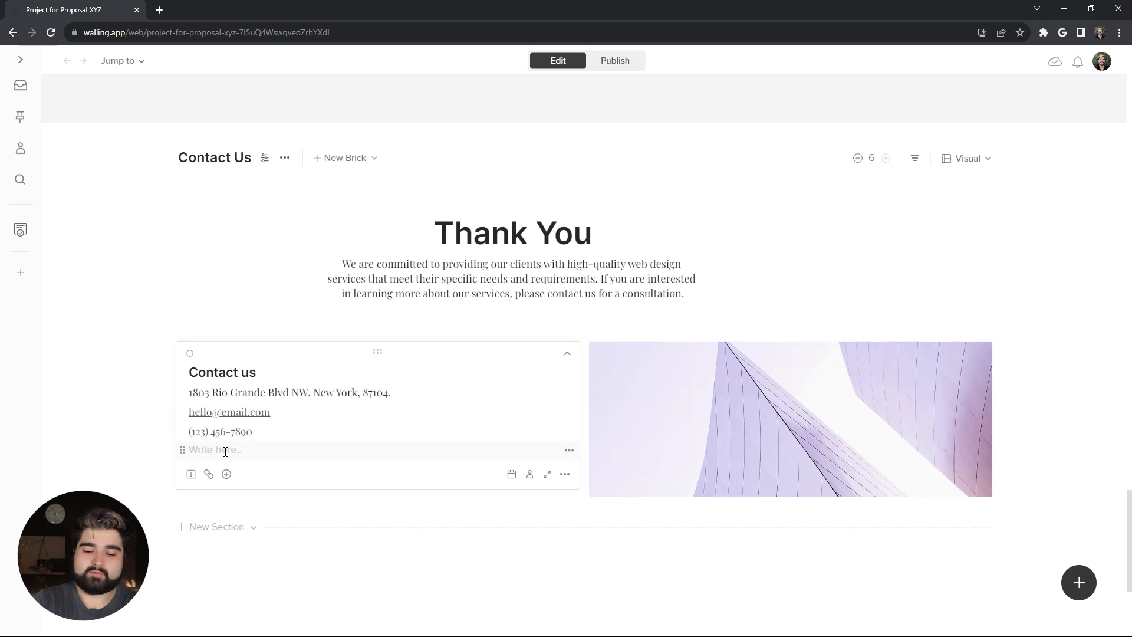
text(-)
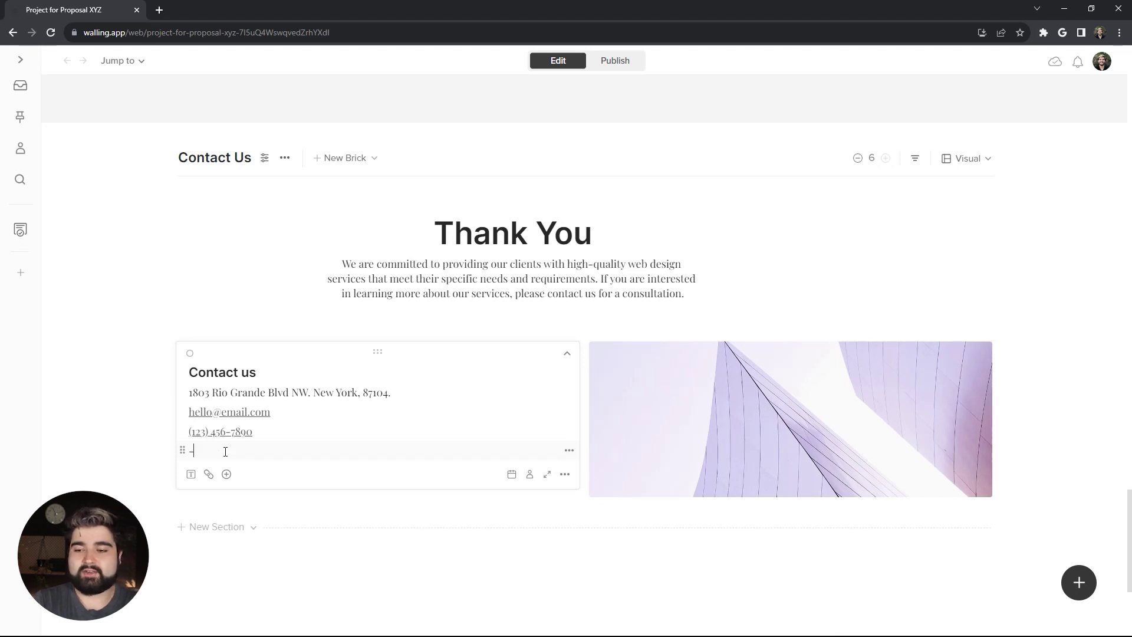
text(--)
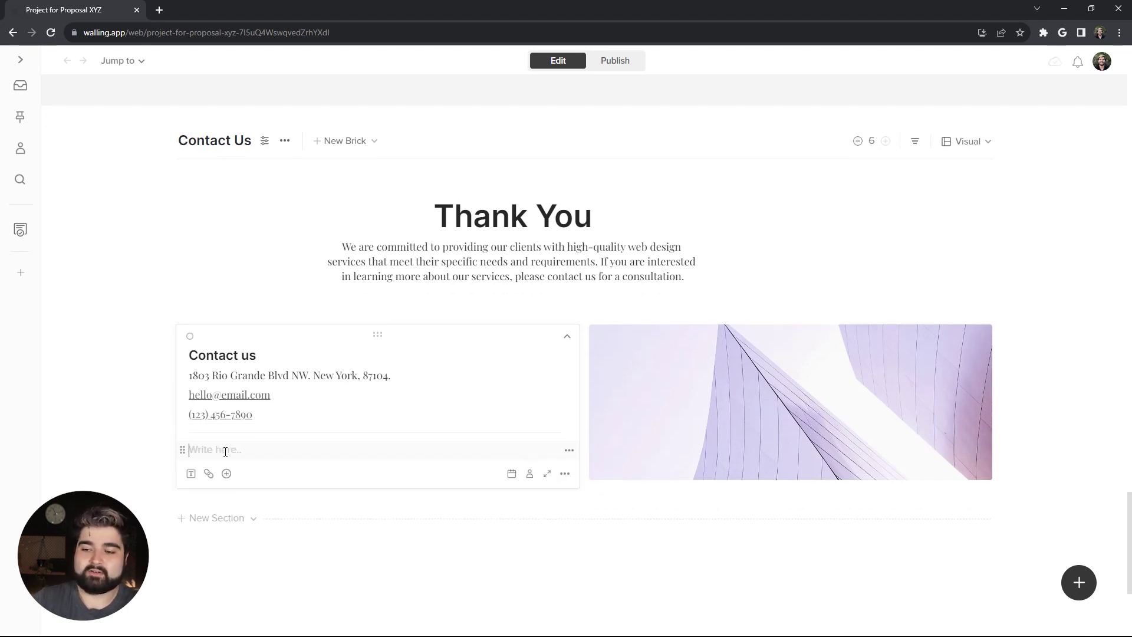
click(227, 474)
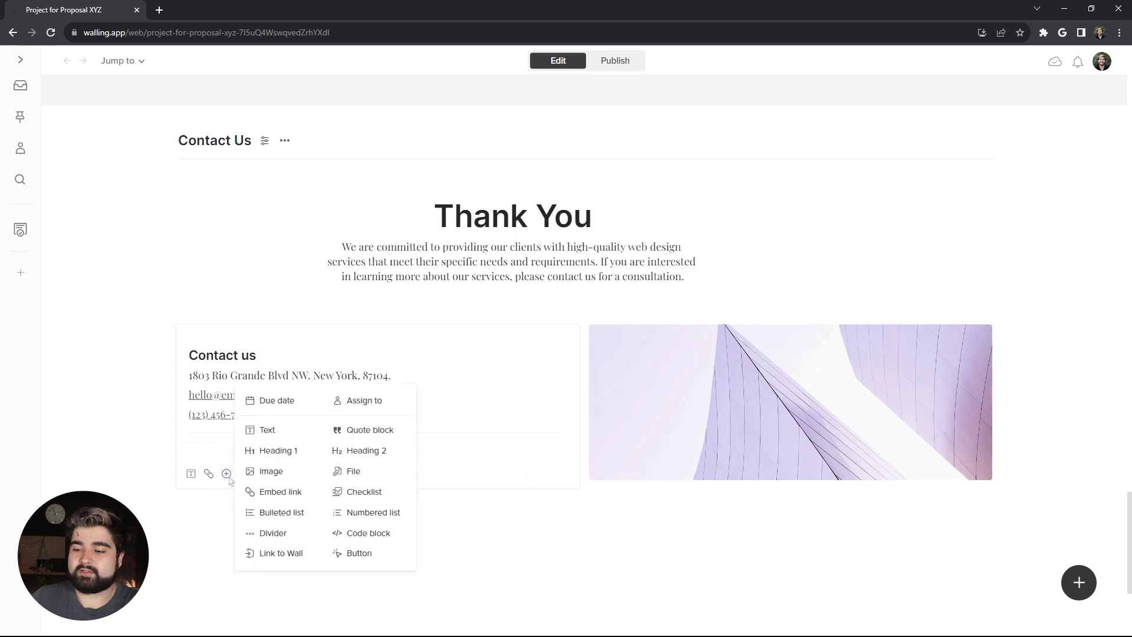
click(354, 553)
click(238, 476)
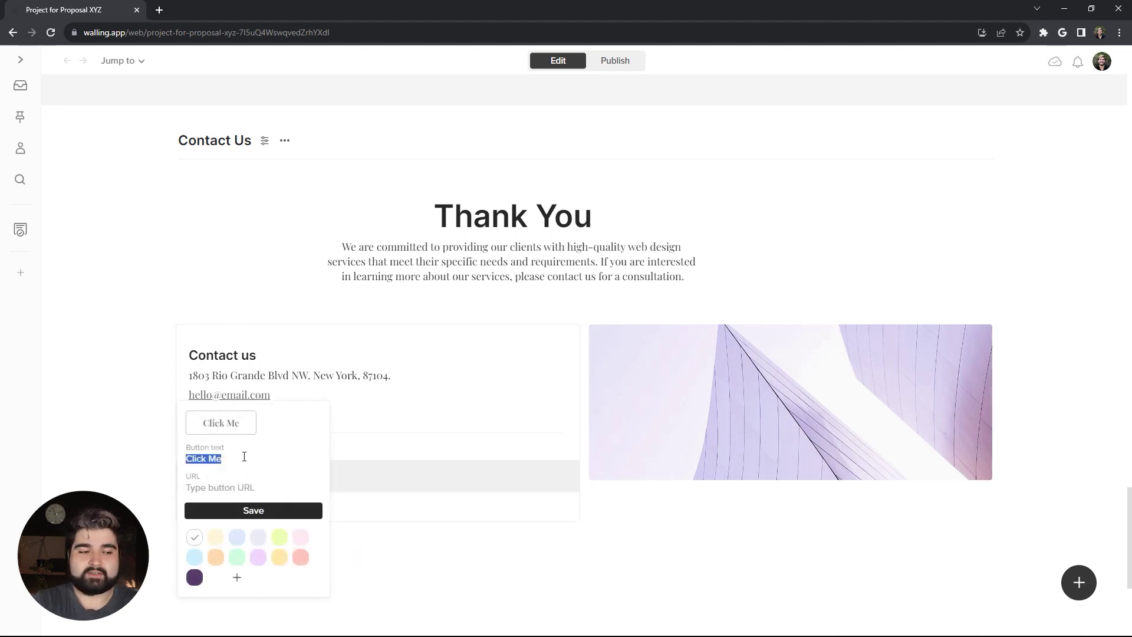
text(Contact )
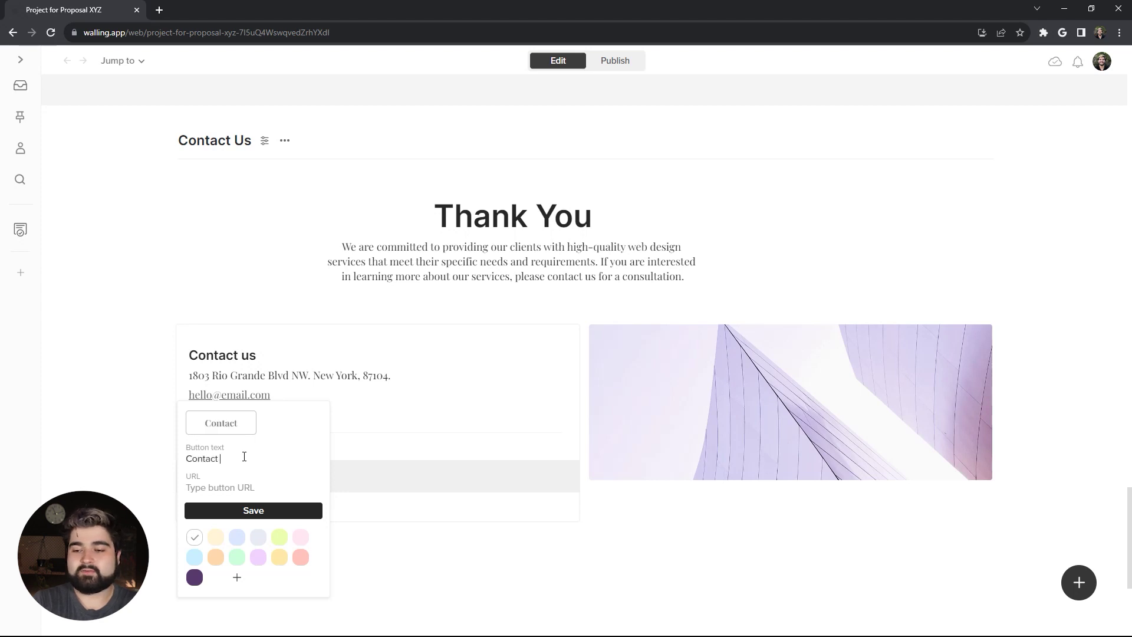
text(Formco)
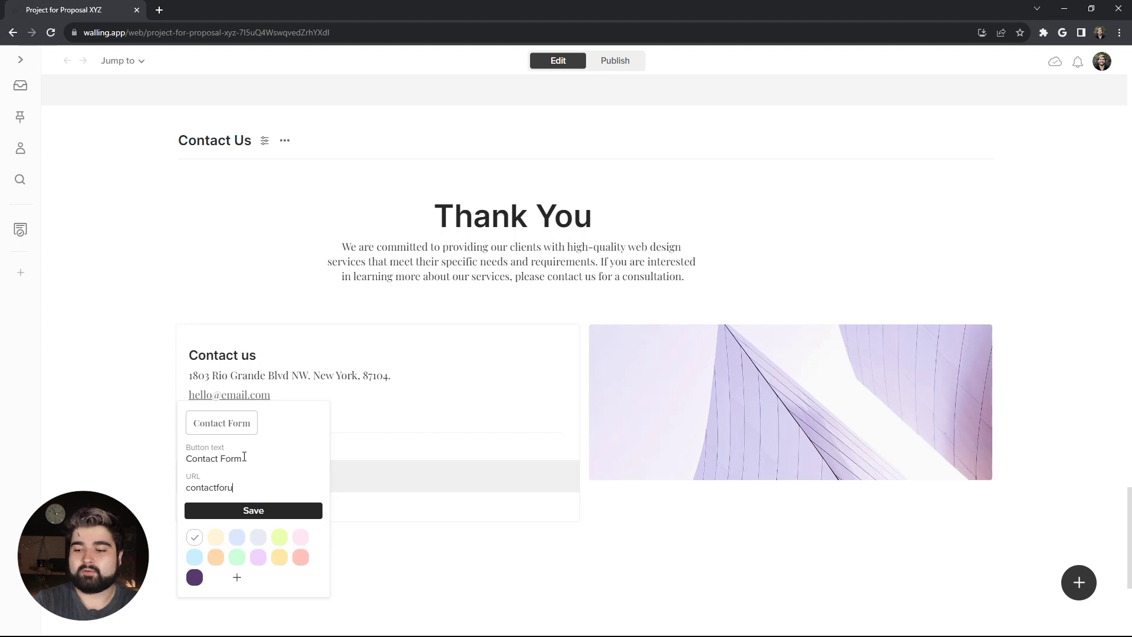
text(ntactform.com)
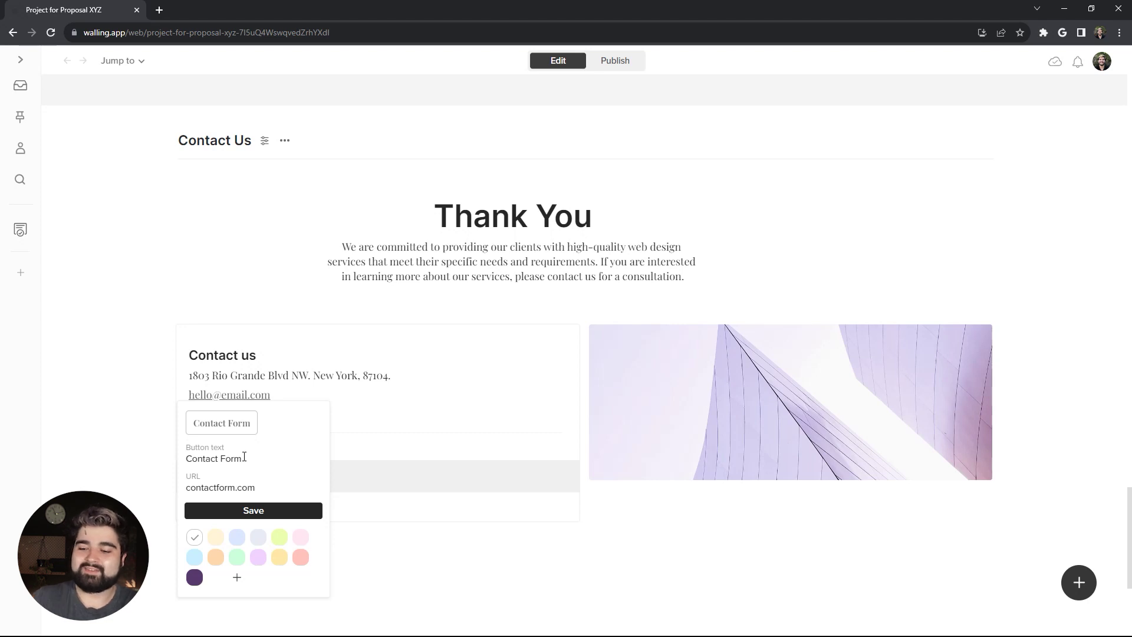
click(197, 578)
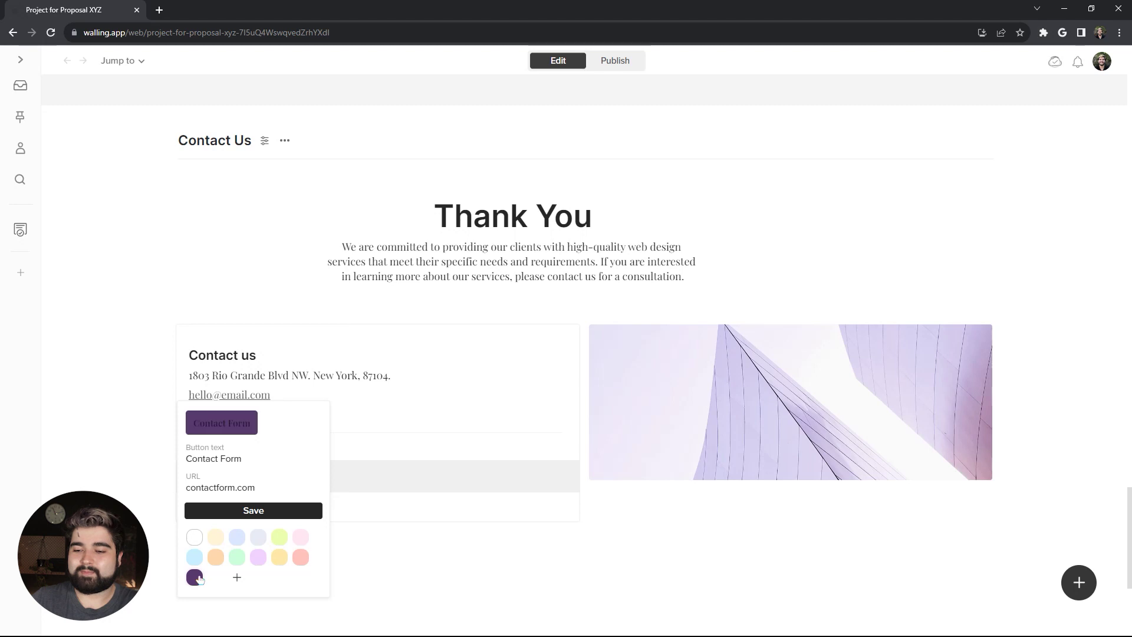
click(273, 512)
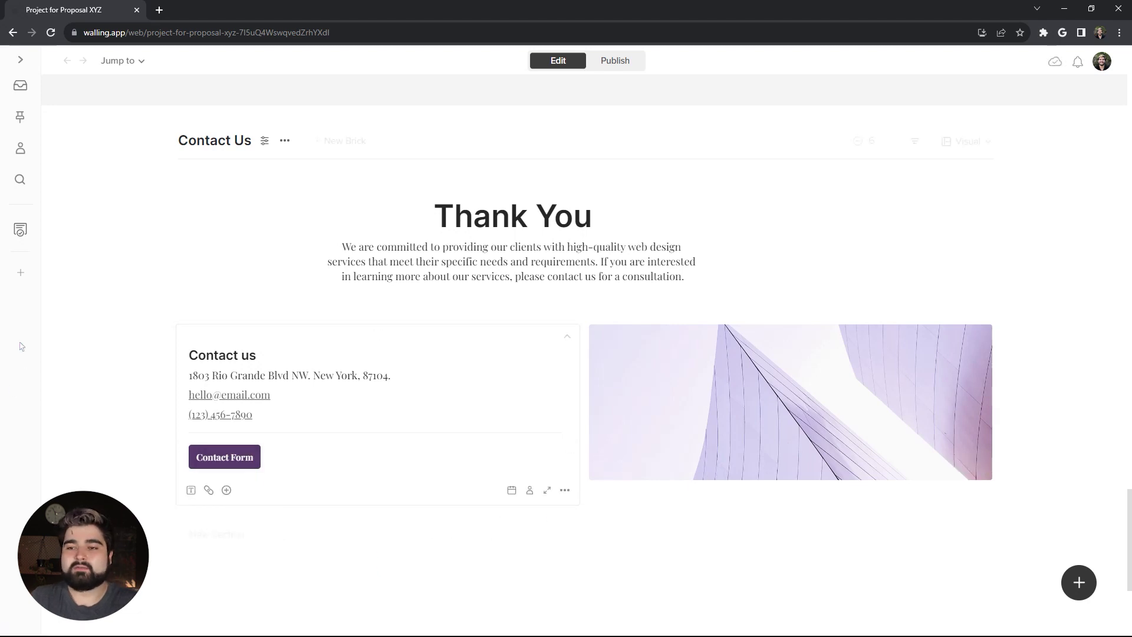
Step: Publish the wall, open the live version in a new tab, and browse it, jumping to Estimated Budget and back to the top
click(614, 60)
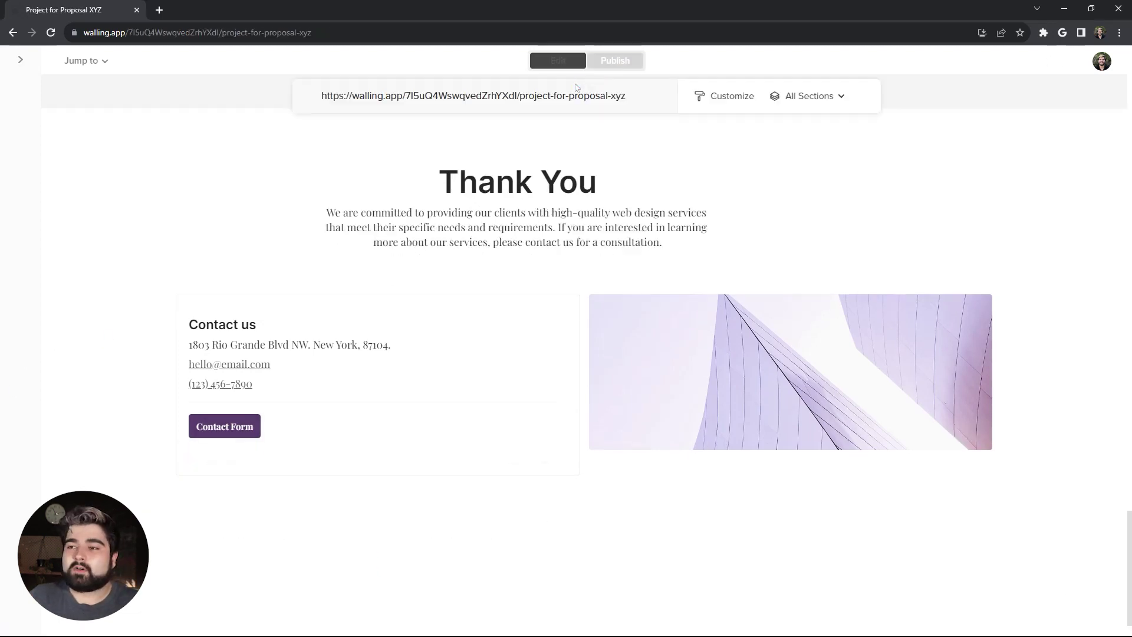
click(529, 97)
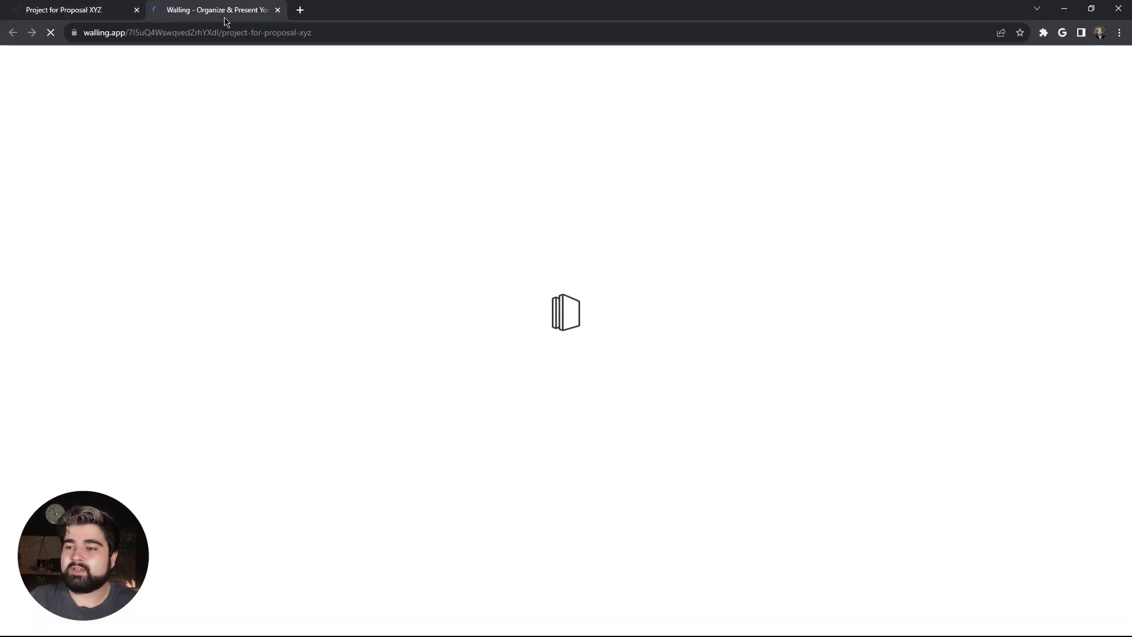
scroll(167, 301, down, 10)
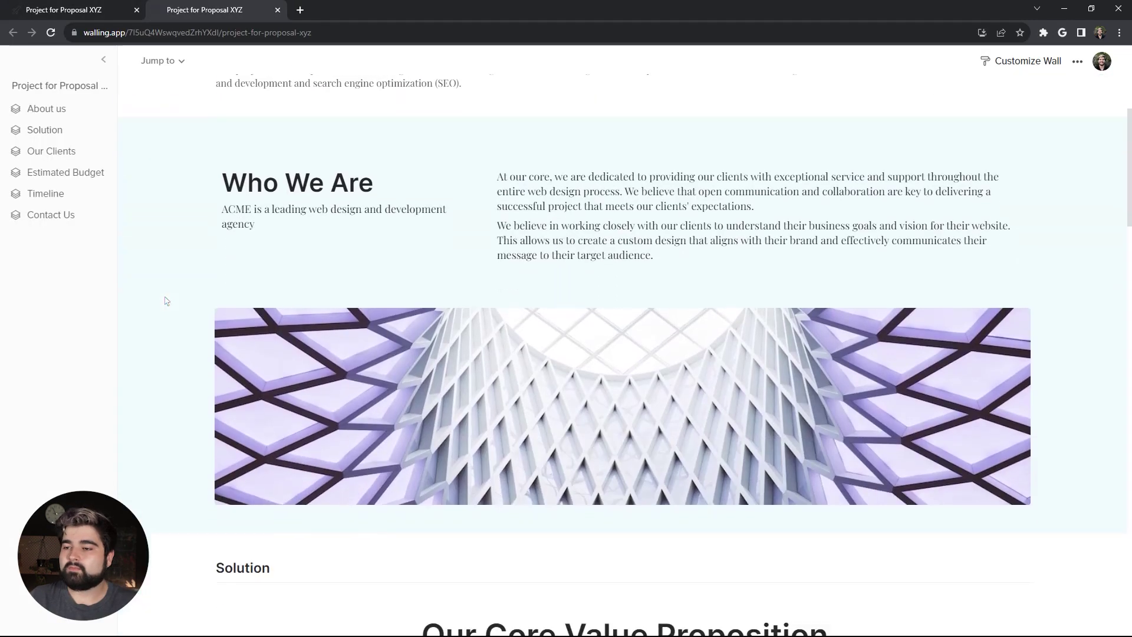
scroll(166, 301, down, 12)
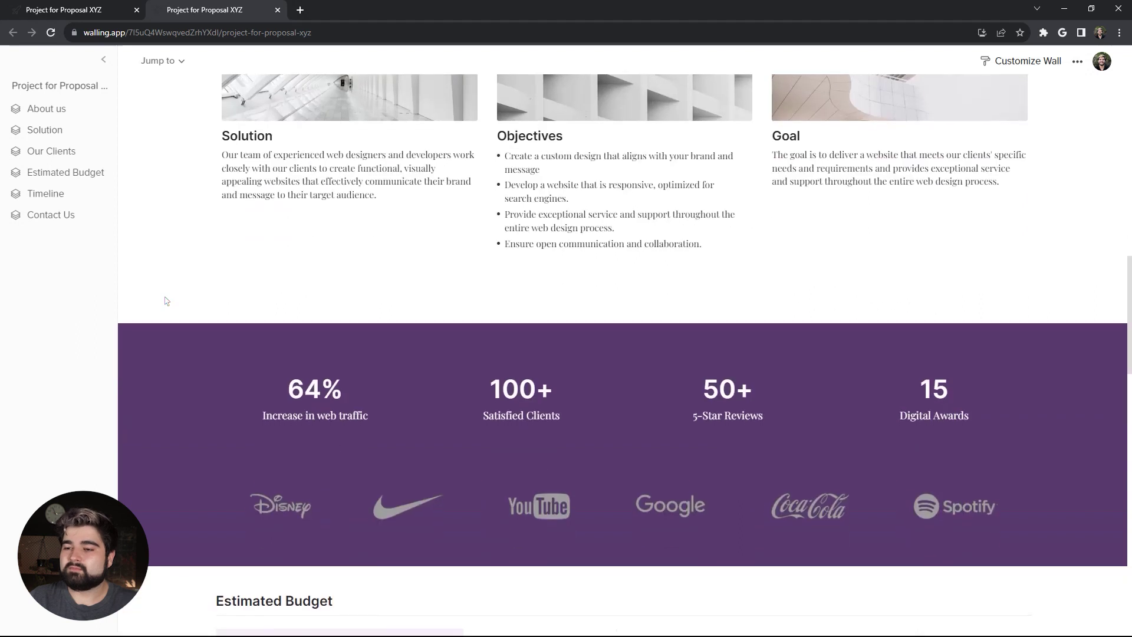
scroll(166, 300, down, 10)
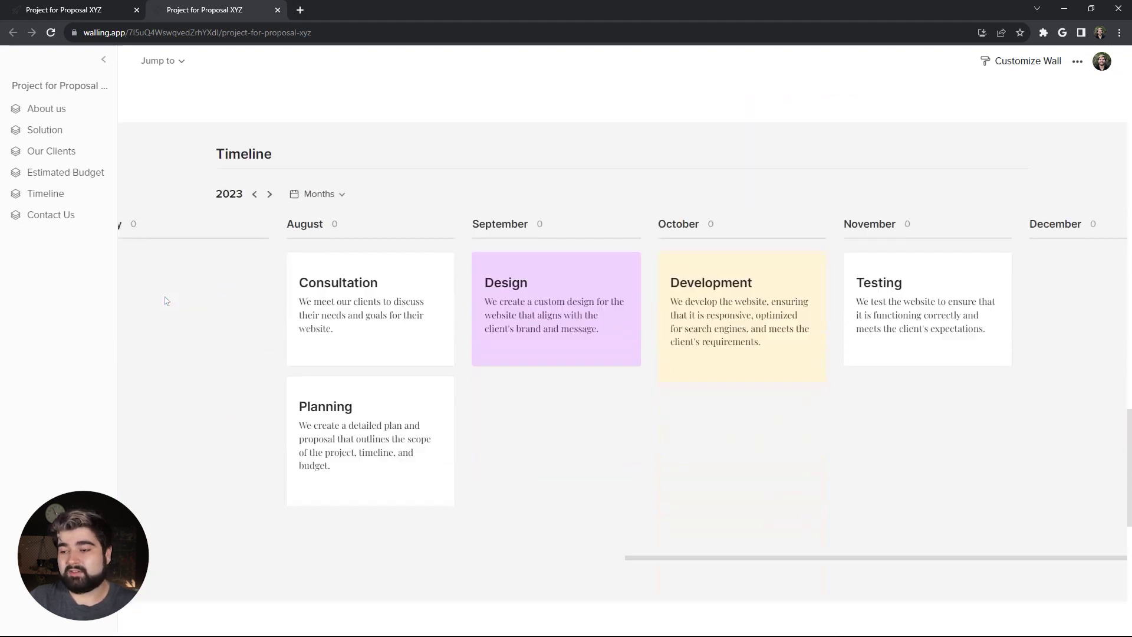
scroll(166, 301, down, 3)
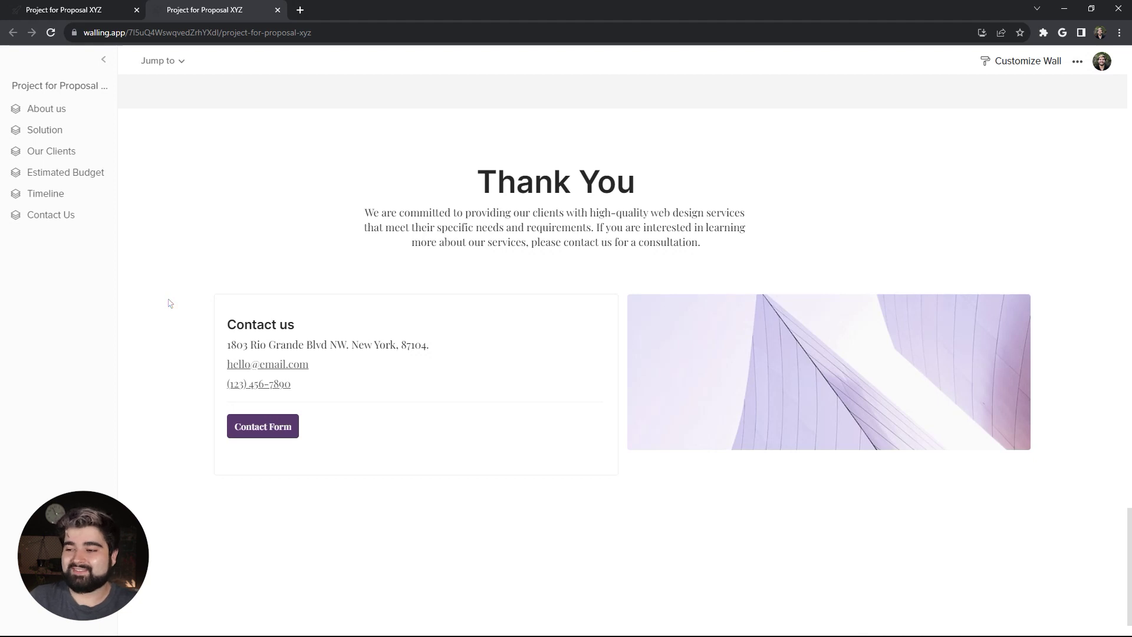
click(88, 177)
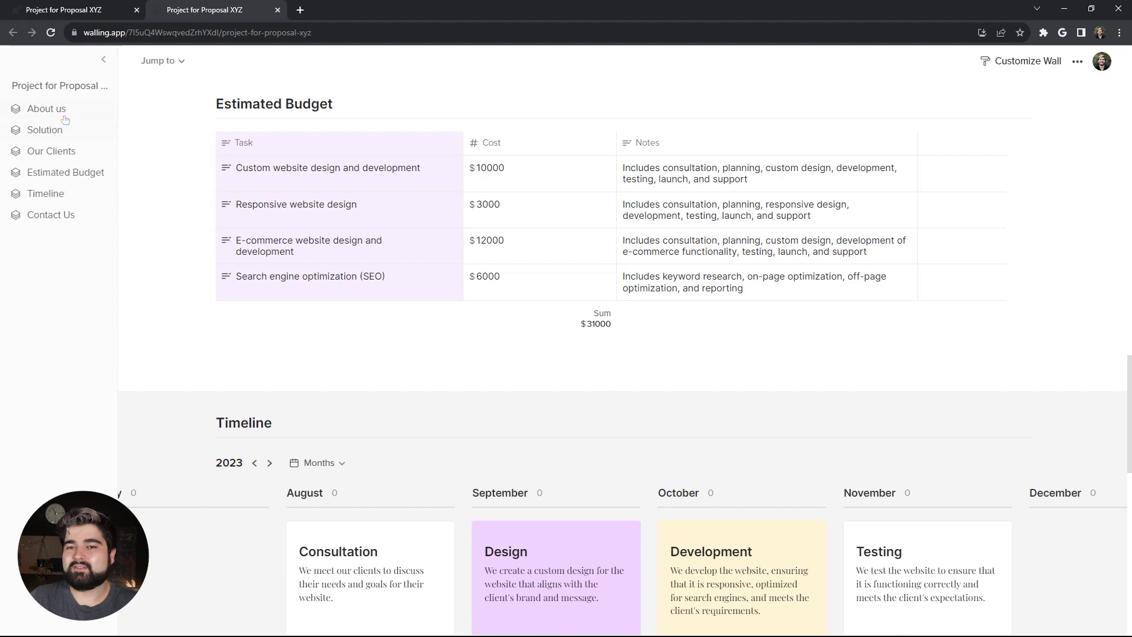
click(64, 115)
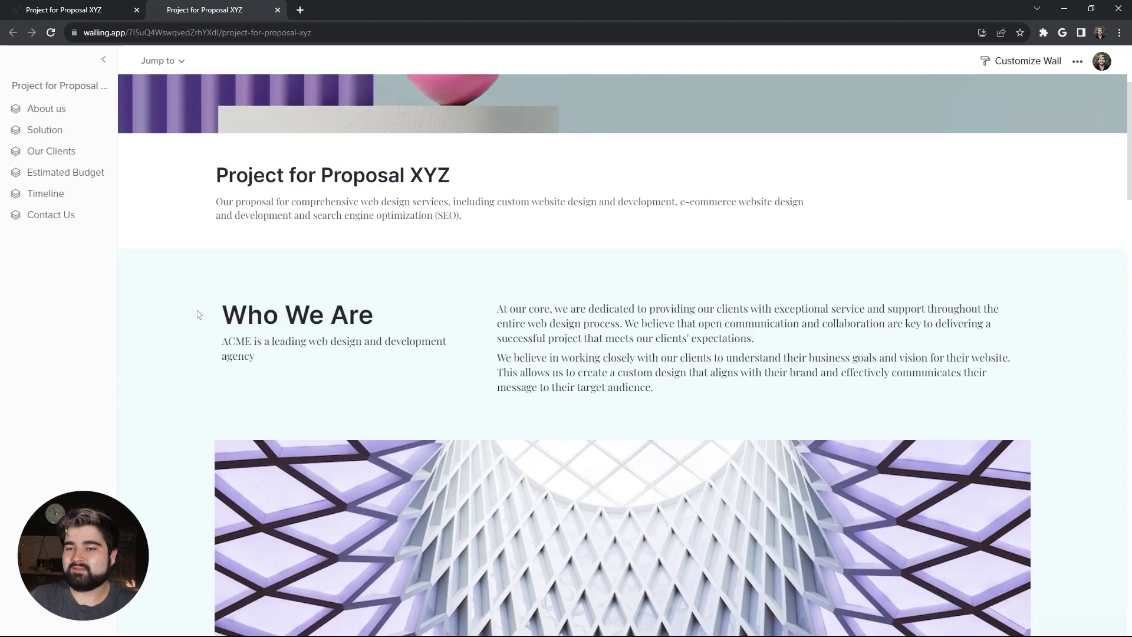